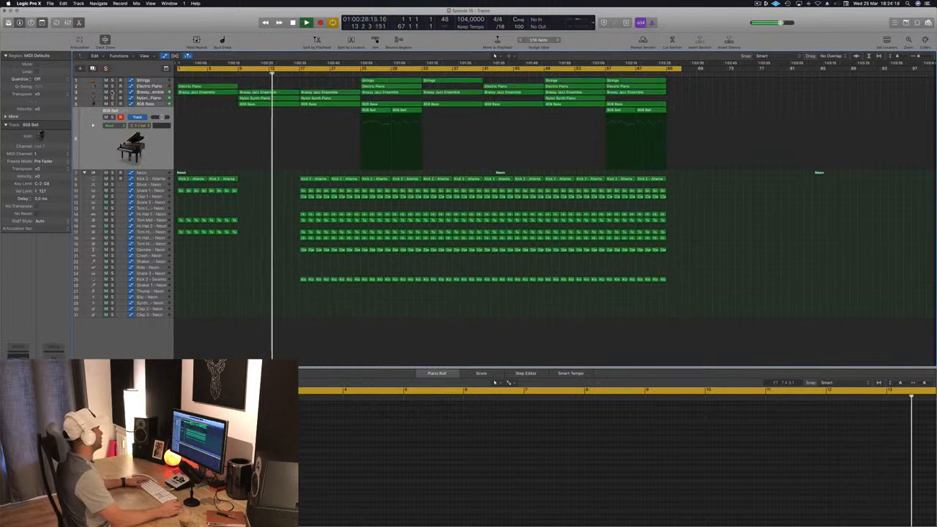
Solo the Brassy Jazz Ensemble track during playback to hear its part alone, turn solo off and clear the region selection
click(113, 92)
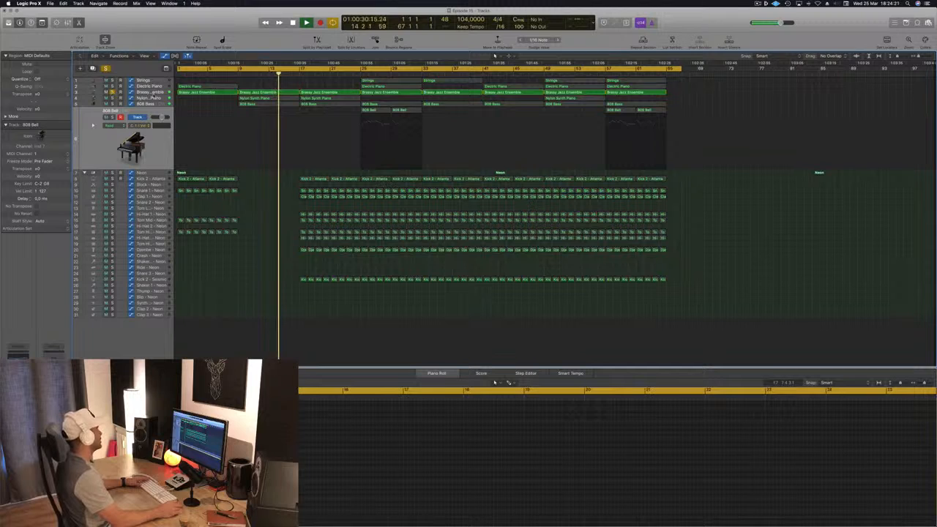
click(94, 93)
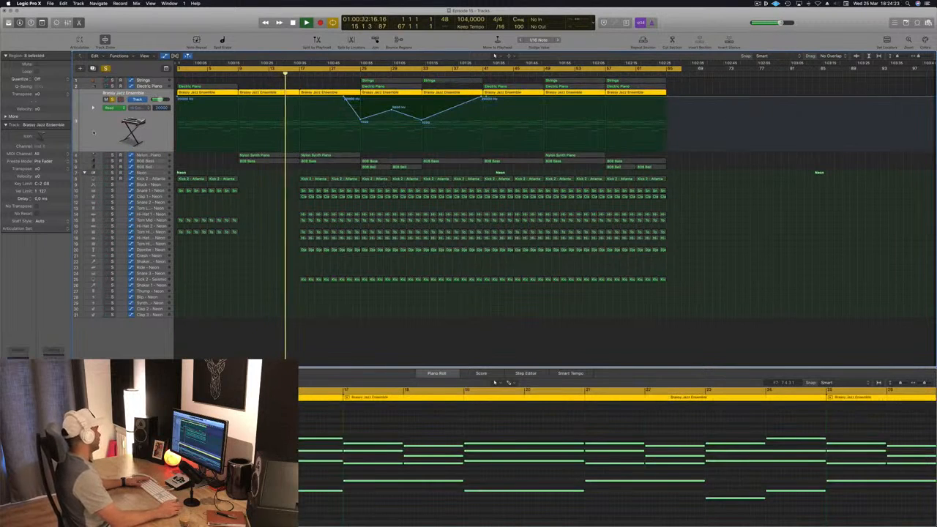
key(s)
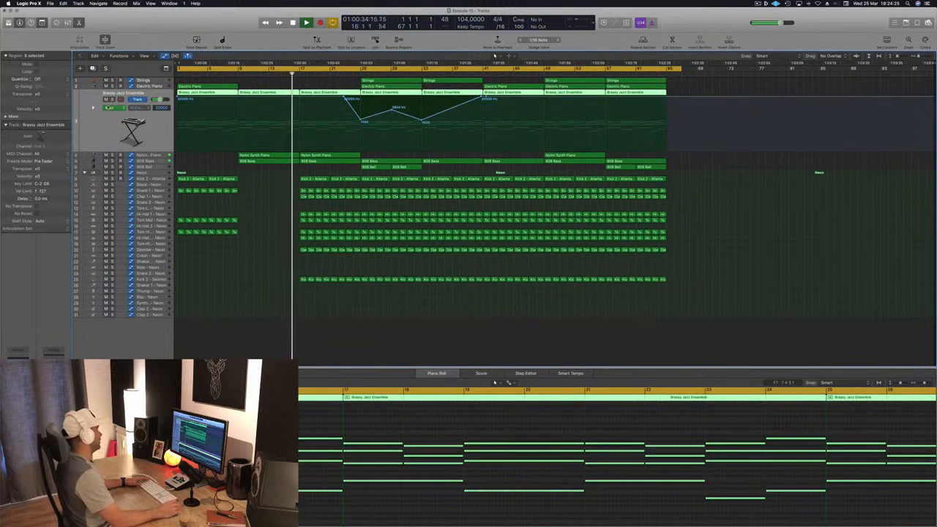
click(251, 207)
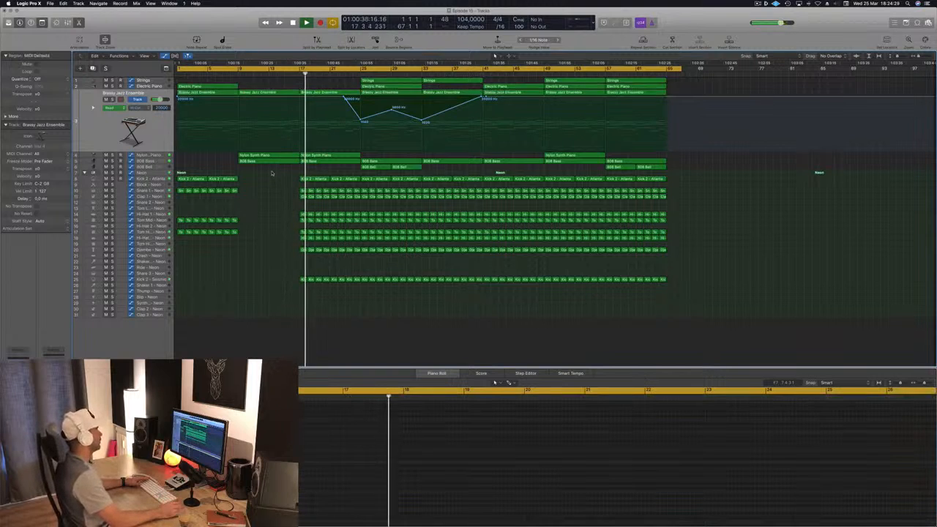
Listen to the arrangement from bar 25 while inspecting the regions of the 808 Bell track, and stop playback
click(356, 73)
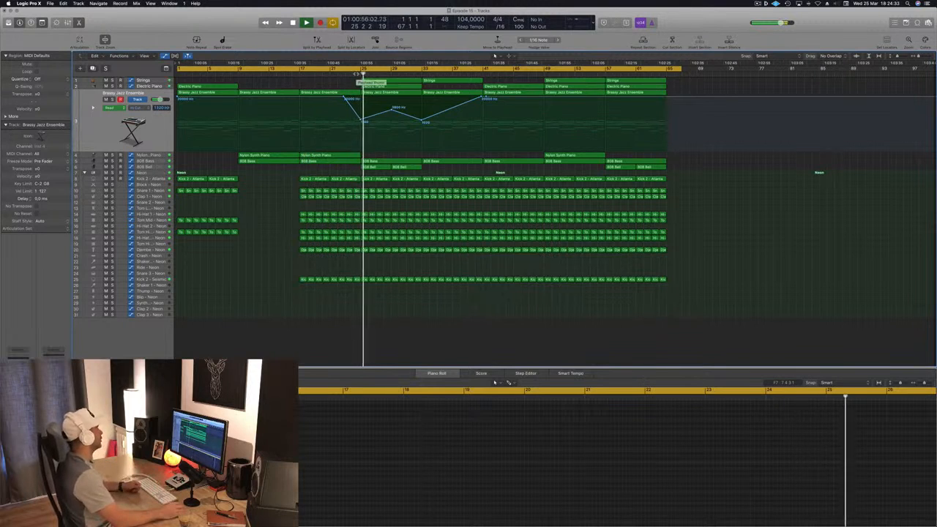
click(162, 167)
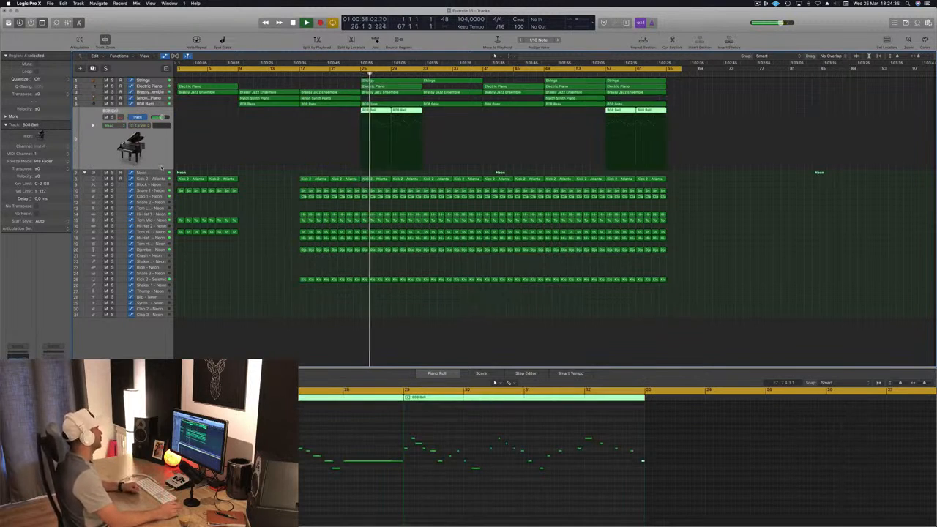
click(256, 249)
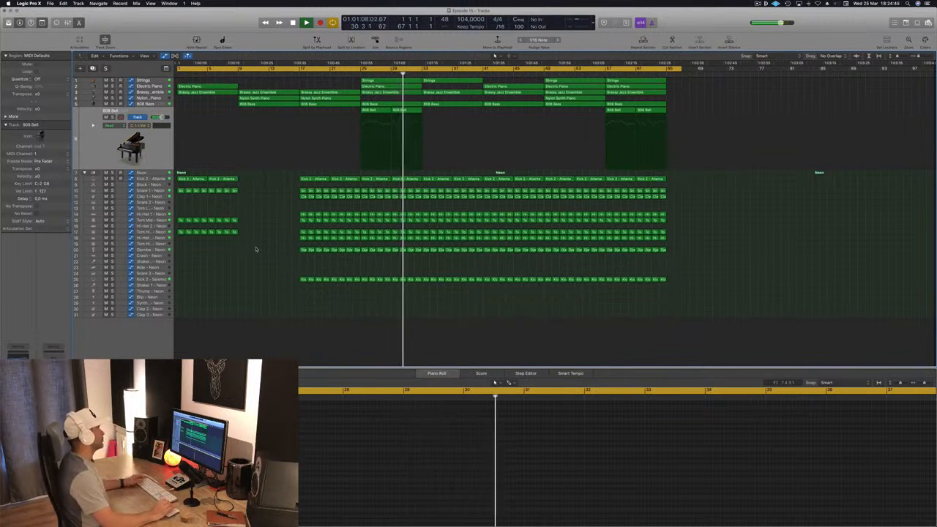
key(space)
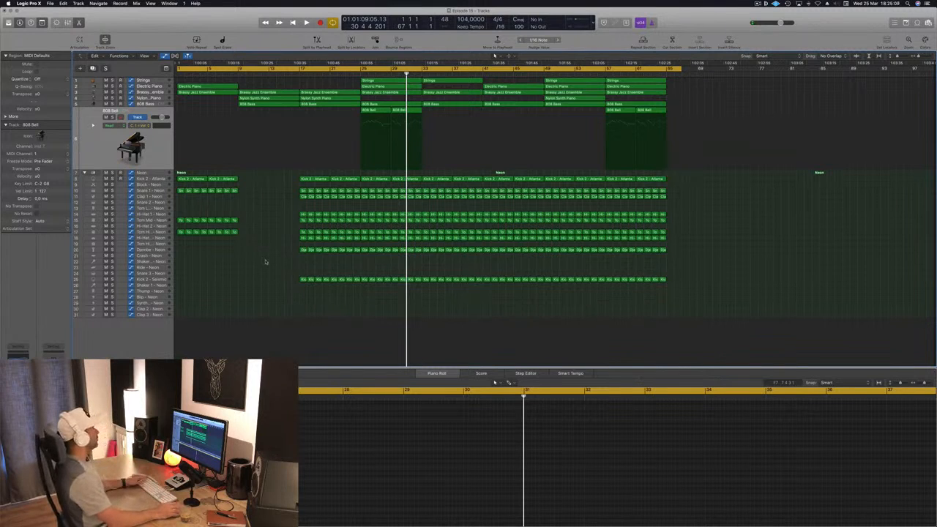
Return to the start of the project and play its first moments briefly
key(Return)
key(space)
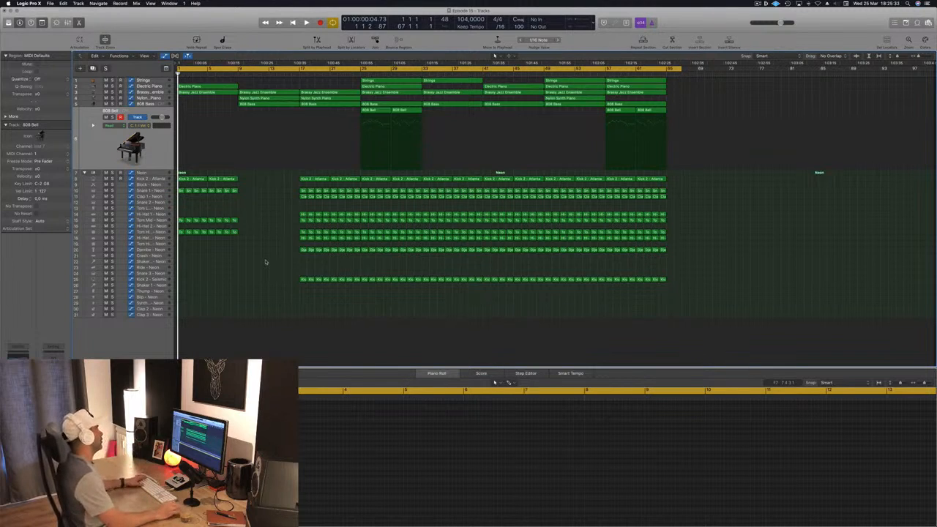
key(space)
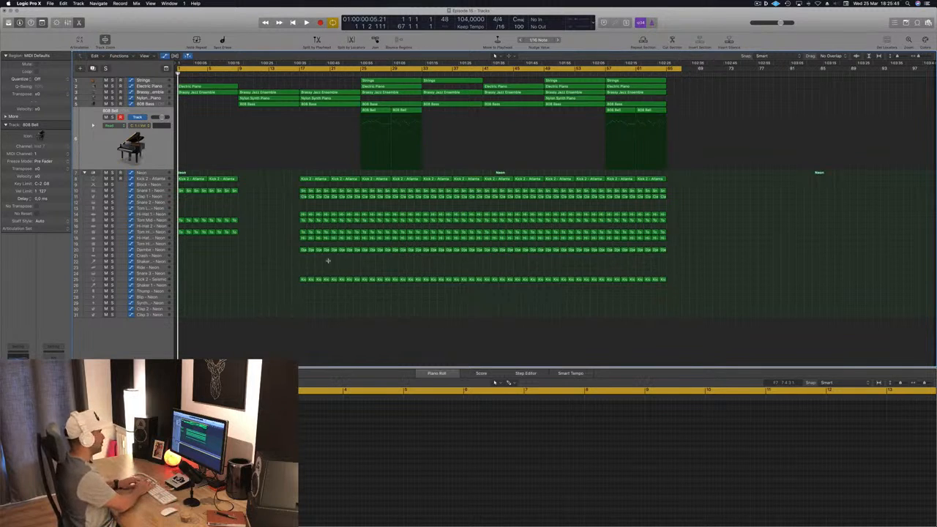
Shorten the cycle range to end at bar 65 and repeat the whole arrangement section after it
key(super+r)
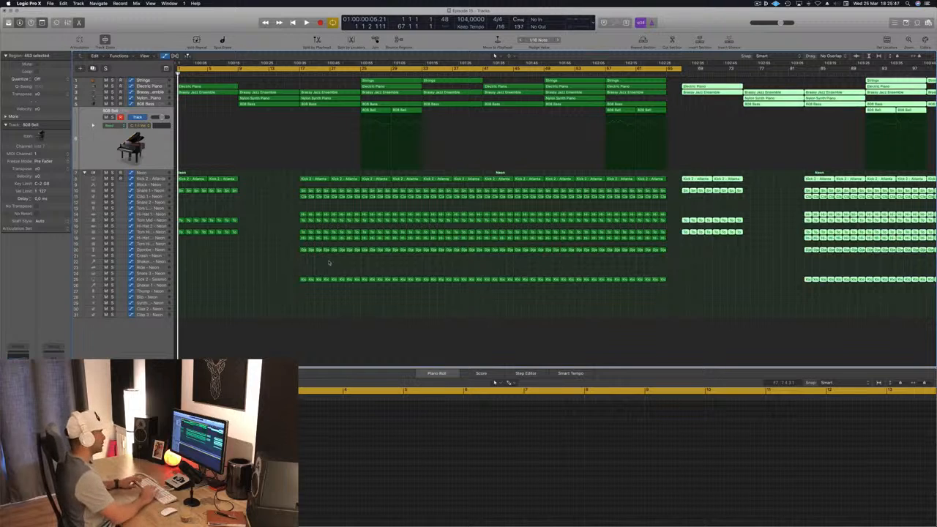
key(Delete)
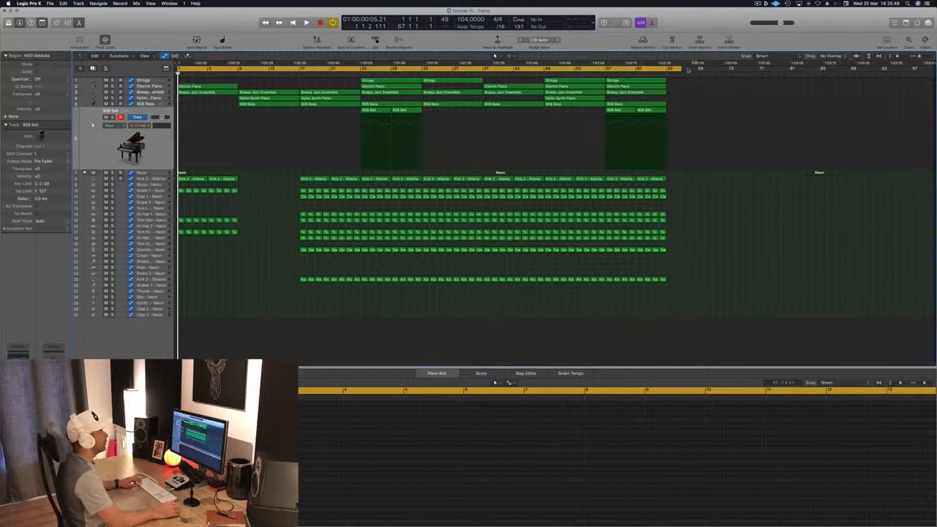
drag(680, 71, 664, 71)
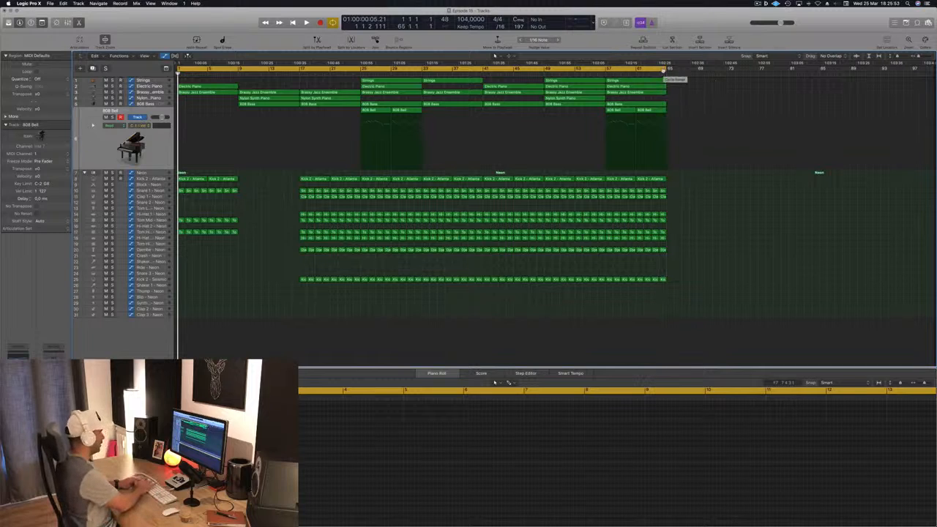
key(super+z)
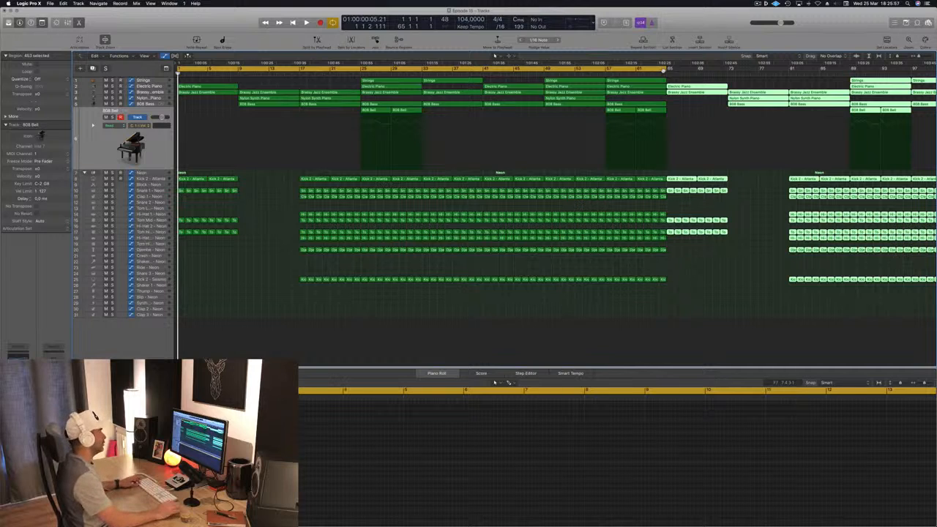
key(super+Left)
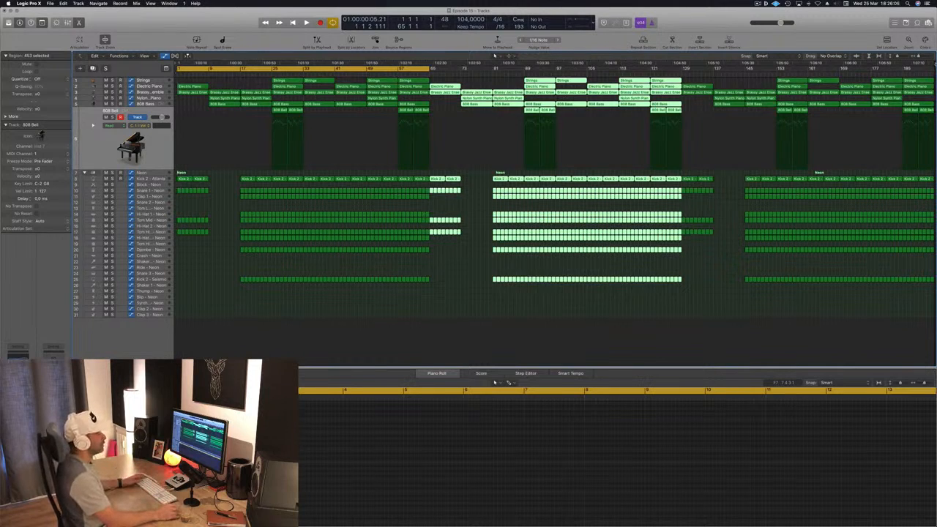
Delete all repeated regions after bar 161 and move the project end to bar 163
drag(816, 292, 934, 75)
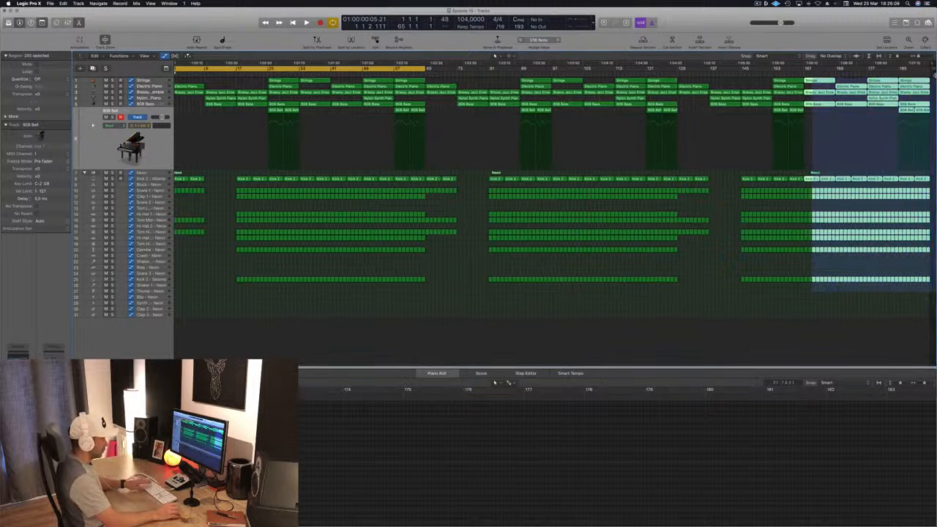
key(Delete)
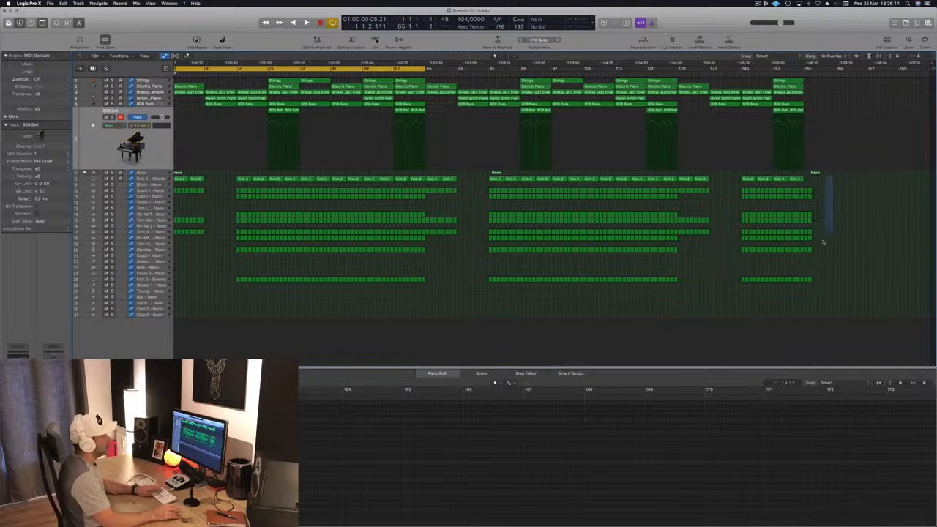
drag(823, 242, 810, 281)
key(Delete)
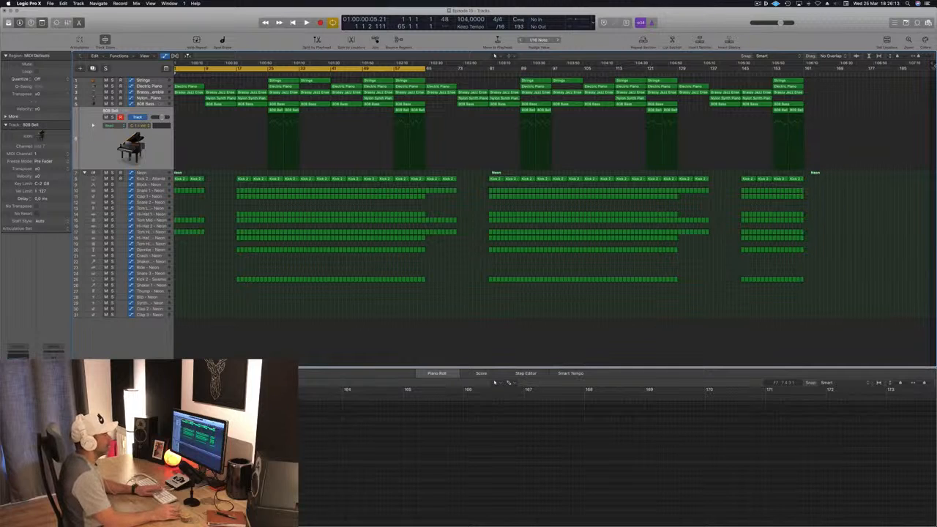
drag(930, 63, 811, 84)
Play the opening bars of the extended arrangement and review its region layout
key(space)
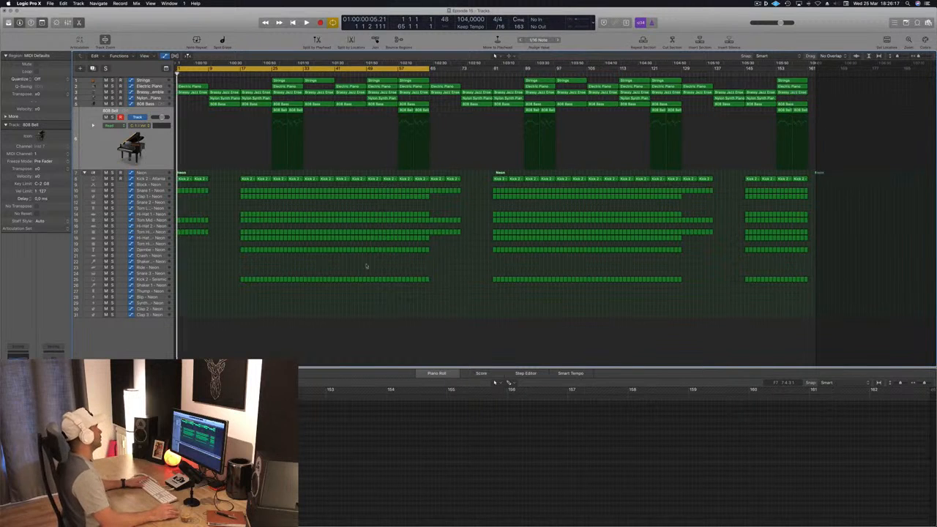
key(space)
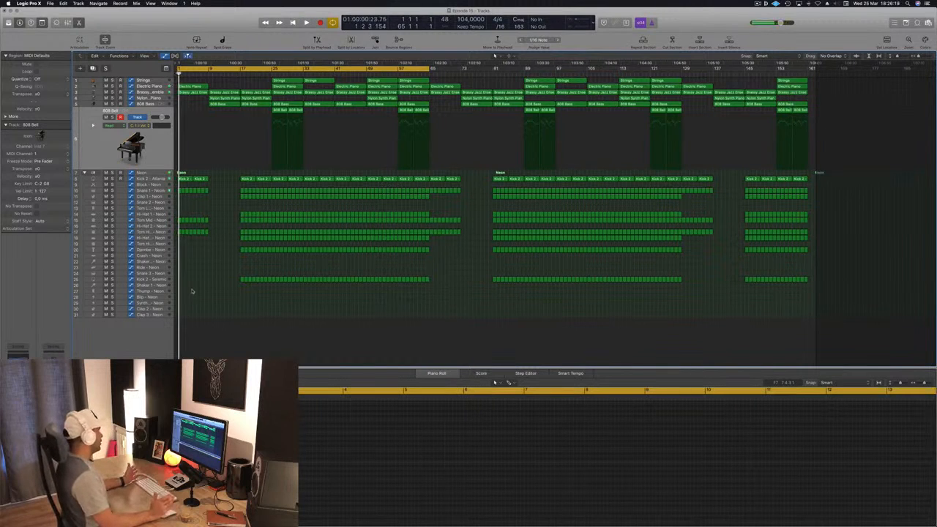
key(space)
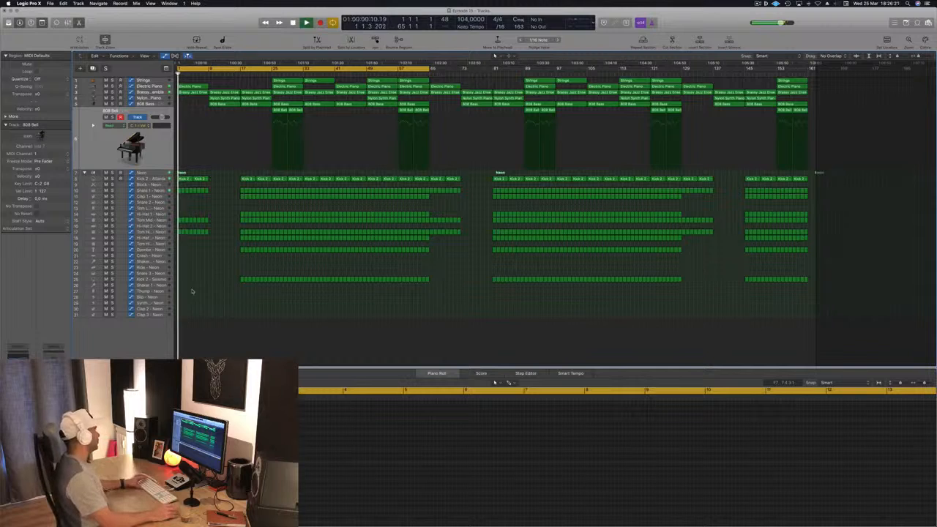
scroll(204, 237, right, 3)
scroll(232, 166, right, 4)
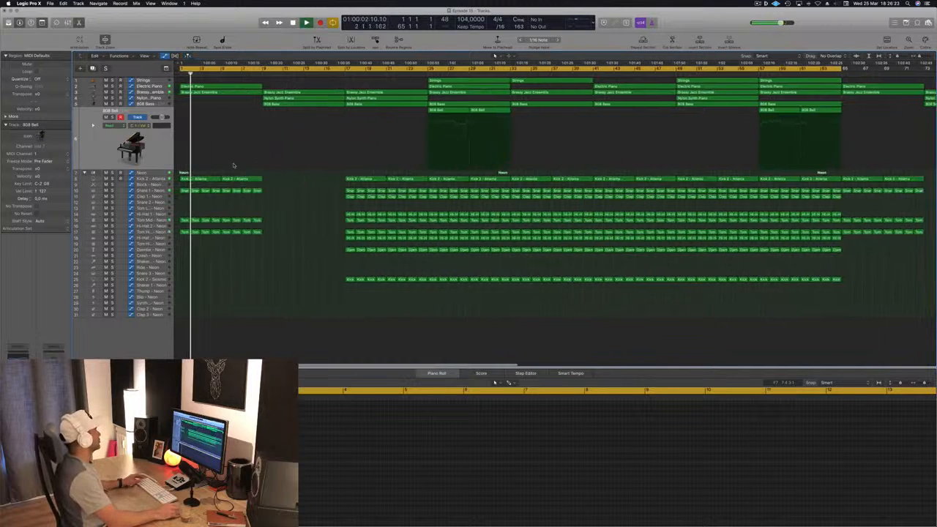
scroll(235, 163, left, 3)
scroll(235, 163, left, 2)
key(space)
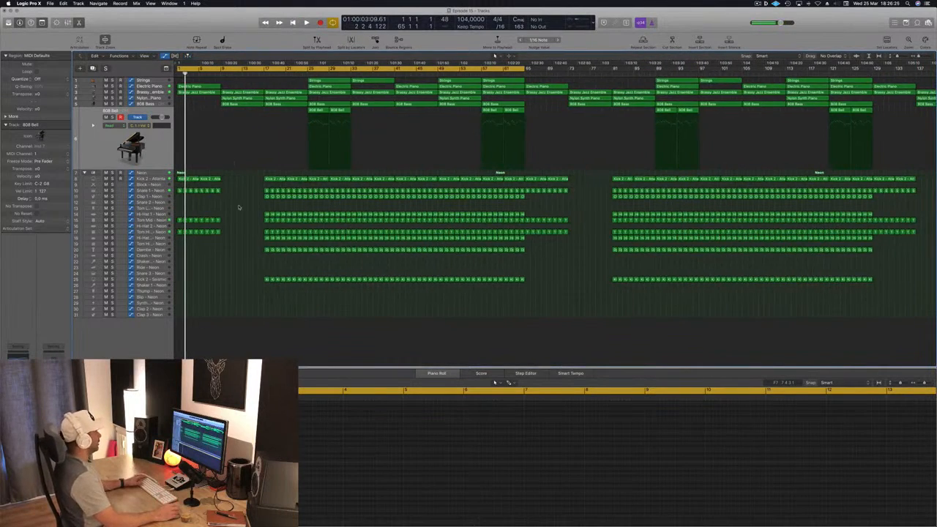
key(space)
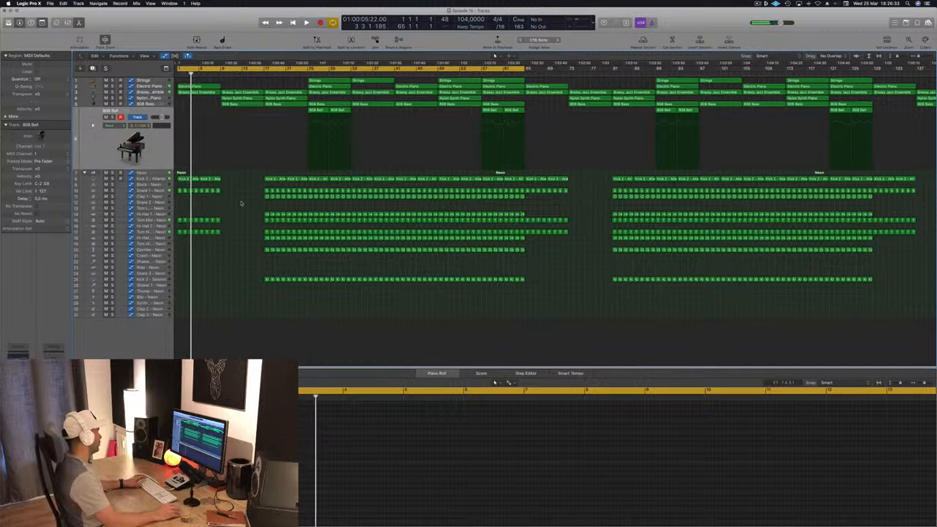
Replace the regions in bars 9 to 16 with a copy of the first eight bars' piano, brass and drum regions
drag(242, 82, 188, 256)
key(Delete)
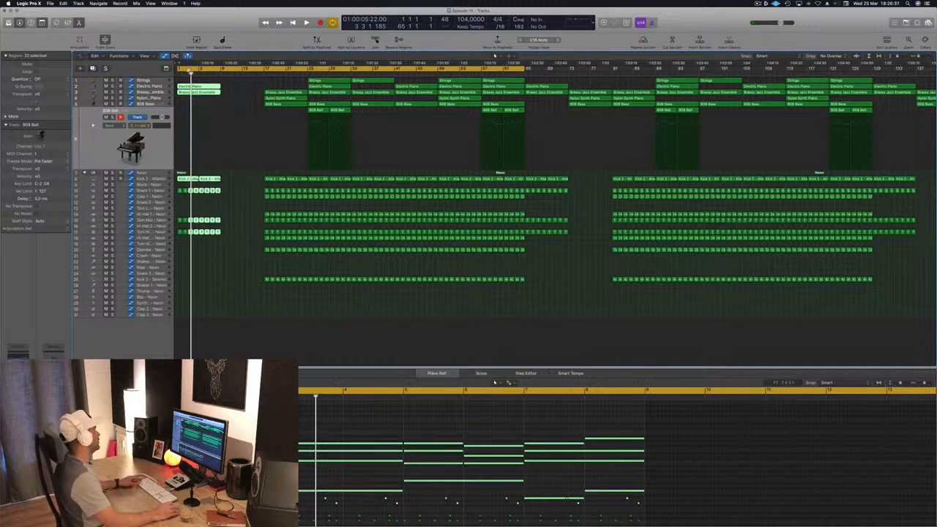
drag(224, 83, 176, 251)
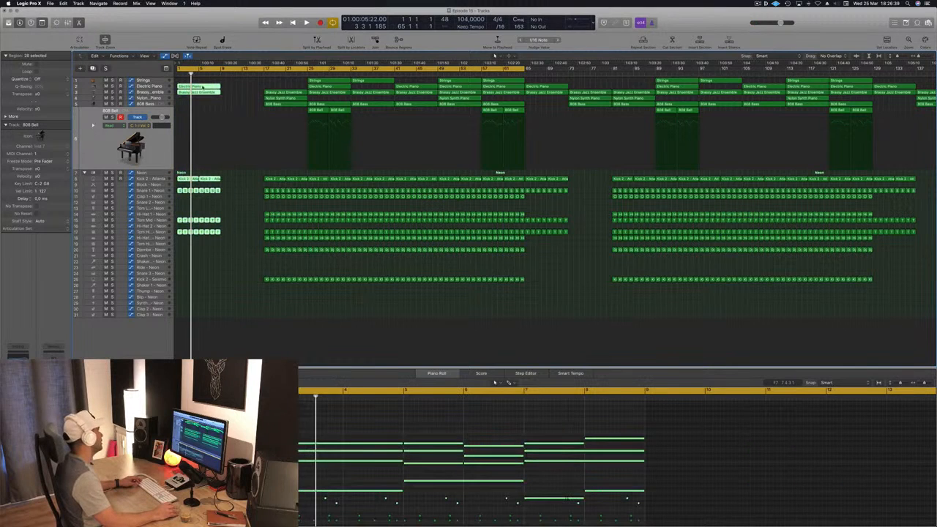
drag(205, 89, 251, 91)
key(space)
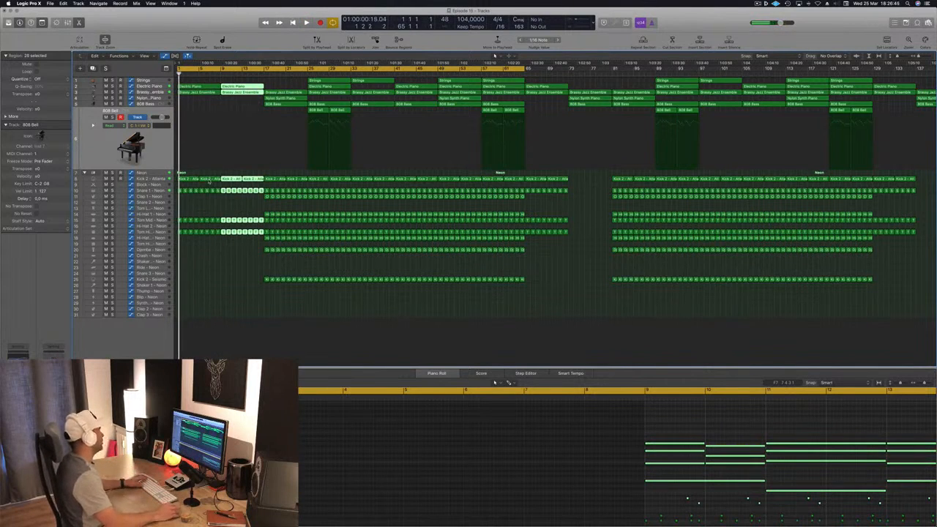
Adjust the ratio and shorten the release of the Neon drum track's Vintage VCA compressor during playback, and close the plug-in
click(155, 173)
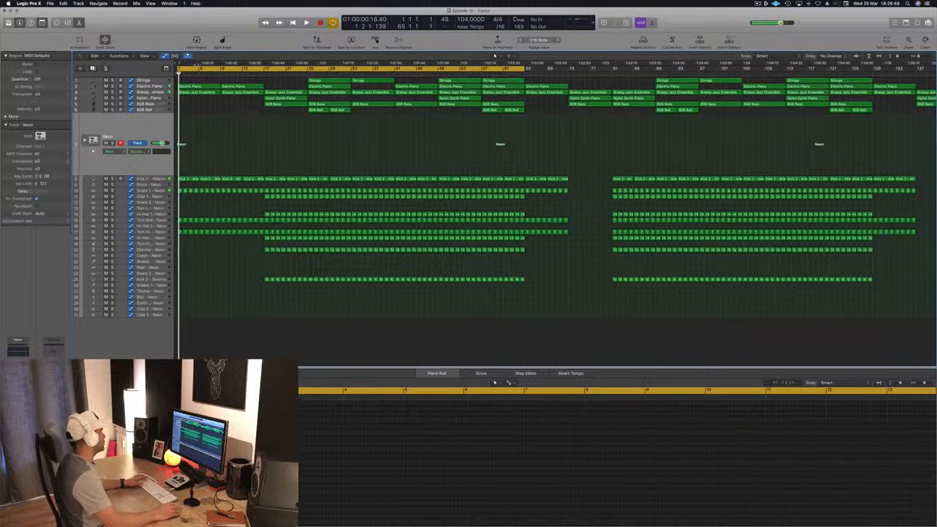
key(space)
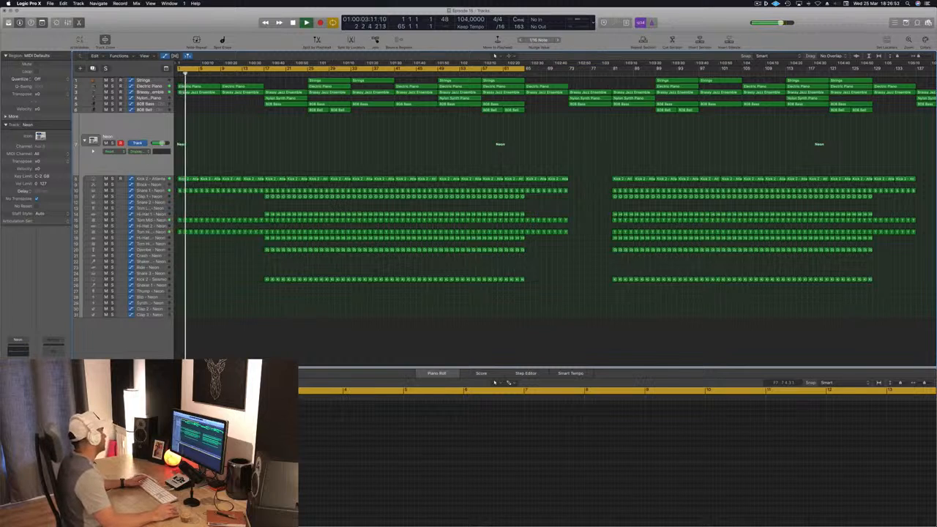
click(19, 372)
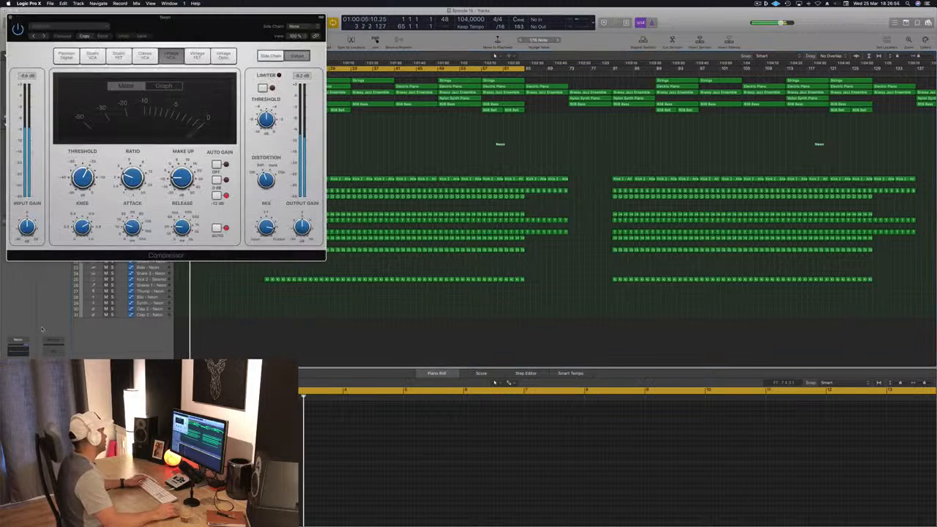
drag(165, 16, 360, 111)
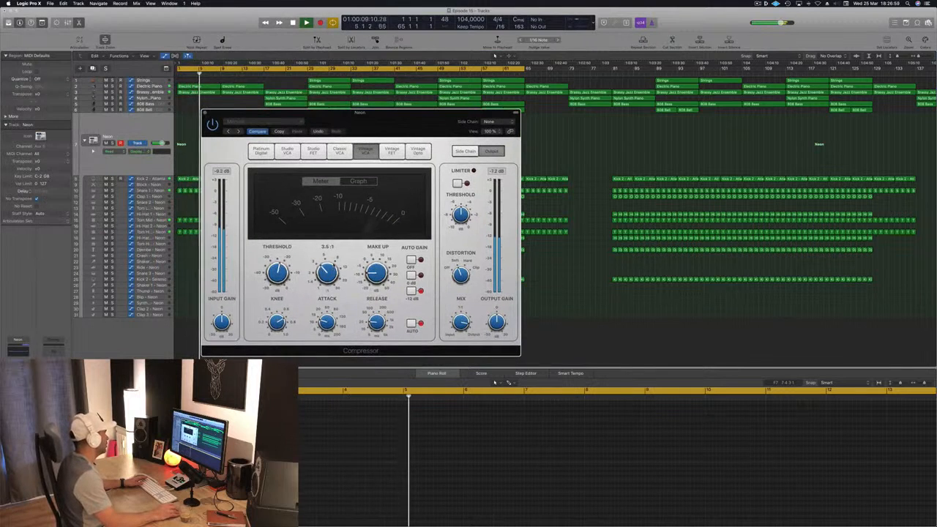
drag(325, 270, 326, 264)
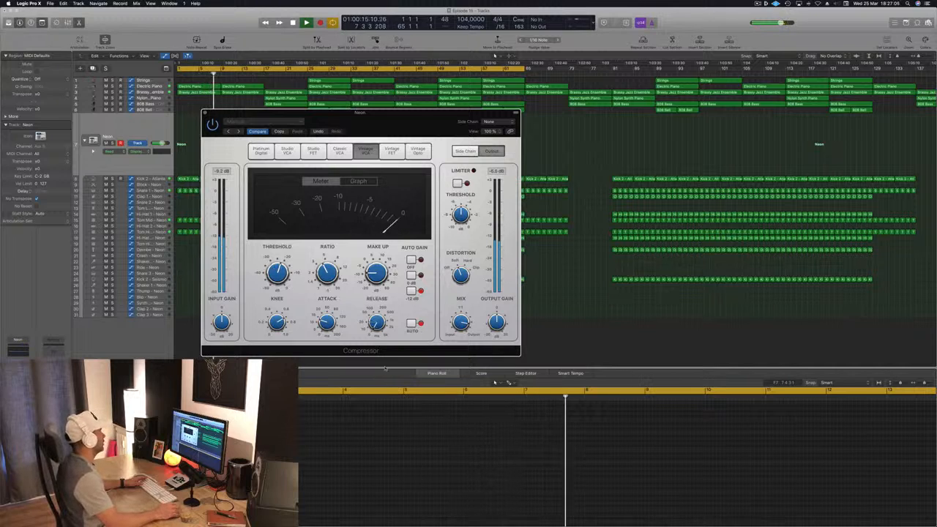
drag(206, 114, 249, 115)
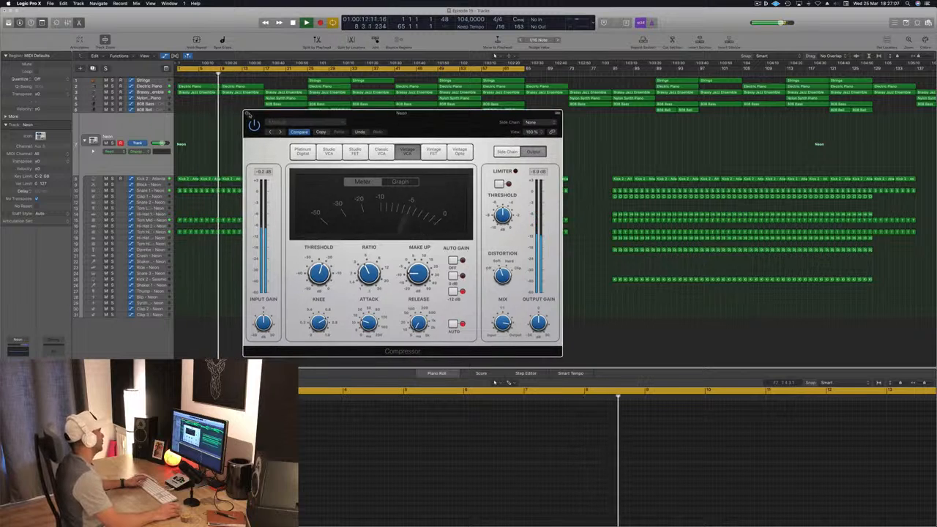
click(247, 114)
Listen to the intro with the Snare 1 - Neon track selected, clear the region selection and return to the song start
click(127, 190)
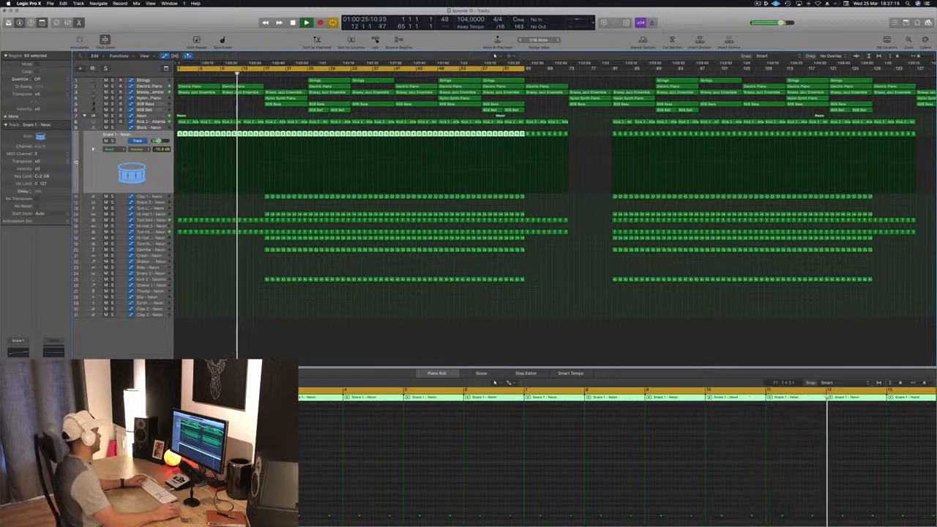
key(space)
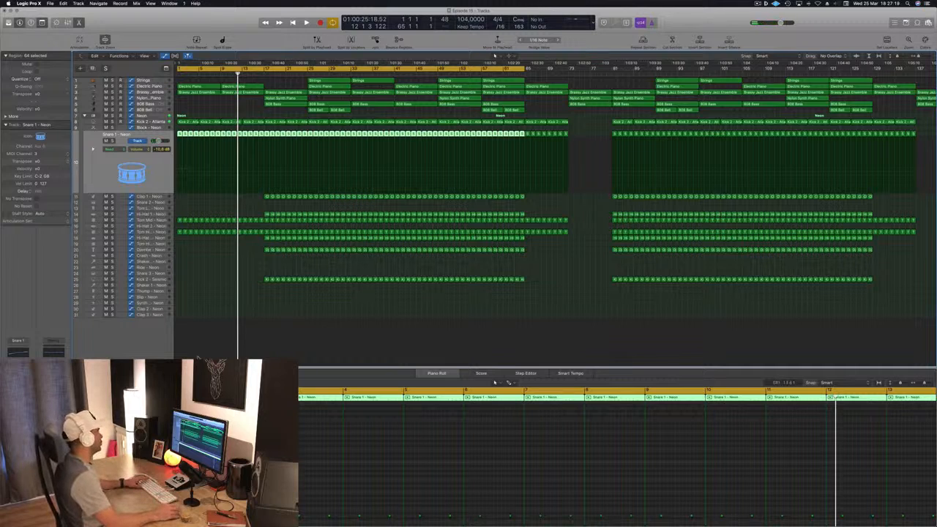
click(360, 316)
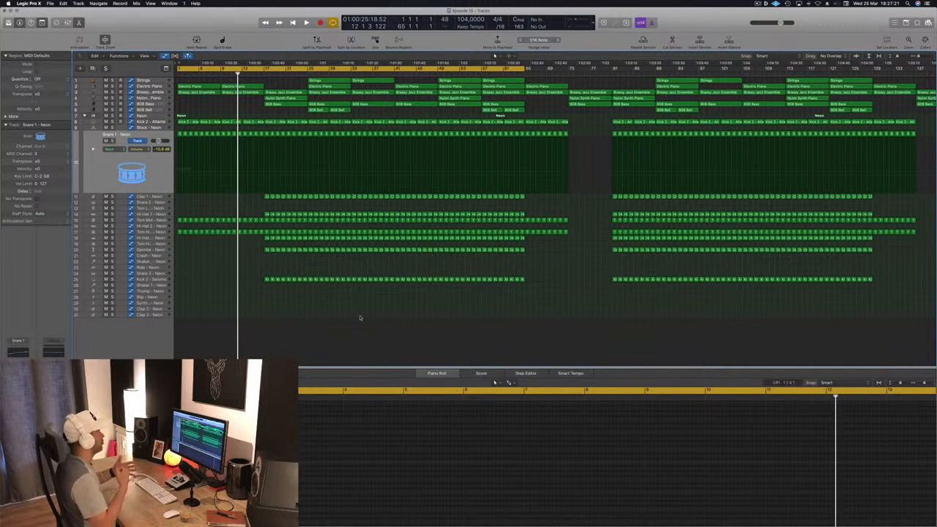
key(Return)
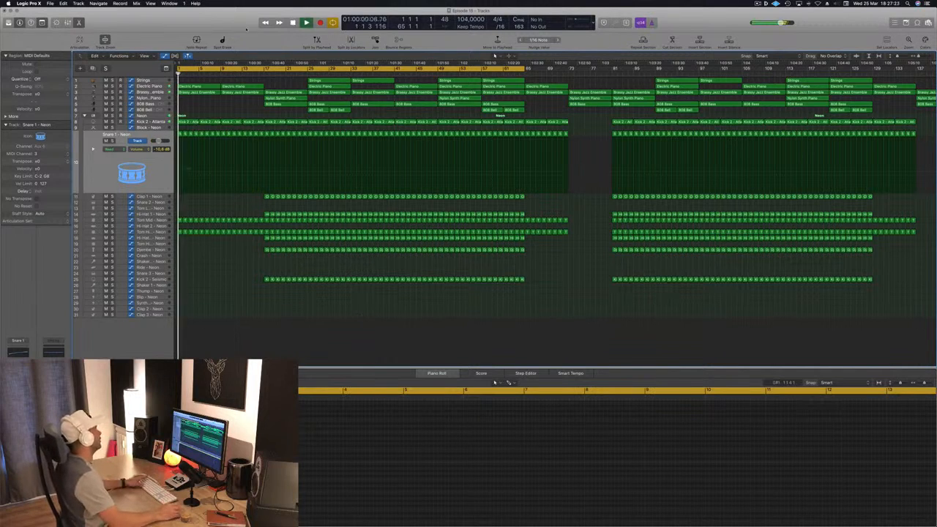
Solo the Brassy Jazz Ensemble track and play its part from the beginning
key(space)
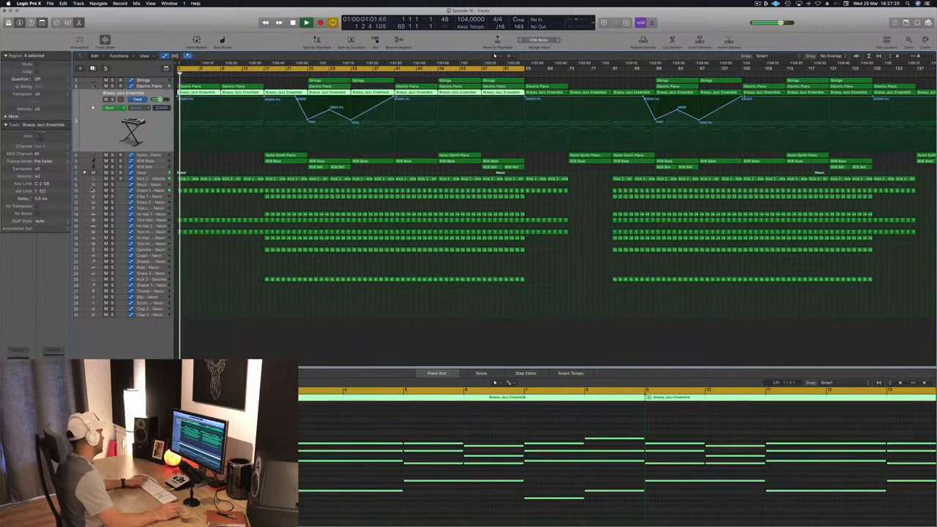
key(ctrl+s)
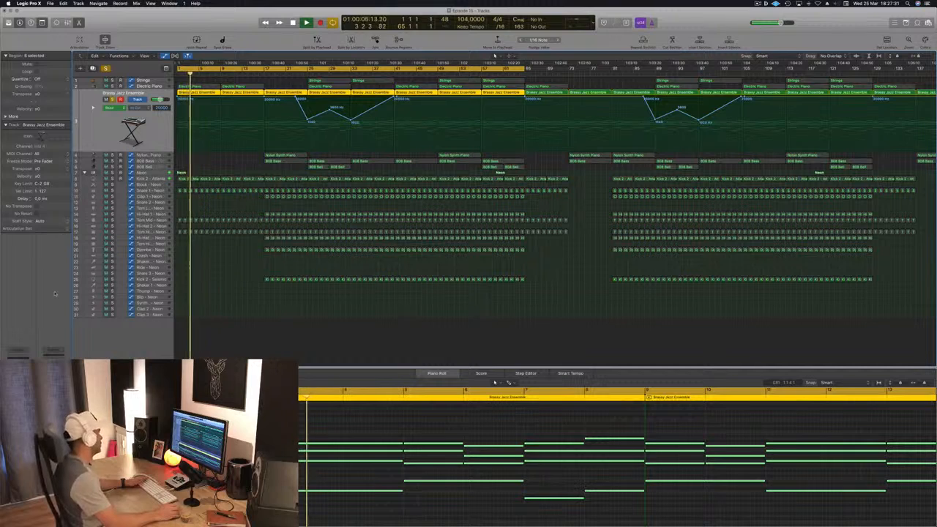
key(Return)
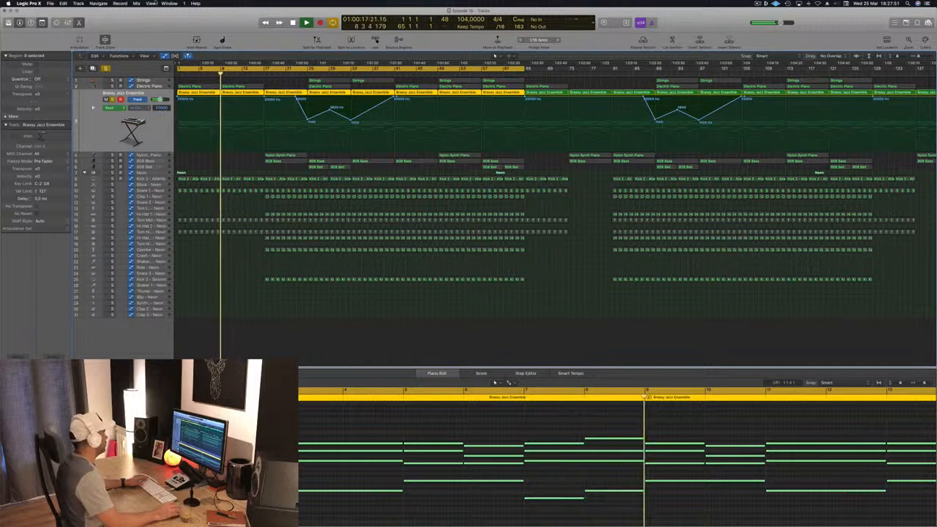
Load the Punchy Room preset in ChromaVerb on the Brassy Jazz Ensemble's Aux 36 and close the plug-in
key(v)
drag(75, 30, 408, 64)
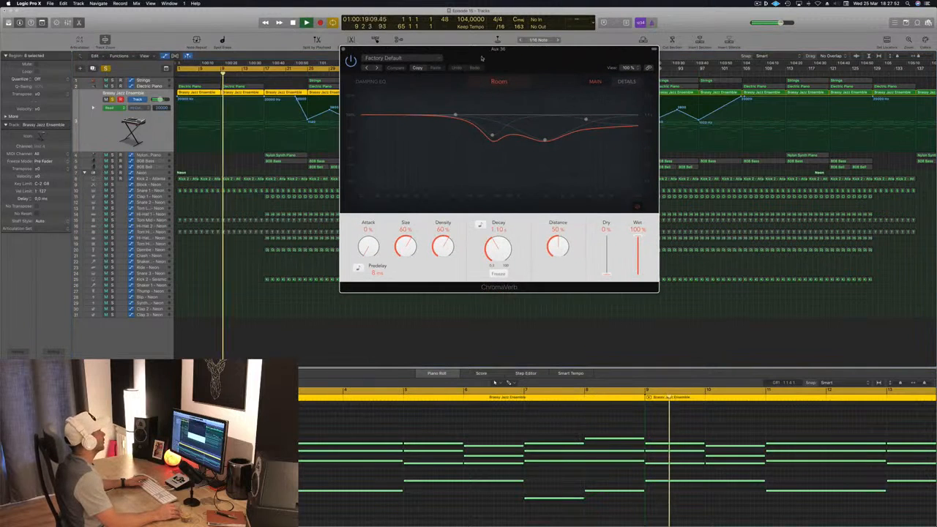
click(407, 59)
mouse_move(439, 198)
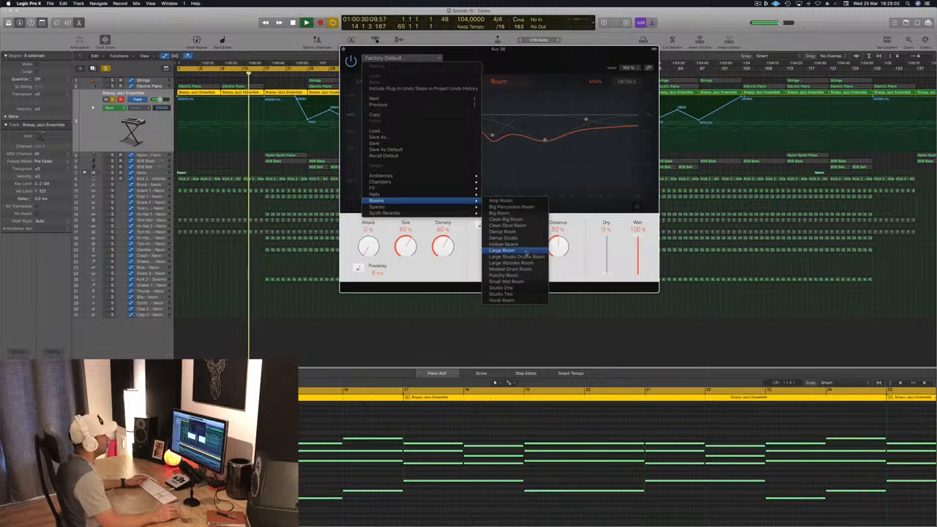
click(512, 275)
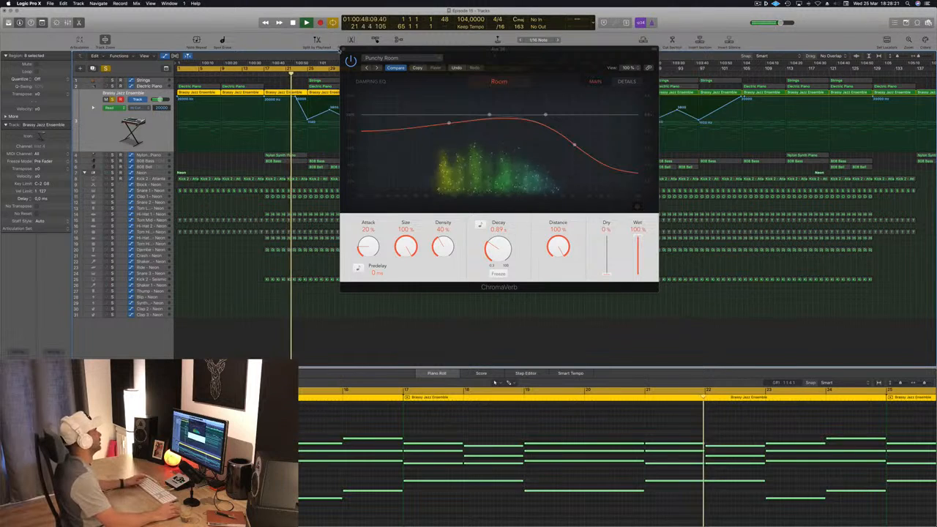
click(342, 50)
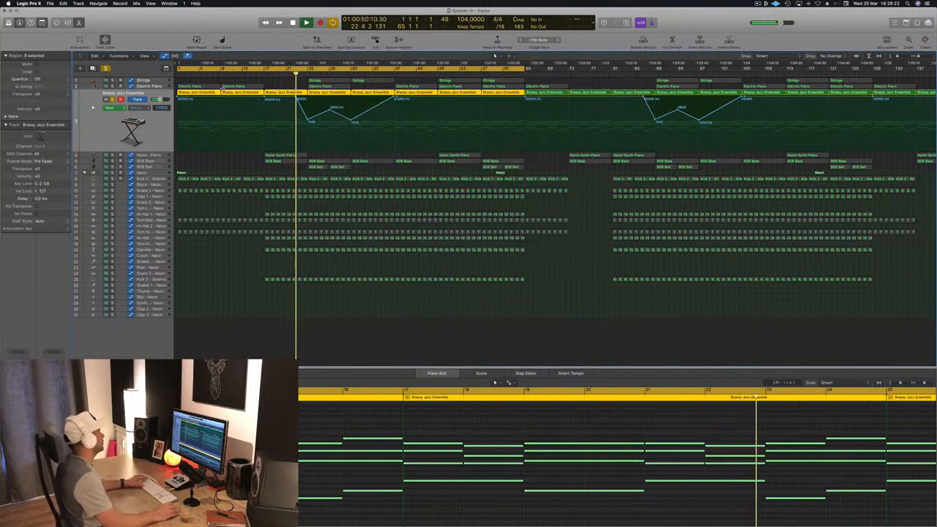
Unsolo the Brassy Jazz Ensemble track and replay the full mix briefly from the start of the song
key(s)
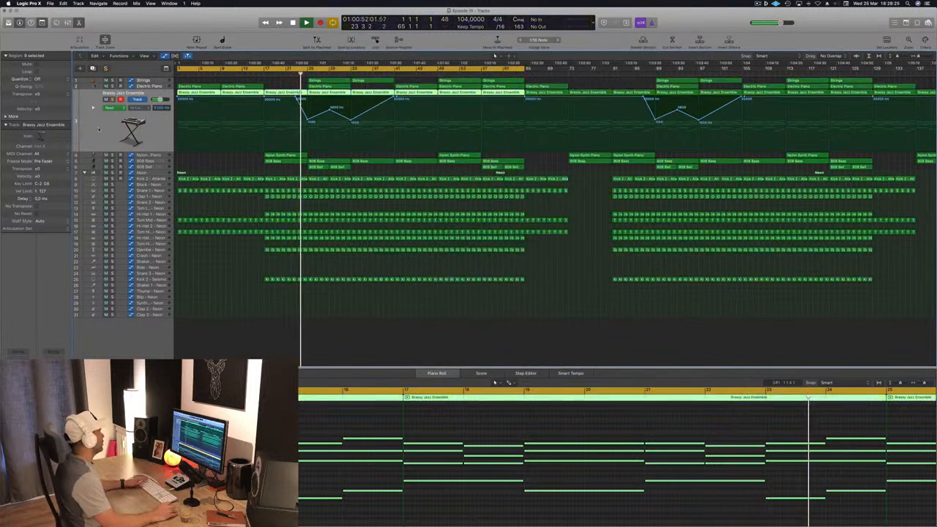
key(space)
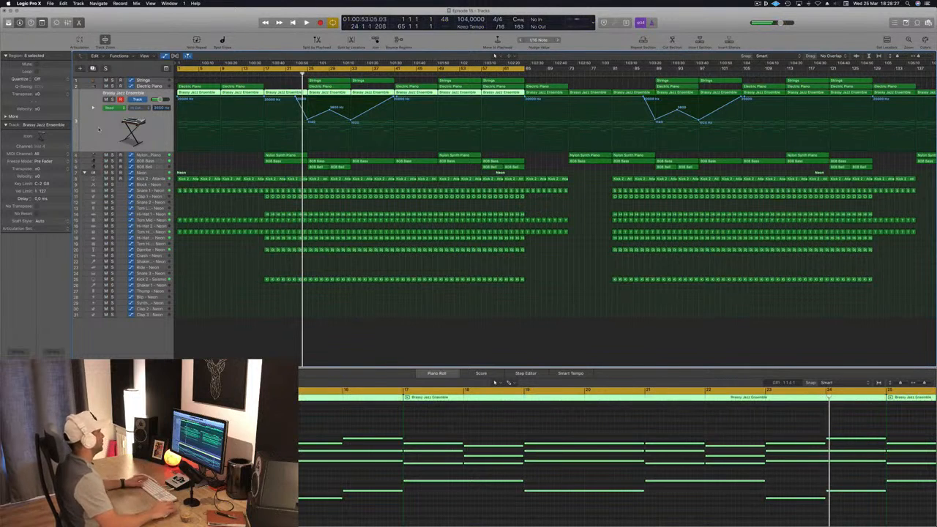
key(Return)
key(space)
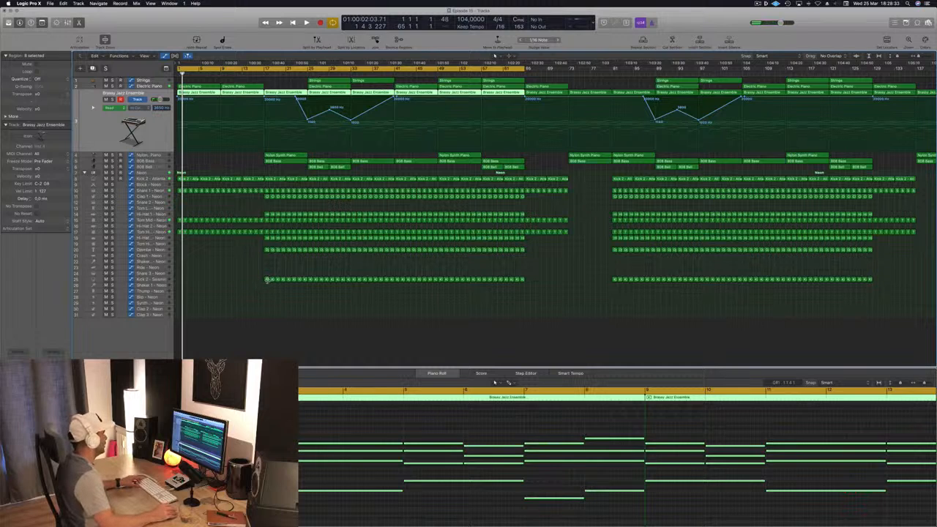
Copy the first Kick 2 - Seismic region to bar 1 of the Crash - Neon track and audition it
click(267, 280)
drag(268, 280, 178, 256)
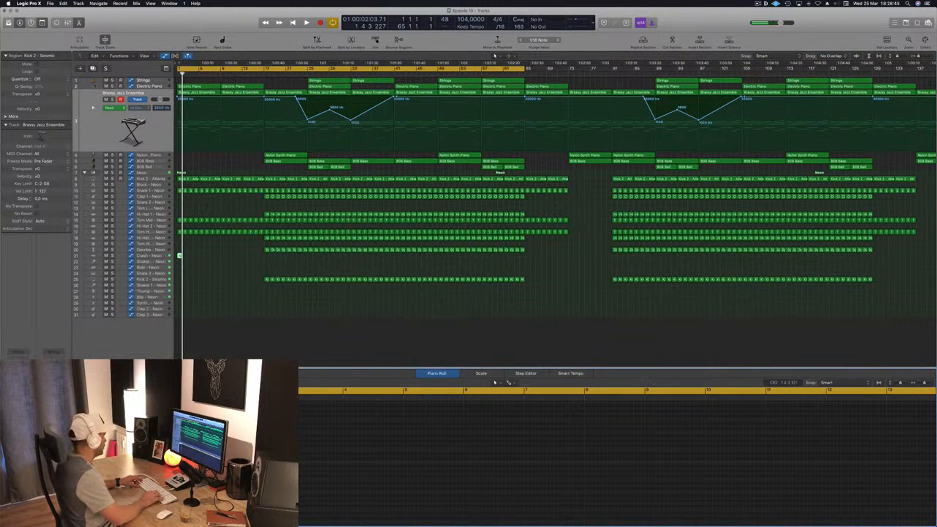
key(space)
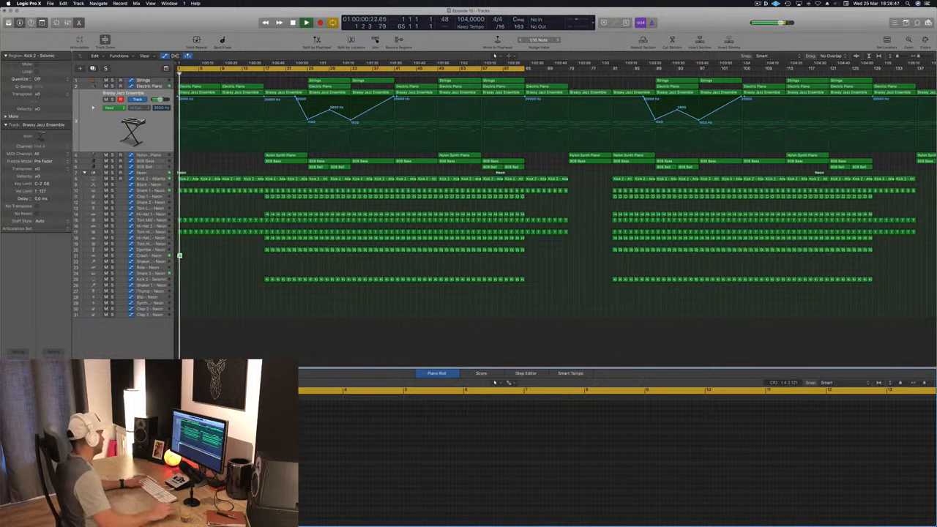
key(space)
Select the Crash - Neon track and load the grandiose preset in SilverVerb on its Aux 37
click(179, 255)
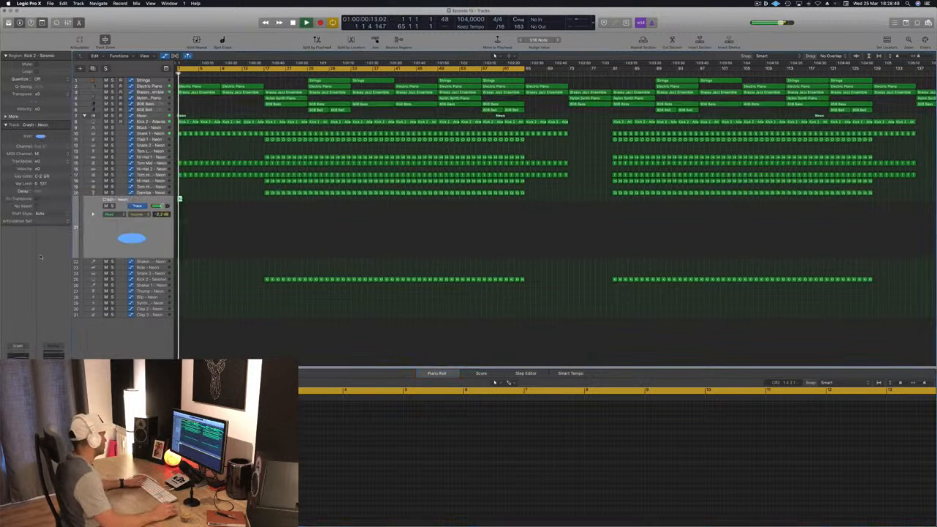
key(space)
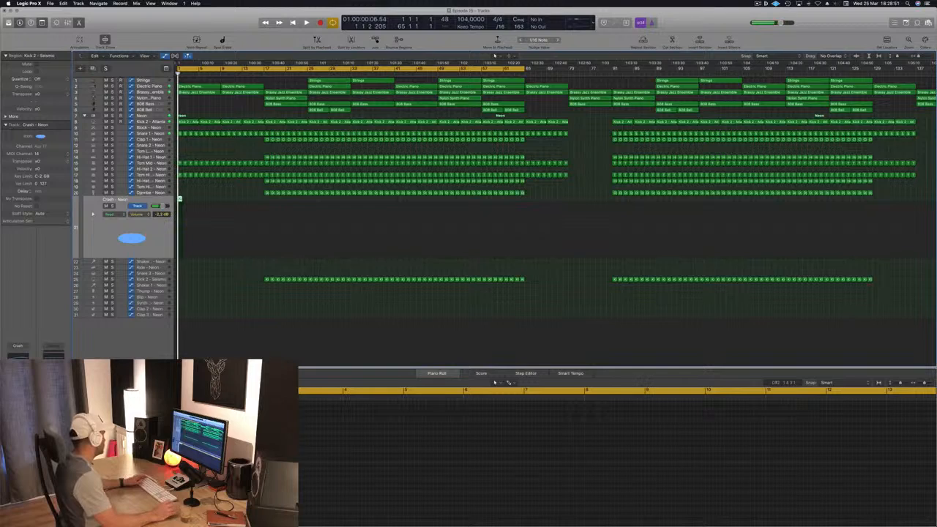
mouse_move(29, 404)
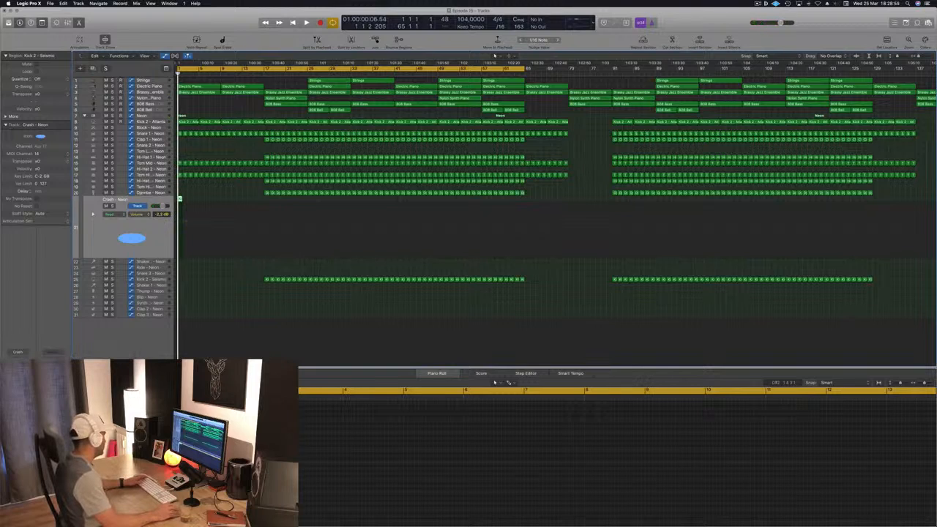
key(space)
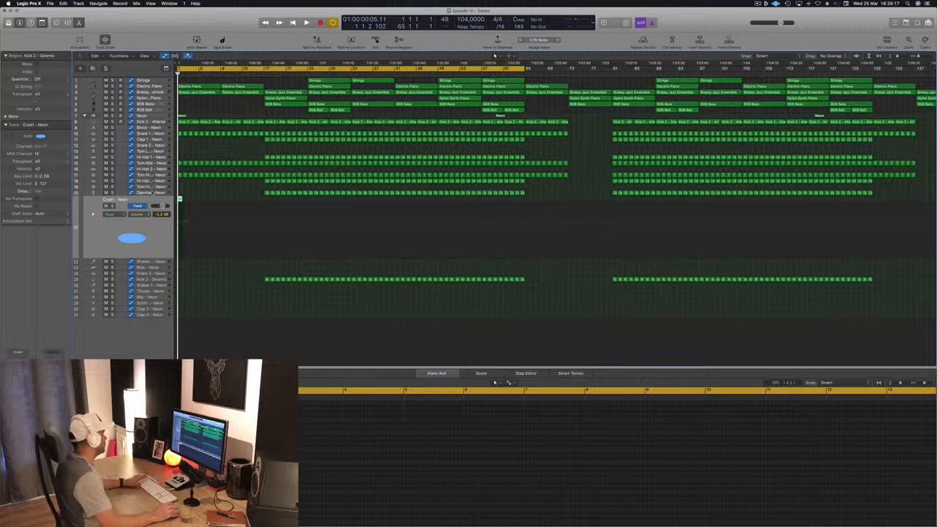
key(v)
click(93, 27)
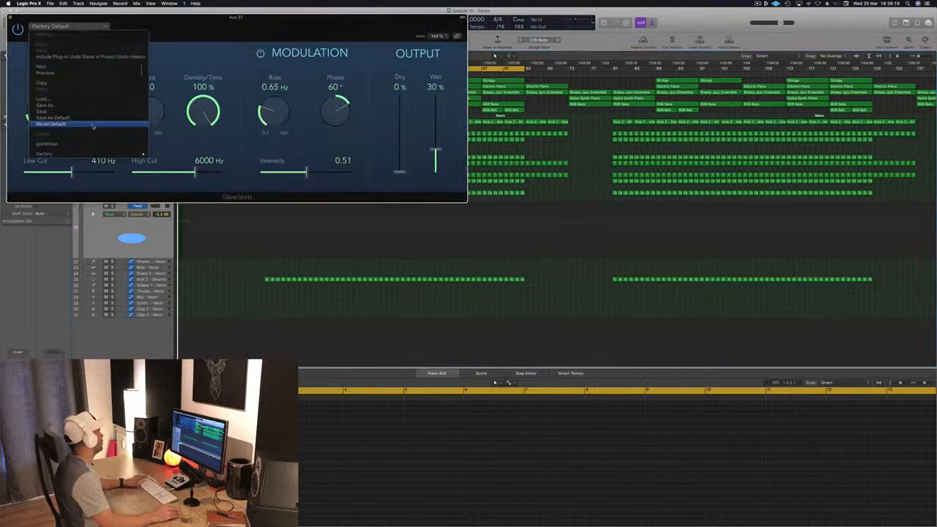
click(66, 183)
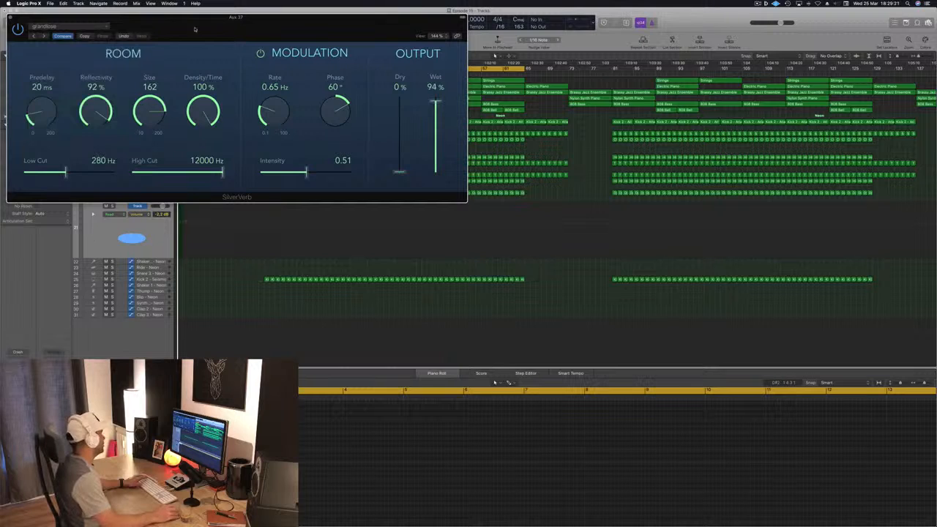
drag(194, 29, 495, 59)
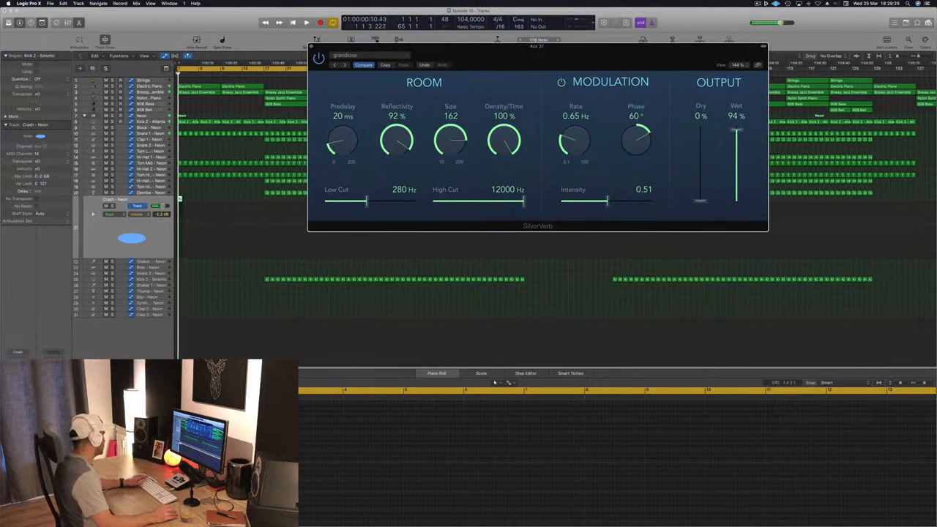
Shape Aux 37 with a Channel EQ low cut at 196 Hz and a -6 dB high shelf at 8100 Hz
click(260, 281)
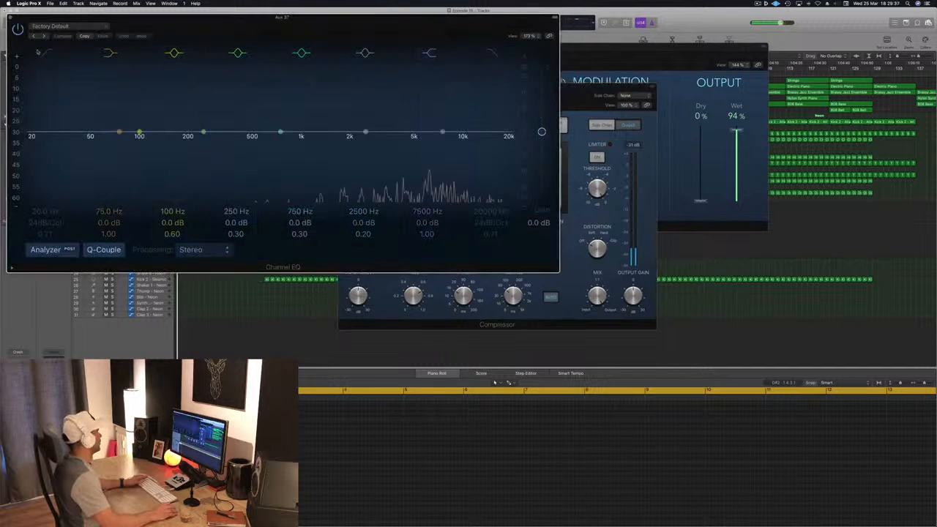
drag(203, 133, 215, 130)
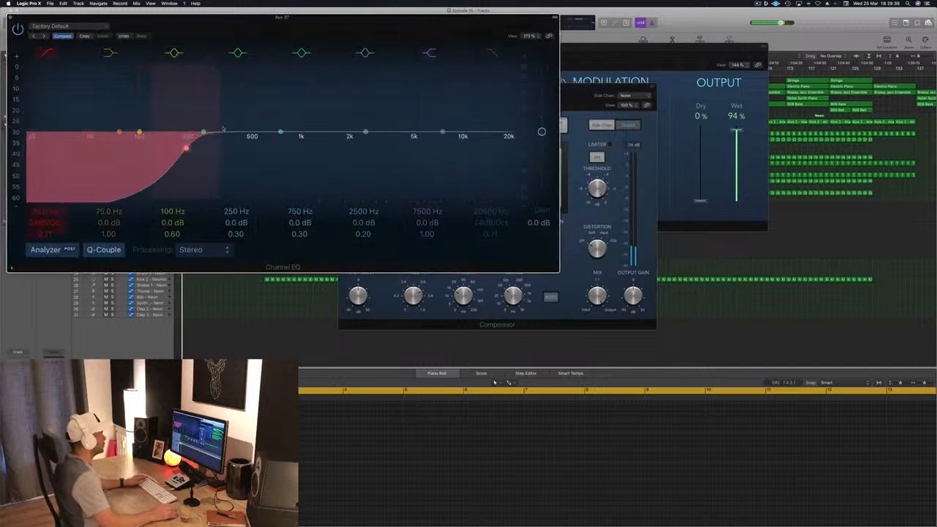
drag(442, 133, 450, 155)
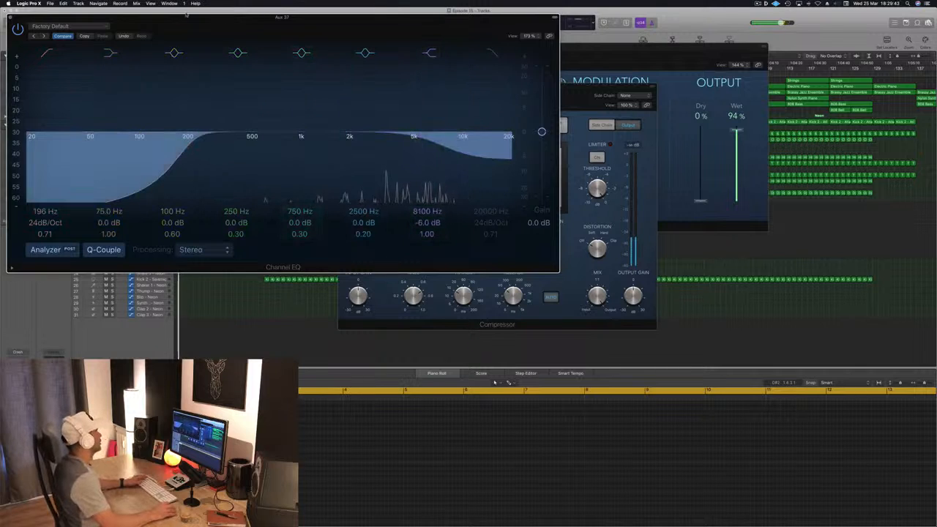
click(10, 17)
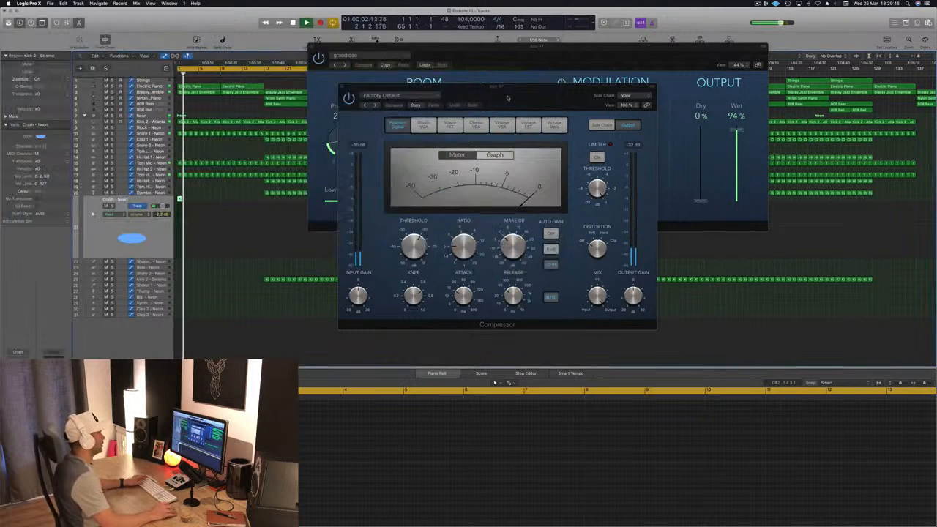
Side-chain the Aux 37 compressor to Bus 10, set its threshold to about -23.5 dB and close the plug-in
drag(507, 97, 661, 98)
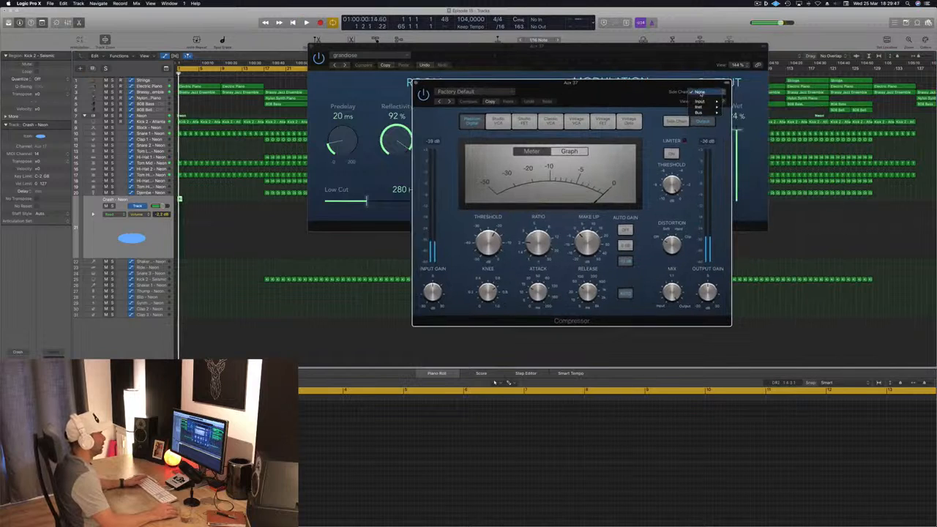
mouse_move(698, 113)
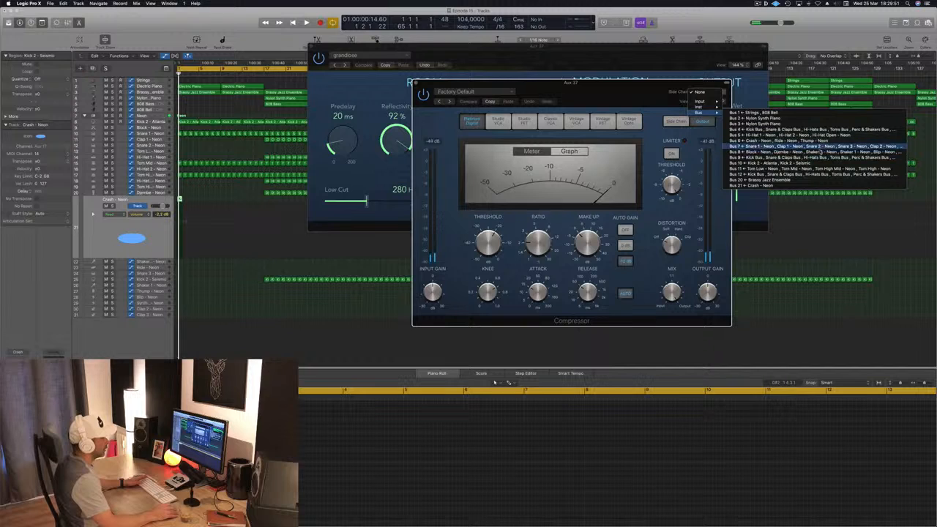
click(819, 162)
key(space)
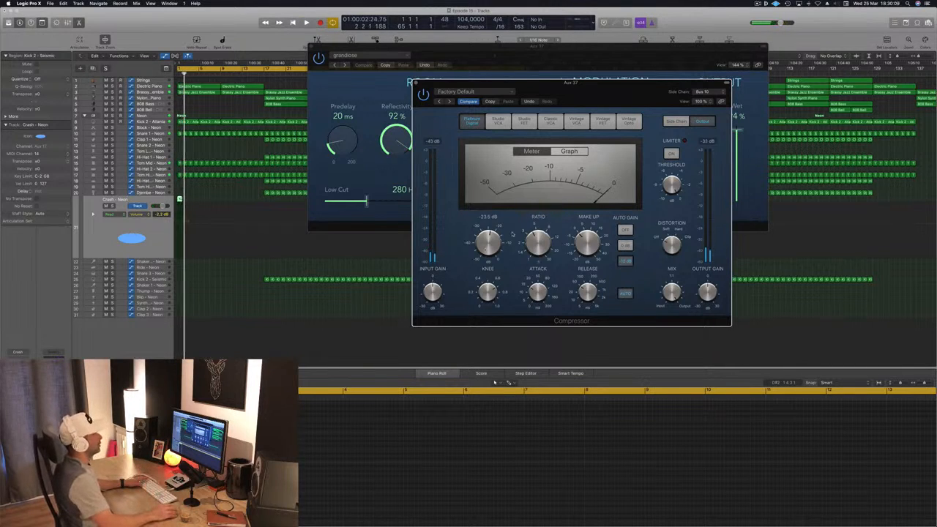
drag(581, 85, 510, 133)
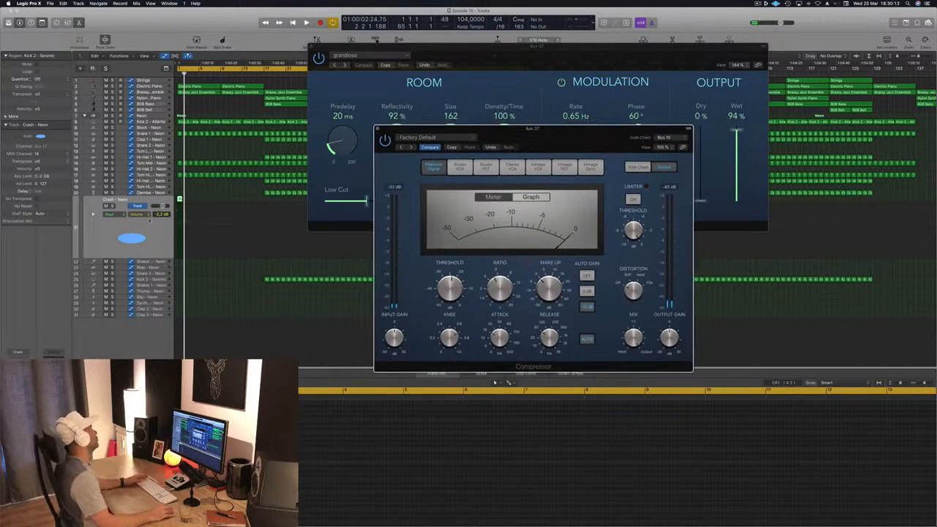
drag(389, 132, 377, 133)
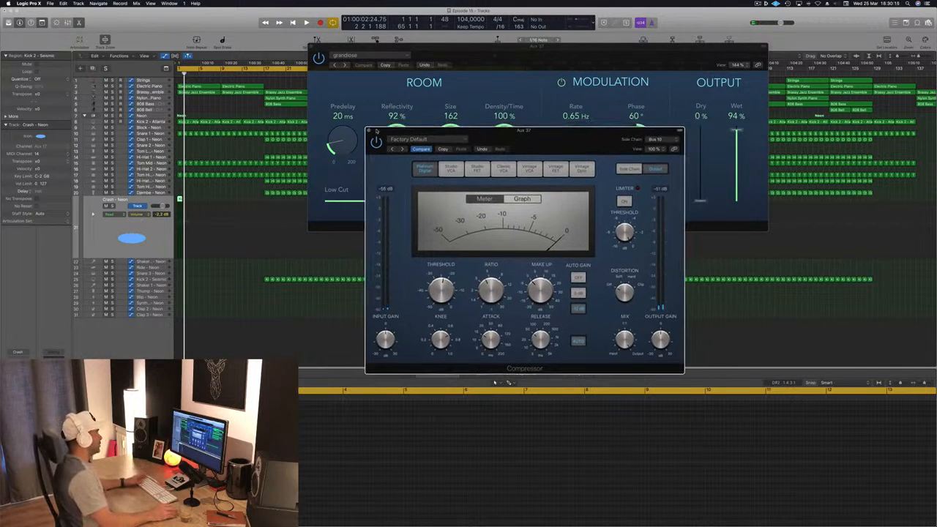
click(369, 131)
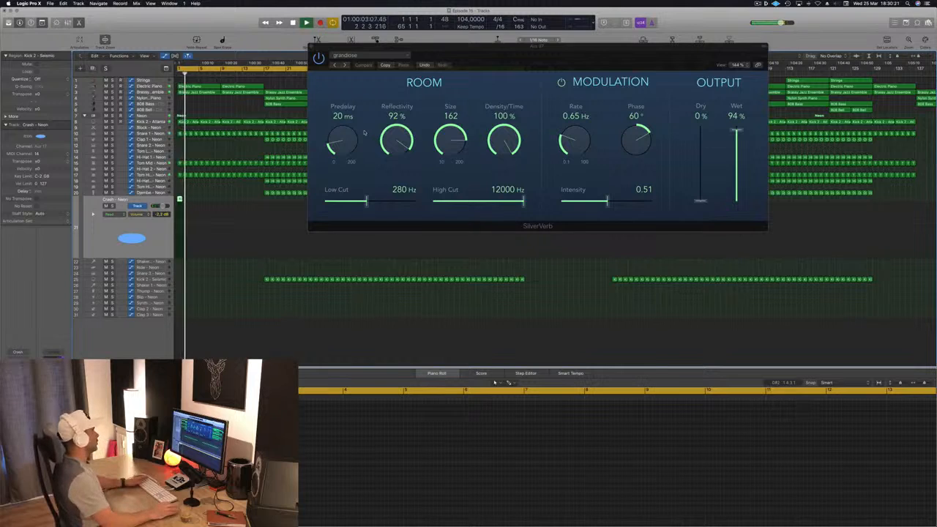
Raise the wet output of the crash reverb's SilverVerb to 100%
drag(659, 58, 646, 59)
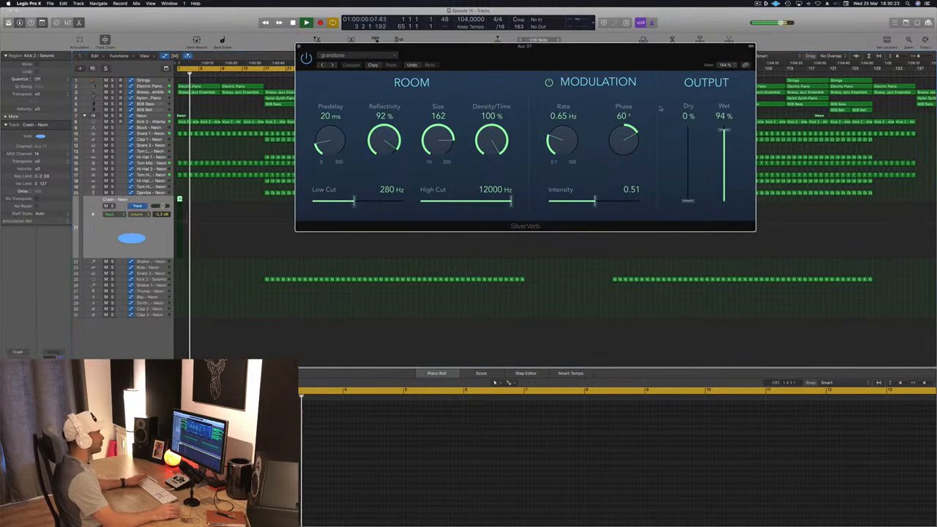
drag(723, 130, 724, 123)
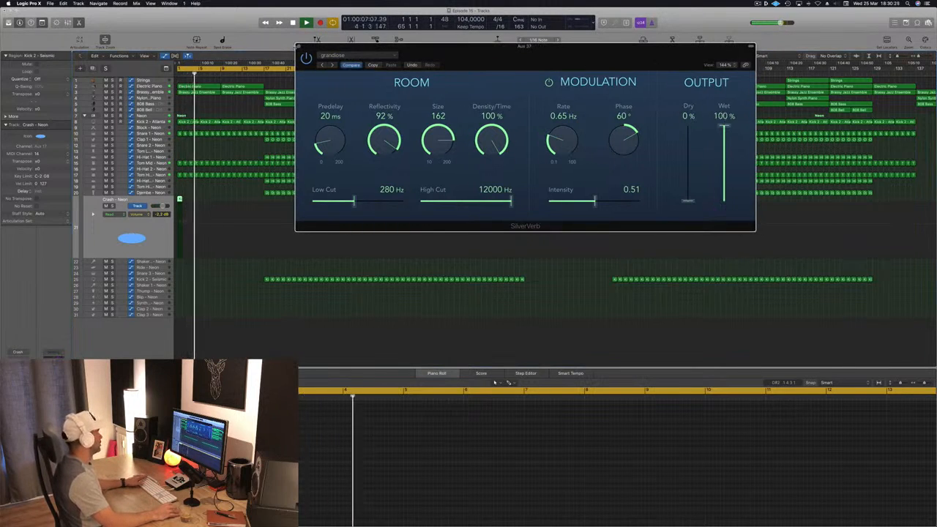
Close the crash reverb plug-in and listen to the intro from the beginning
click(298, 46)
key(Return)
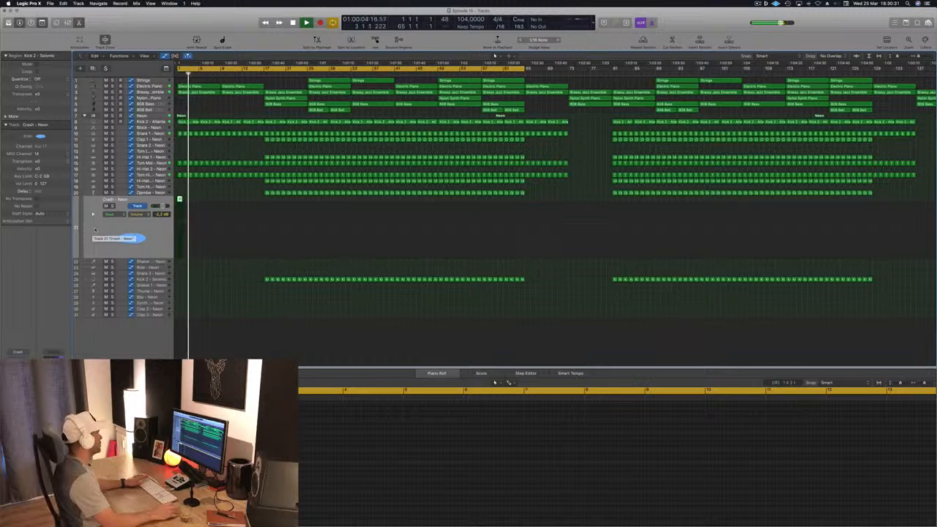
key(space)
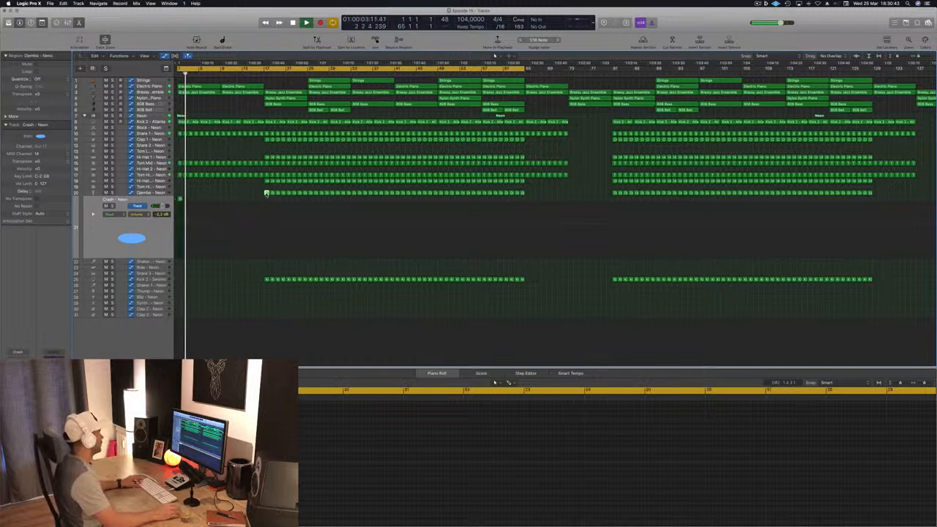
Copy a Djembe region onto the Shaker 2 track at bar 1, audition it and select that track
drag(179, 198, 180, 262)
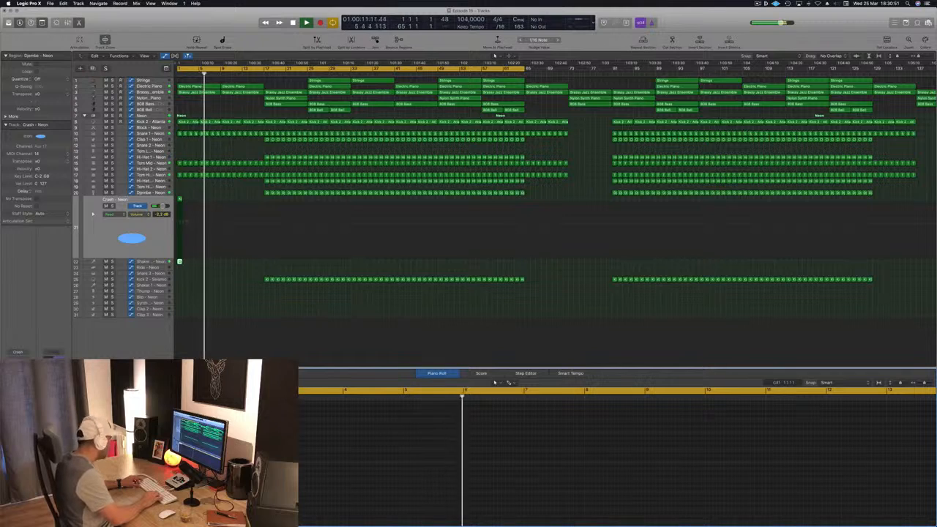
key(Return)
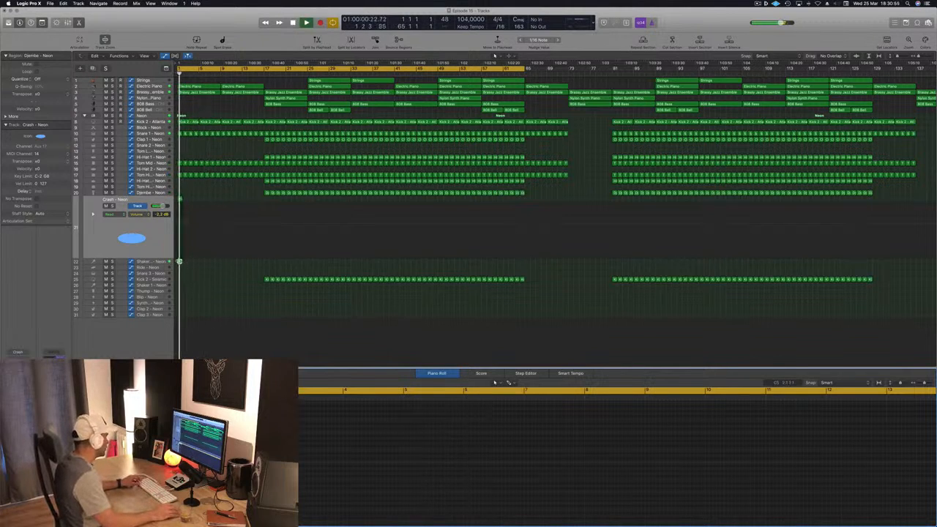
drag(179, 261, 184, 261)
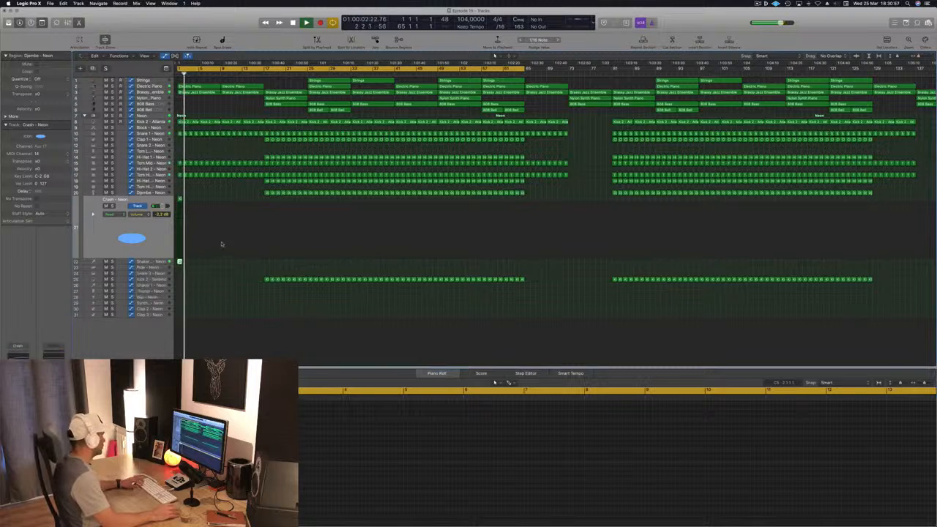
key(Return)
click(162, 261)
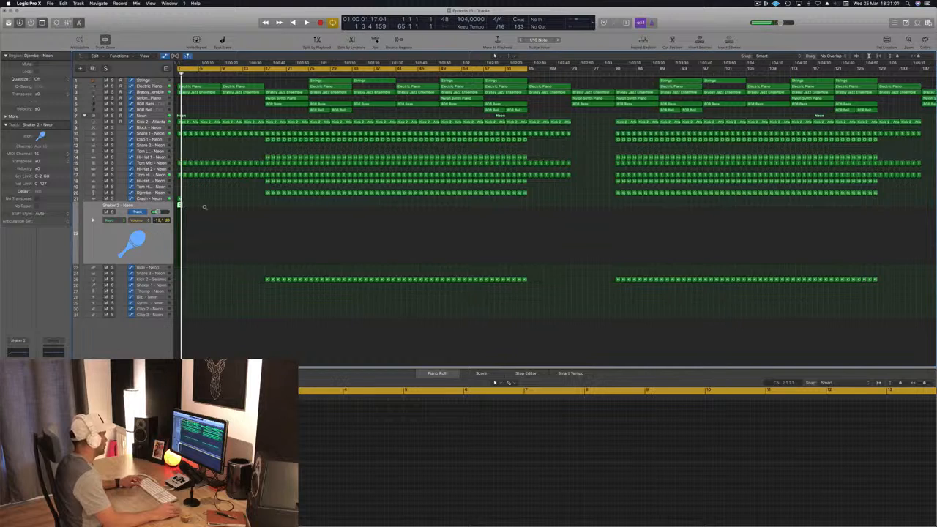
Duplicate the Shaker 2 region so the pattern fills the intro up to bar 17, and play it back
key(super+Right)
key(super+Right)
key(super+Right)
key(super+Right)
key(super+Right)
drag(180, 205, 244, 215)
key(super+Left)
key(super+Left)
scroll(240, 205, left, 1)
drag(320, 210, 300, 211)
key(space)
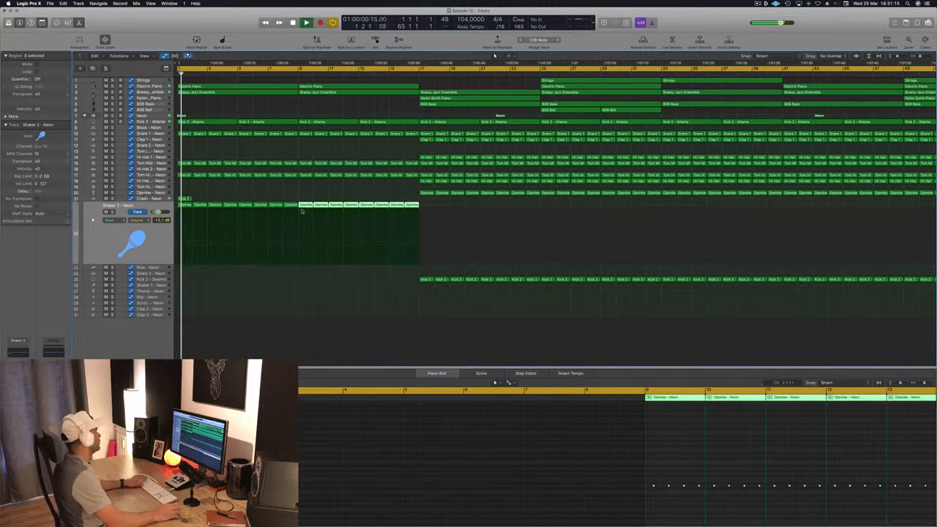
Lower Shaker 2 to -17.2 dB and add a Stereo Delay with the left and right output mix at 100%
click(110, 231)
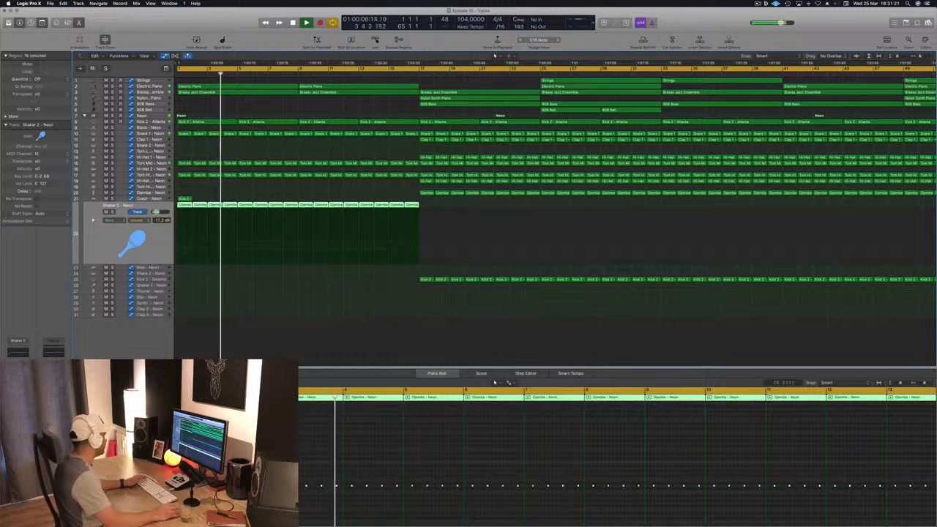
key(v)
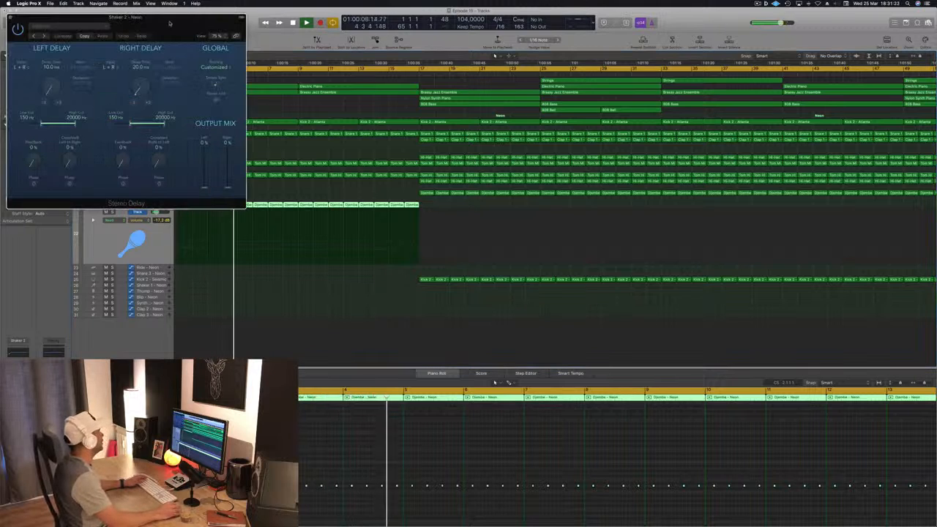
drag(47, 17, 176, 35)
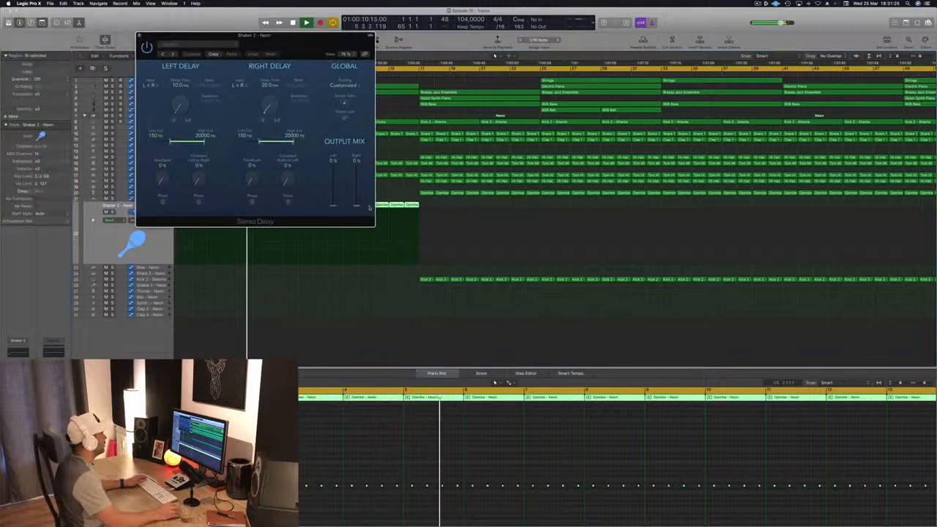
drag(333, 205, 335, 165)
drag(357, 205, 374, 131)
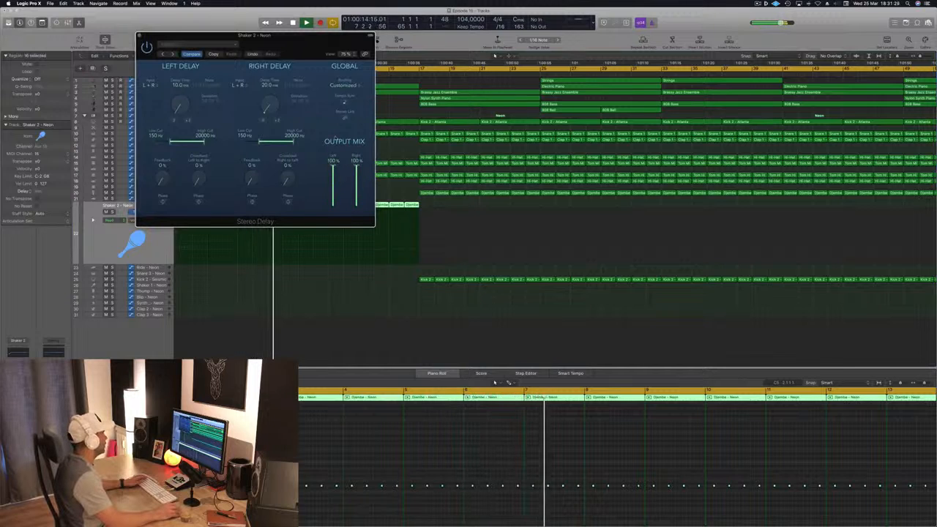
drag(254, 36, 355, 46)
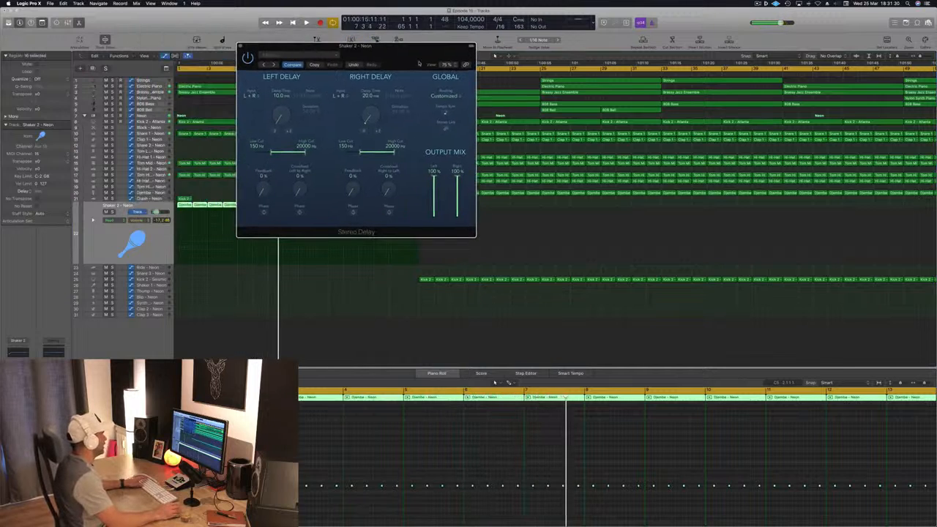
Set the Stereo Delay's delay time to 5 ms on the left and 15 ms on the right during playback
click(378, 132)
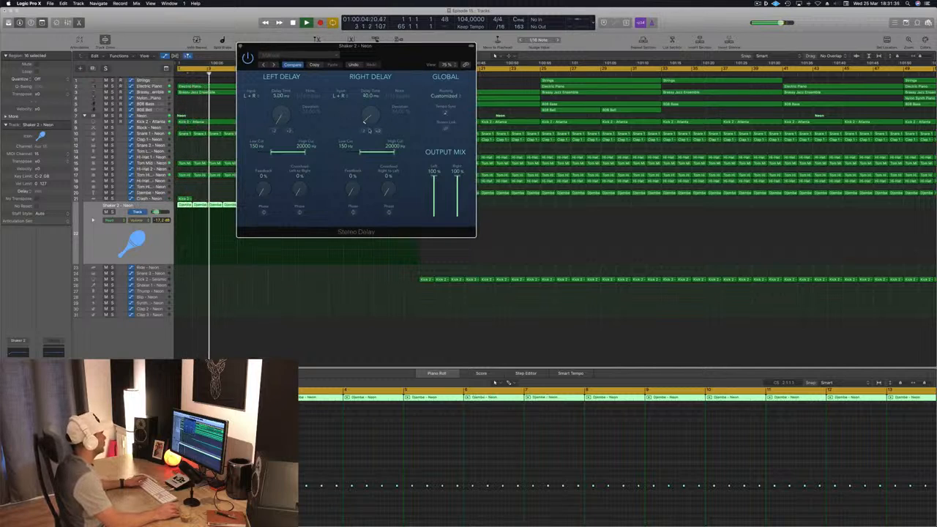
click(363, 131)
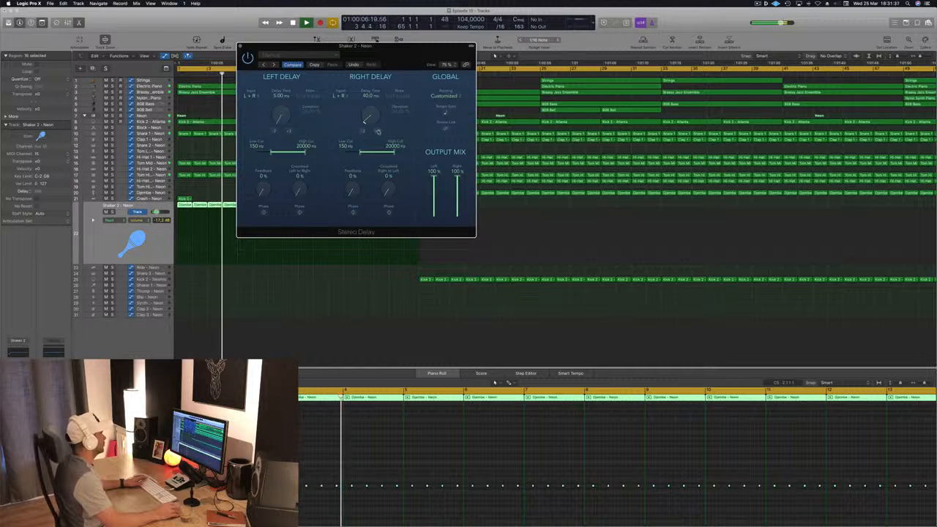
click(363, 132)
click(362, 131)
click(375, 134)
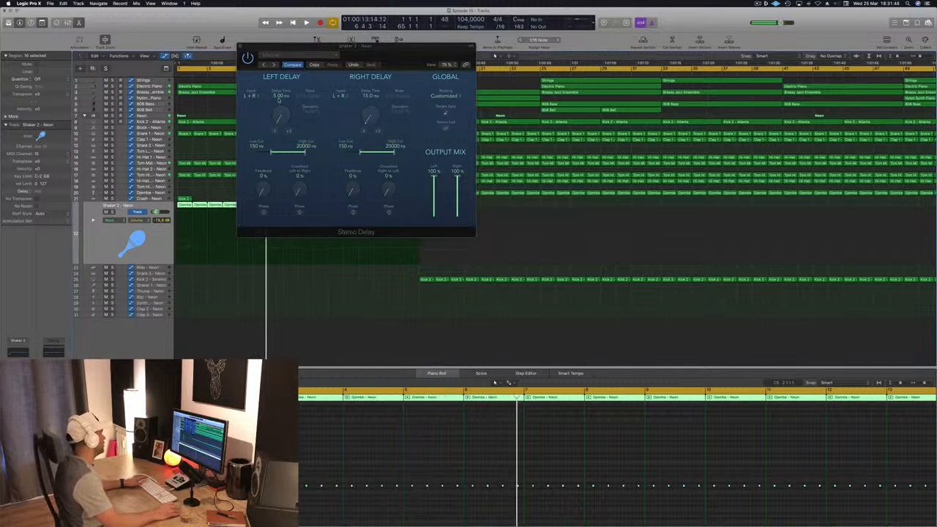
key(Return)
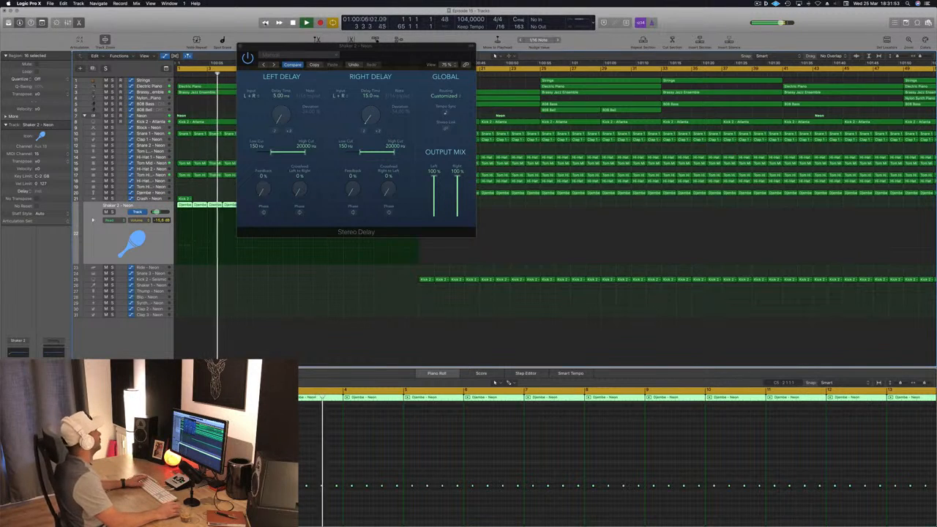
Close the Stereo Delay and lower the Shaker 2 volume to about -20.5 dB while replaying the intro
click(240, 47)
key(Return)
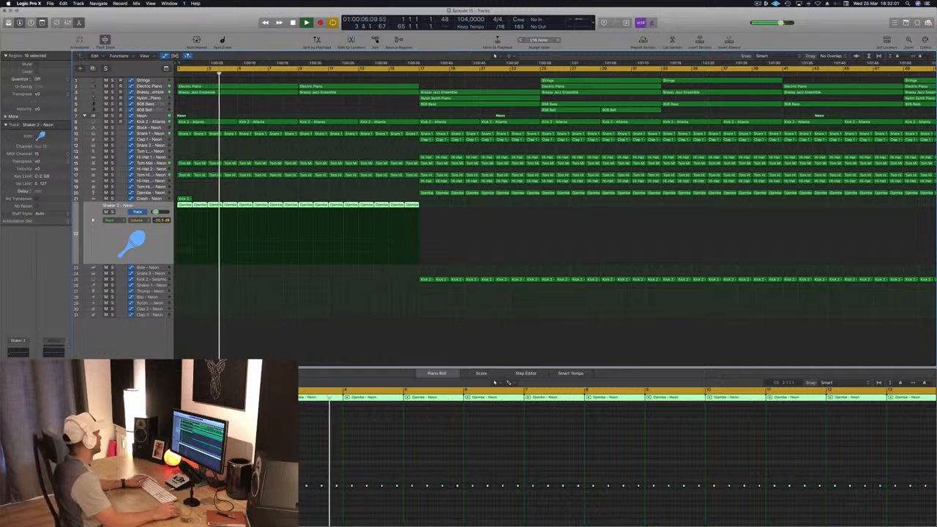
key(Return)
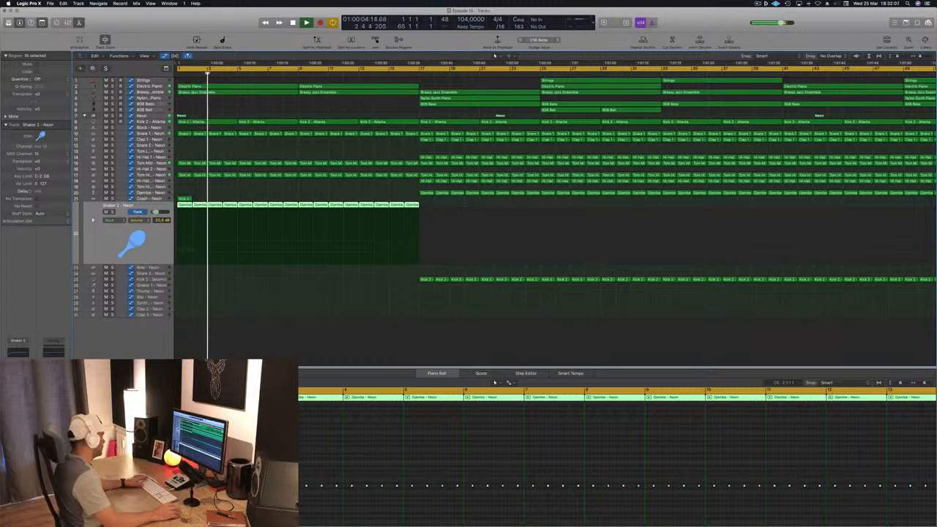
Add an Echo to Shaker 2 with a 1/16 note, dry at 100% and wet at 48%
click(18, 379)
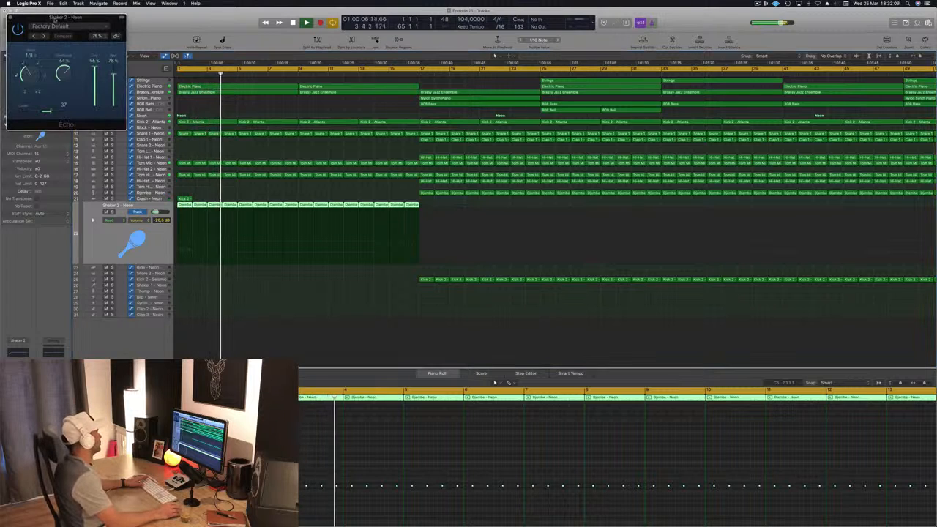
drag(55, 16, 327, 91)
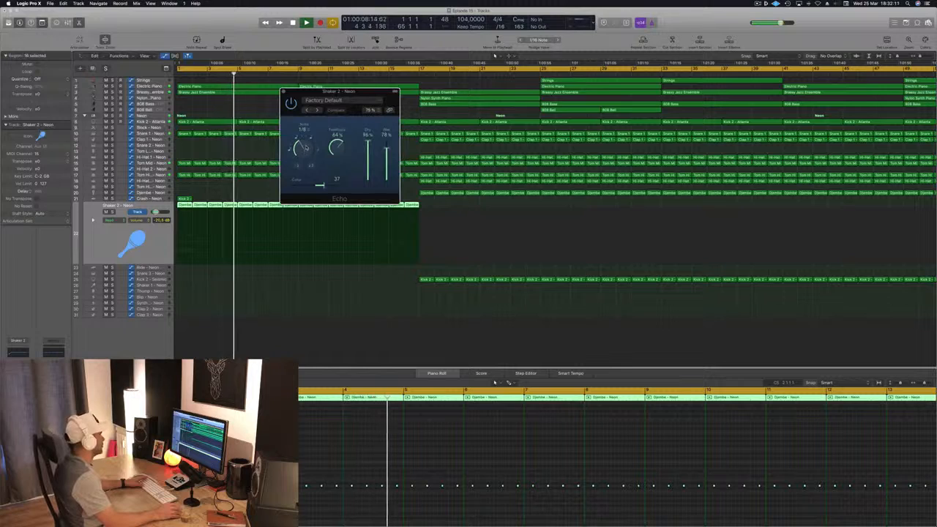
drag(307, 148, 308, 169)
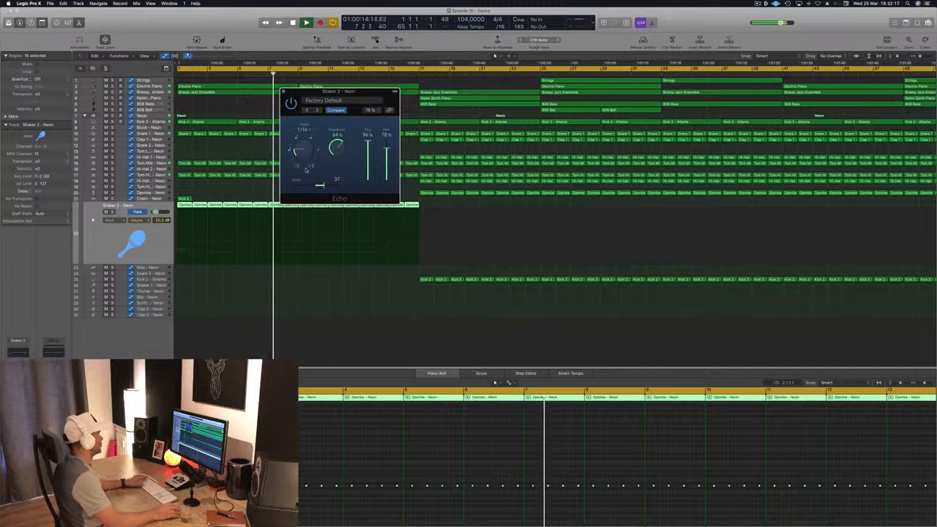
mouse_move(387, 150)
mouse_down()
mouse_move(391, 124)
mouse_move(392, 176)
mouse_move(391, 161)
mouse_up()
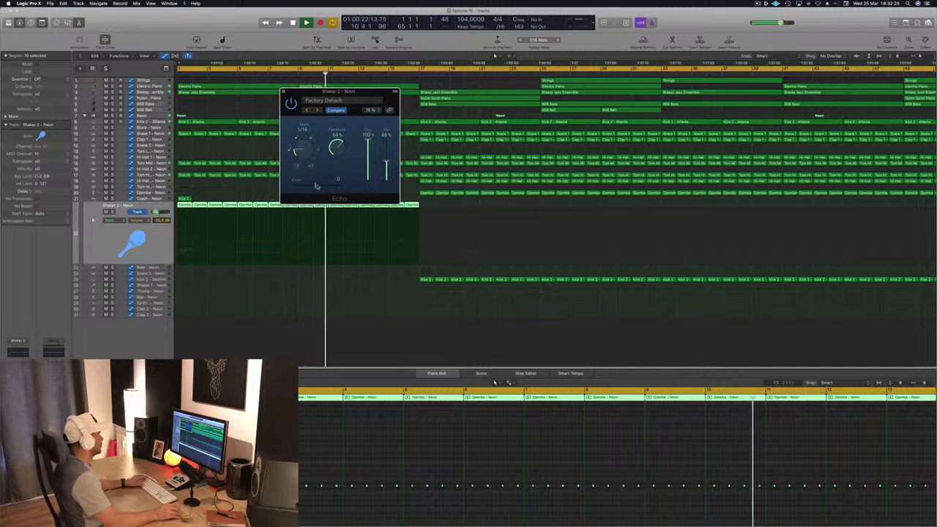
Reduce the Echo's wet level to 34% and the Shaker 2 volume to -25.0 dB, and close the plug-in
key(Return)
drag(386, 161, 386, 166)
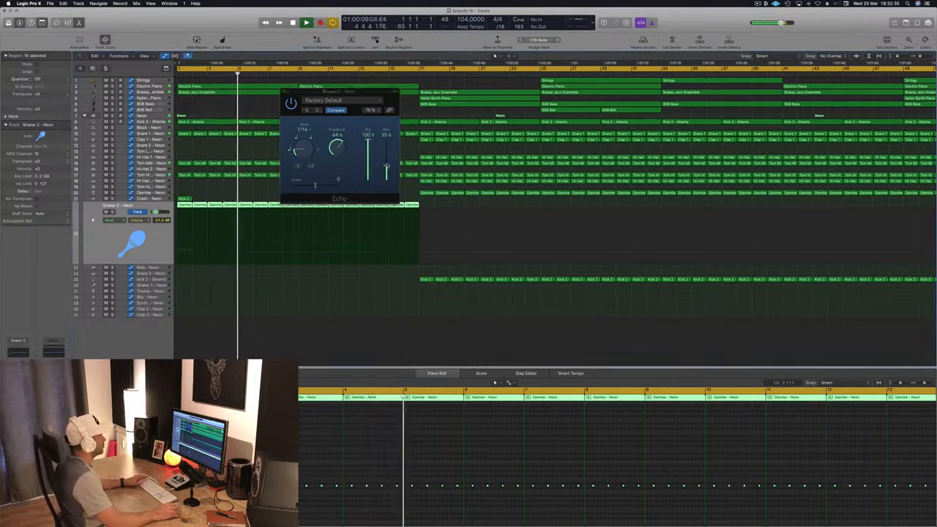
drag(387, 166, 387, 167)
key(Return)
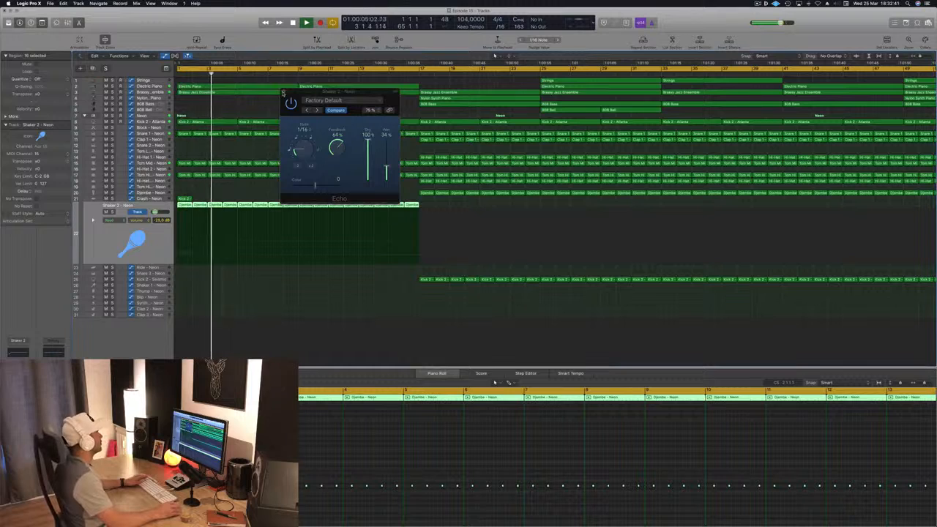
click(282, 93)
Copy the Djembe region at bar 17 onto the Blip track at bar 5 and play from the start
scroll(344, 217, down, 5)
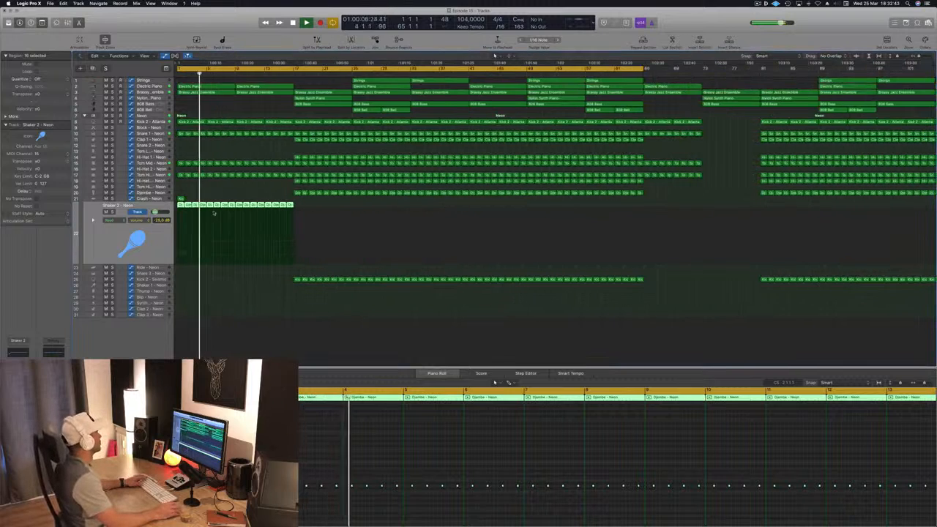
scroll(230, 197, up, 2)
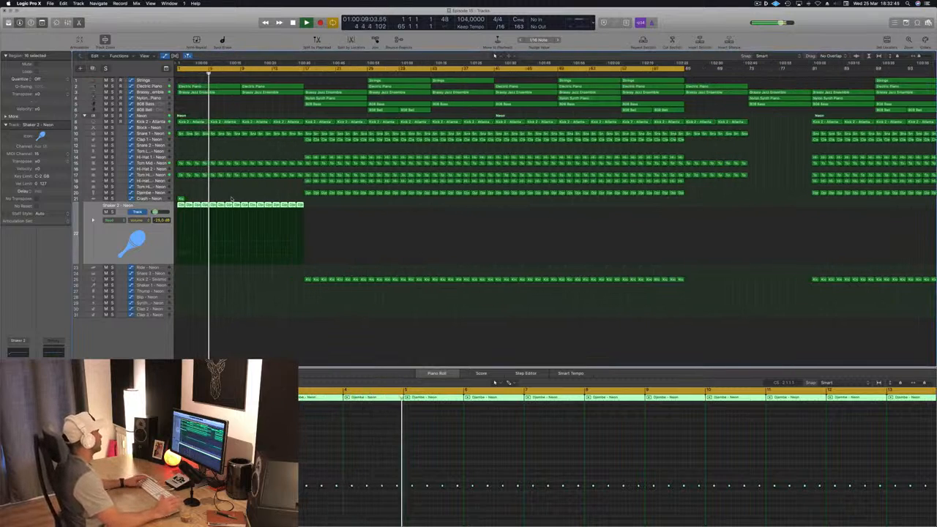
key(space)
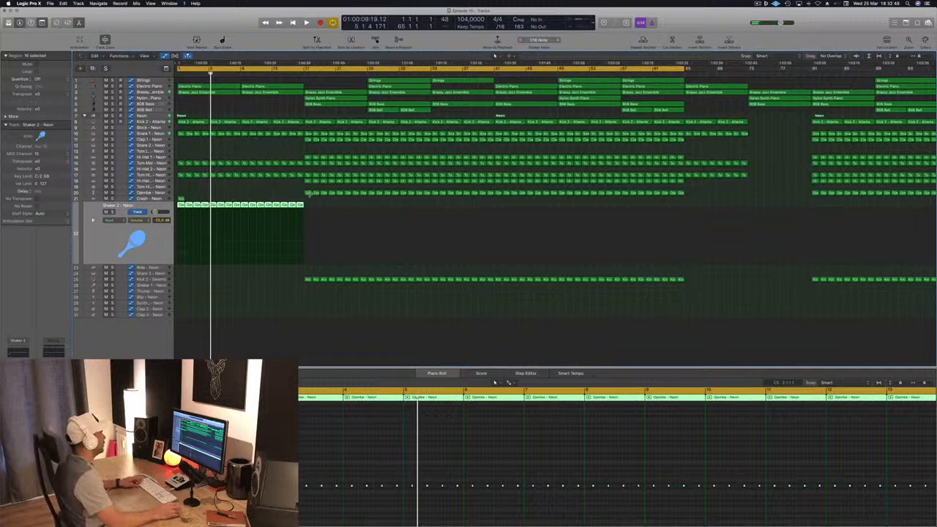
click(308, 193)
drag(305, 251, 211, 297)
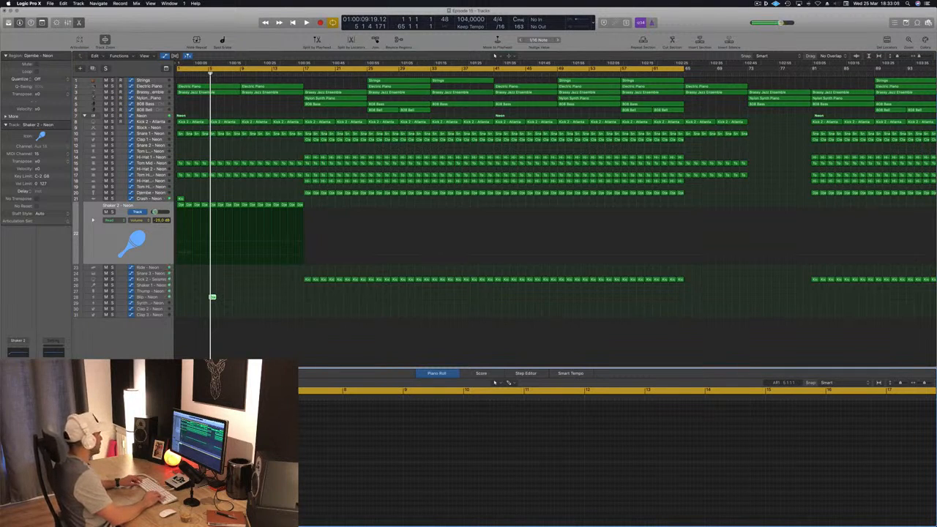
key(space)
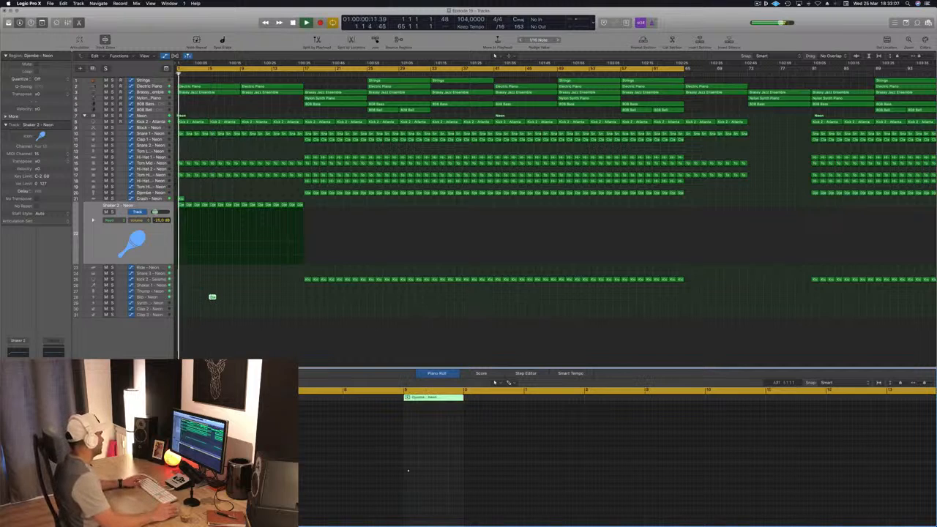
Select the Blip track and load the 1/16 Simple Pan preset in Delay Designer on its Aux 38
click(158, 298)
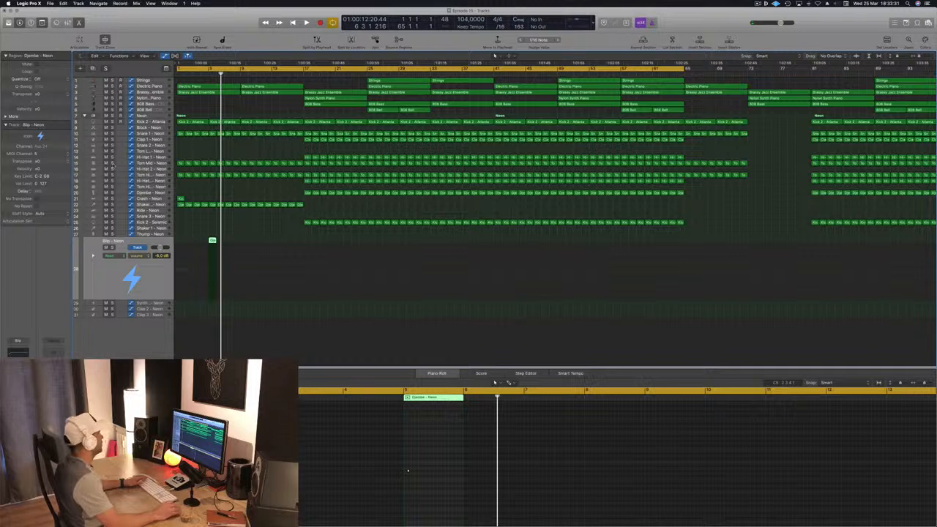
drag(141, 26, 453, 100)
click(377, 99)
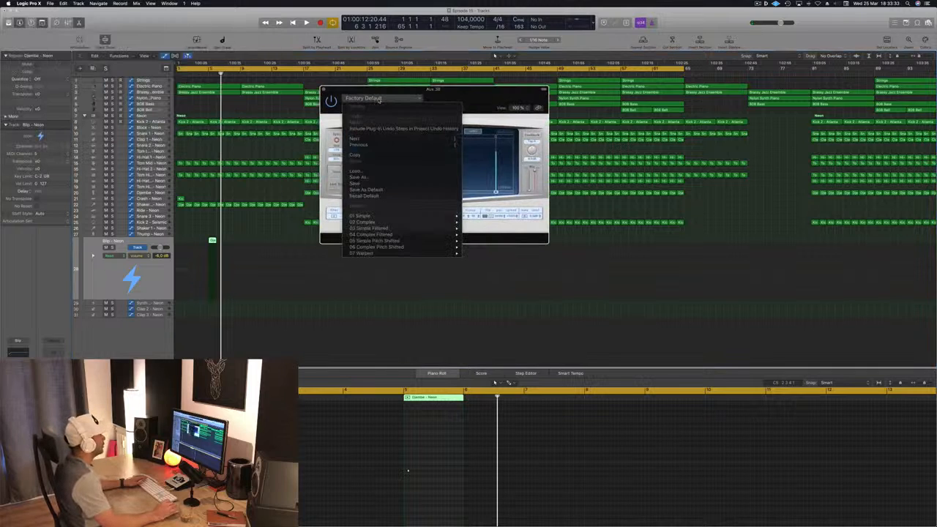
mouse_move(398, 223)
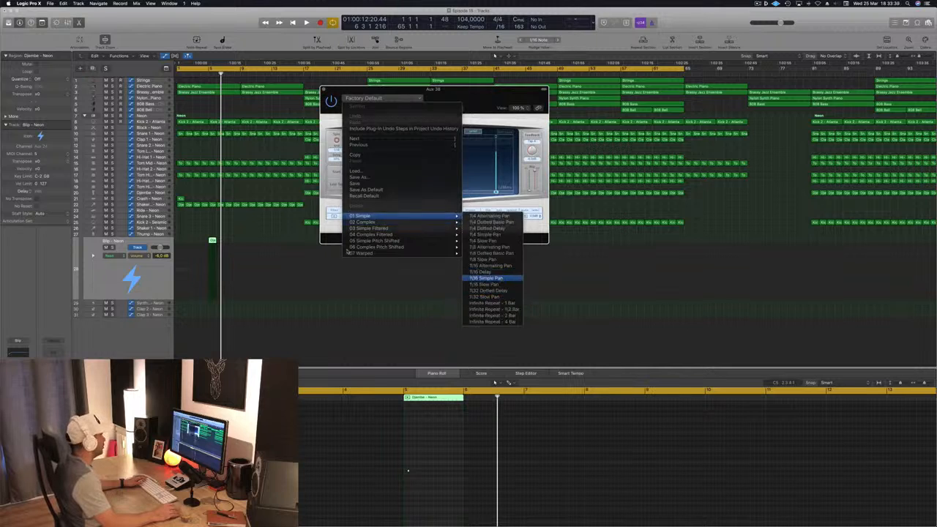
click(485, 278)
Adjust the Delay Designer's mix level while auditioning the blip around bar 5
key(space)
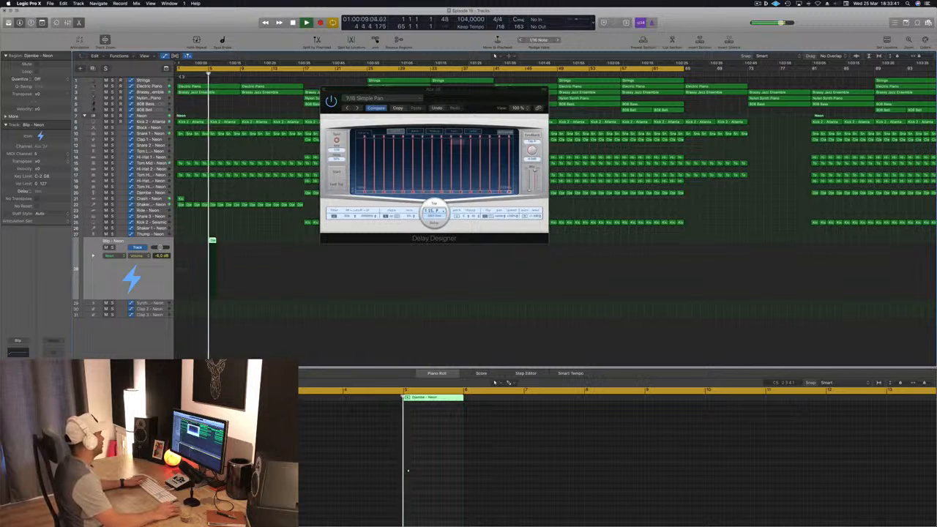
drag(530, 189, 533, 180)
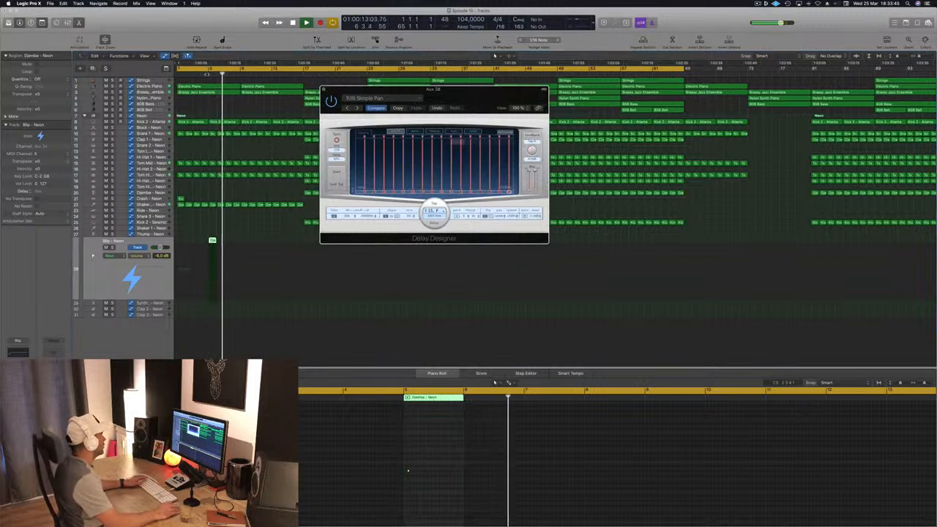
key(space)
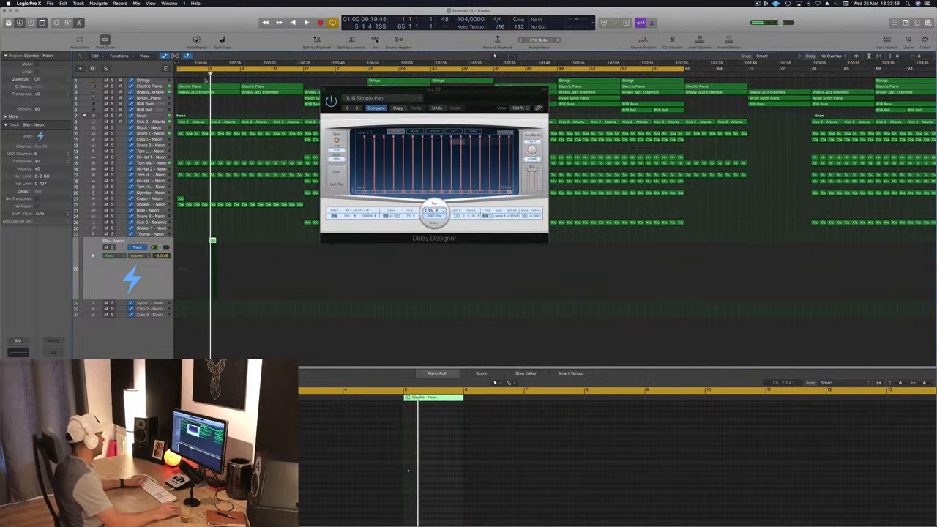
Play the blip with its delay, restart from the beginning, and close the Delay Designer window
key(space)
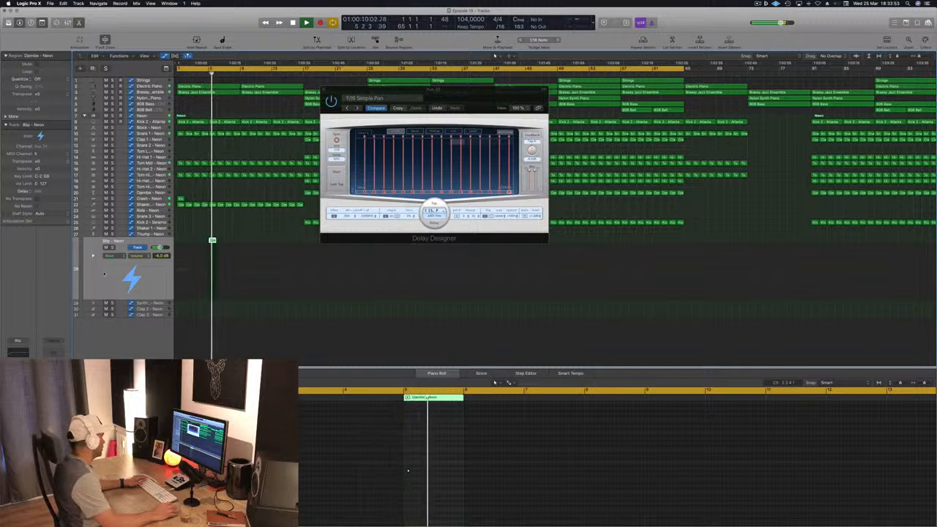
drag(479, 96, 581, 151)
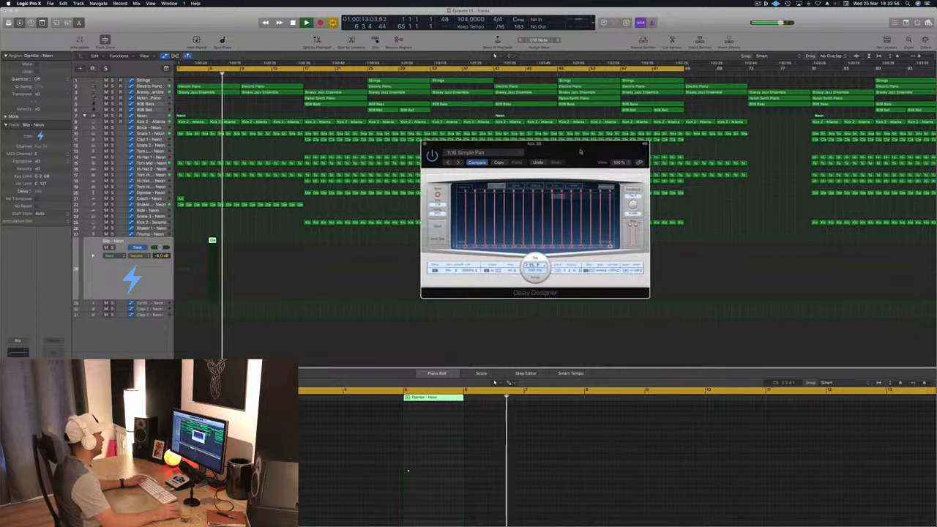
click(203, 74)
drag(542, 141, 473, 140)
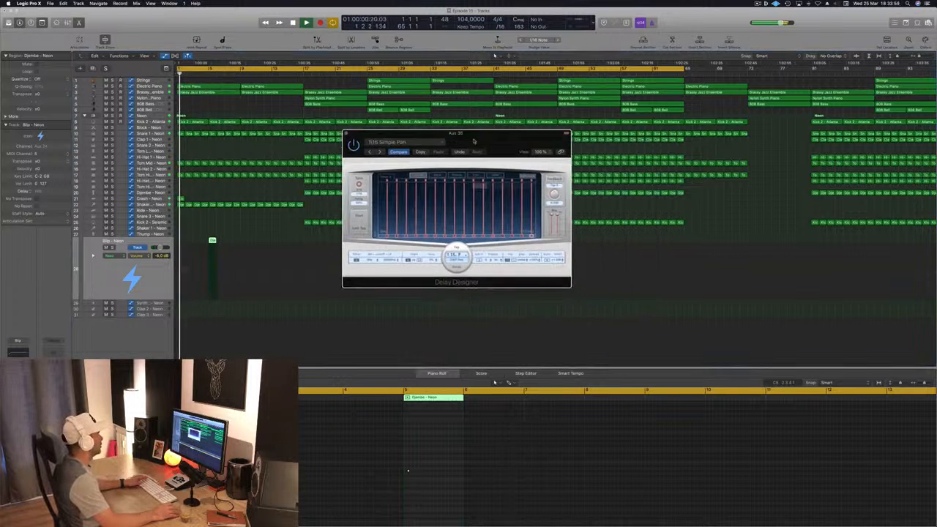
click(346, 134)
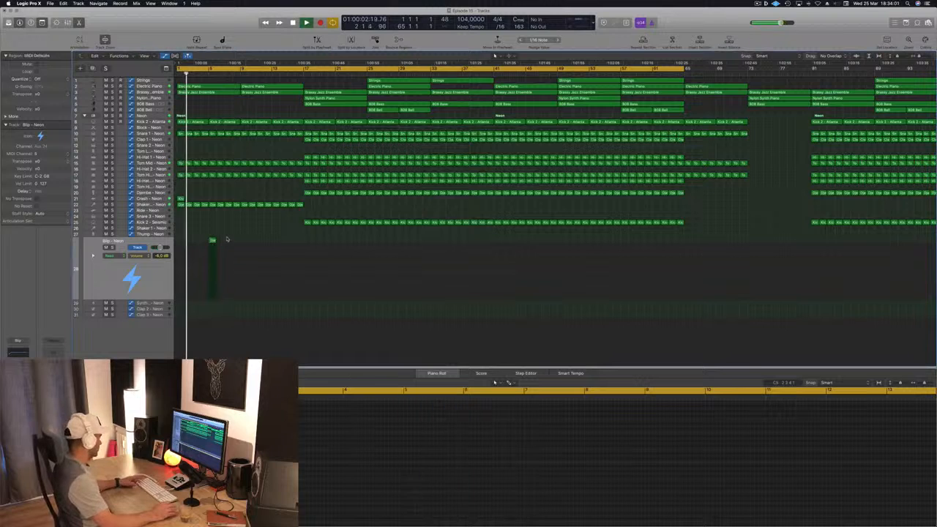
Copy the Blip track's region from bar 5 to bar 13 on the same track
scroll(232, 156, up, 2)
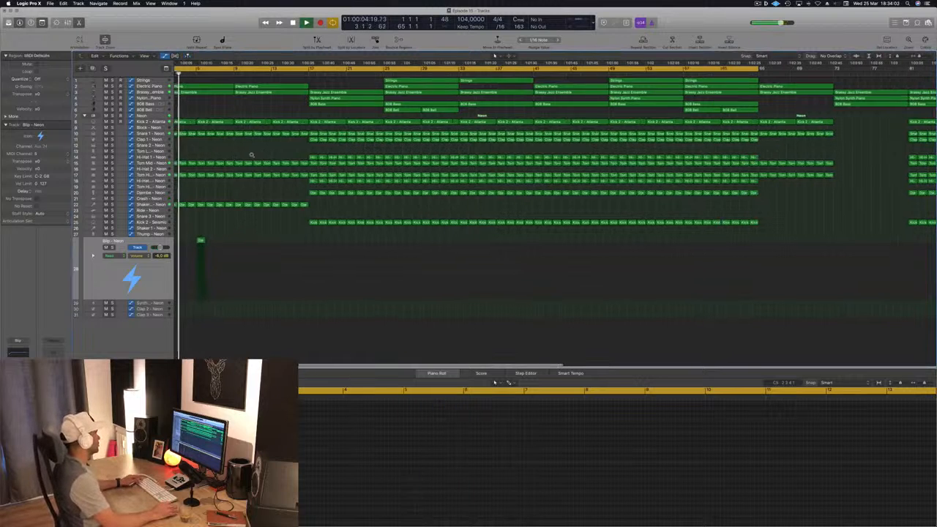
scroll(252, 155, down, 3)
scroll(205, 119, down, 1)
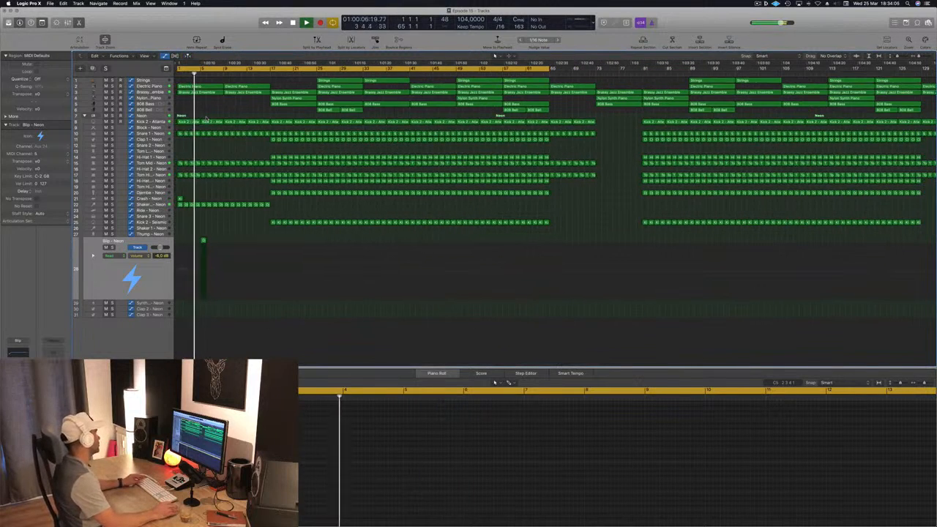
scroll(206, 118, up, 3)
scroll(208, 118, down, 4)
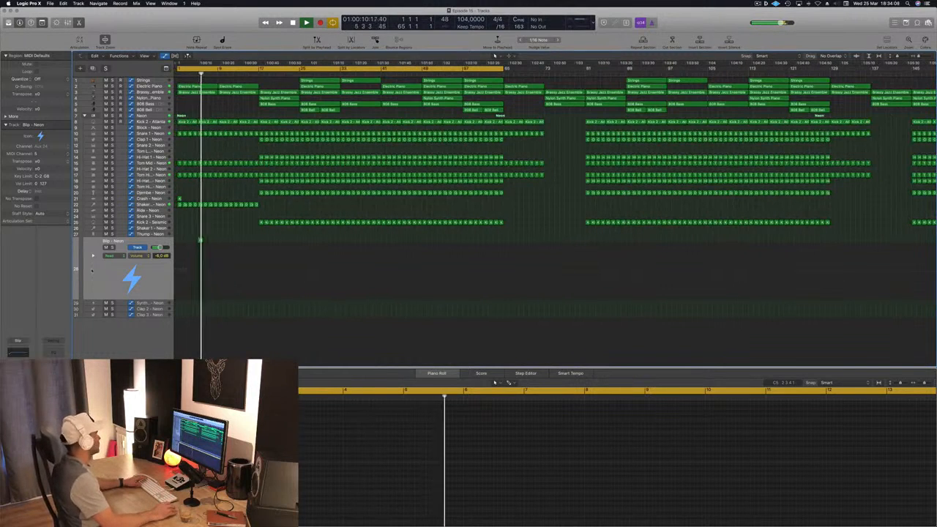
click(200, 240)
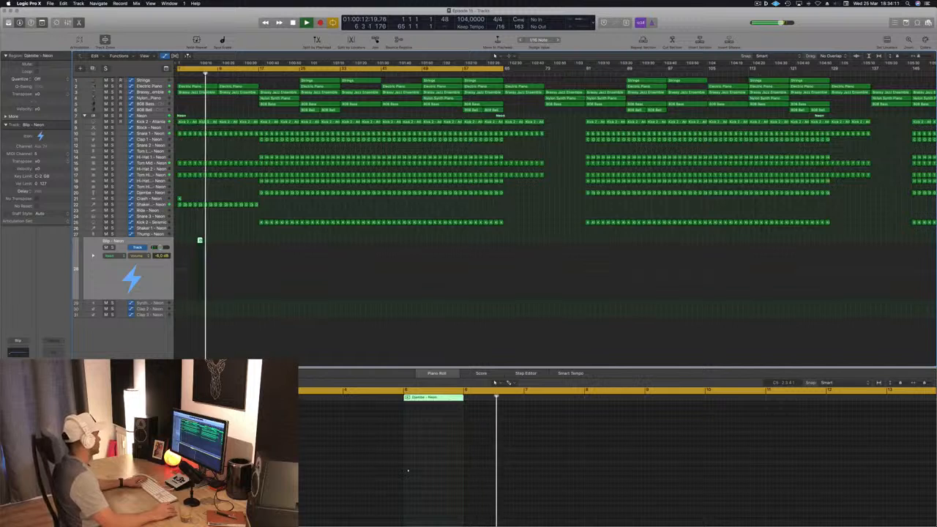
scroll(227, 245, up, 2)
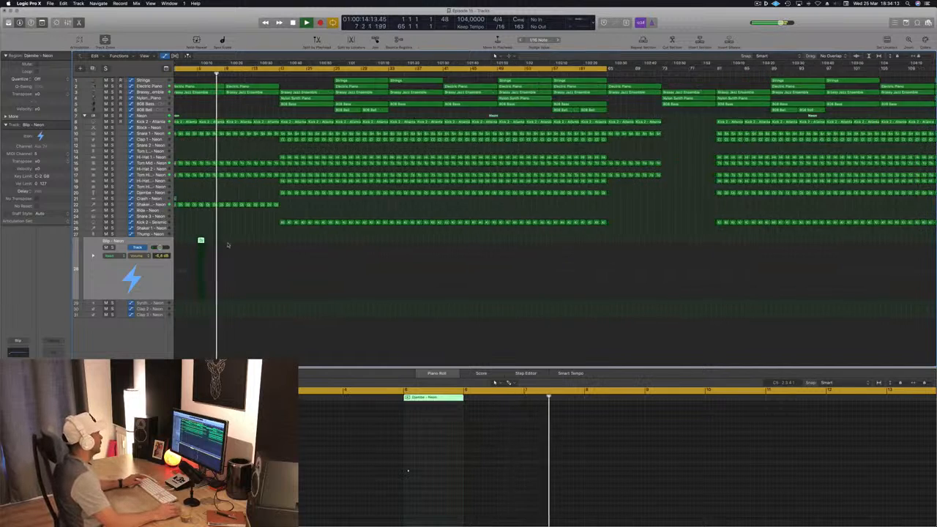
scroll(227, 246, up, 3)
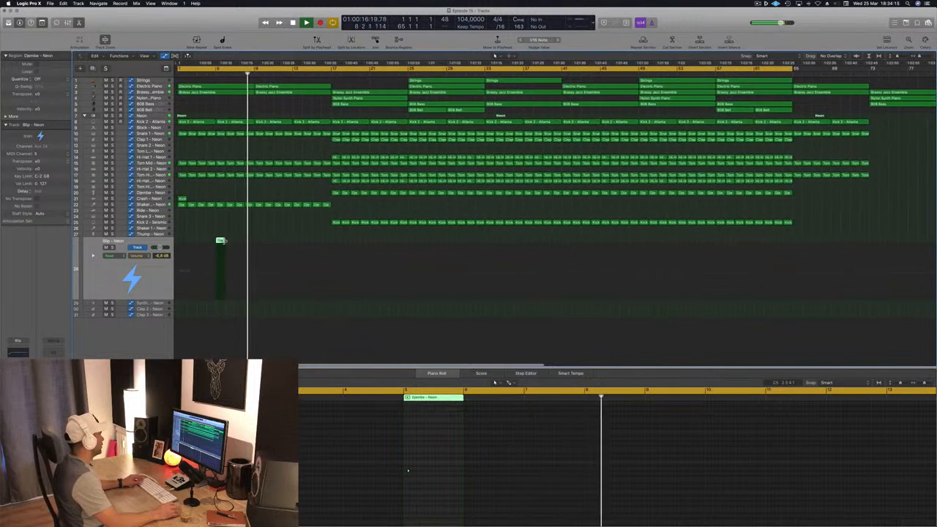
click(219, 244)
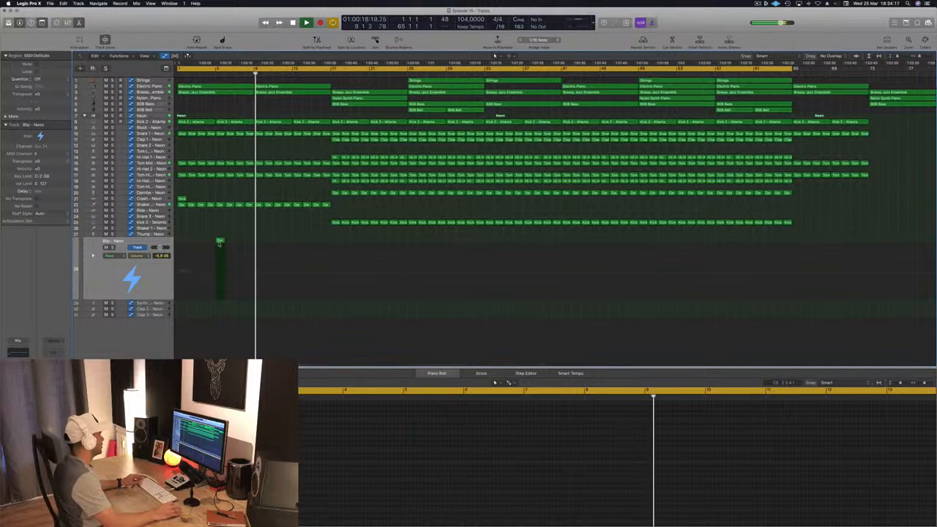
drag(218, 245, 296, 244)
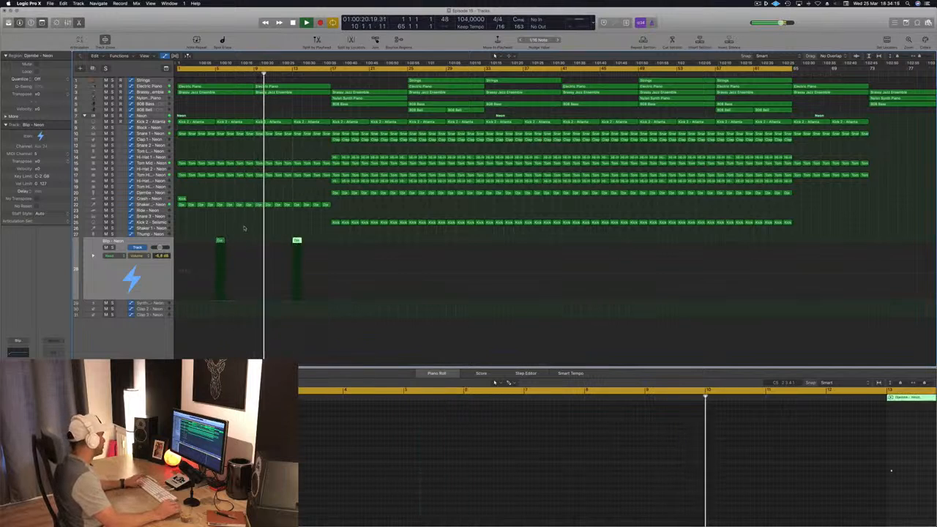
Copy the Blip region at bar 5 onto the Thump track at bar 9 and move its note to the start of the bar
key(space)
click(220, 241)
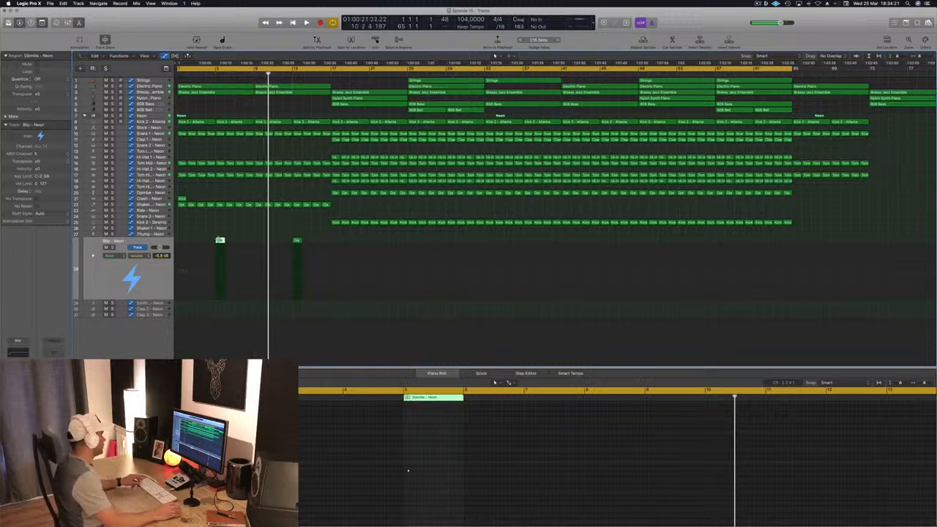
drag(219, 240, 259, 234)
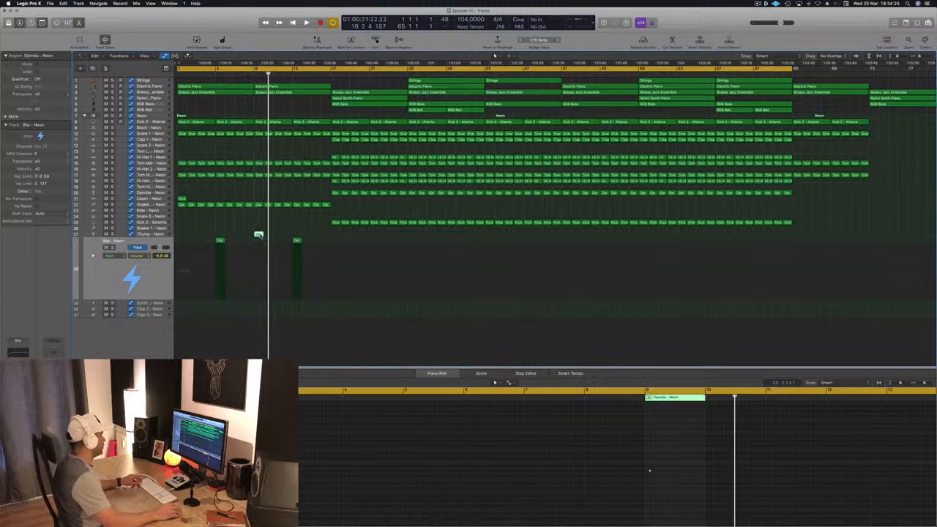
drag(613, 449, 681, 521)
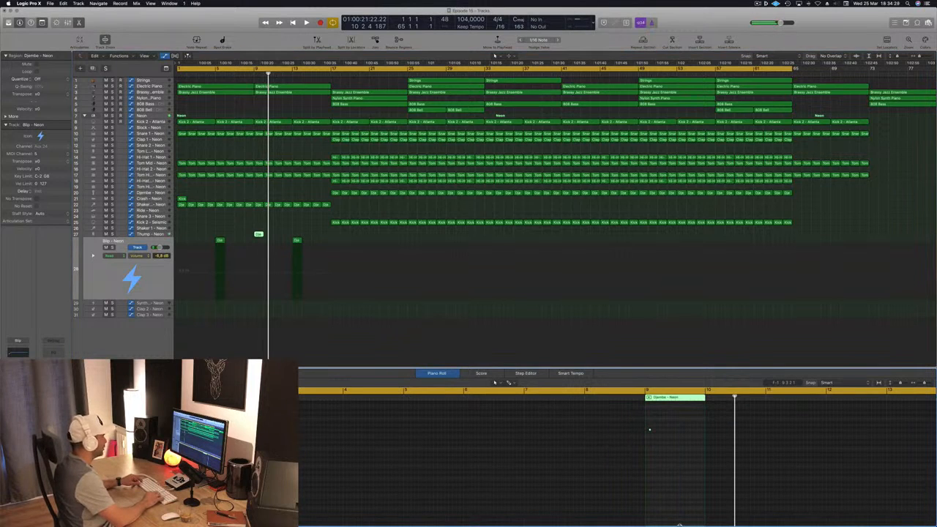
Listen to the intro from the start, checking the blip at bar 5 and the thump hit at bar 9
key(Return)
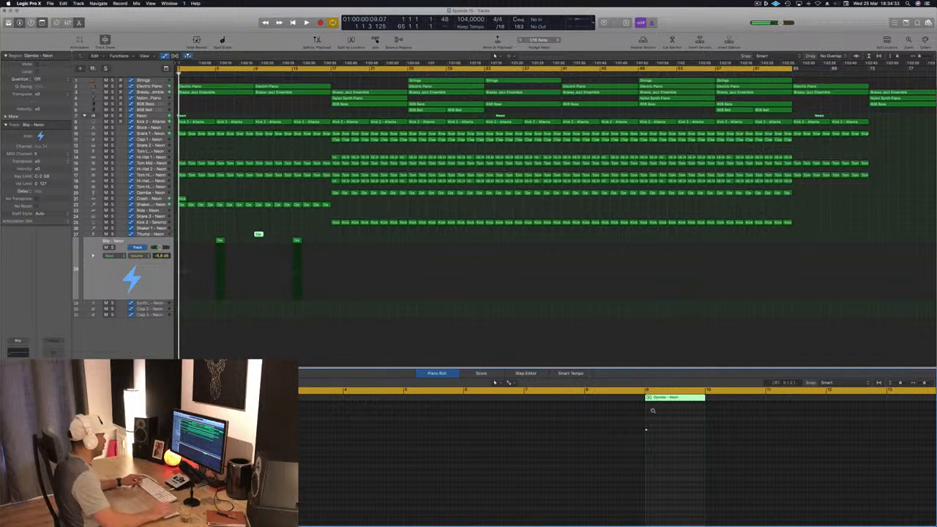
key(space)
click(203, 220)
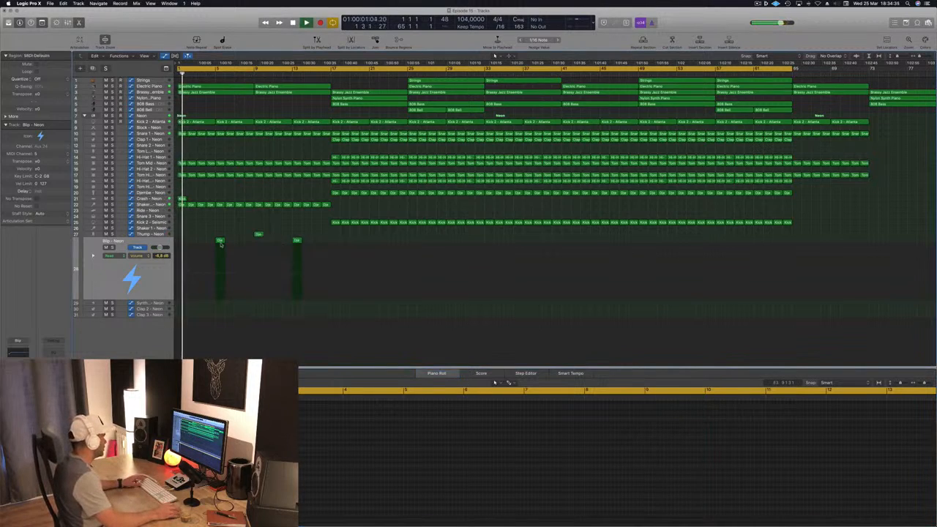
click(219, 241)
click(219, 241)
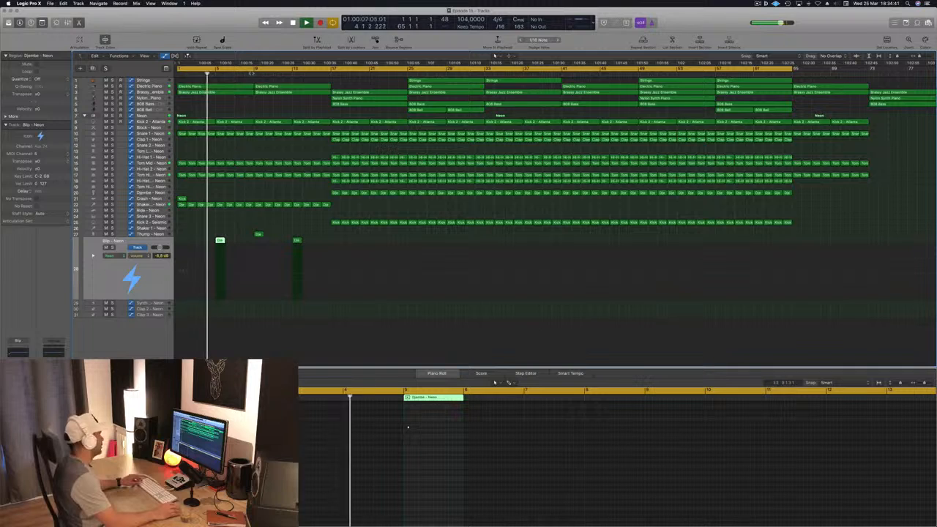
key(shift+period)
Replace the Thump track's sound with Cowbell - Atlanta after auditioning other cowbell and djembe sounds in the Library
key(Up)
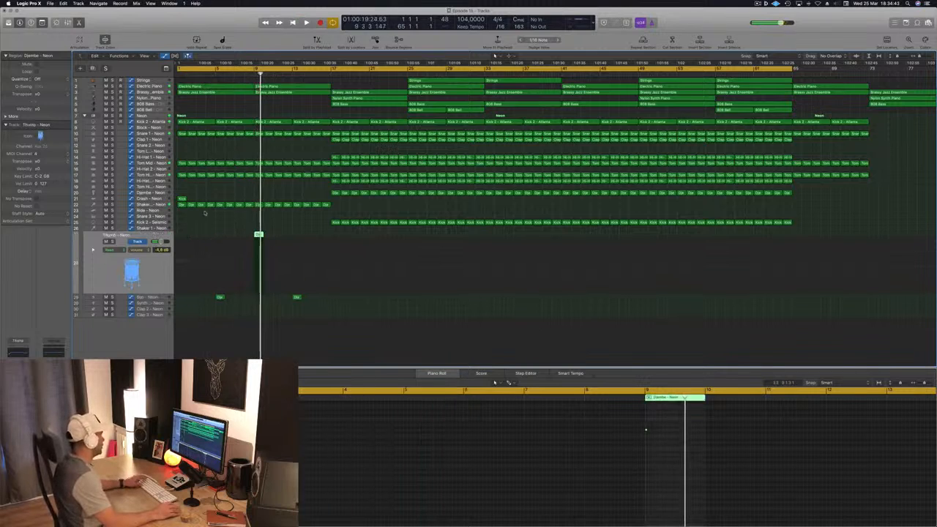
click(8, 22)
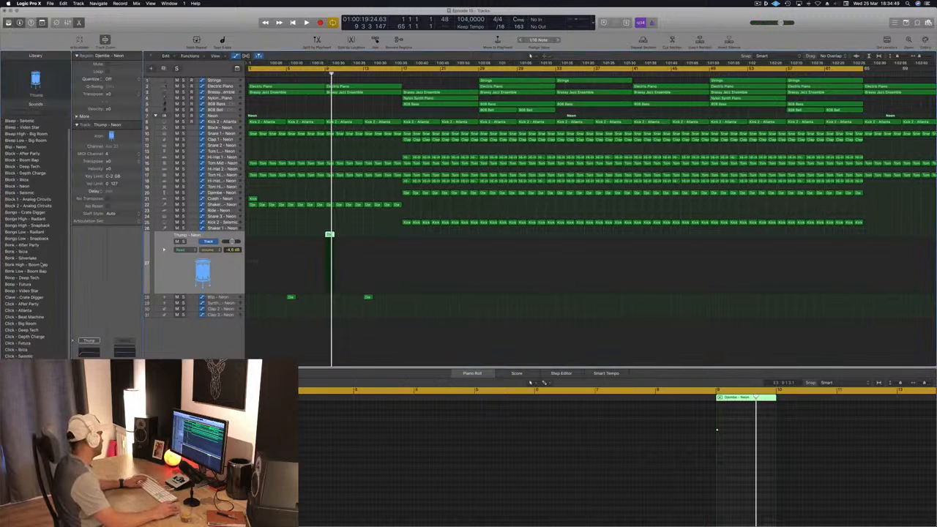
scroll(73, 233, down, 5)
scroll(33, 294, down, 3)
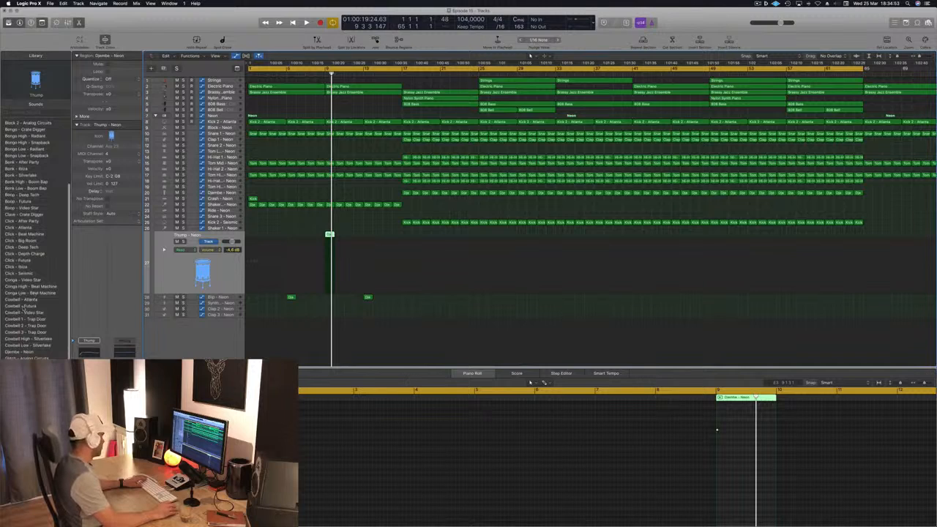
click(24, 308)
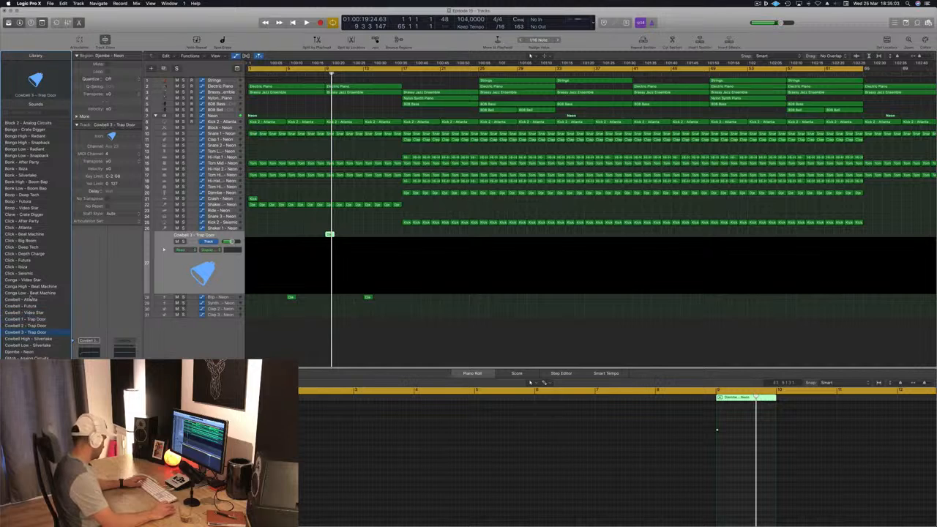
click(26, 300)
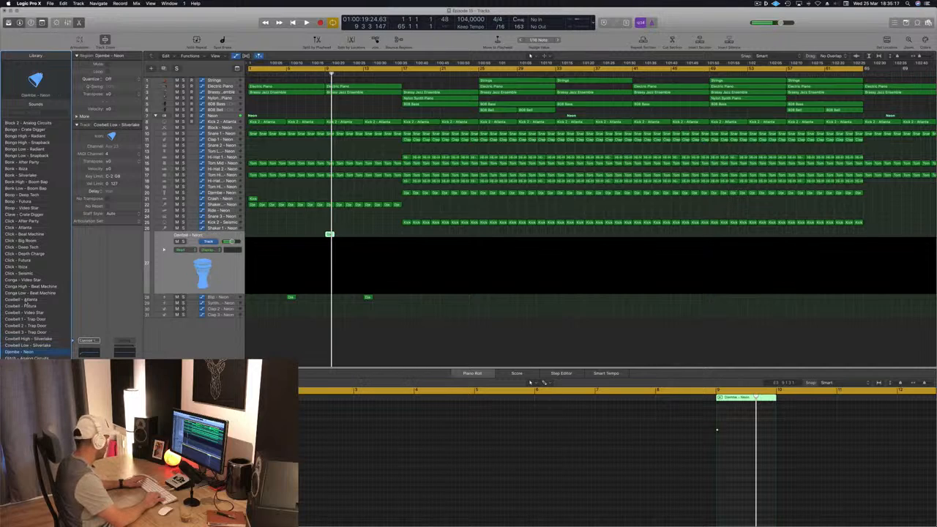
key(Up)
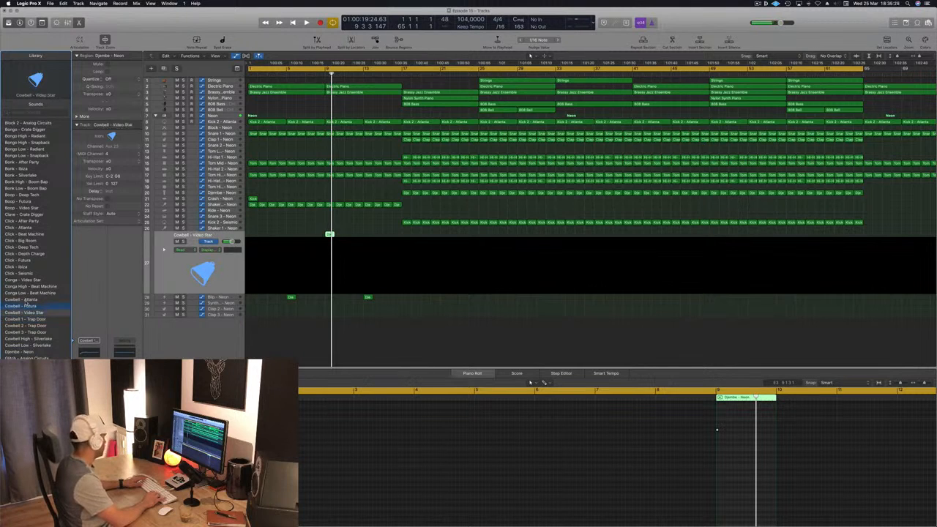
key(Up)
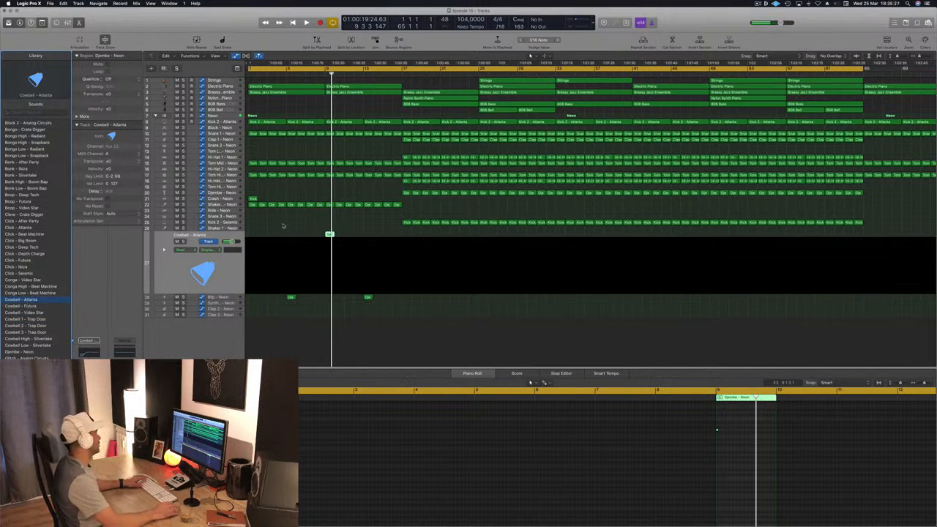
Play from around bar 8 to audition the cowbell region at bar 9 in the mix
click(284, 226)
key(space)
click(317, 74)
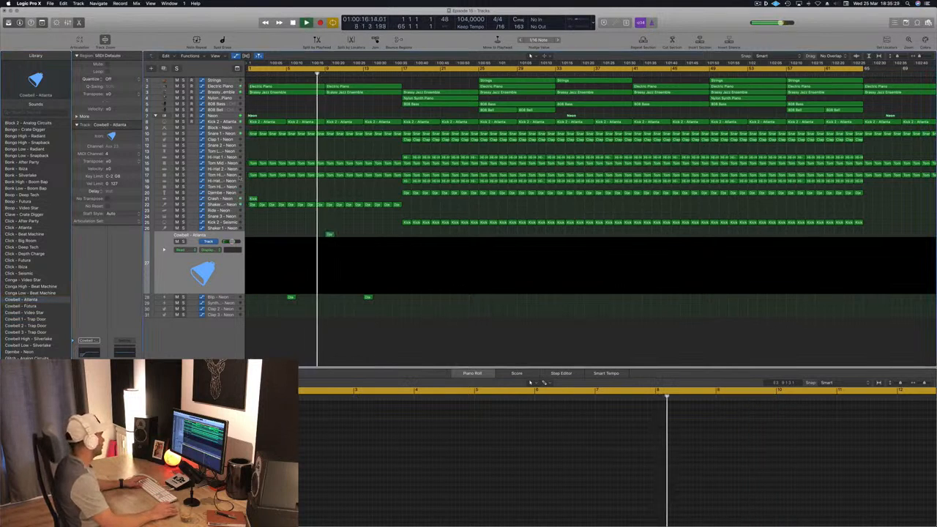
click(330, 244)
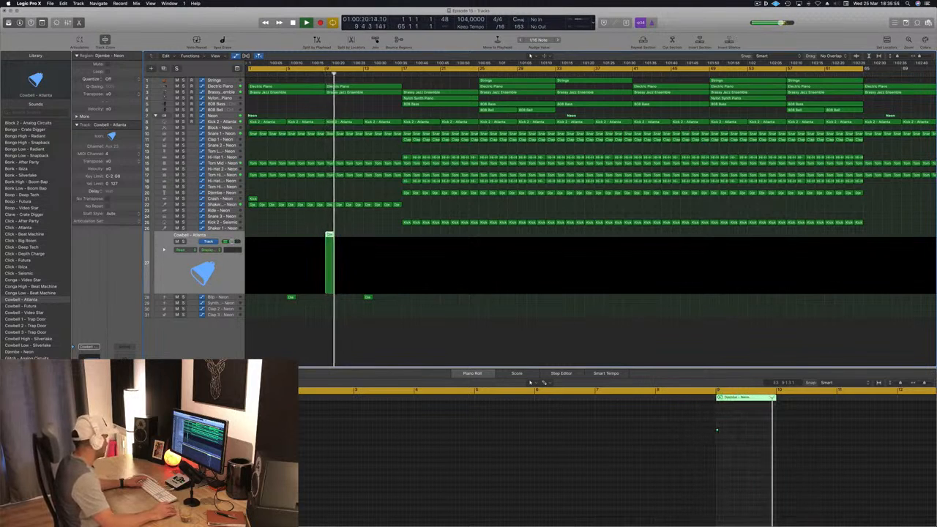
click(387, 223)
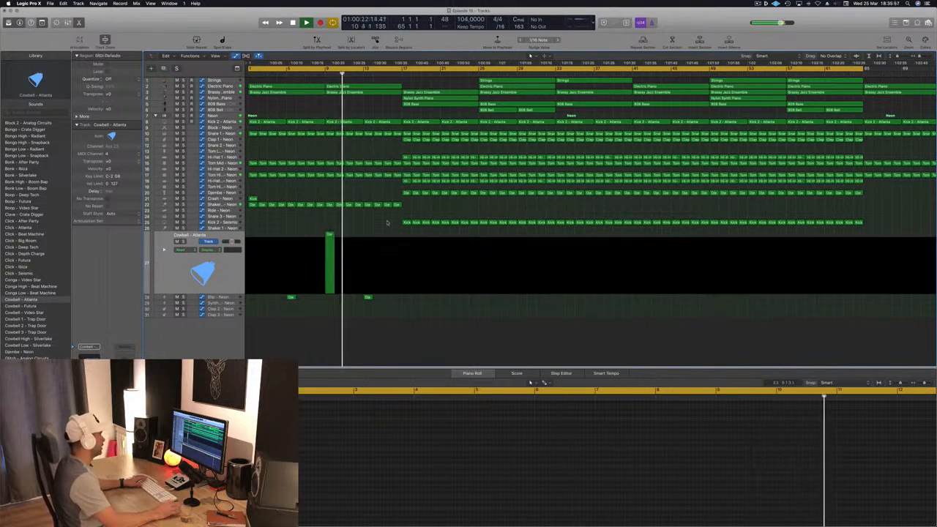
Play the opening crash from the start and set the Crash track's volume to -4.7 dB
key(Return)
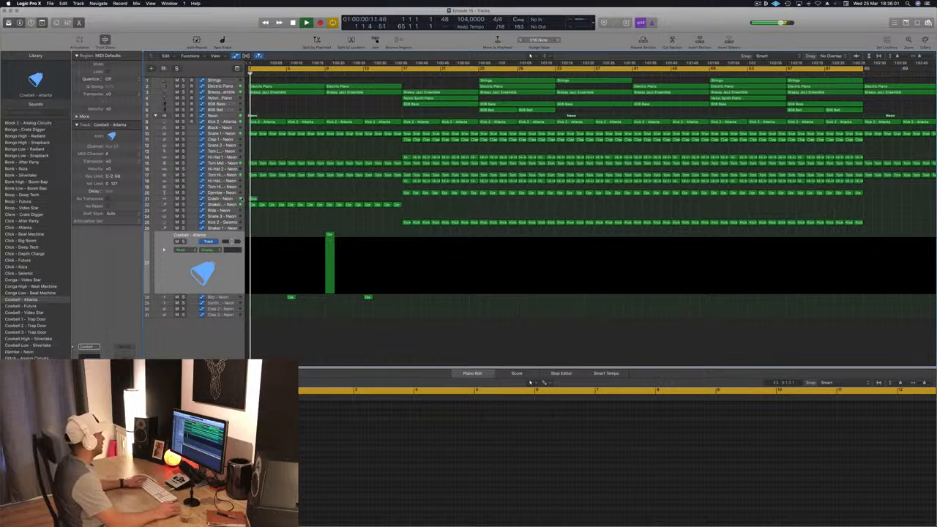
click(234, 199)
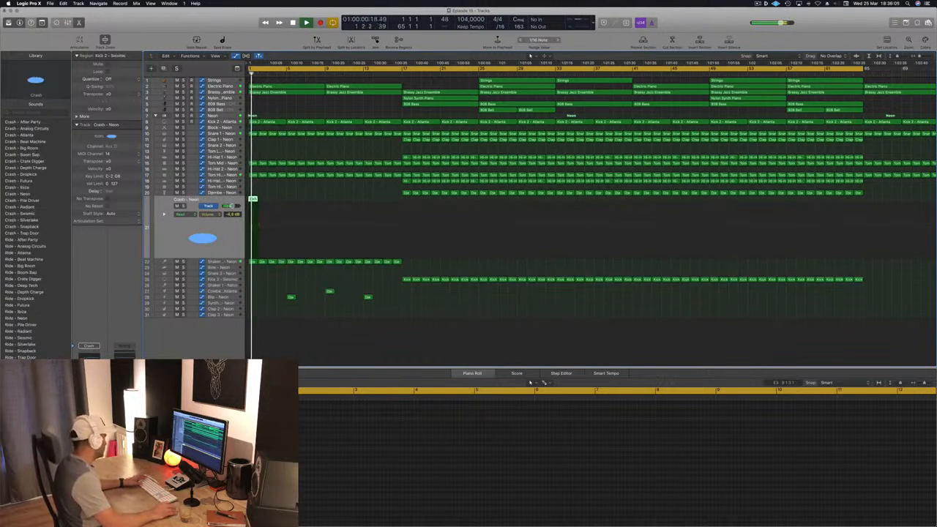
key(space)
key(space)
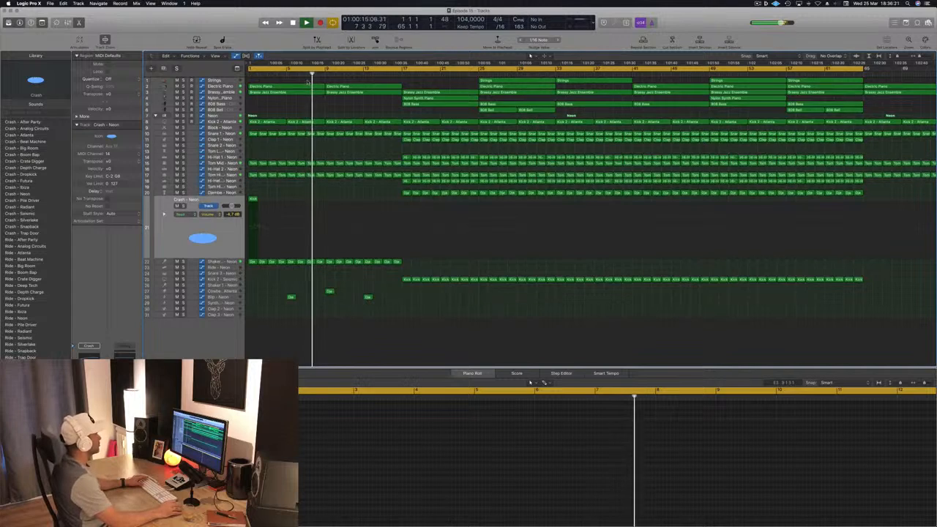
Copy the 808 Bass region from bar 17 to bar 9 on the same track
click(521, 110)
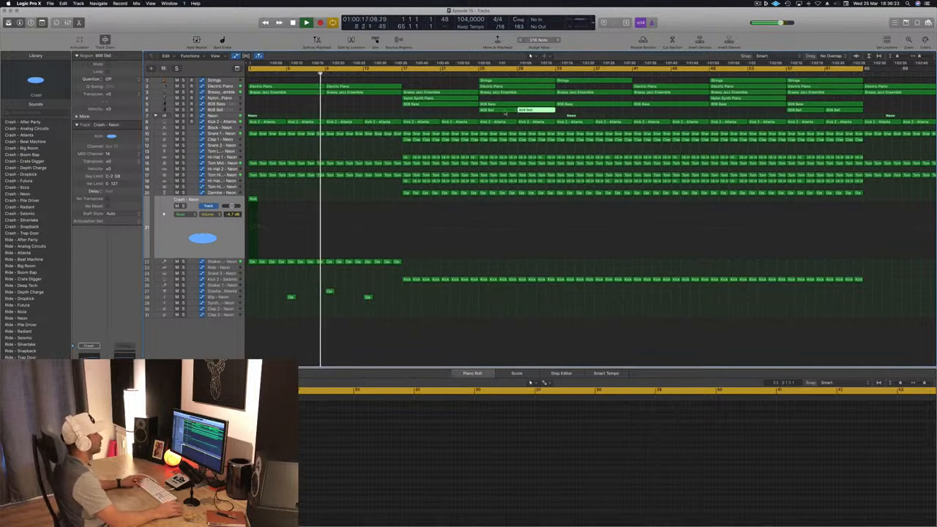
click(443, 106)
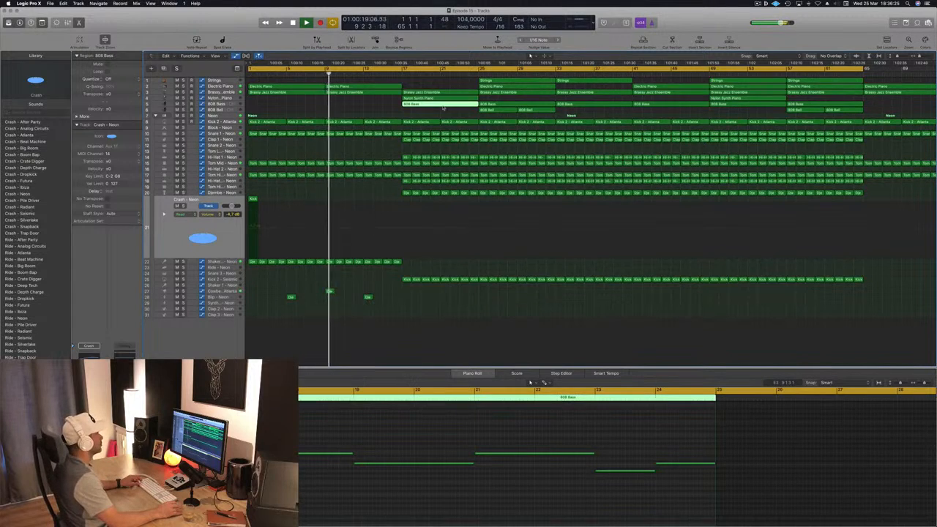
drag(442, 106, 367, 108)
Rewind playback to about bar 8 and delete the copied 808 Bass region's notes from bar 11 onward
key(comma)
key(comma)
key(comma)
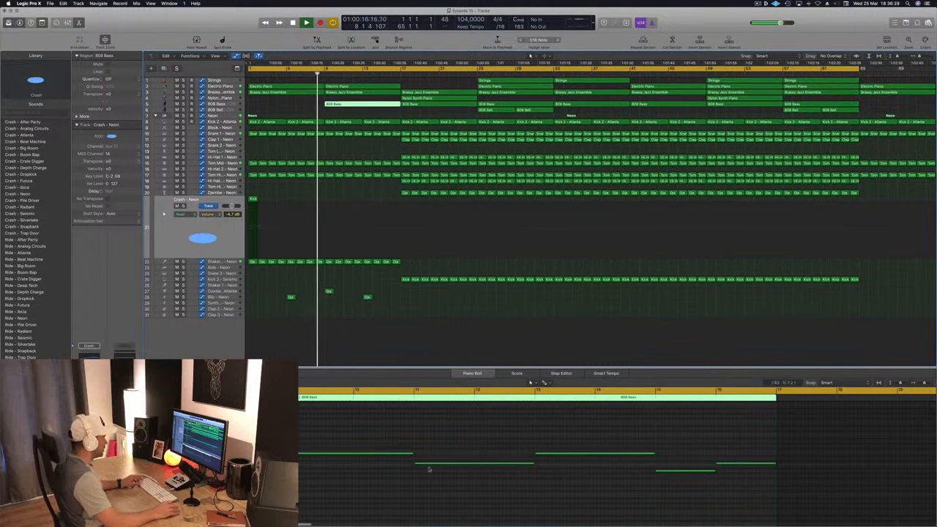
drag(490, 419, 765, 509)
key(Delete)
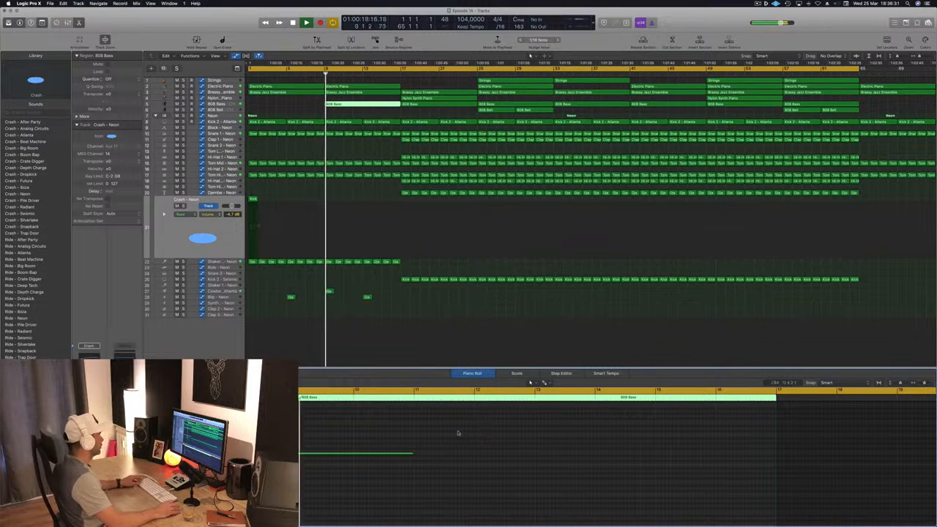
Split the copied 808 Bass region at bar 13 and delete its second half, leaving bars 9 to 13
key(super+Left)
click(284, 104)
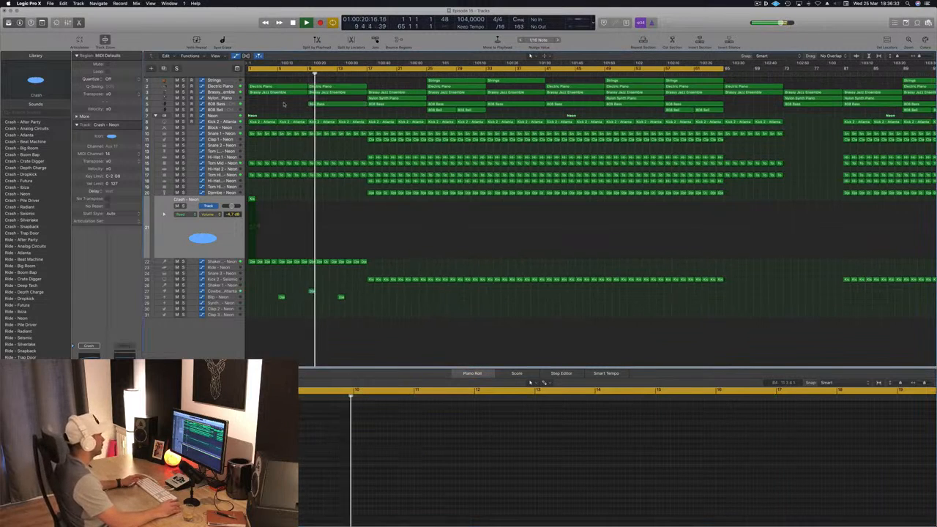
click(322, 104)
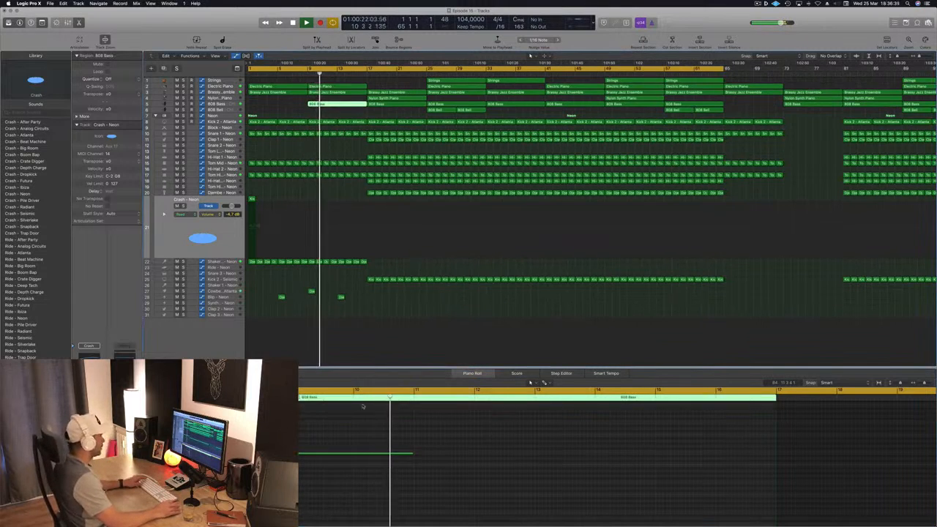
super+double_click(337, 104)
key(Delete)
Copy the shortened 808 Bass region from bar 9 to bar 13 and save the project
click(322, 104)
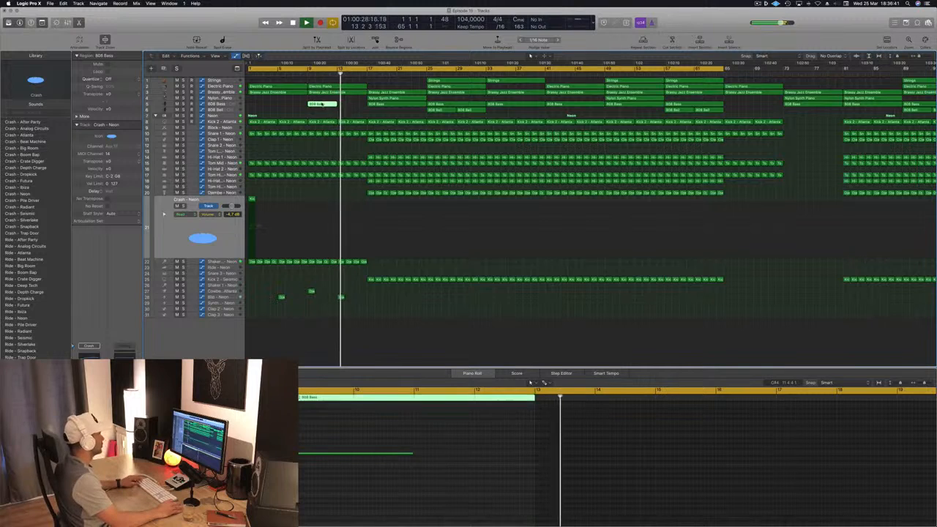
drag(322, 104, 351, 103)
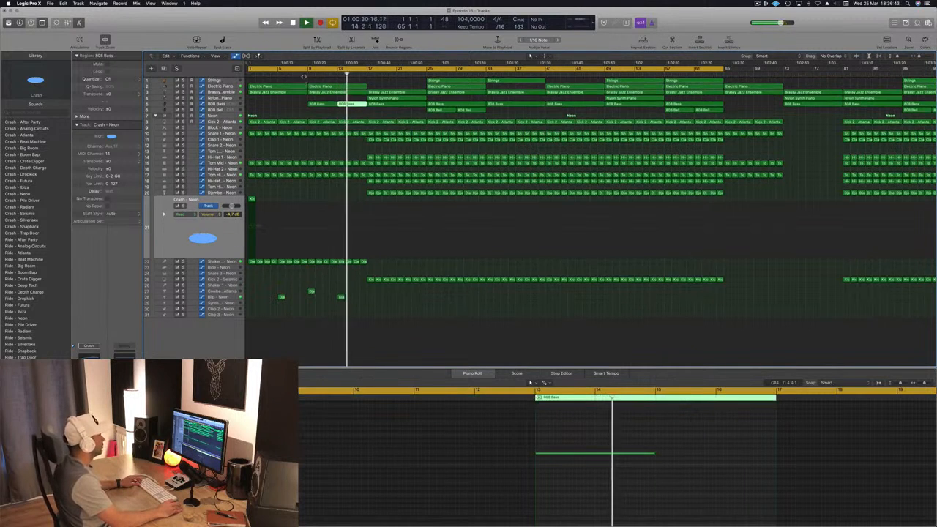
click(267, 110)
key(super+s)
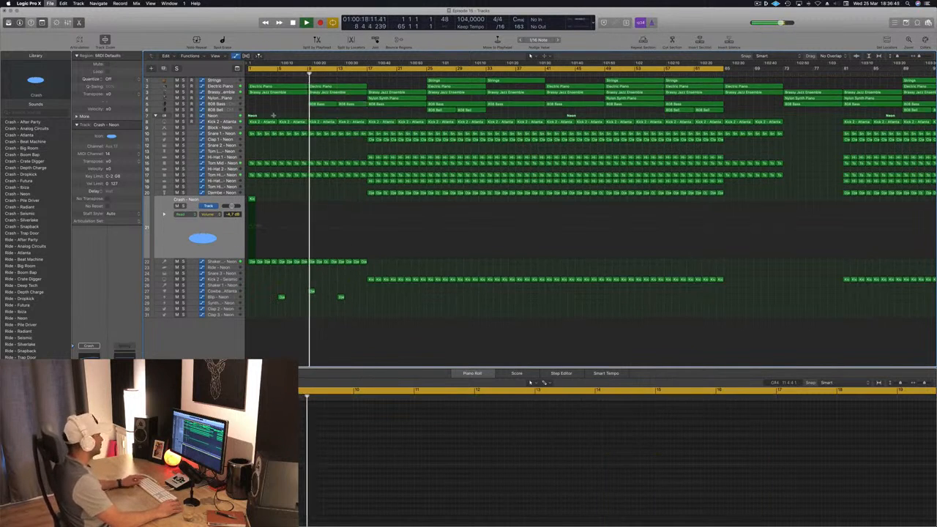
Set the Shaker 2 track's volume to -28.5 dB and clear the region selection
key(super+Left)
key(super+Left)
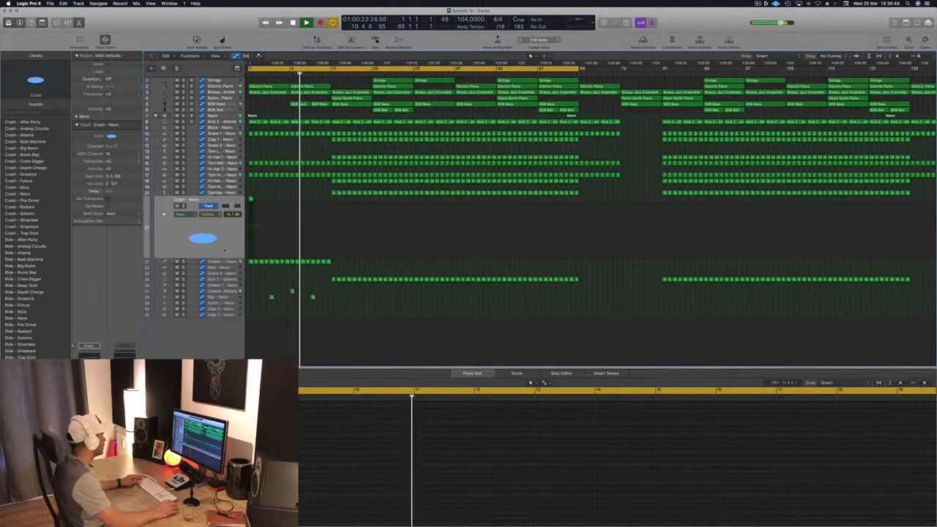
drag(203, 238, 207, 242)
drag(226, 211, 224, 212)
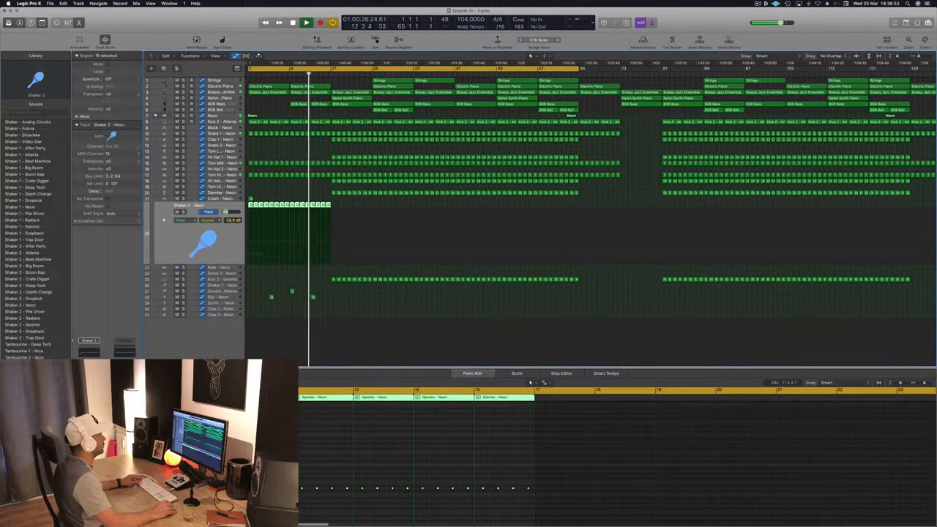
click(428, 344)
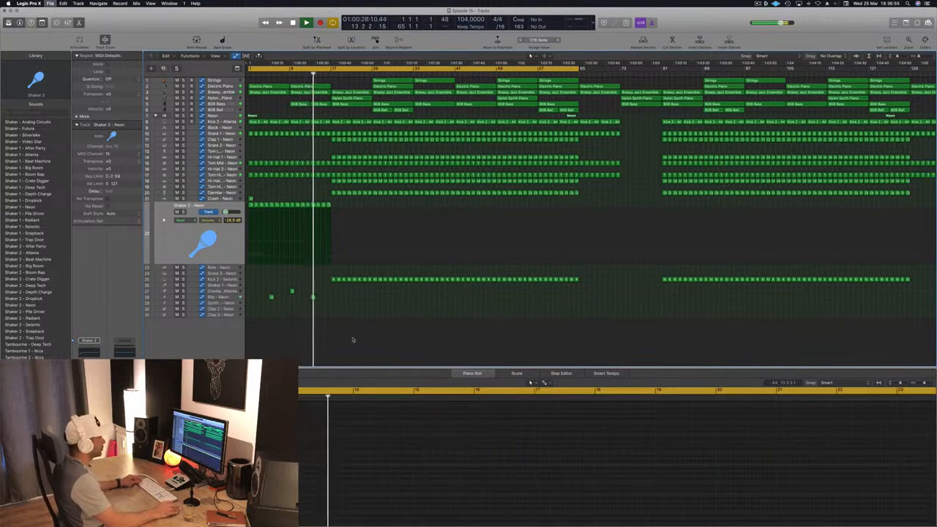
Play the transition into bar 17, then return to the start and listen through the intro again
key(super+Right)
key(super+Right)
key(super+Right)
key(super+Left)
key(super+Left)
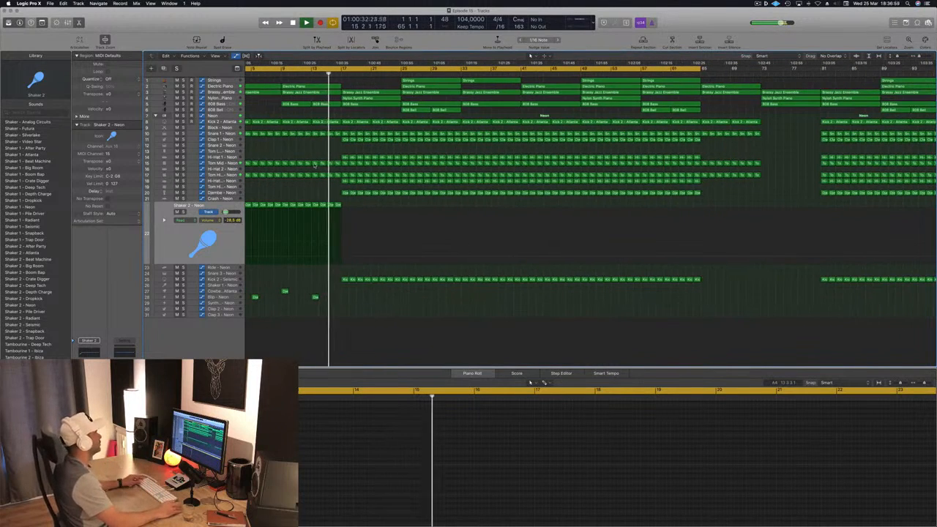
key(super+Right)
key(super+Left)
key(super+Left)
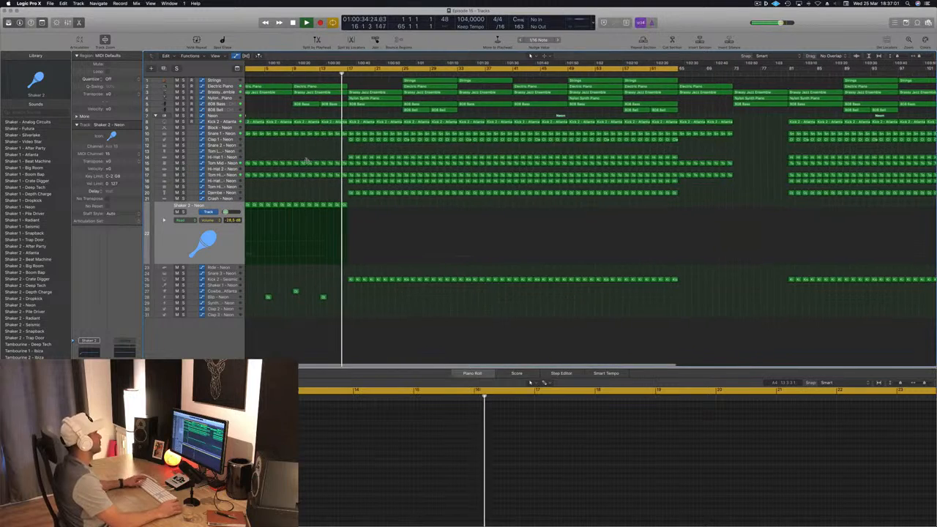
key(super+Left)
key(super+Left)
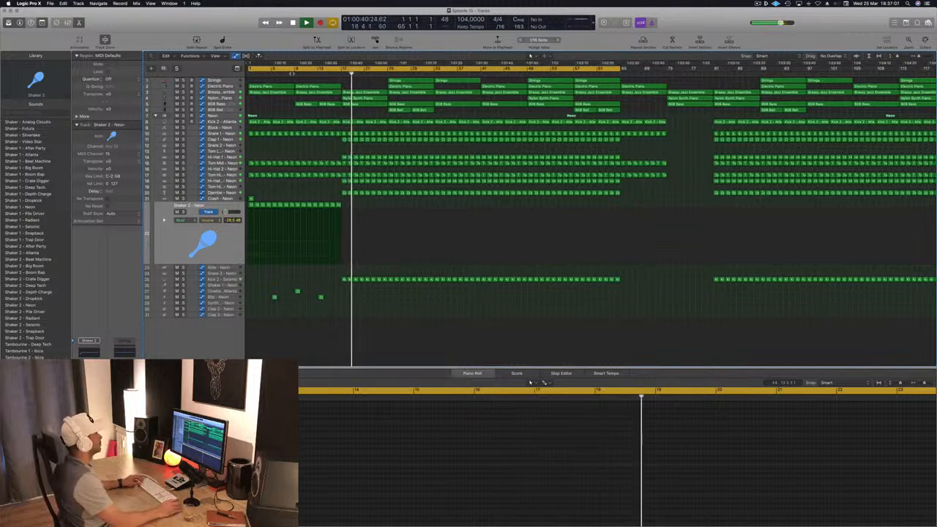
key(Return)
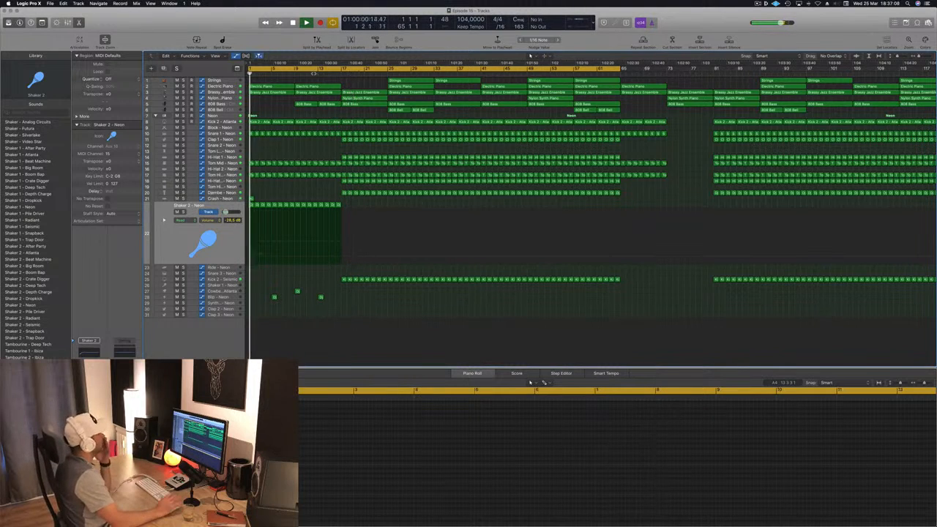
click(292, 69)
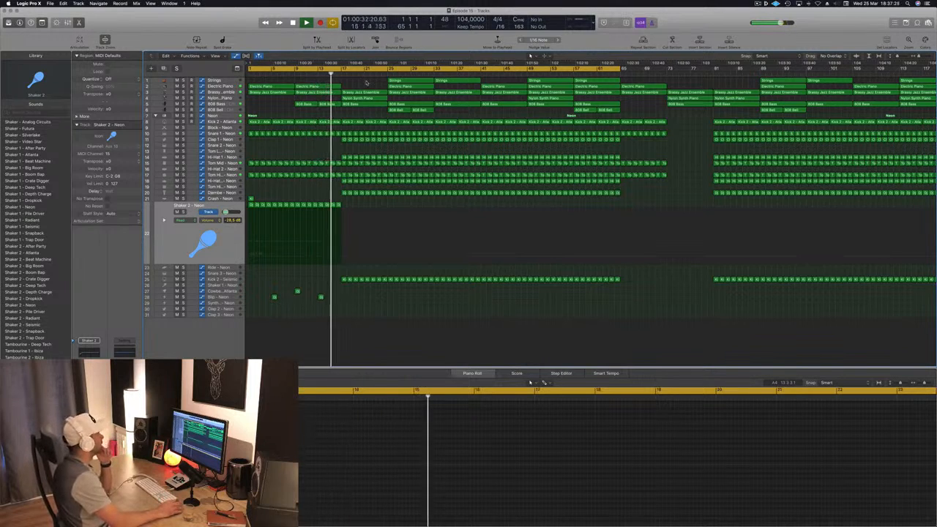
Delete the instrument regions from bar 17 to 33 and copy the bar 9 Electric Piano, Brassy Jazz Ensemble and 808 Bass regions to bar 17
drag(364, 81, 422, 119)
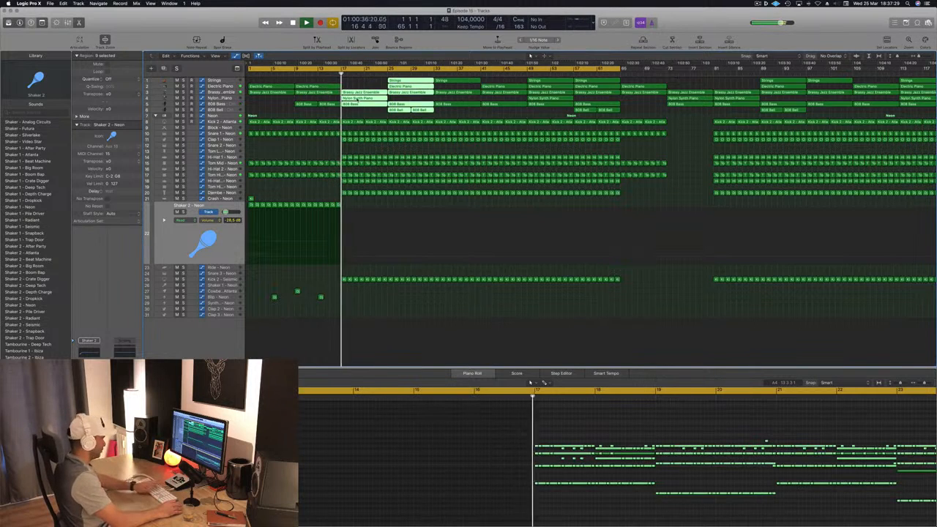
key(Delete)
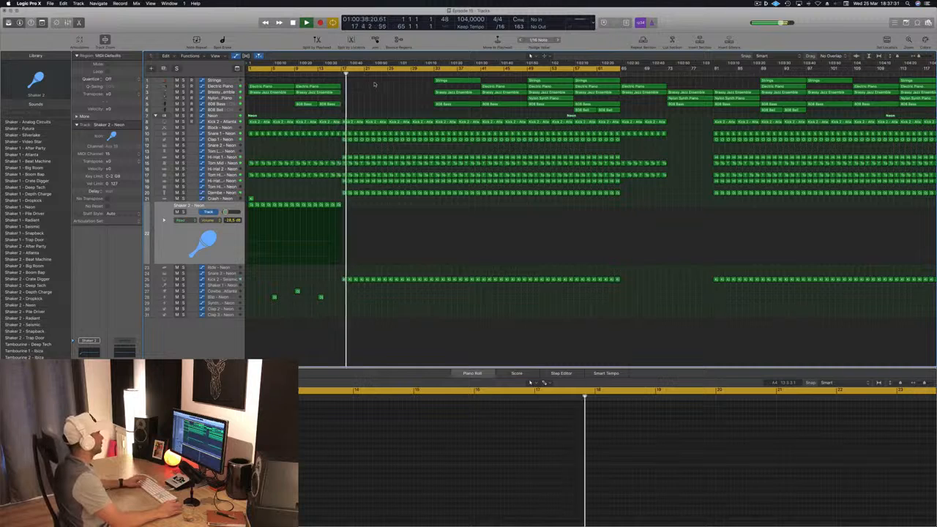
mouse_move(373, 85)
mouse_down()
mouse_move(311, 90)
mouse_move(358, 94)
mouse_up()
key(super+Left)
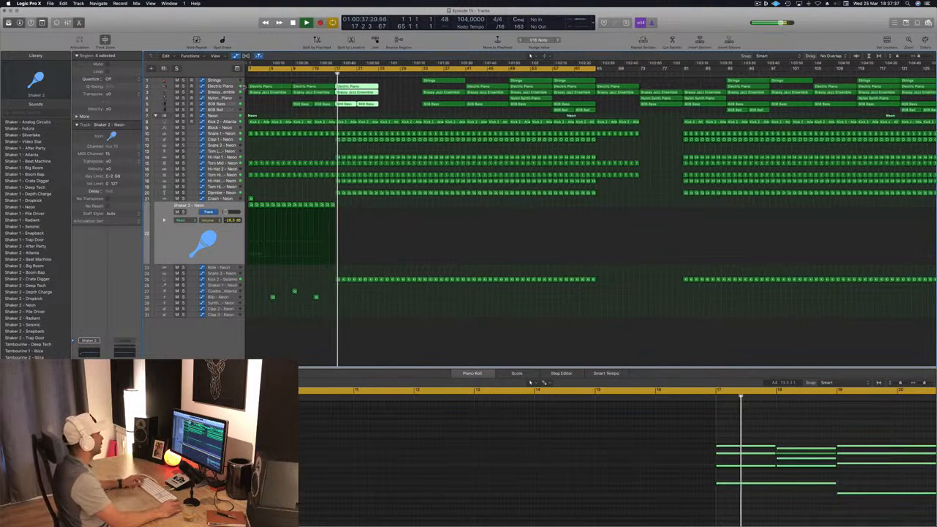
Copy the Strings region from bar 33 to bar 17 and select the Strings track
click(231, 86)
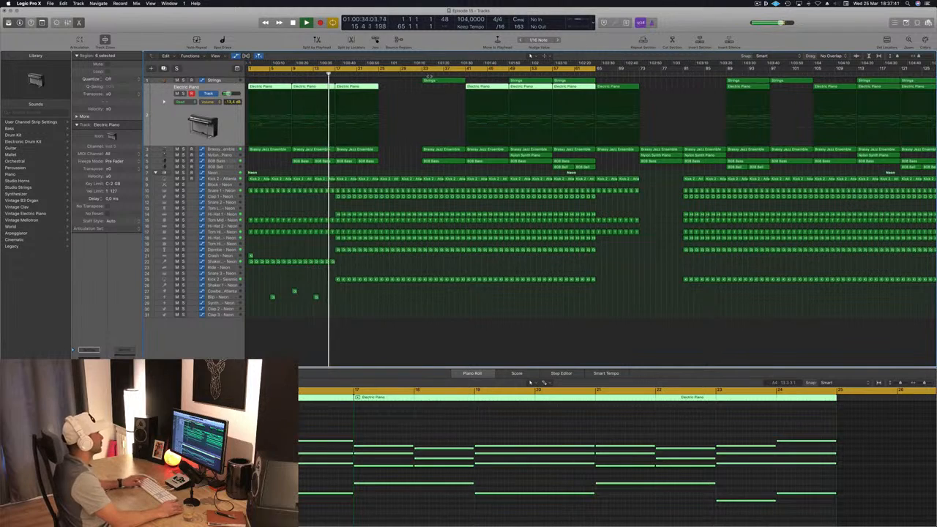
drag(444, 81, 357, 81)
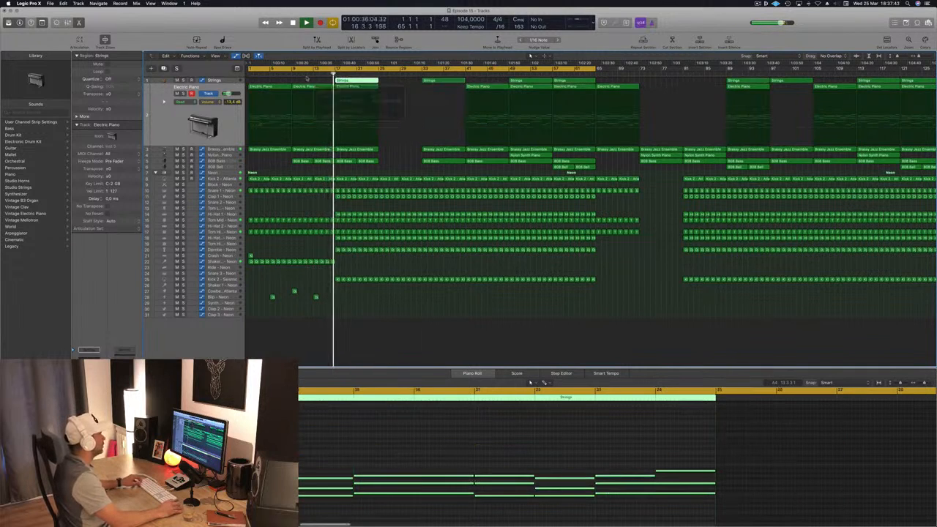
click(234, 80)
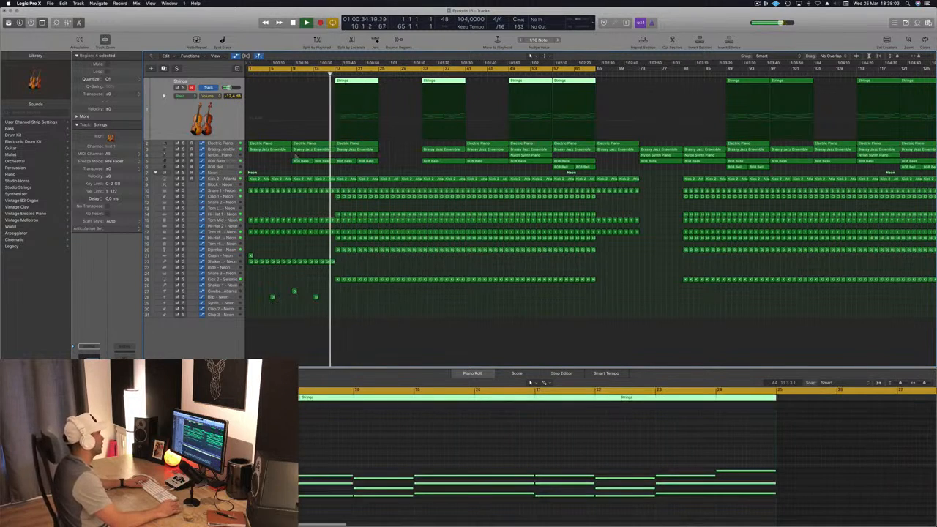
Copy the Strings, Electric Piano, Brassy Jazz Ensemble and 808 Bass regions from bar 17 to bar 25 and replay the transition into bar 17
click(398, 167)
drag(394, 83, 397, 150)
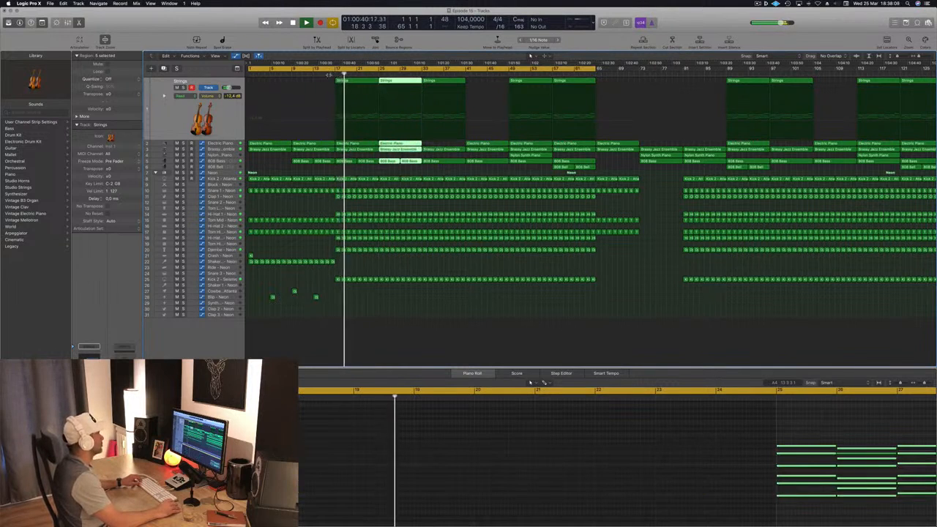
click(329, 70)
key(super+Left)
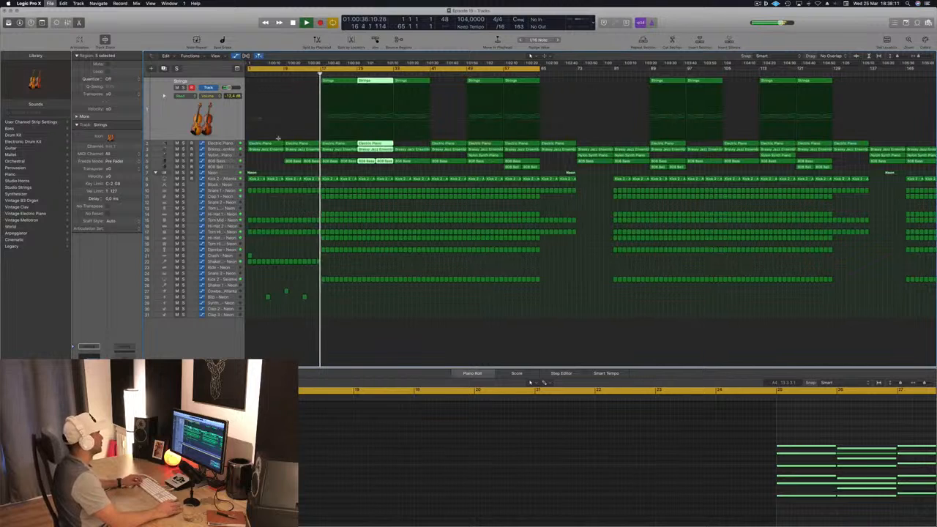
Raise the Electric Piano track's volume while the new section plays and rewind playback to about bar 16
key(super+Right)
key(super+Right)
click(233, 143)
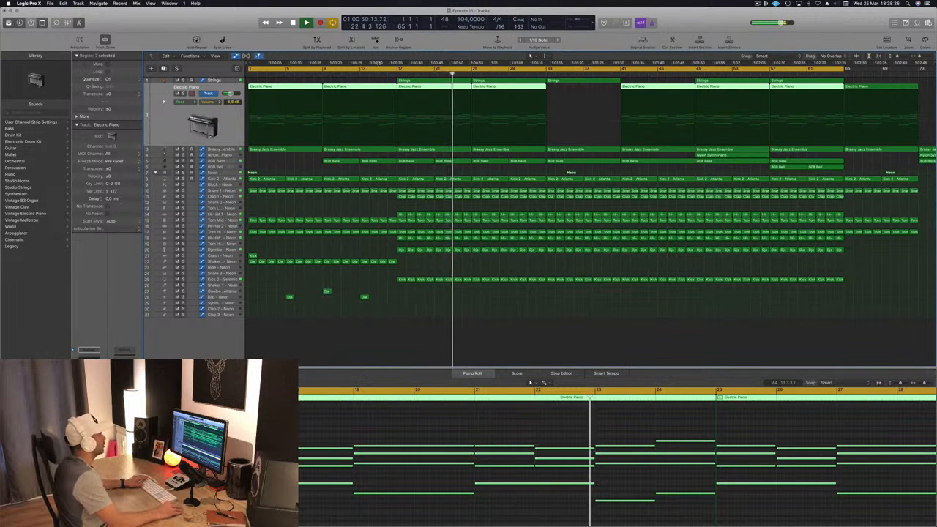
key(super+Left)
key(super+Left)
key(super+Left)
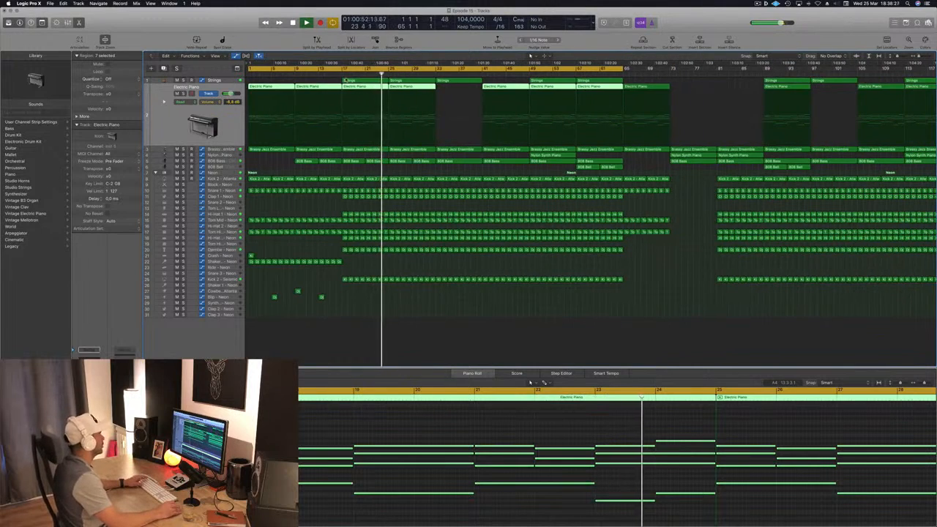
key(shift+comma)
Copy all sixteen Shaker 2 intro regions and the opening Crash region to bar 17
click(293, 261)
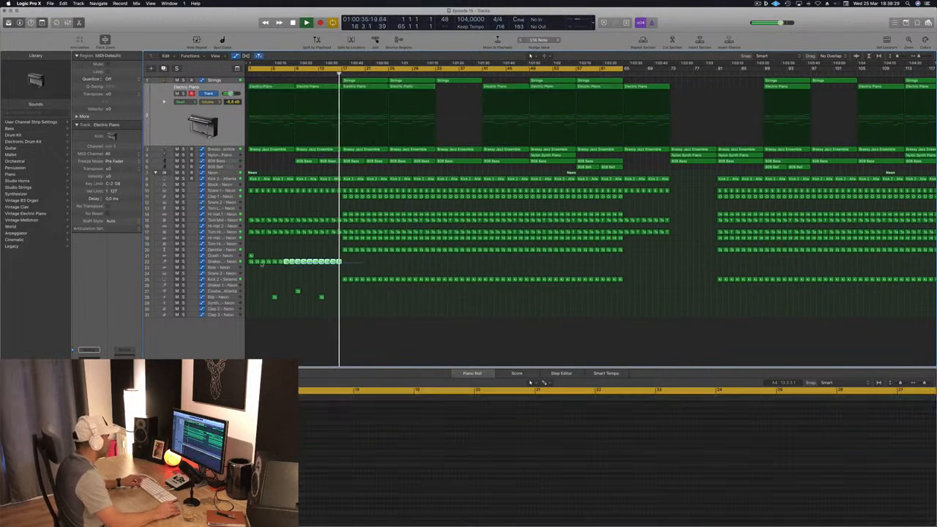
drag(251, 263, 345, 265)
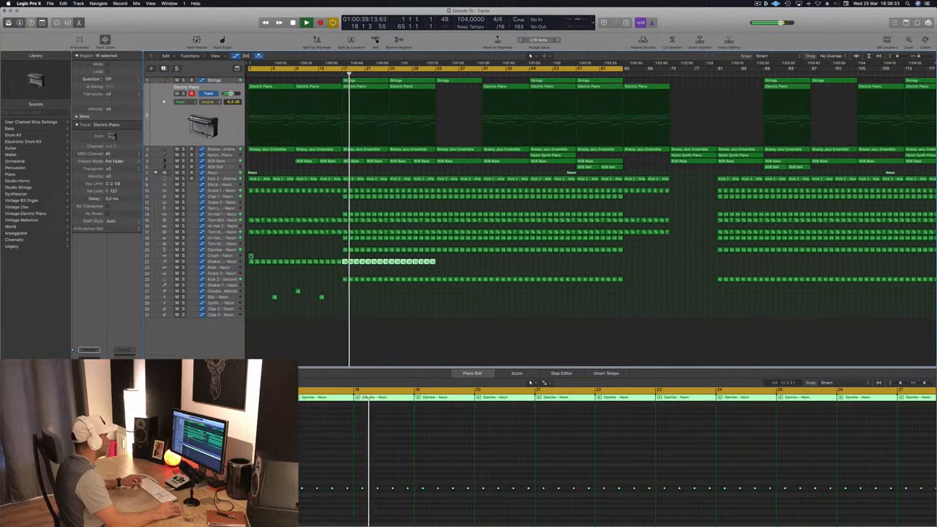
click(251, 256)
drag(249, 257, 344, 258)
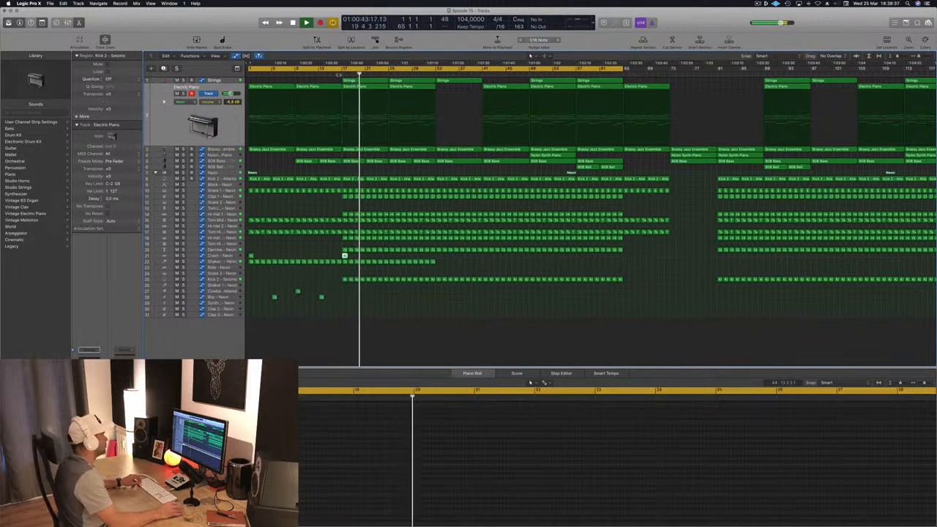
Delete the Snare 1, Tom Mid, Tom Hi and Shaker 2 regions at bar 16 to create a break before bar 17
click(336, 74)
key(super+Right)
key(super+Right)
key(super+Right)
key(super+Right)
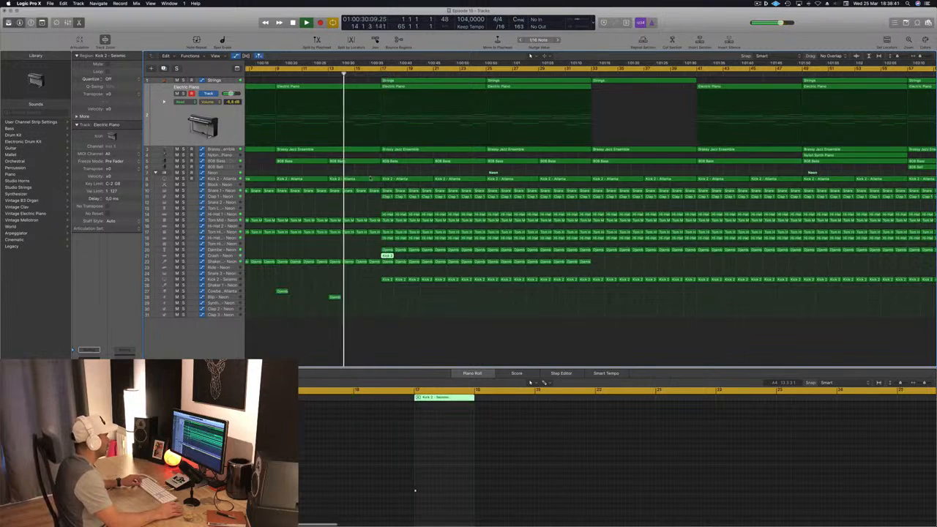
click(373, 192)
key(Delete)
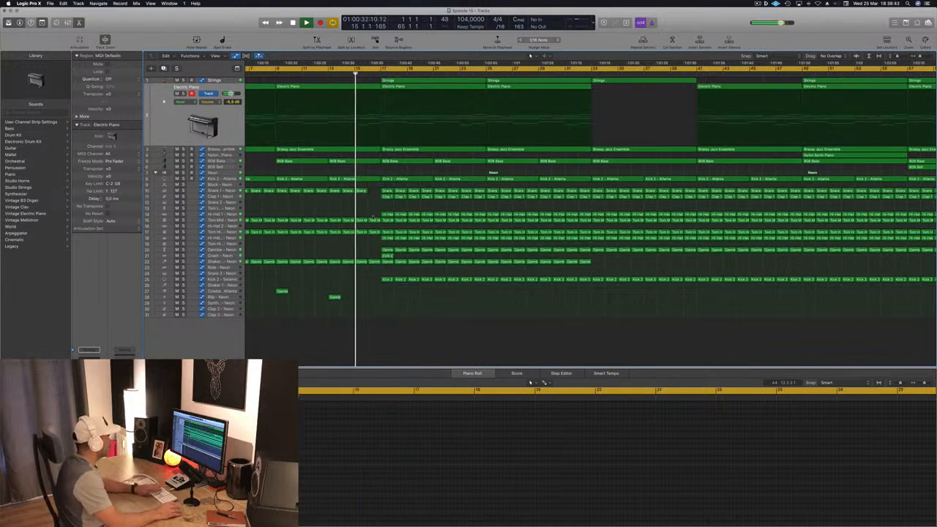
click(374, 221)
key(Delete)
click(376, 233)
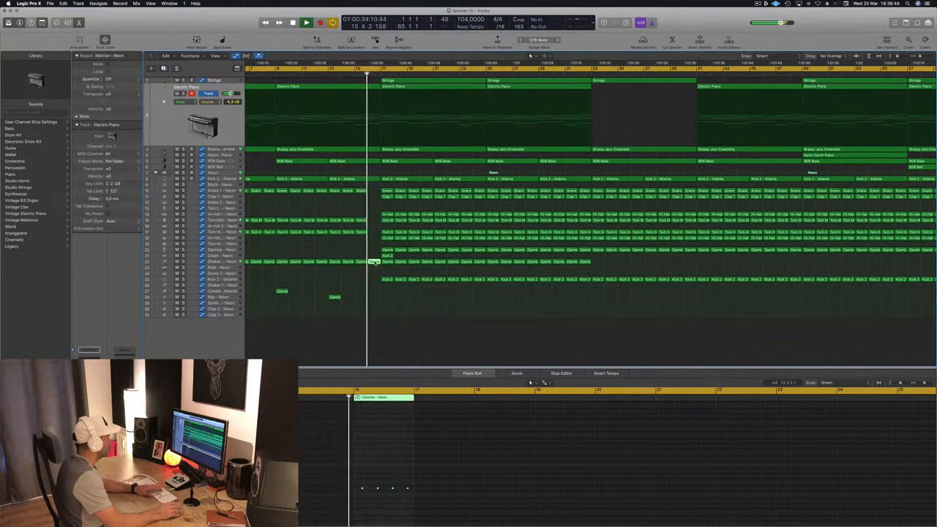
key(Delete)
key(super+Left)
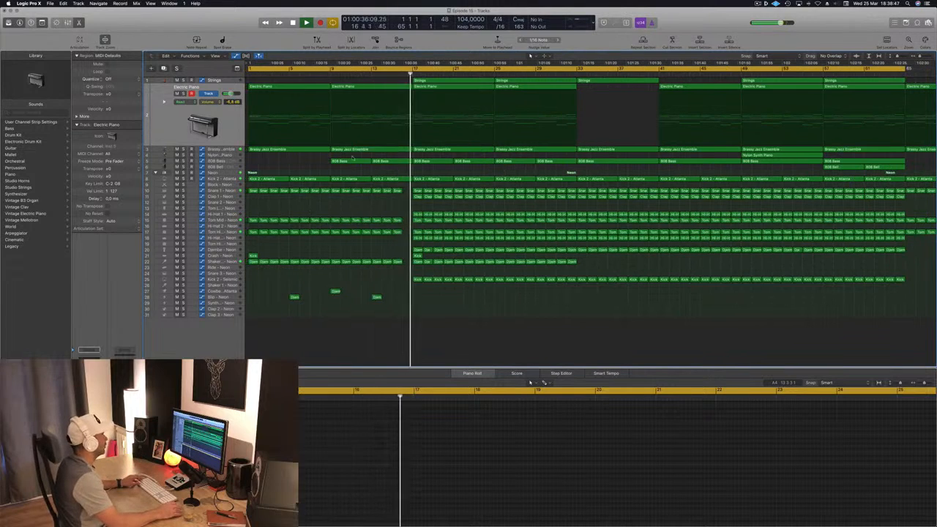
Copy the Cowbell region from bar 9 to bar 16 and audition the break leading into bar 17
click(382, 76)
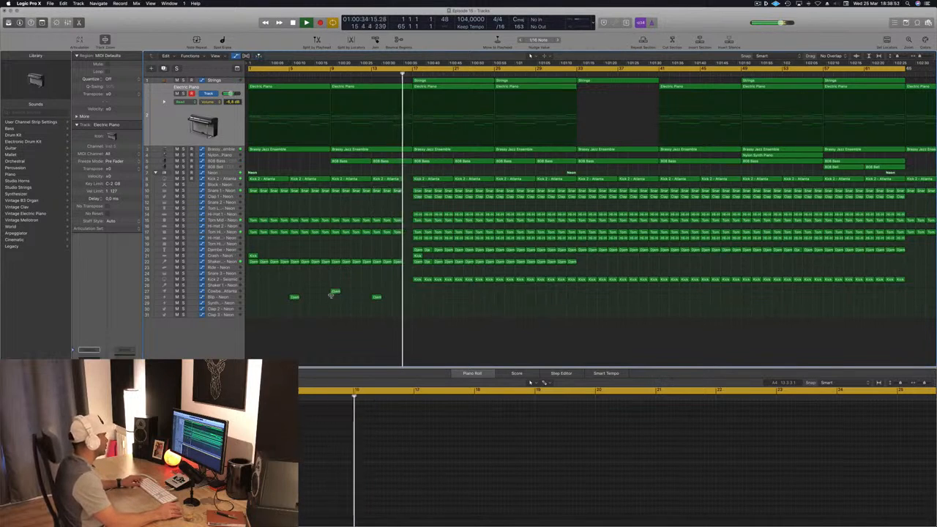
drag(335, 292, 408, 292)
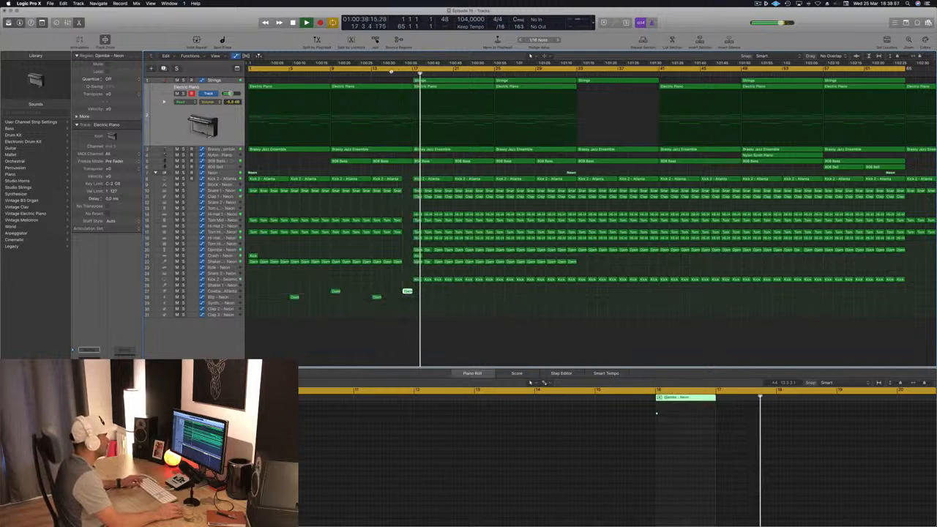
key(super+Left)
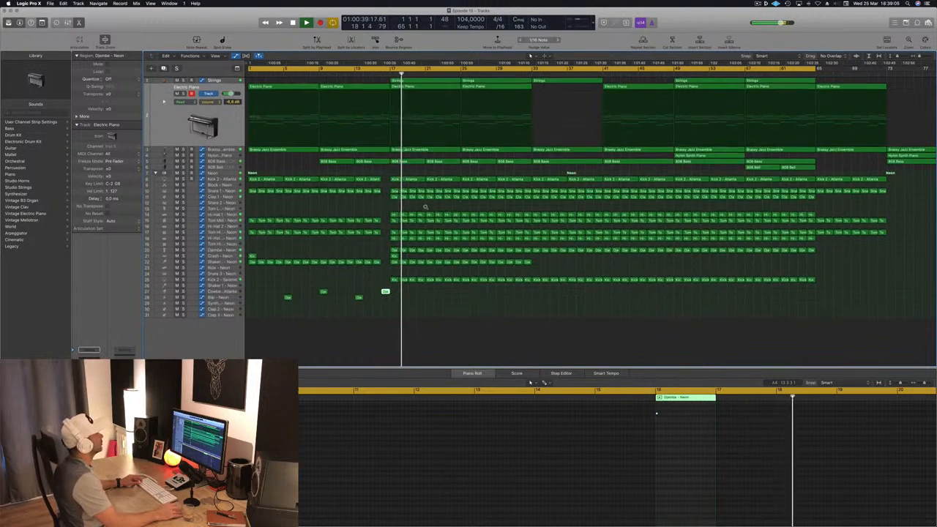
scroll(426, 208, up, 1)
scroll(426, 213, up, 3)
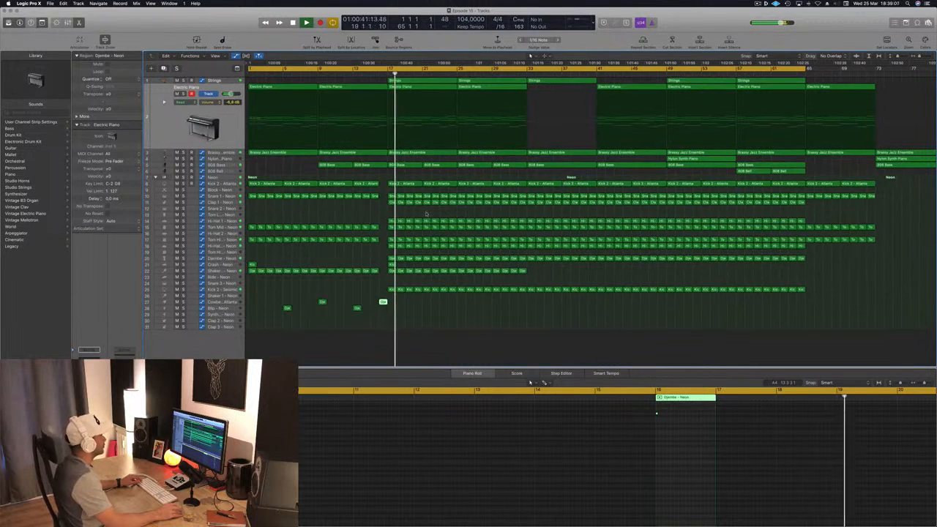
scroll(426, 212, up, 2)
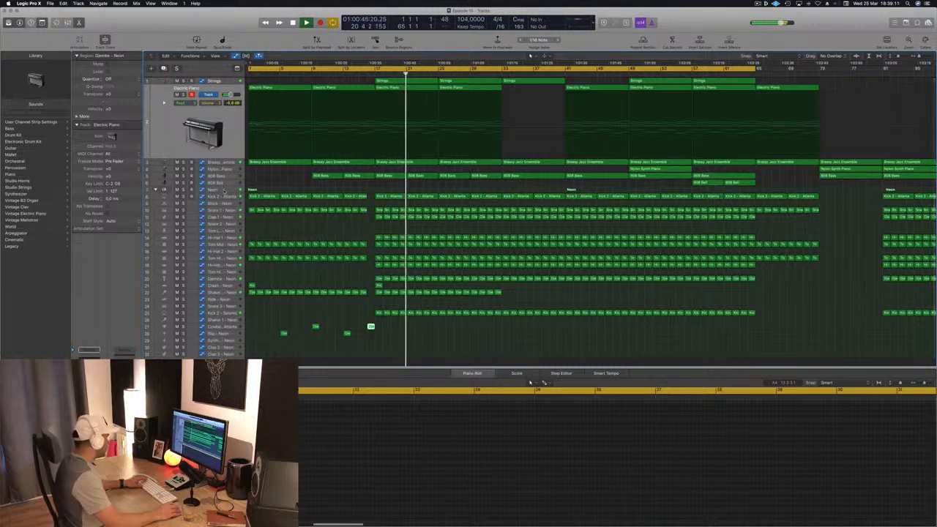
Set the drive of the Neon drum track's Overdrive plug-in to 2.75 dB and close the Overdrive and Compressor windows
click(224, 188)
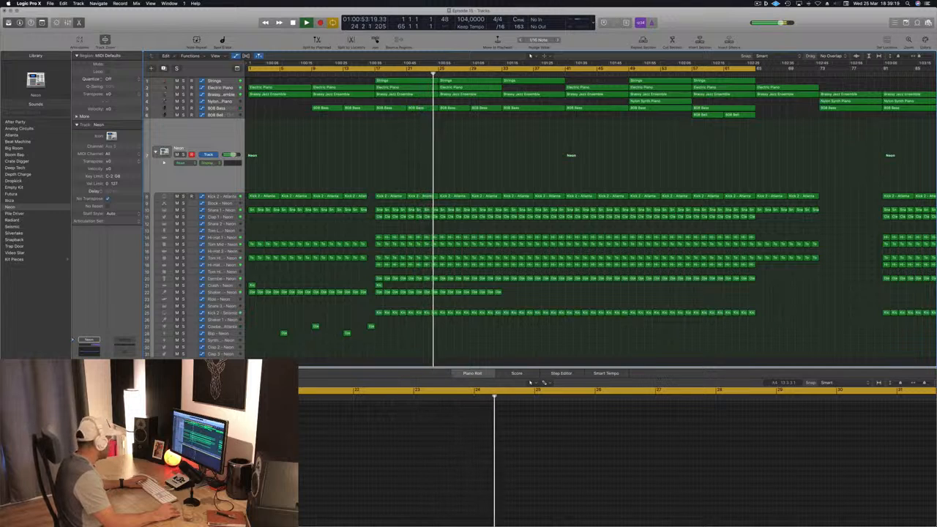
key(v)
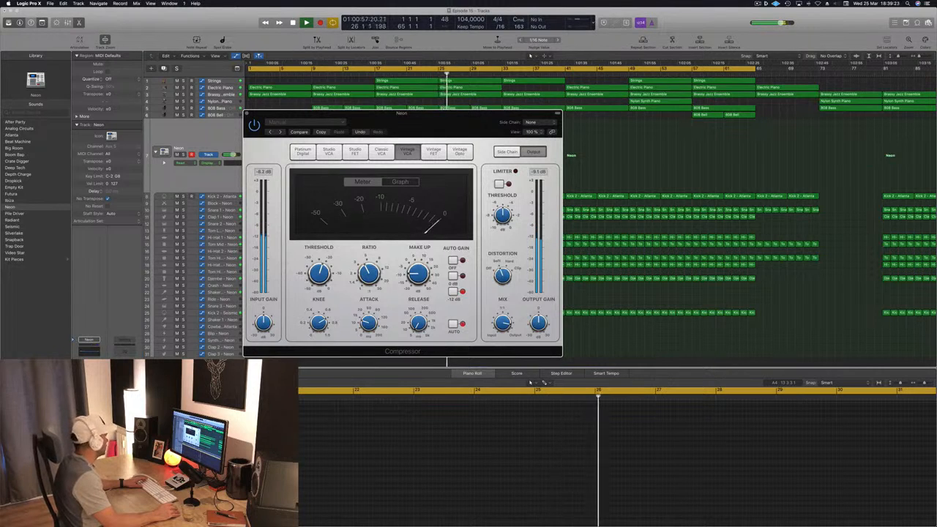
click(88, 384)
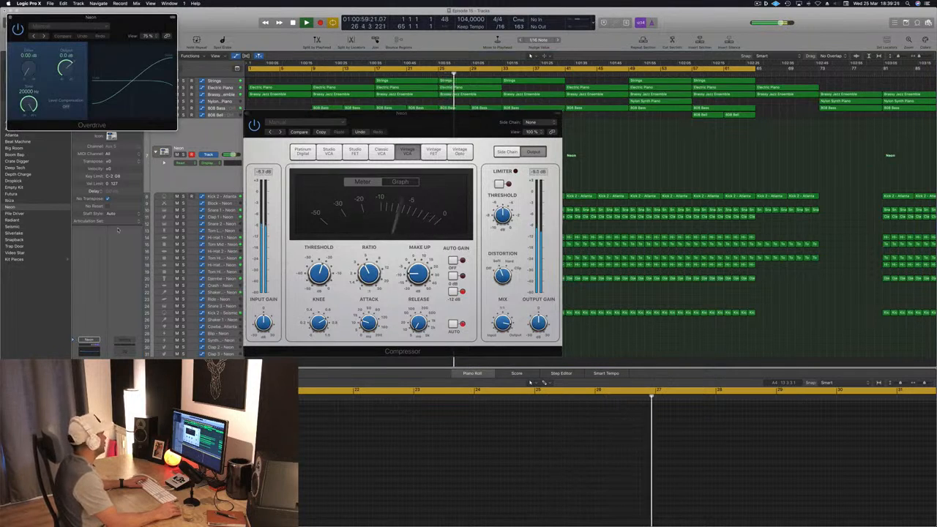
drag(122, 16, 359, 68)
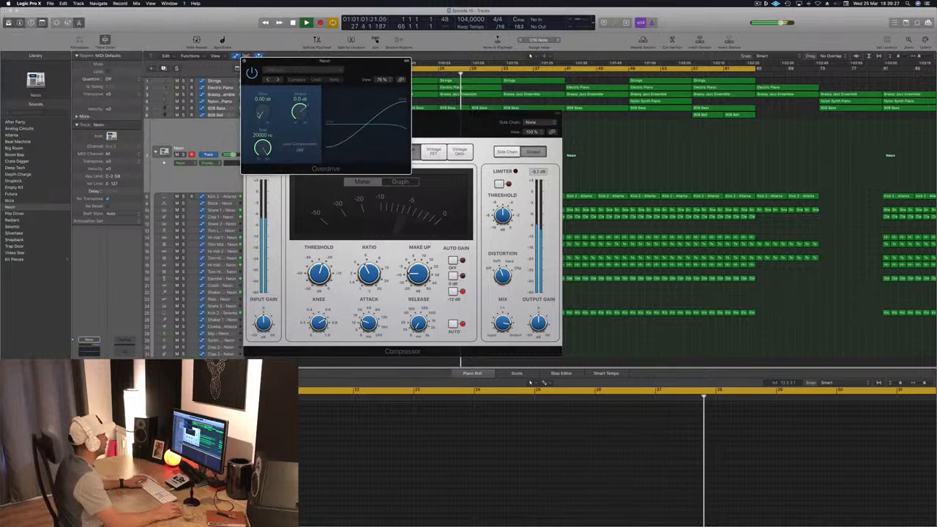
drag(259, 115, 262, 104)
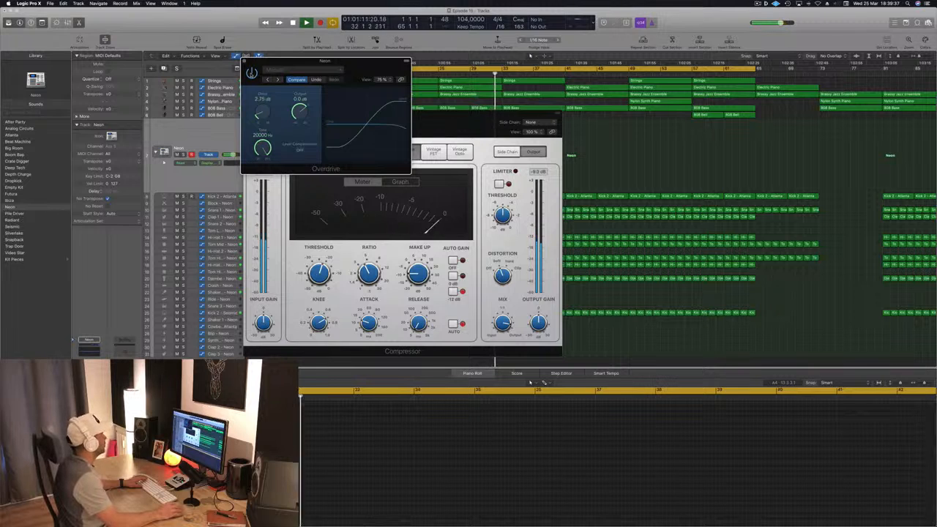
click(246, 62)
drag(244, 118, 281, 135)
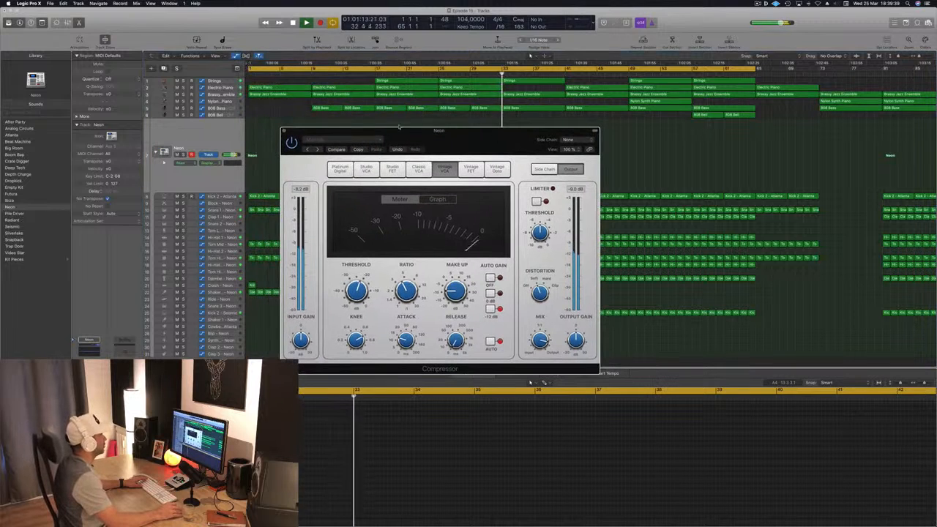
click(284, 131)
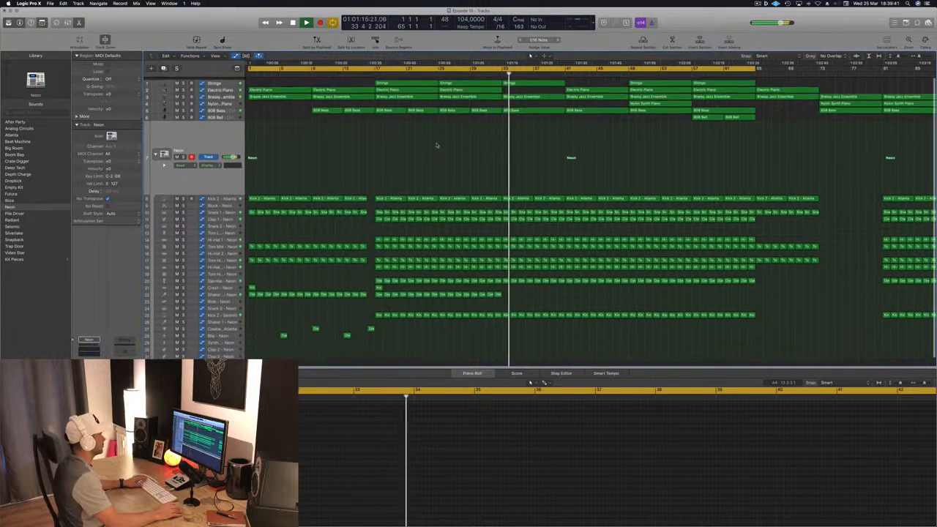
Automate the Brassy Jazz Ensemble's High Cut frequency to drop from 20000 Hz to about 275 Hz just before bar 17, rising back by bar 33
scroll(446, 146, down, 1)
scroll(433, 148, right, 1)
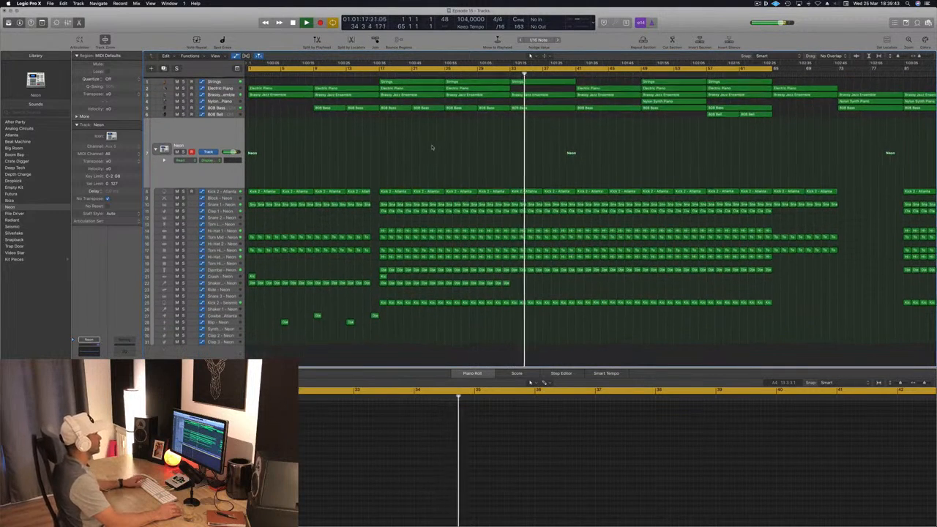
click(369, 73)
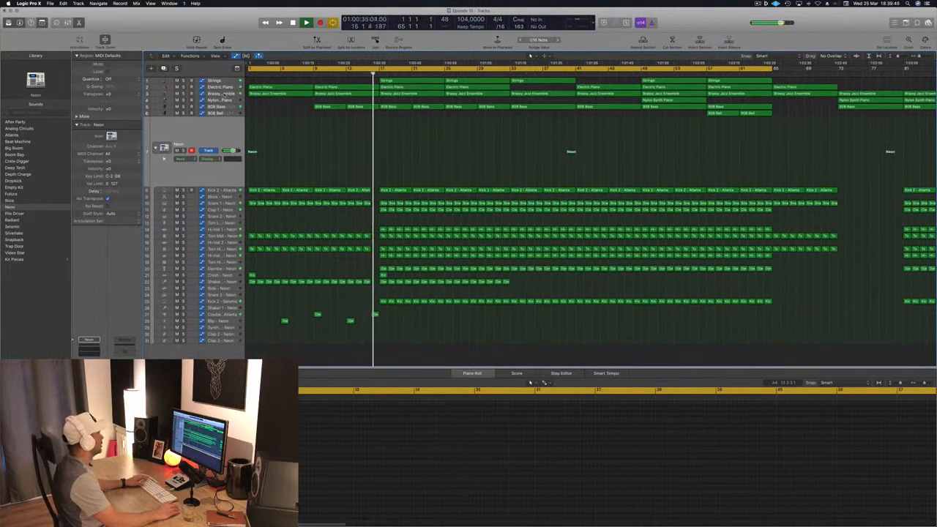
click(164, 94)
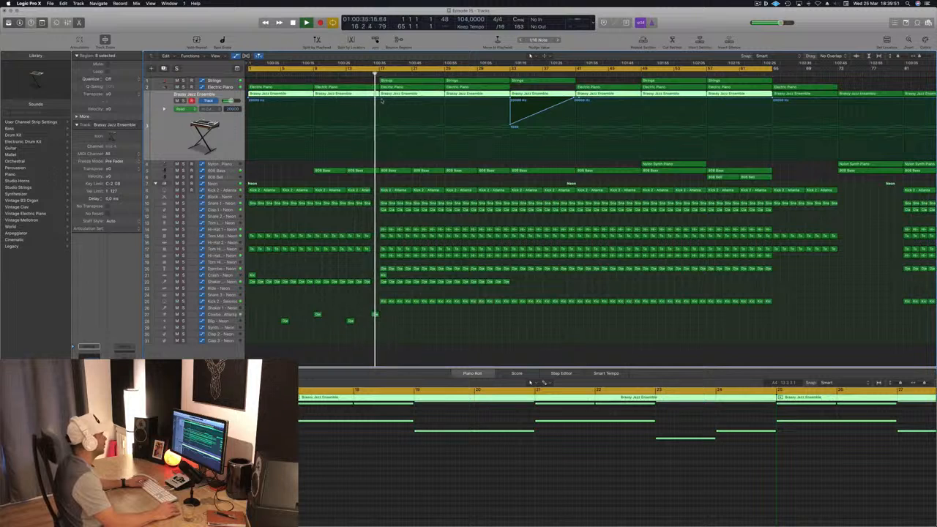
click(379, 101)
drag(379, 101, 379, 137)
drag(377, 99, 378, 99)
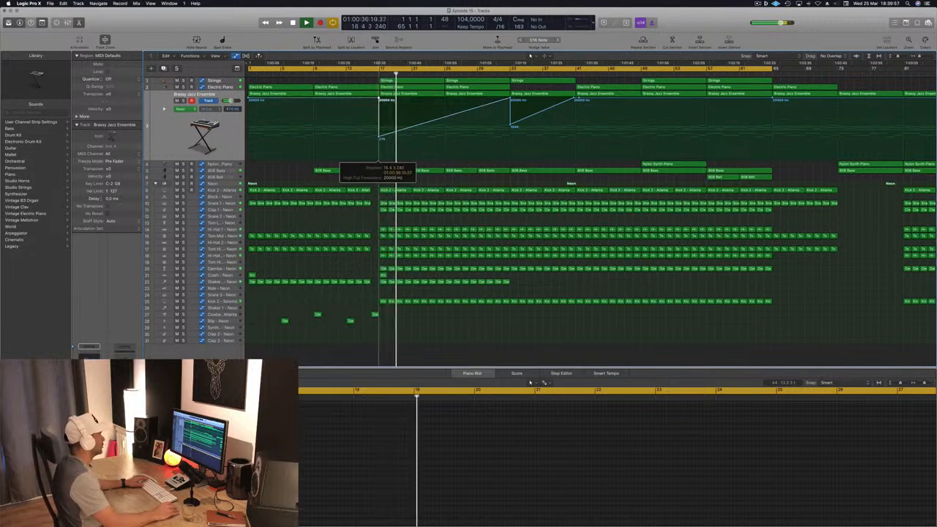
Save the project and audition the new filter sweep from about bar 16
scroll(389, 119, down, 5)
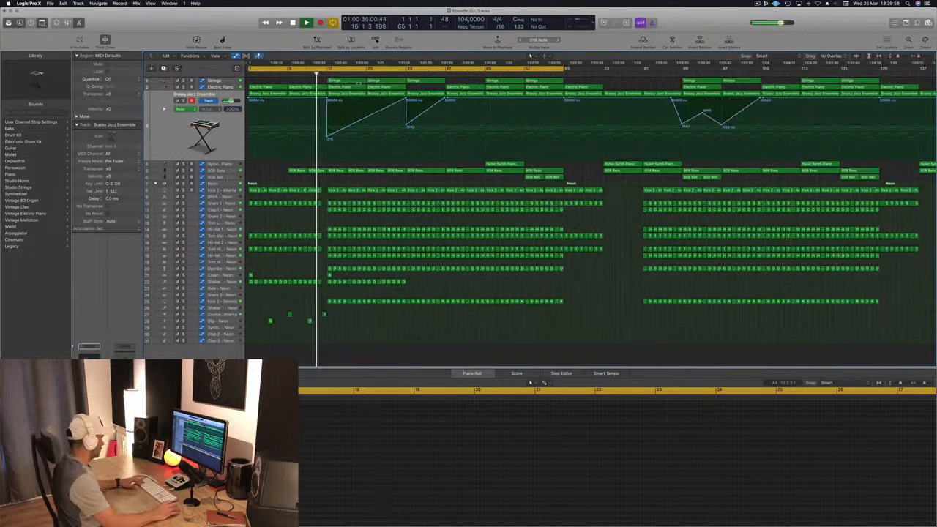
key(super+s)
scroll(427, 150, up, 5)
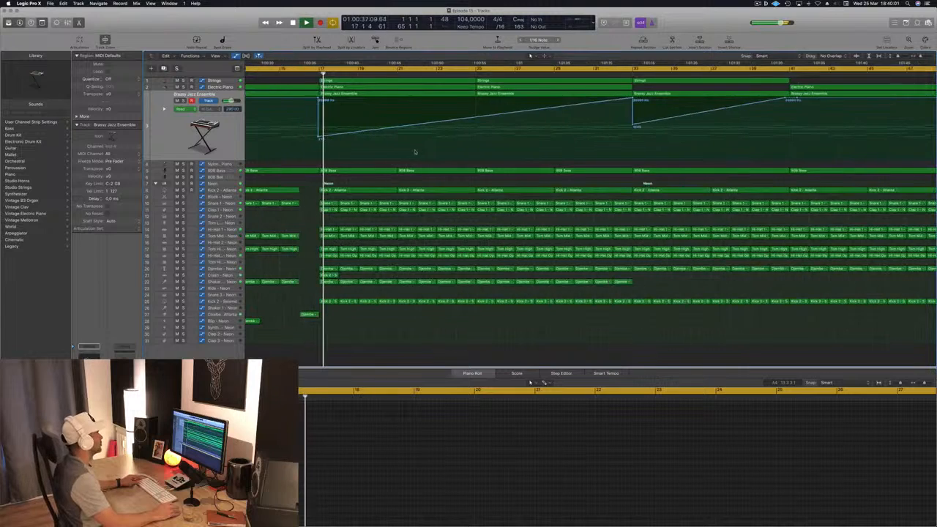
scroll(409, 158, down, 2)
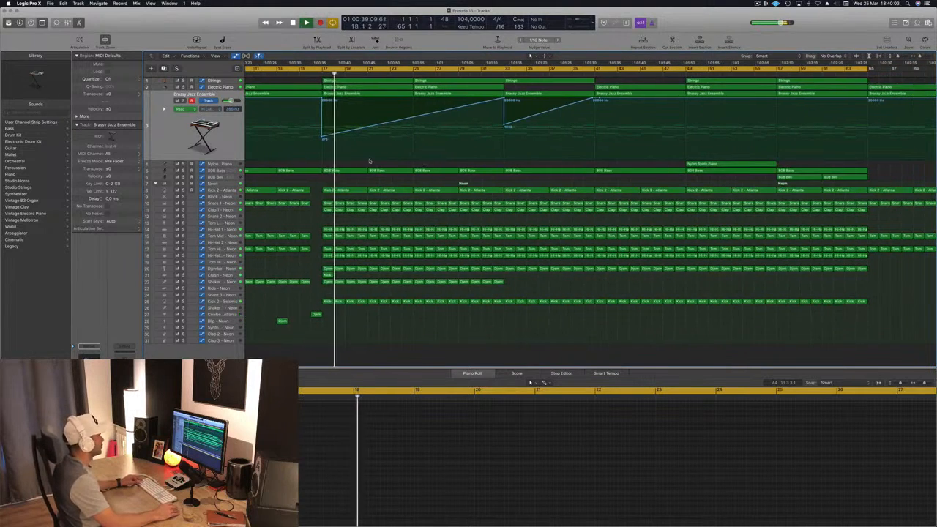
scroll(370, 153, down, 2)
scroll(402, 158, up, 2)
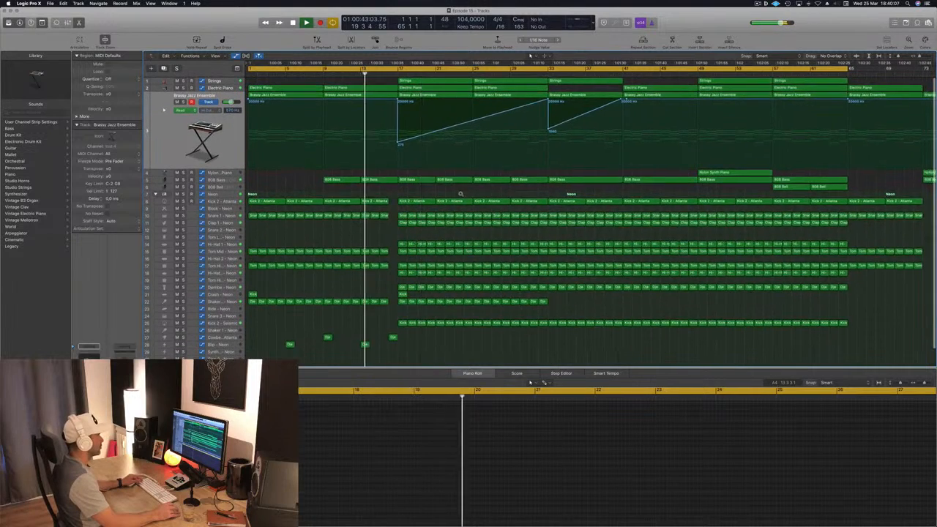
scroll(410, 176, down, 2)
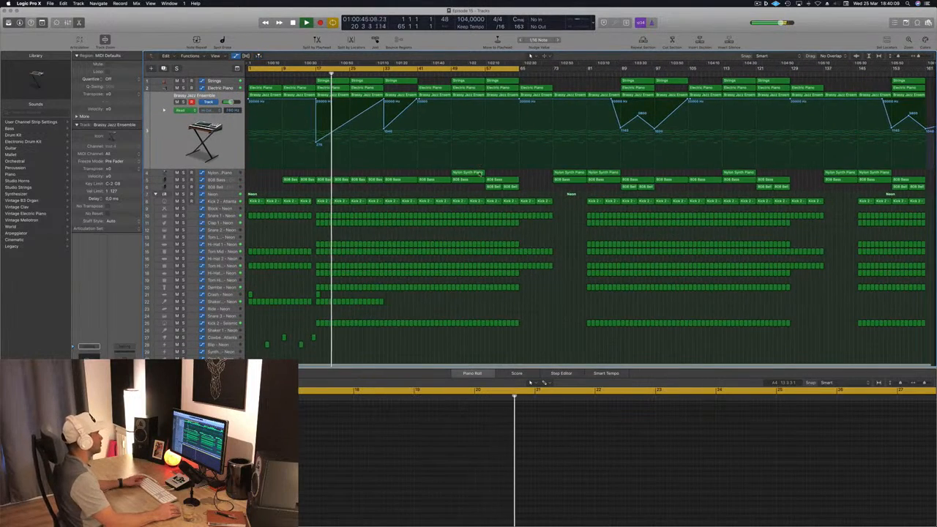
Copy the two 808 Bell regions from bar 57 to bar 17 and audition them from just before the section
click(467, 173)
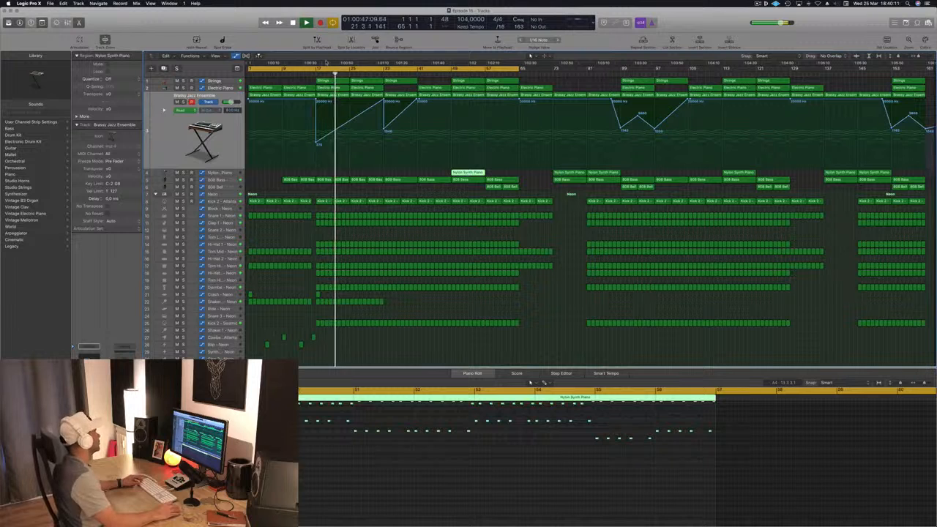
click(308, 73)
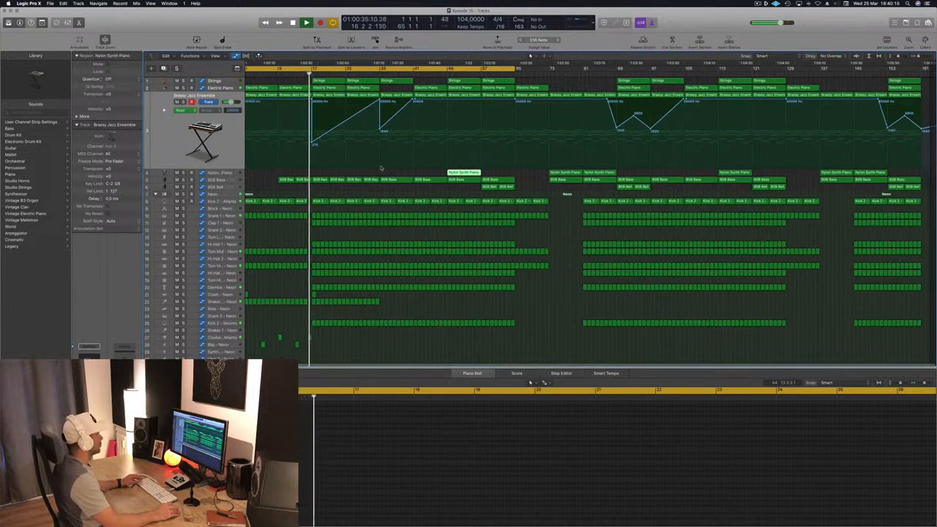
scroll(315, 164, left, 4)
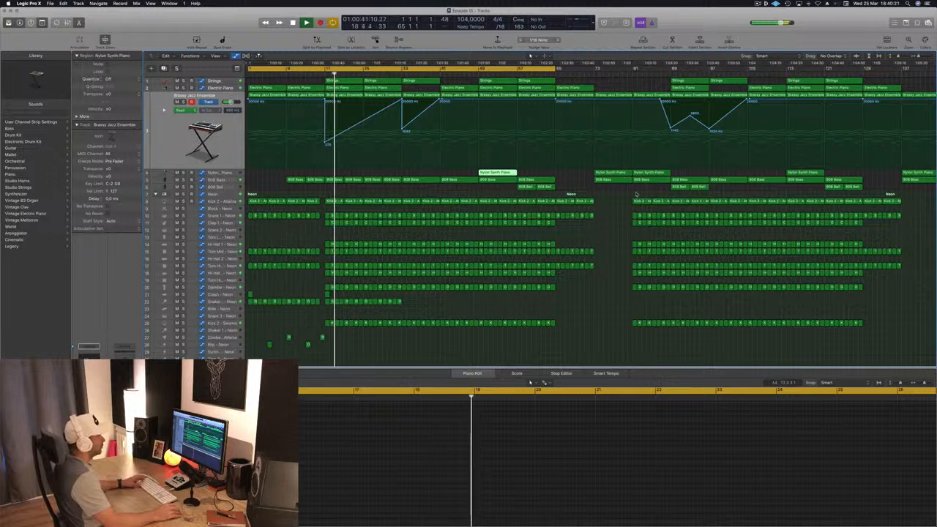
click(555, 192)
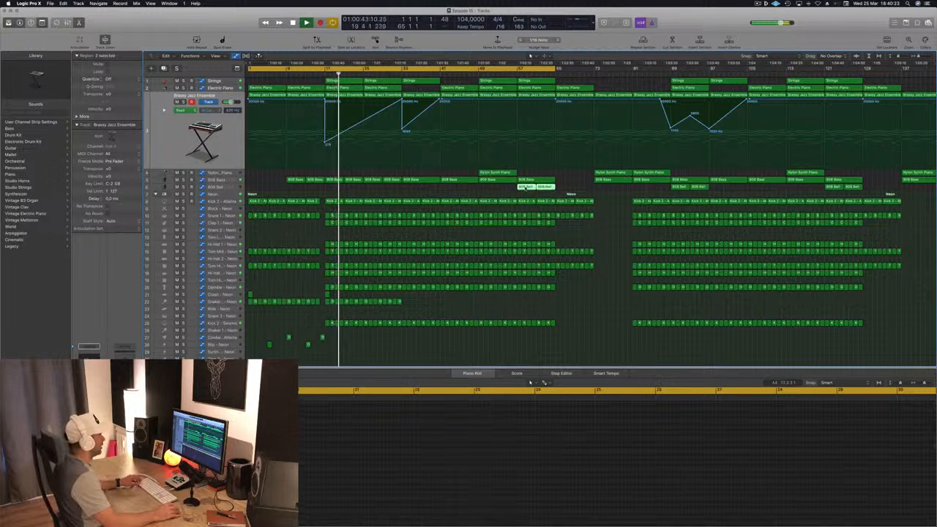
drag(526, 188, 334, 188)
key(space)
key(space)
click(317, 76)
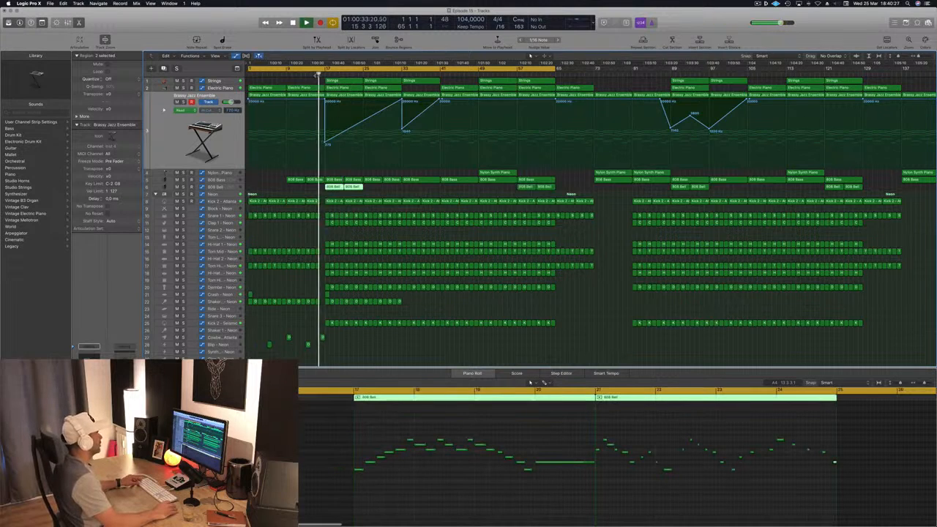
key(super+Left)
click(257, 180)
key(super+Right)
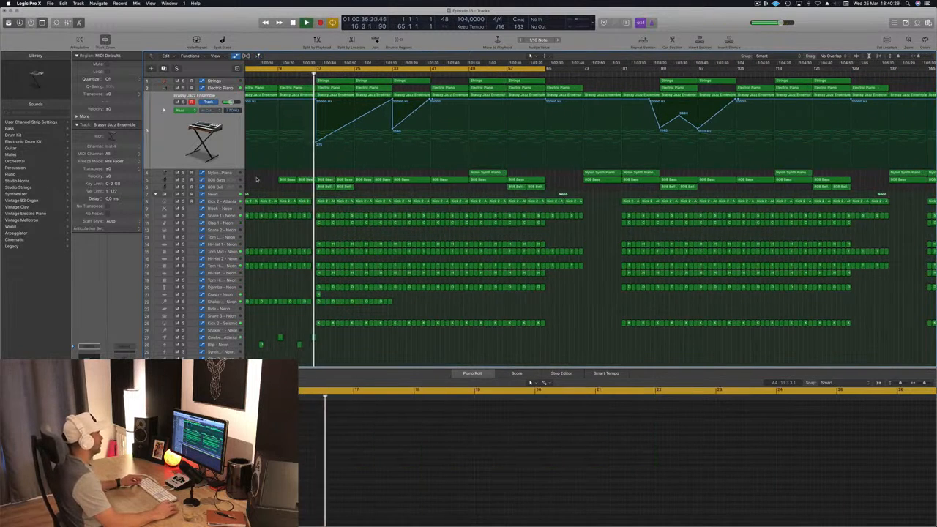
key(super+Left)
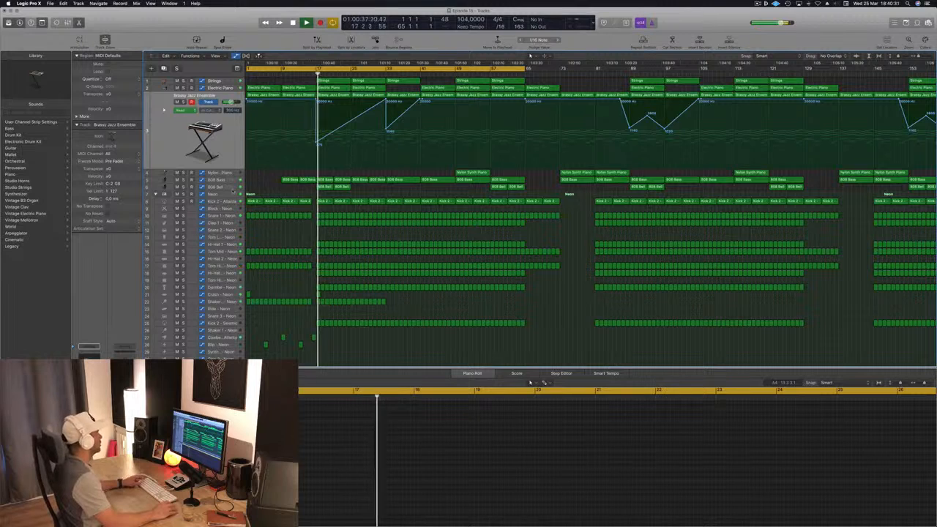
Compare the section with the Electric Piano muted and unmuted, lower its volume to -11.0 dB, and rewind to about bar 16
click(233, 188)
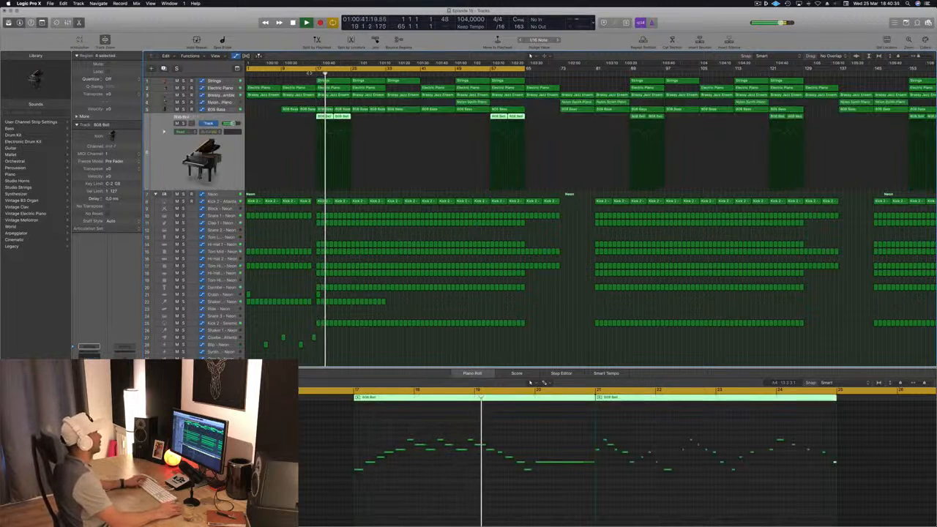
click(222, 87)
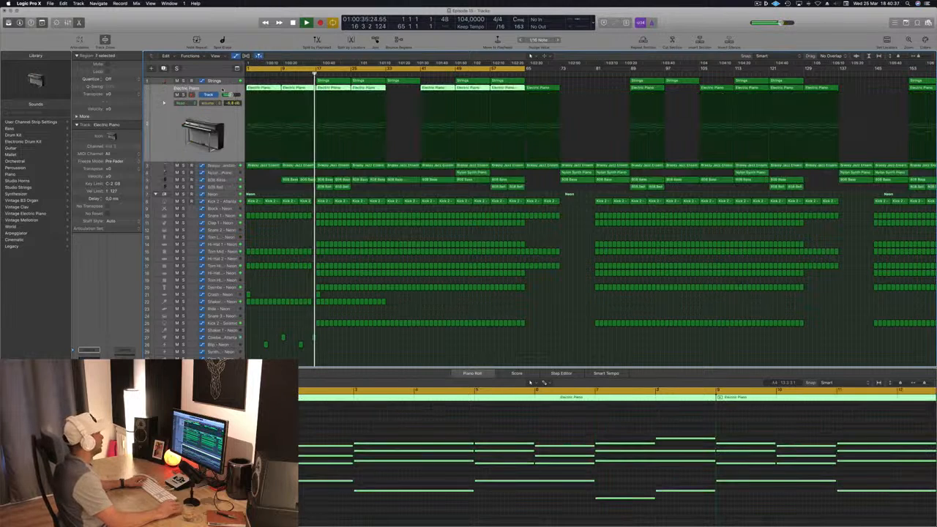
key(m)
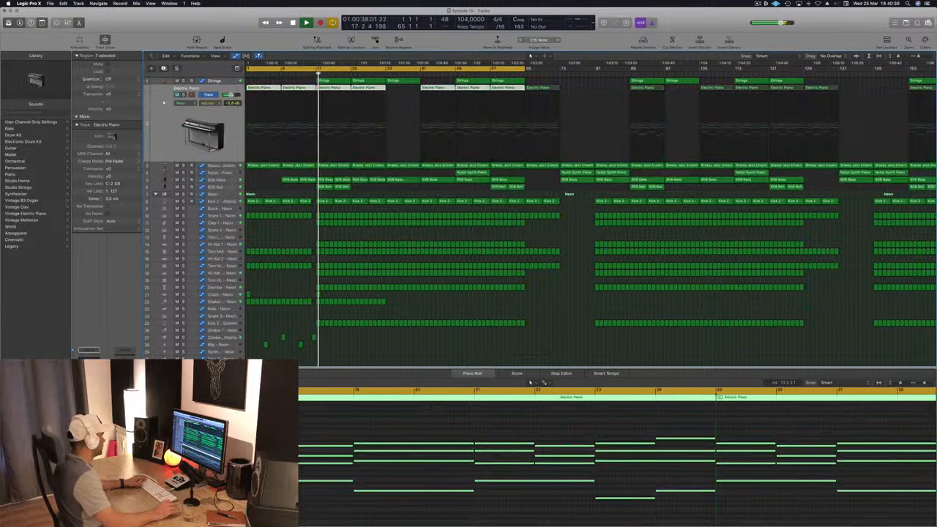
key(m)
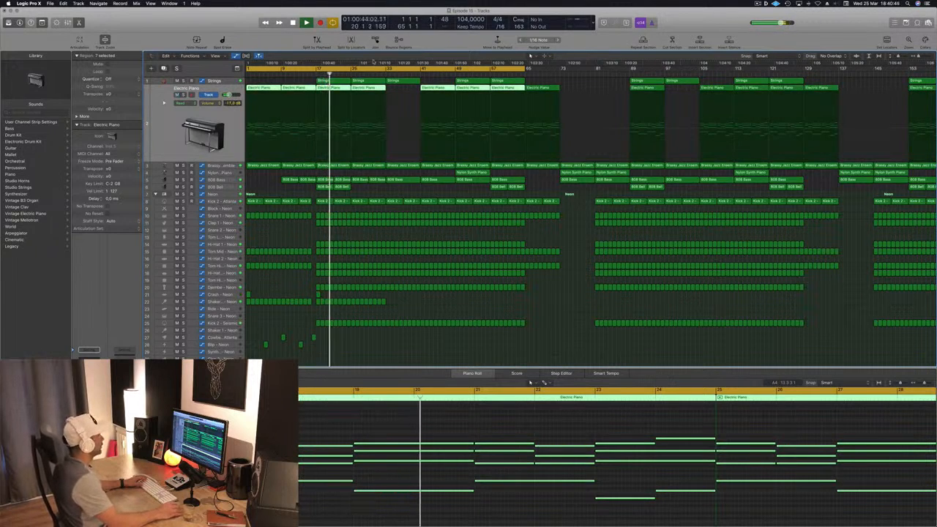
key(comma)
key(comma)
key(comma)
key(comma)
scroll(313, 152, up, 2)
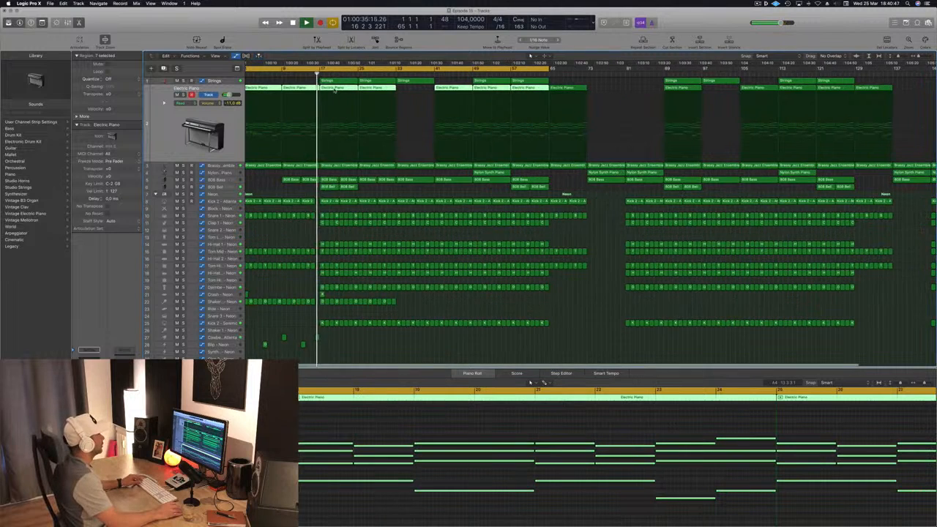
Select the 808 Bell region at bar 17 to show its notes and play the song from the beginning
scroll(313, 153, down, 2)
click(320, 188)
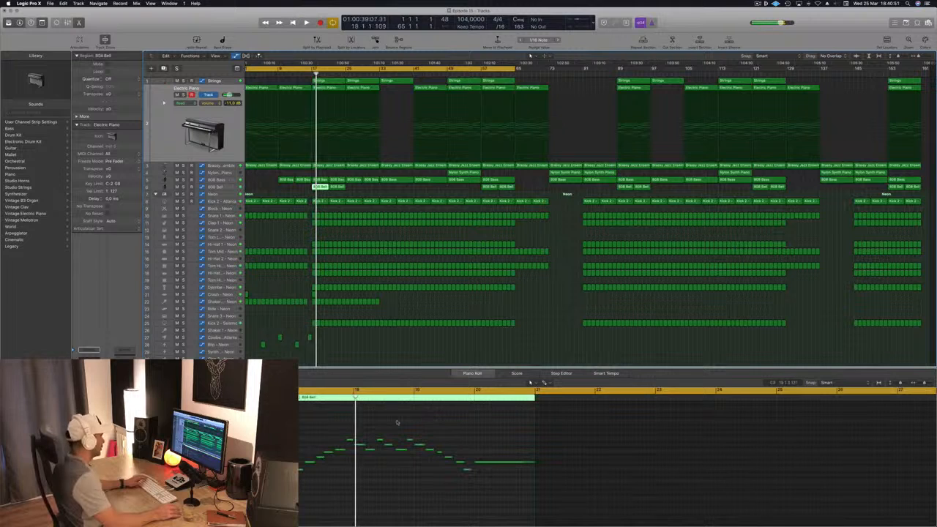
key(Return)
key(space)
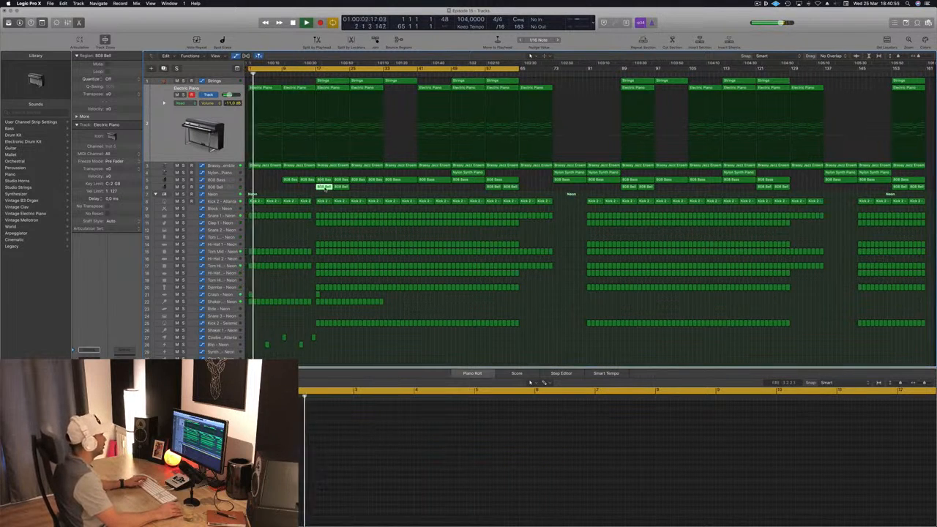
key(e)
key(e)
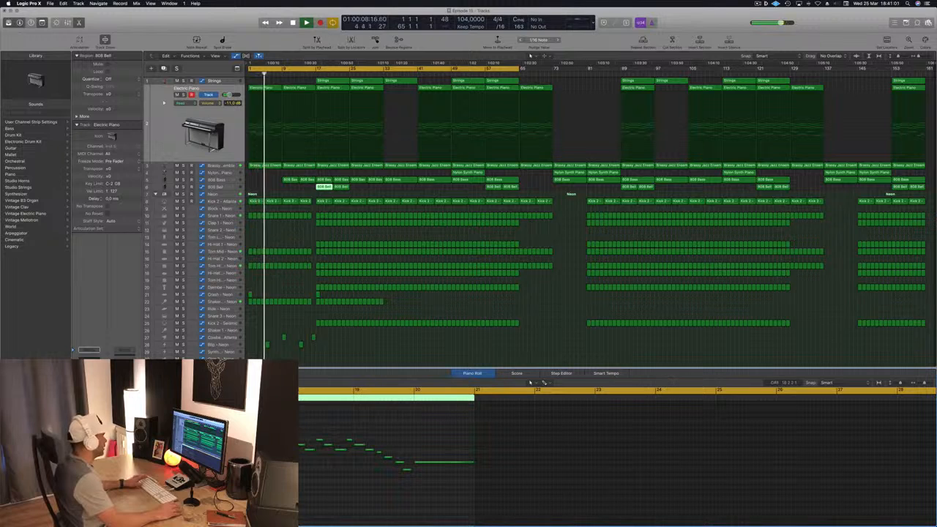
Set the cycle range from bar 17 to about bar 34
drag(320, 68, 387, 69)
key(space)
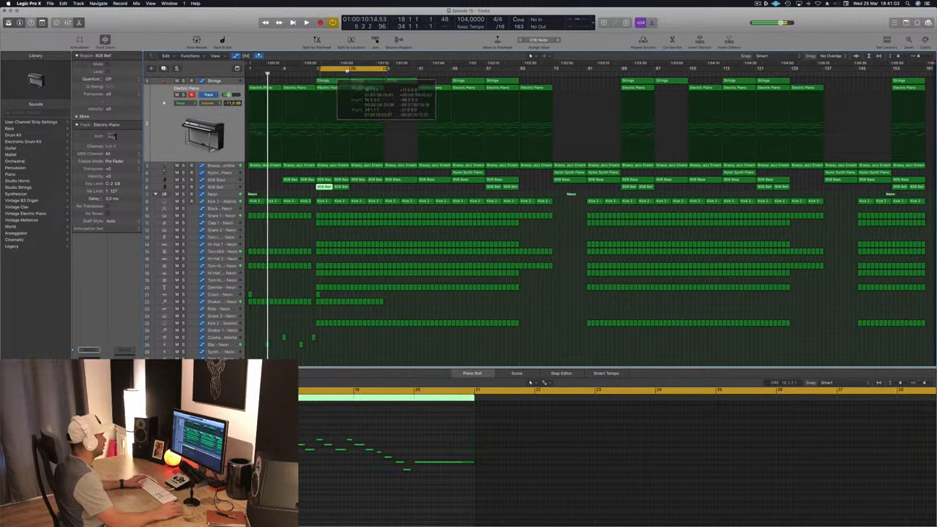
key(space)
drag(320, 68, 317, 68)
key(space)
Play the cycled section, delete the 808 Bell notes after bar 18 from the region at bar 17, and resume playback
key(space)
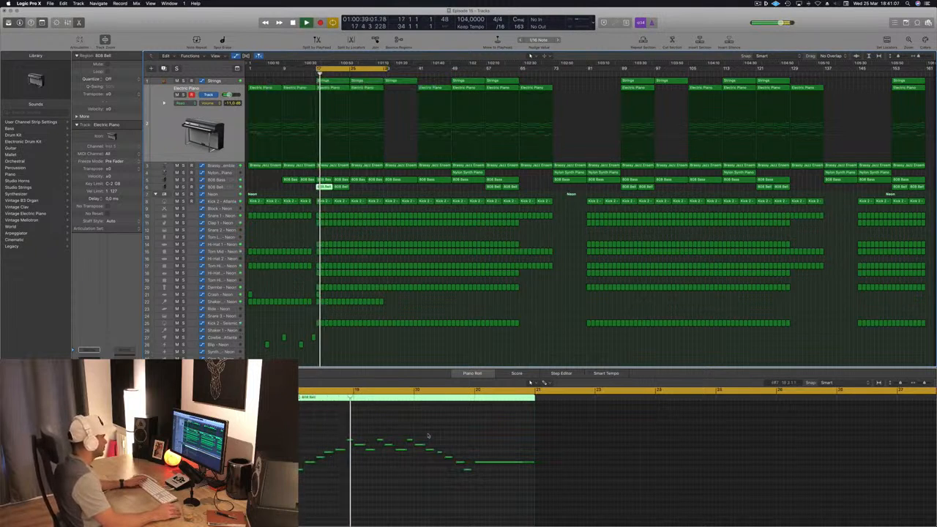
drag(373, 429, 513, 480)
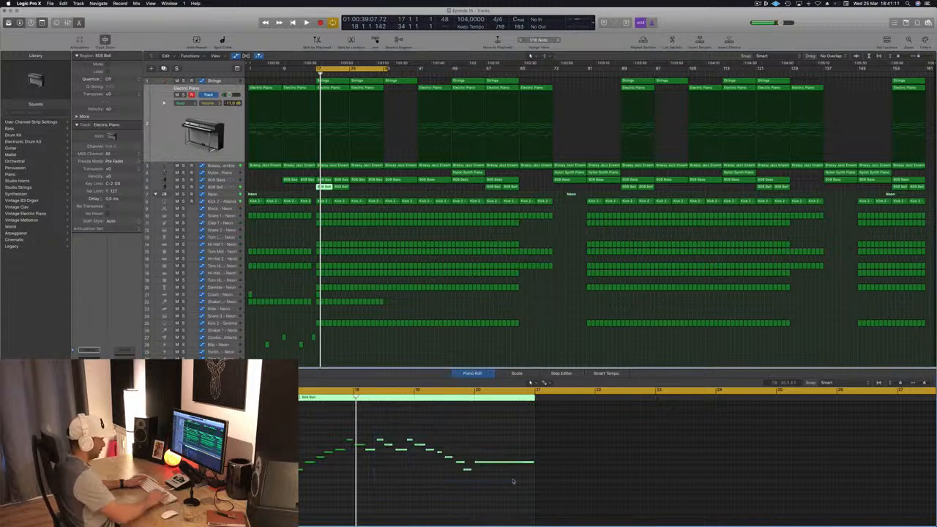
key(space)
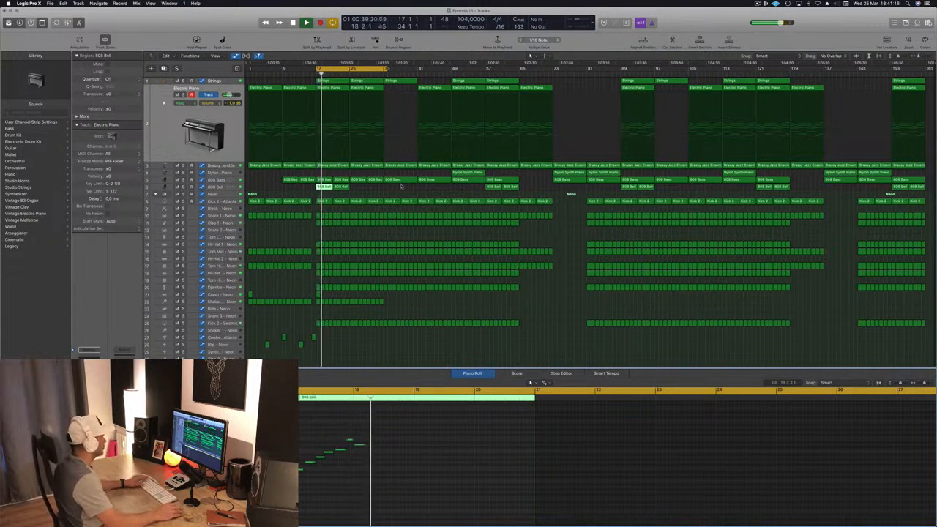
Play the cycled section from bar 17 and delete the 808 Bell region at bar 21
click(341, 187)
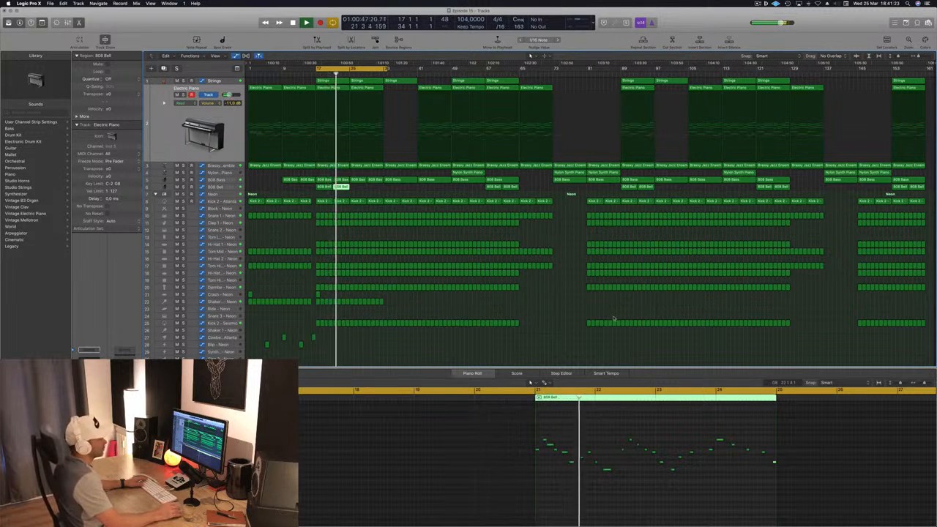
key(space)
key(space)
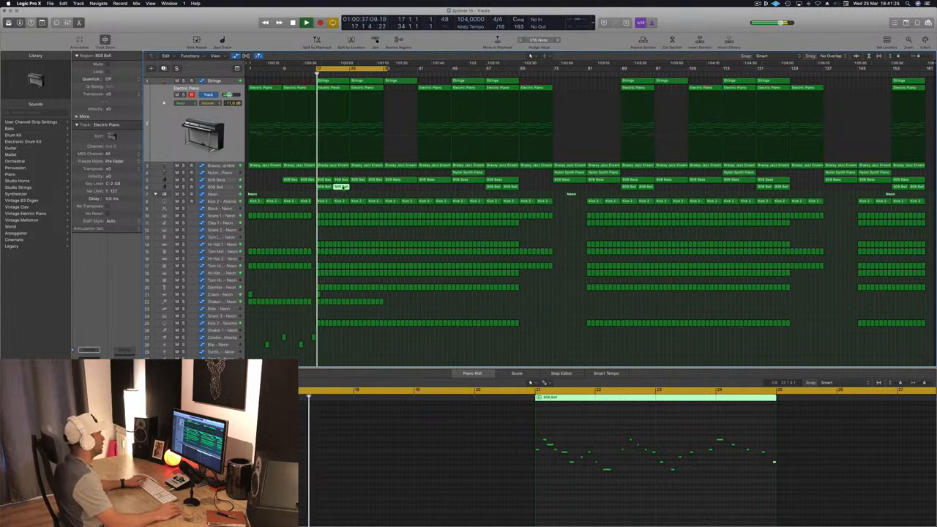
key(Delete)
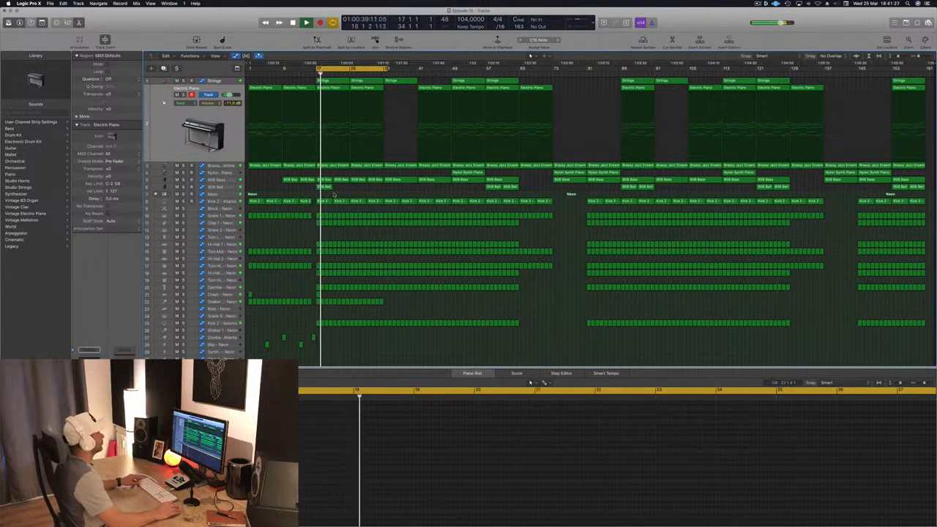
Copy the 808 Bell region from bar 17 to bar 25 and play the cycled section
key(super+z)
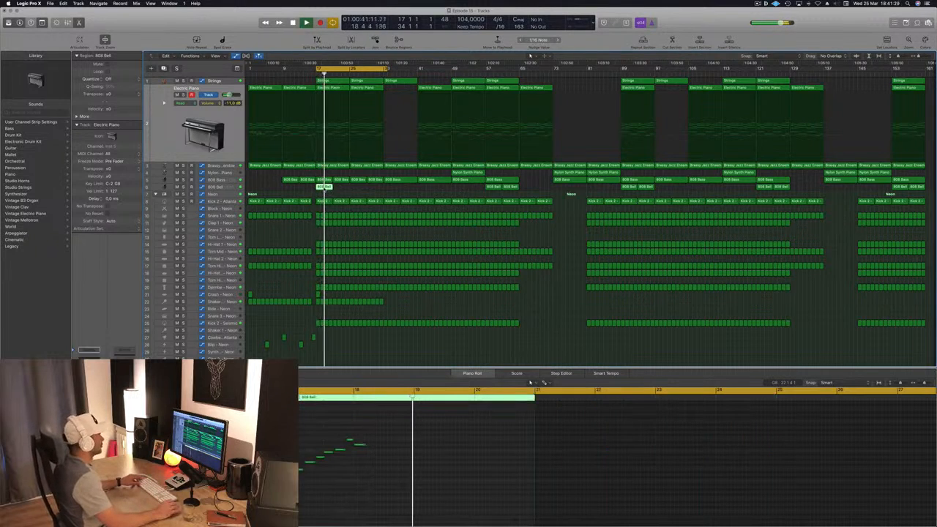
drag(336, 192, 346, 192)
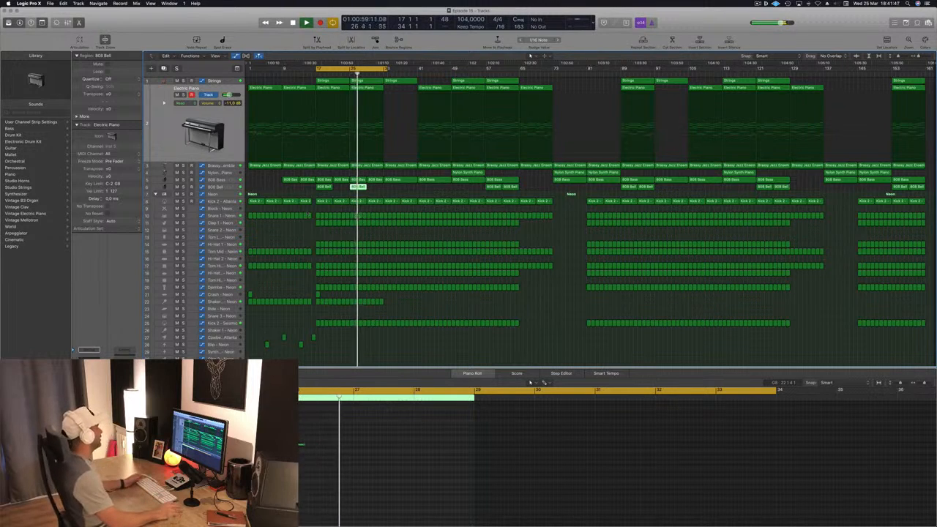
click(279, 239)
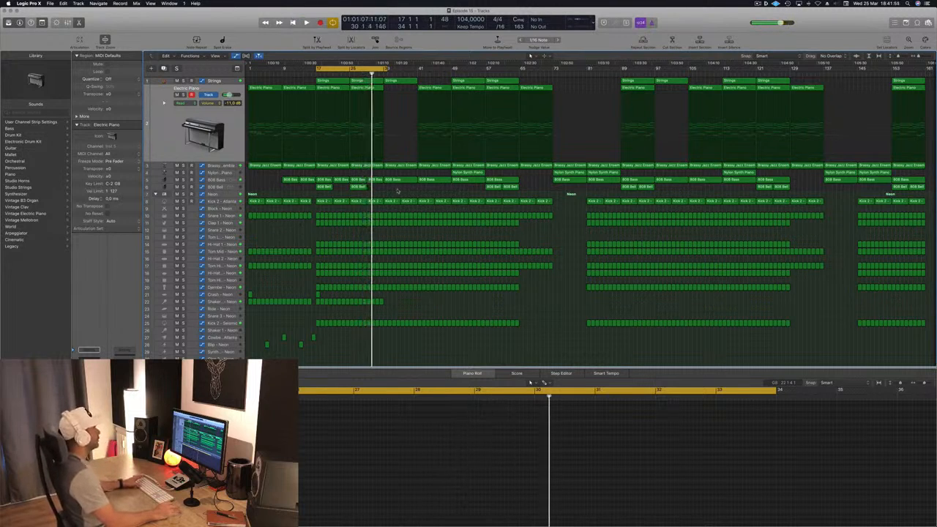
key(space)
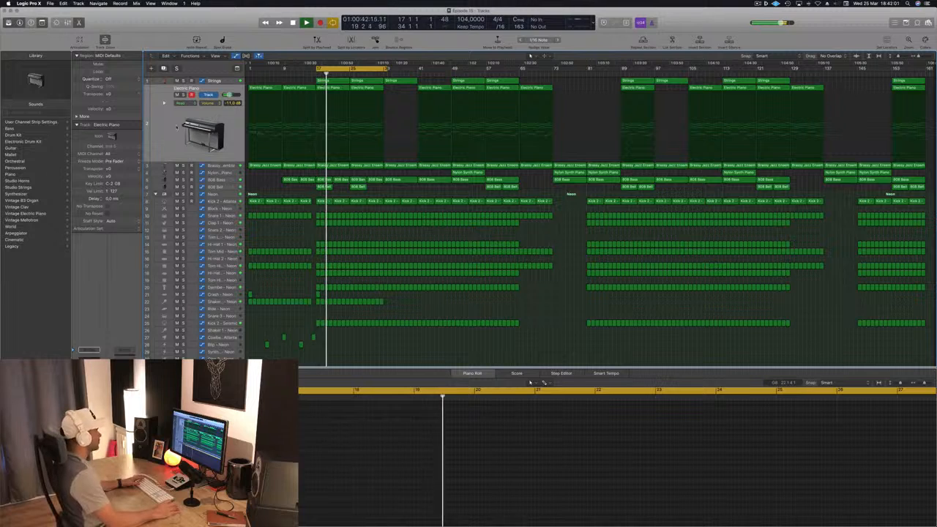
Try a copy of the bar 49 Nylon Synth Piano region at bar 17 during playback and take it back out
click(177, 127)
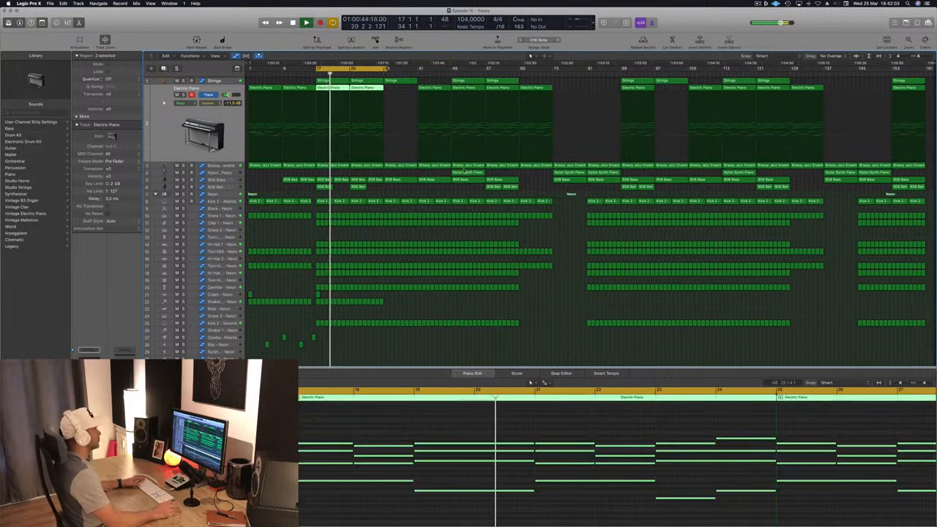
click(467, 172)
drag(437, 173, 330, 174)
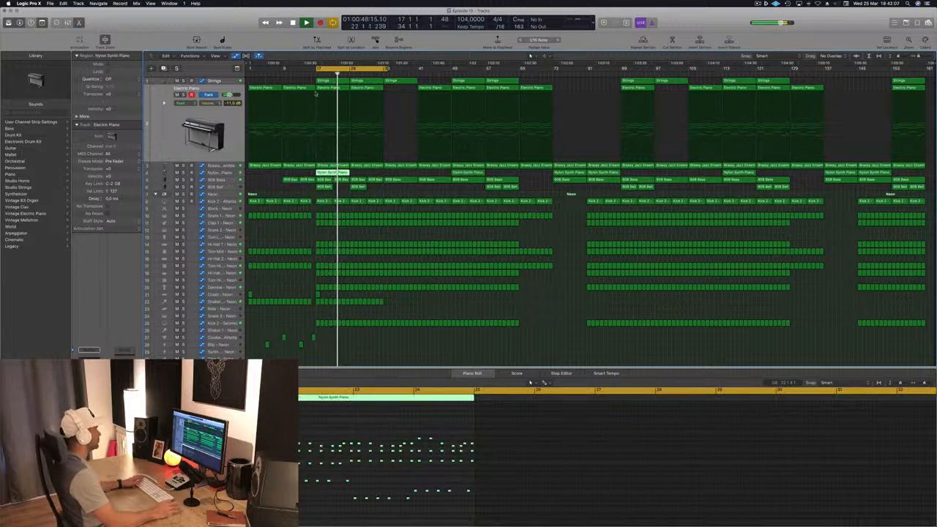
key(space)
key(space)
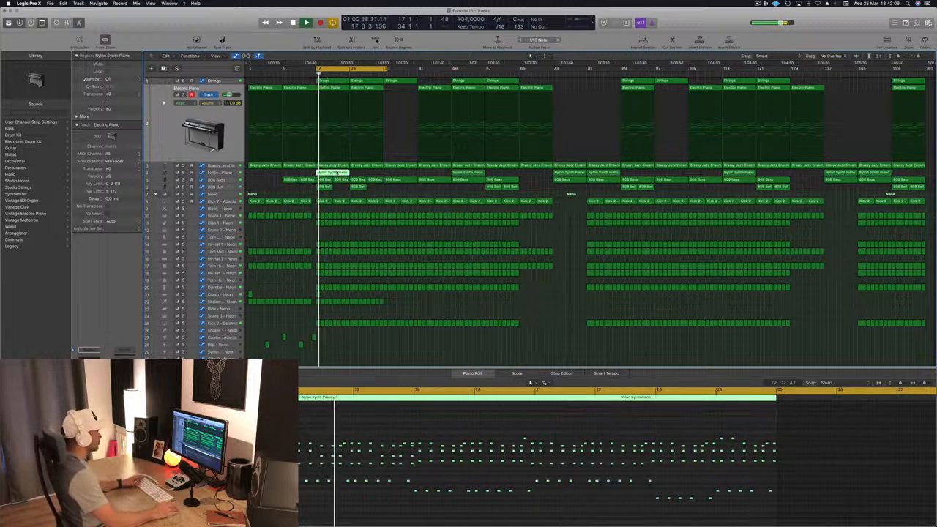
drag(340, 174, 474, 175)
click(382, 194)
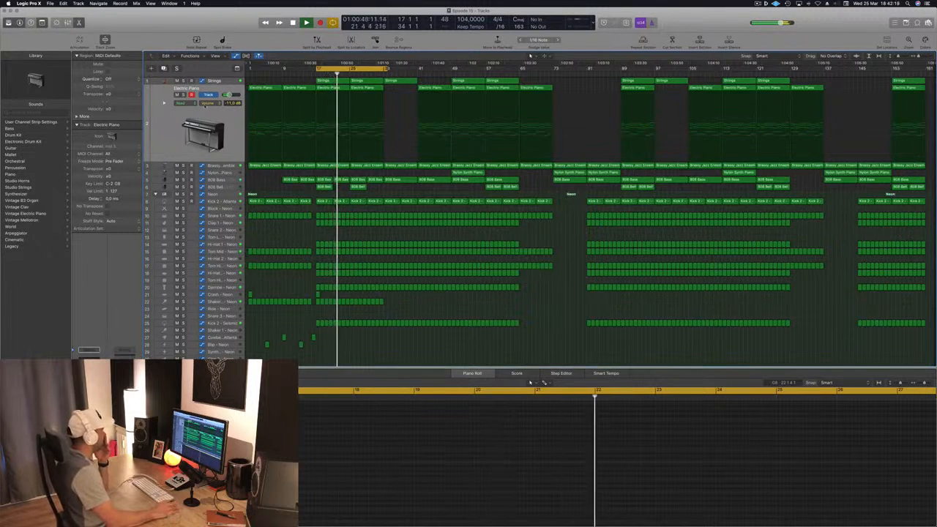
Reshape the Brassy Jazz Ensemble high-cut frequency automation into repeated rises from bar 17, with sharp drops at bars 21 and 25
click(218, 167)
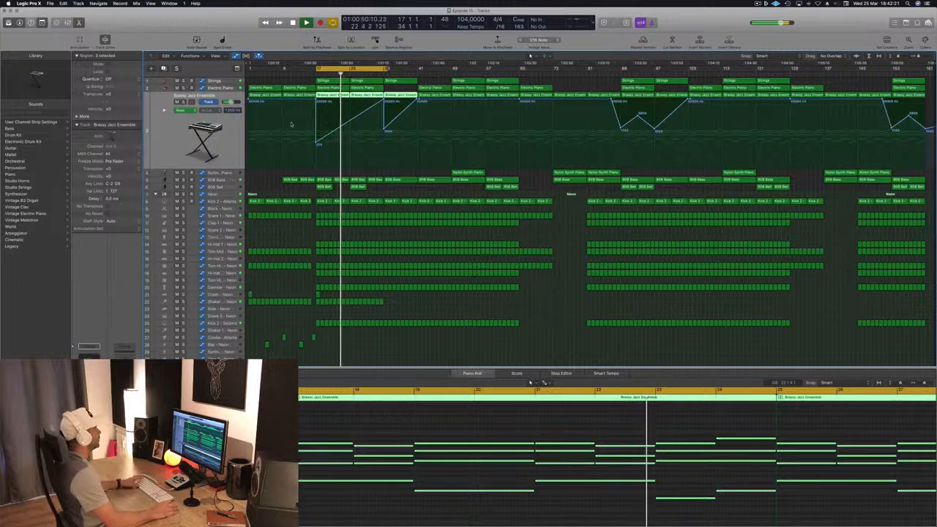
drag(316, 143, 318, 136)
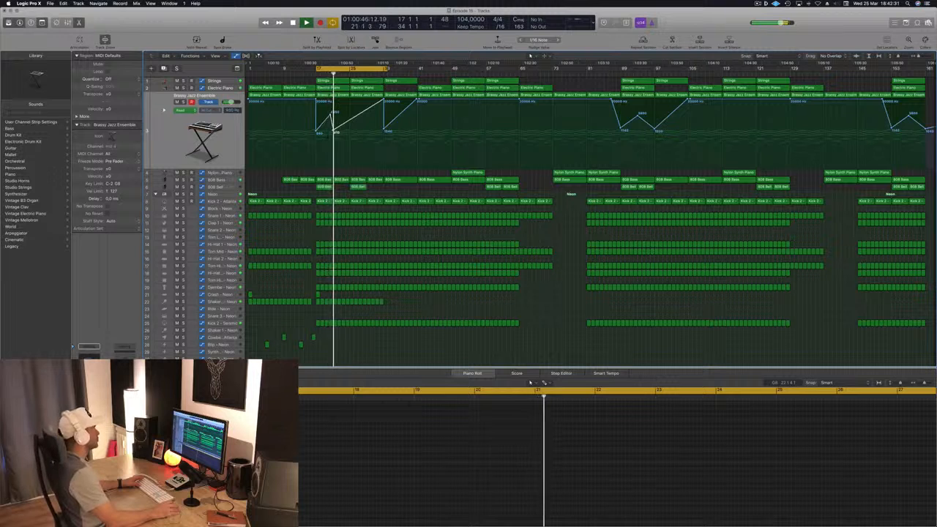
key(Return)
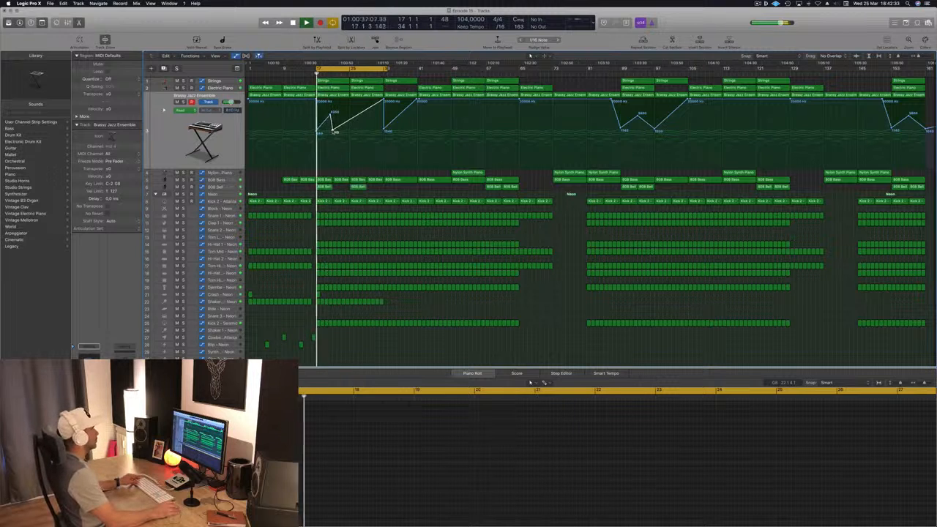
key(super+Right)
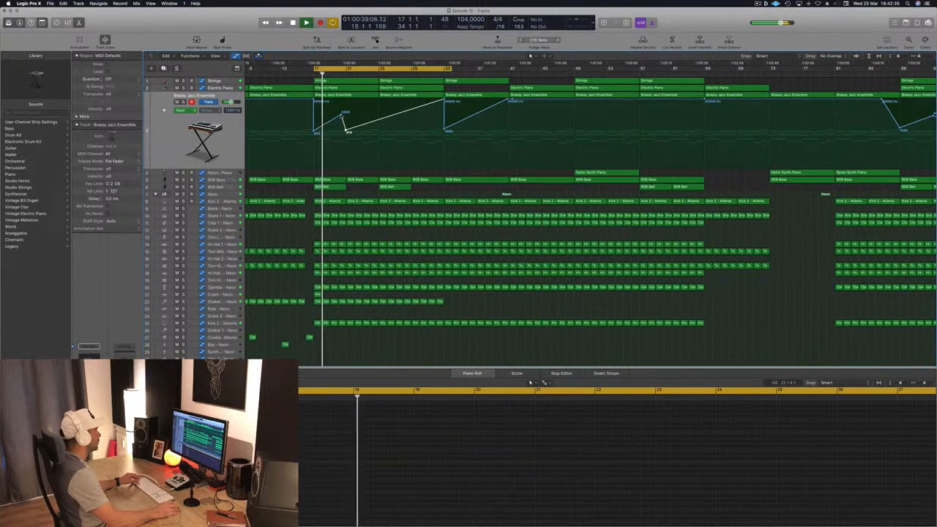
drag(341, 116, 346, 115)
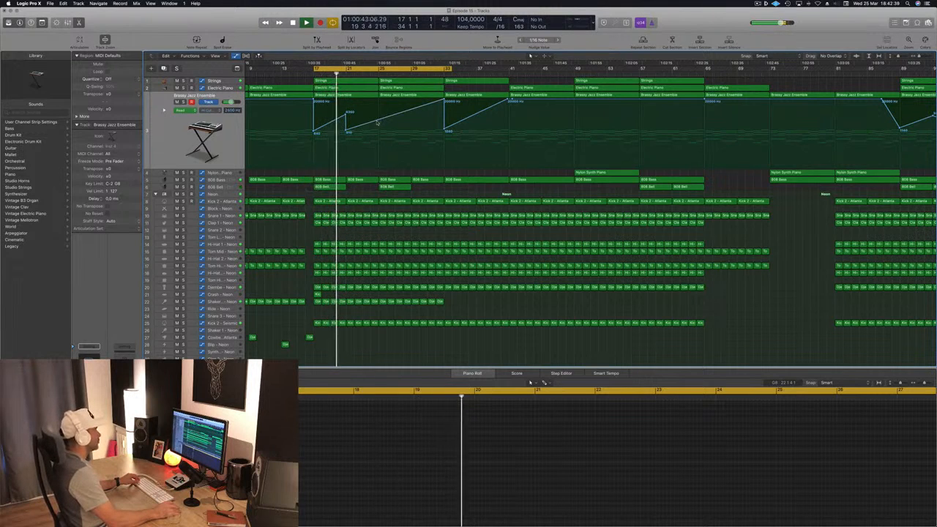
mouse_move(377, 123)
mouse_down()
mouse_move(377, 114)
mouse_move(378, 131)
mouse_up()
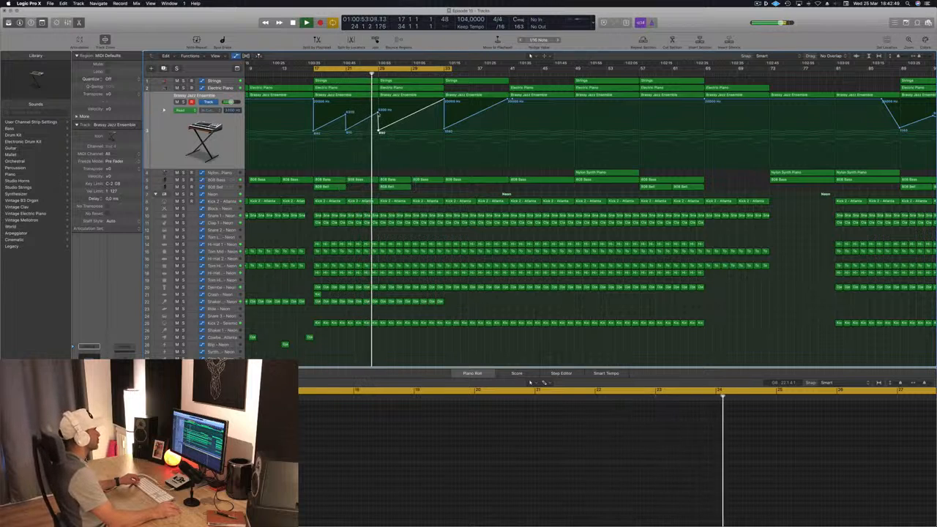
click(378, 114)
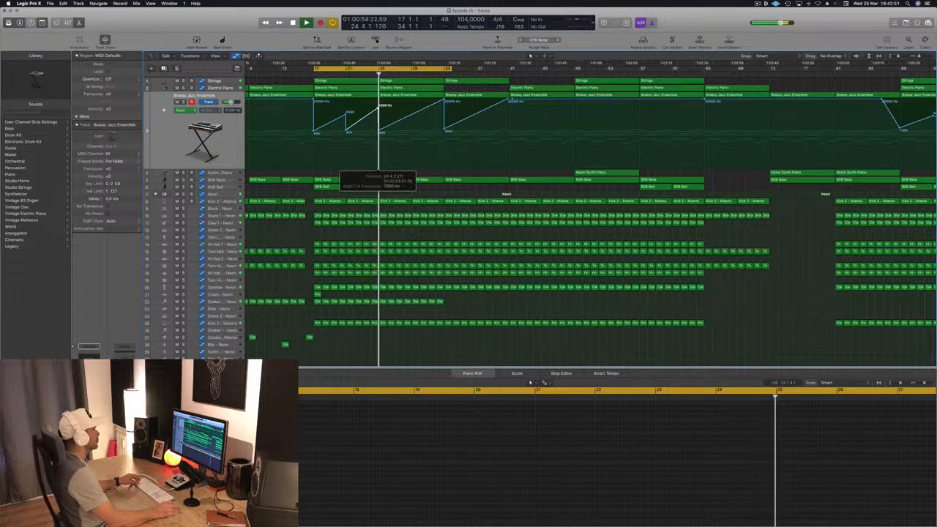
Delete the Strings and Electric Piano regions at bar 25 and save the project
click(402, 81)
key(Delete)
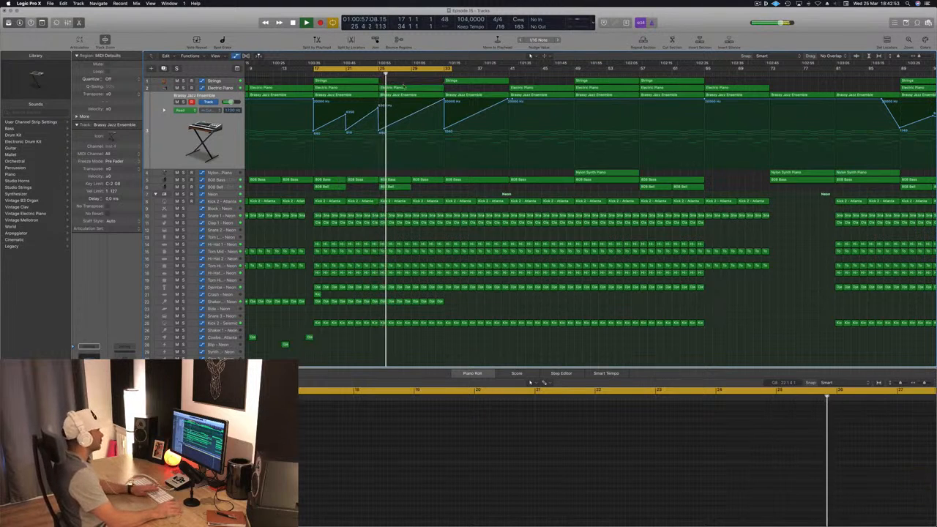
click(403, 87)
key(Delete)
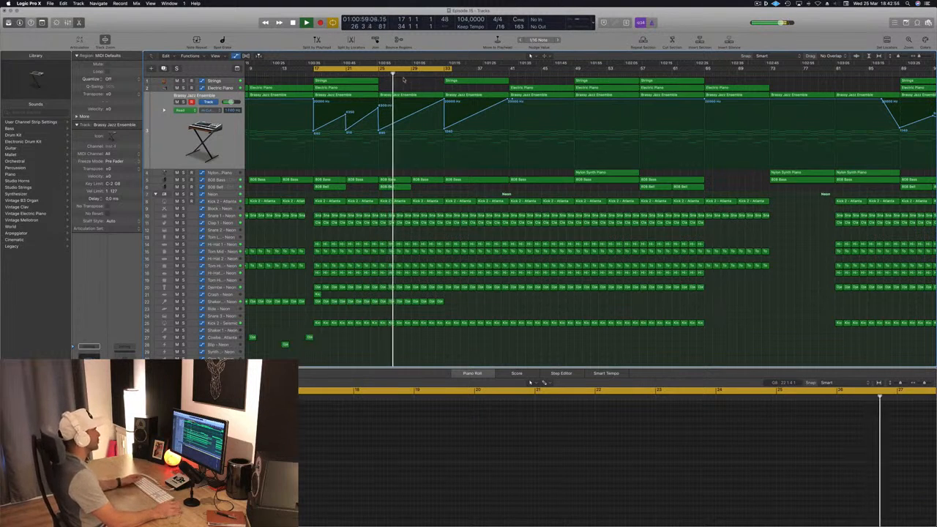
key(super+s)
Select the Shaker regions on track 22 from bar 18 up to bar 33
key(super+Left)
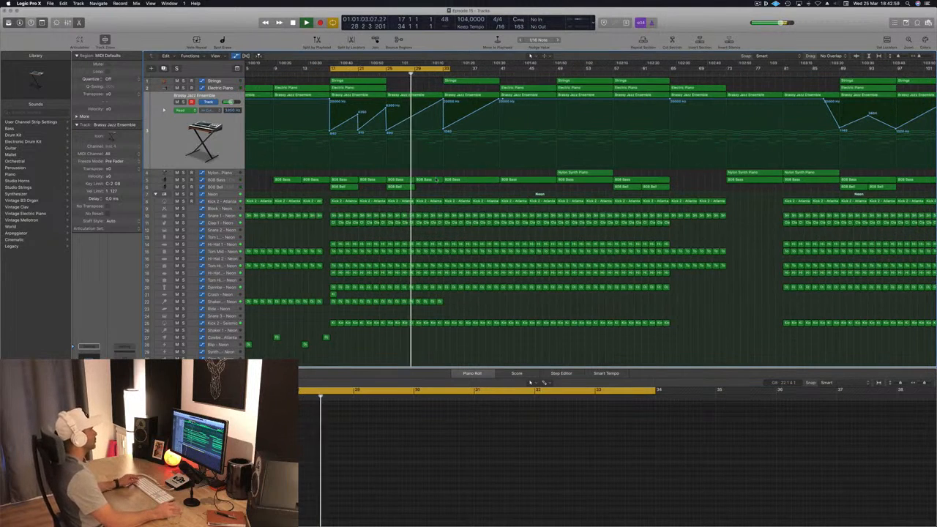
key(super+Left)
click(428, 301)
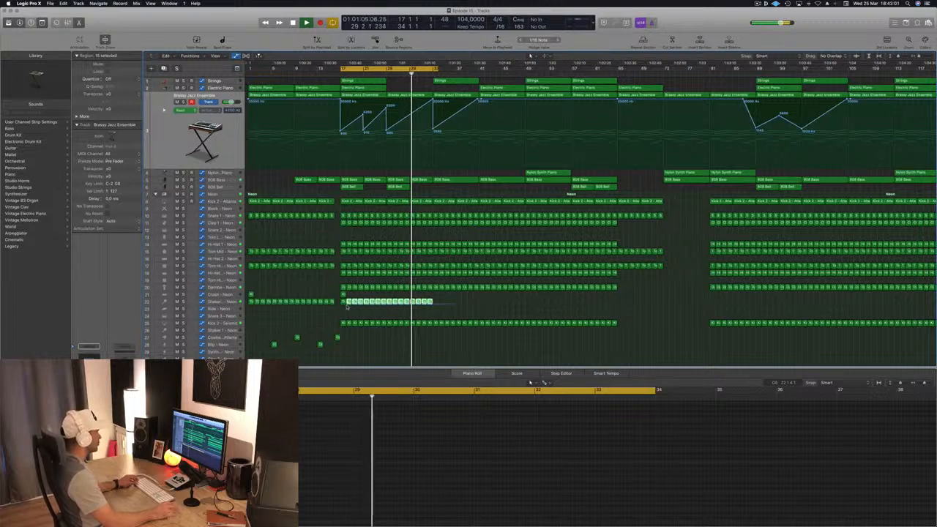
Copy the 16 shaker regions to bar 33 and repeat the first cowbell and blip regions 16 bars further on
drag(344, 301, 436, 309)
key(super+Left)
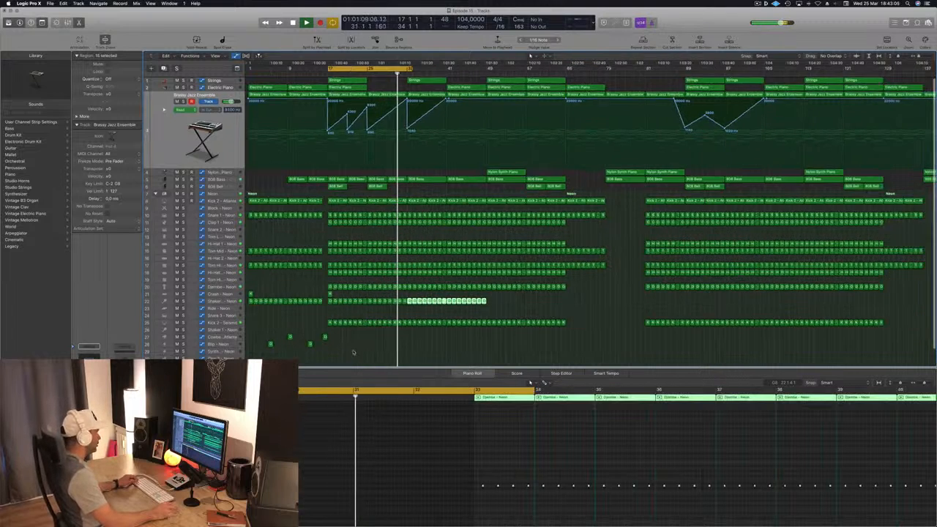
click(352, 354)
mouse_move(351, 354)
mouse_down()
mouse_move(265, 334)
mouse_move(350, 346)
mouse_up()
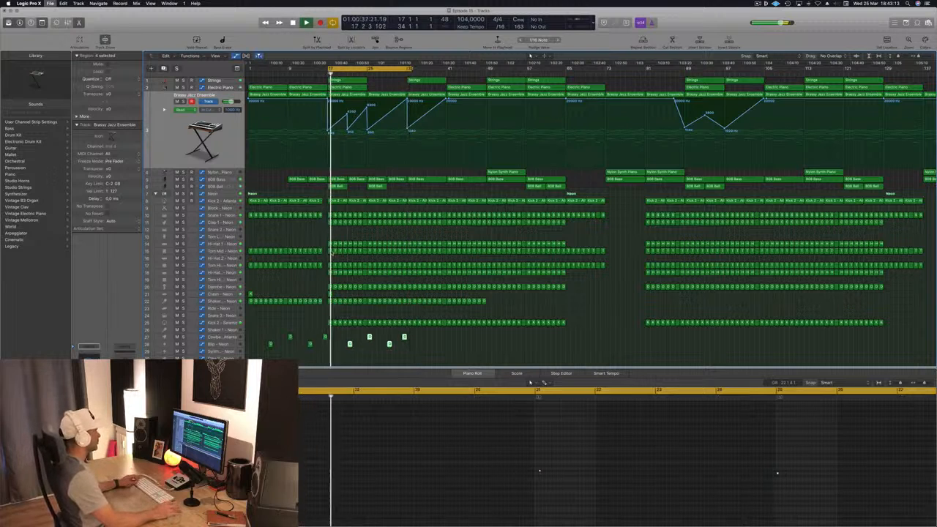
click(304, 232)
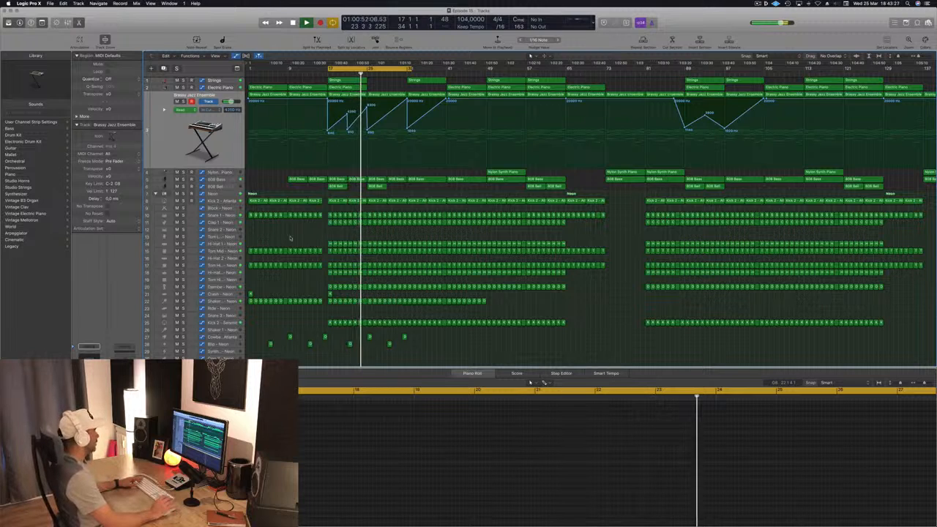
scroll(290, 238, down, 3)
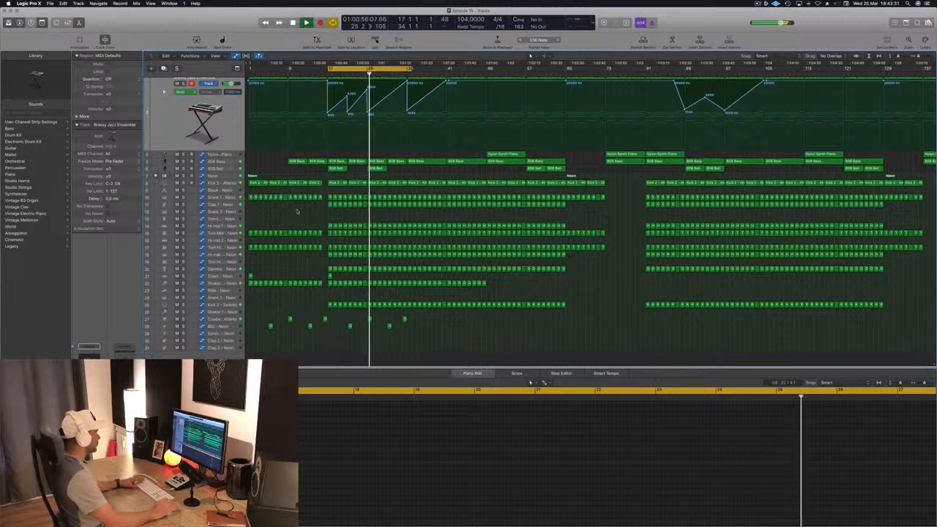
click(212, 204)
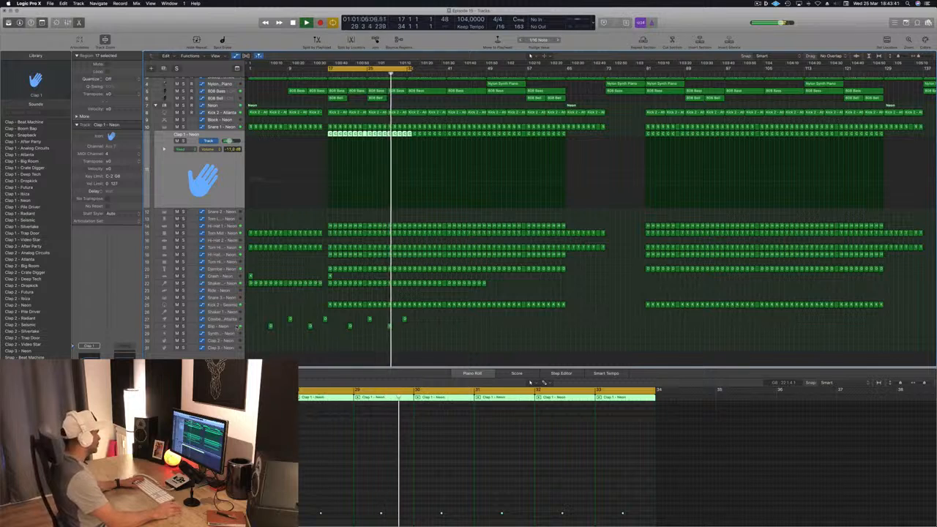
click(236, 327)
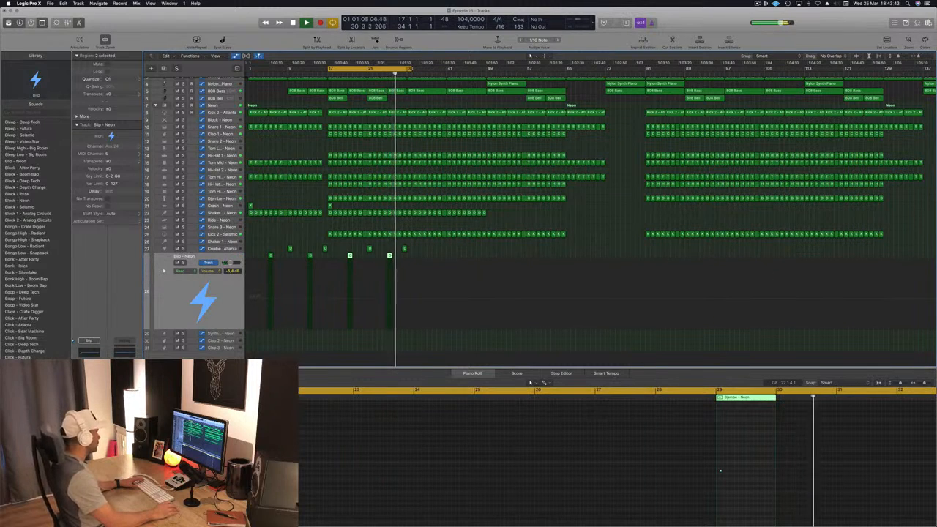
click(476, 336)
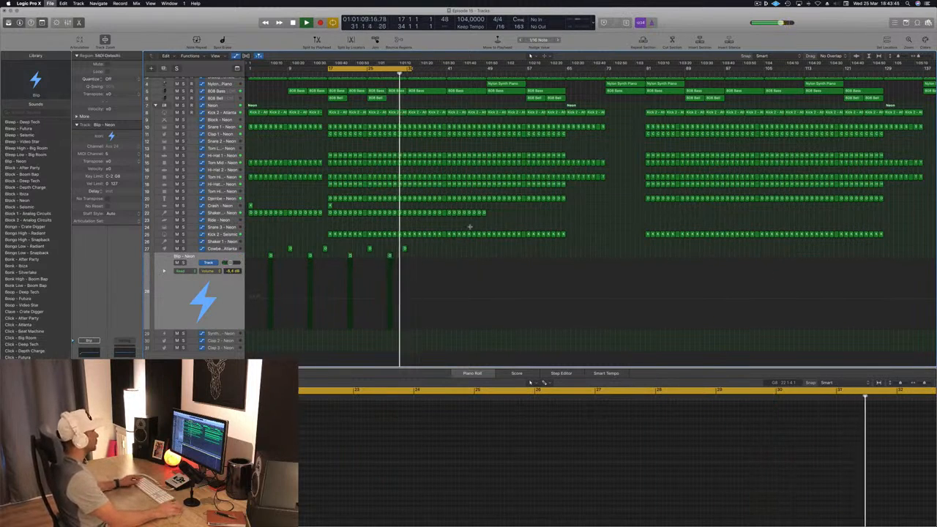
Shorten the cycle range so that it ends at bar 33 and replay the section from bar 17
scroll(446, 188, up, 3)
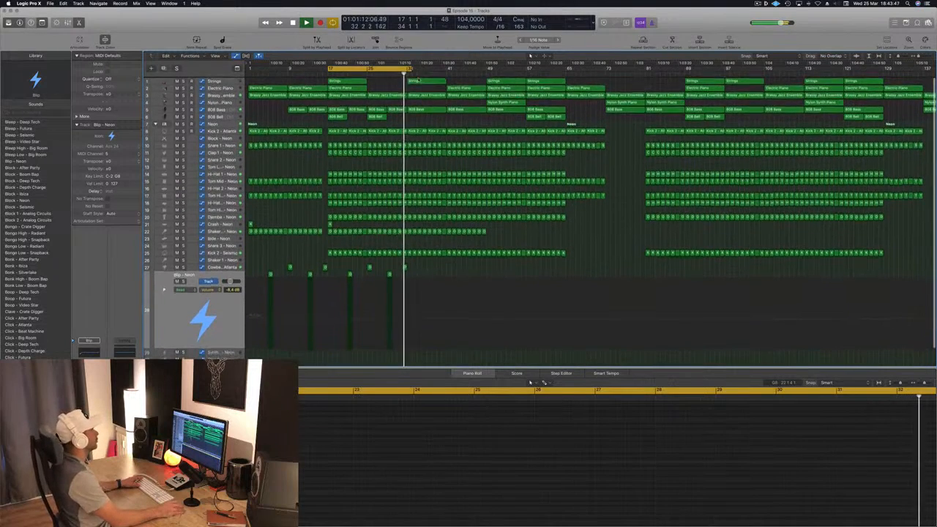
drag(410, 69, 412, 69)
drag(409, 64, 405, 64)
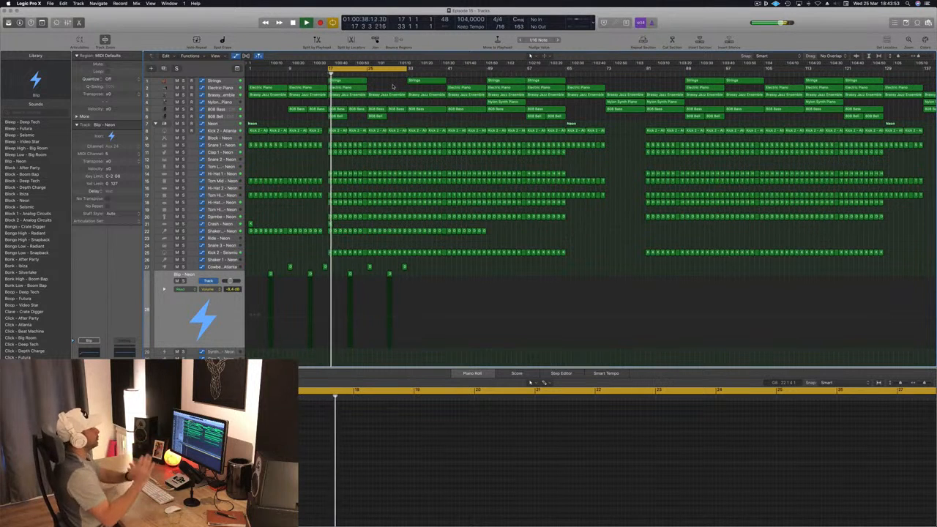
Delete the surplus regions on all tracks from about bar 129 to the end of the arrangement
scroll(419, 108, up, 1)
scroll(419, 109, down, 1)
scroll(420, 109, down, 2)
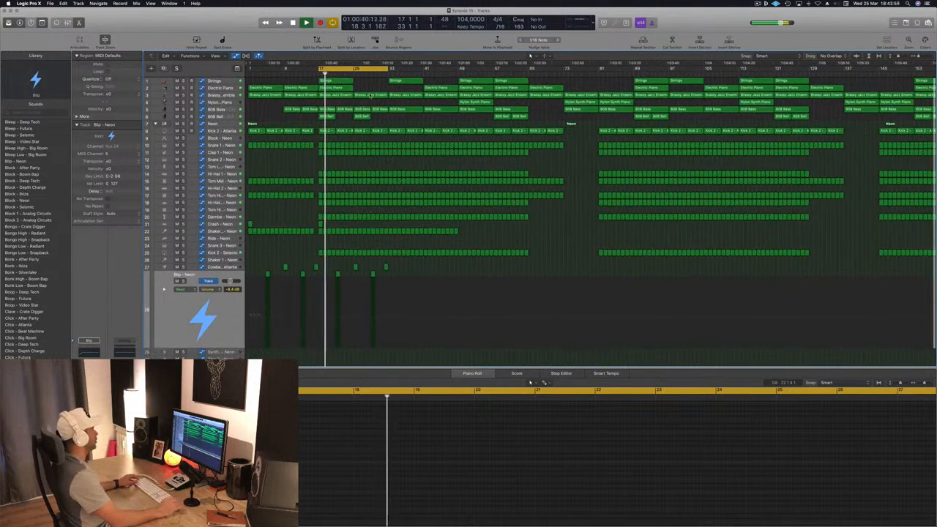
click(218, 118)
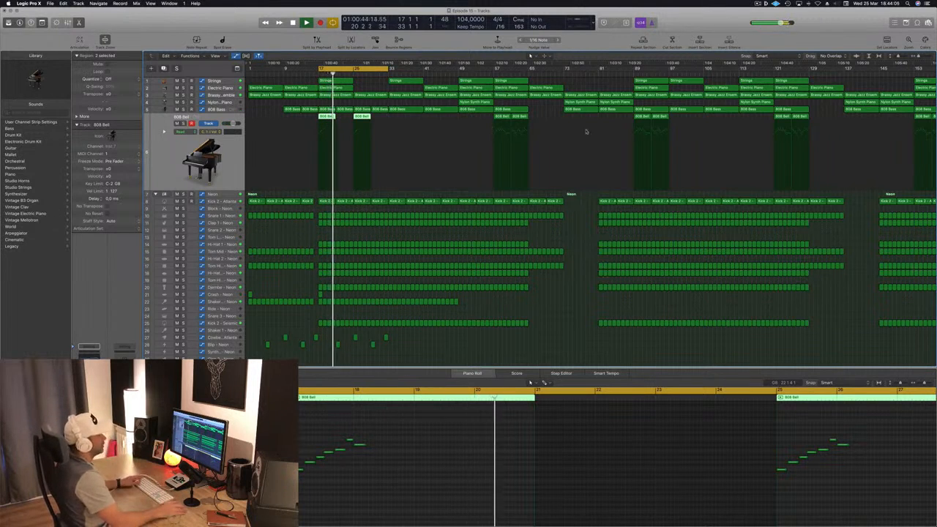
scroll(523, 183, down, 1)
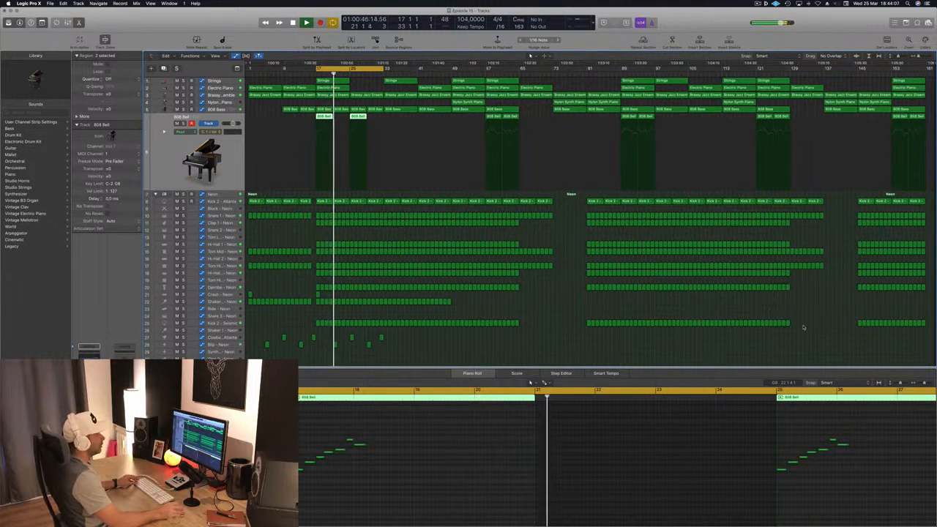
drag(790, 334, 928, 74)
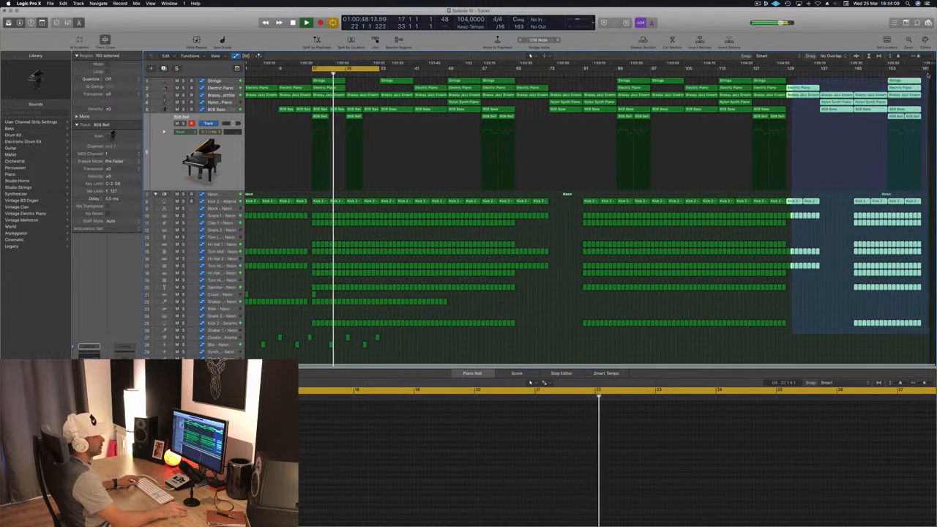
key(Delete)
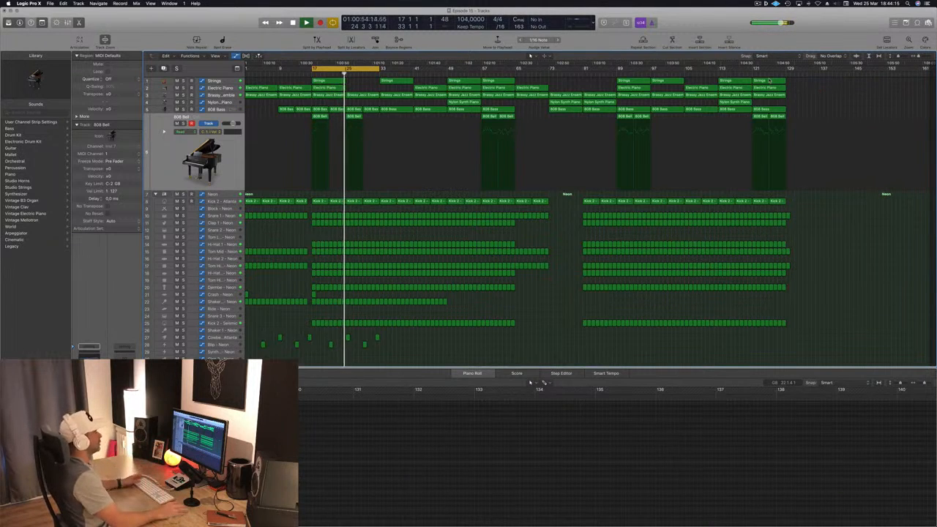
Set the project end to about bar 130, right after the last regions, and restart playback
drag(932, 65, 792, 88)
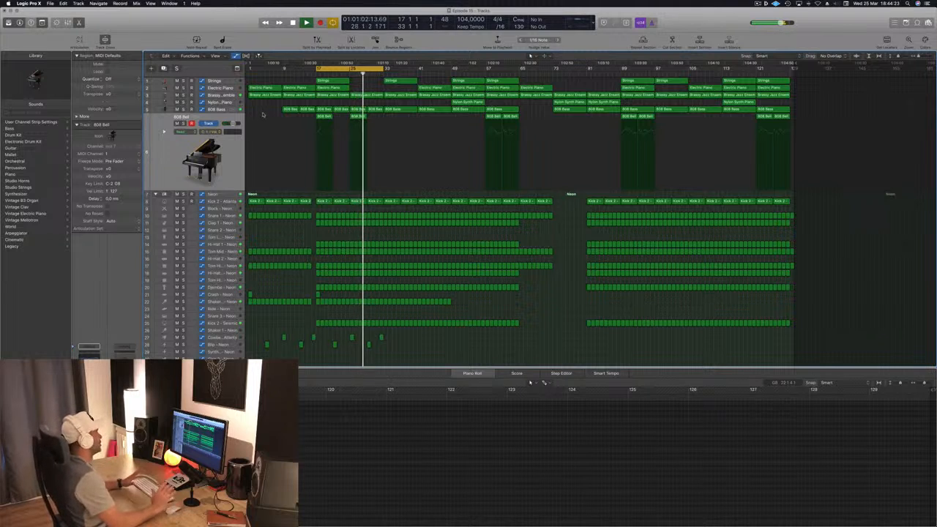
key(space)
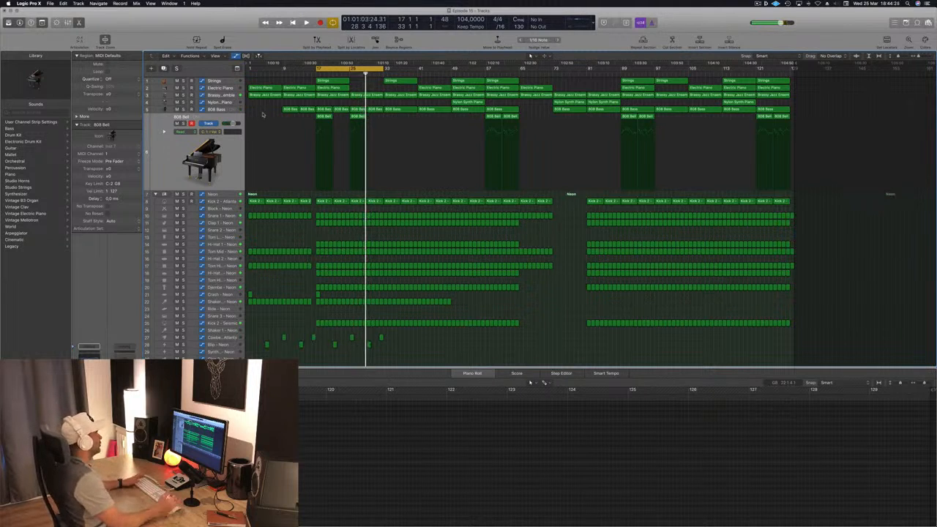
key(space)
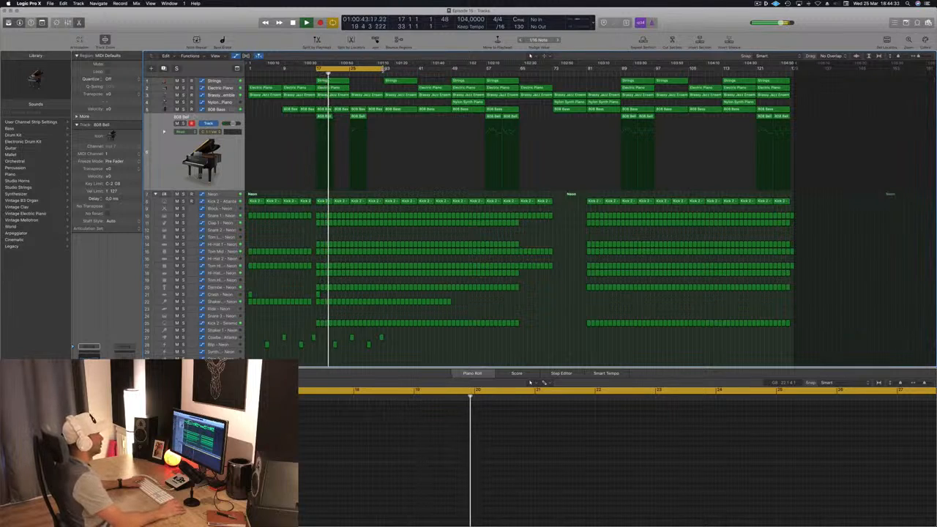
Extend the cycle range to about bar 44 and replay the Brassy Jazz Ensemble transition from about bar 32
click(374, 75)
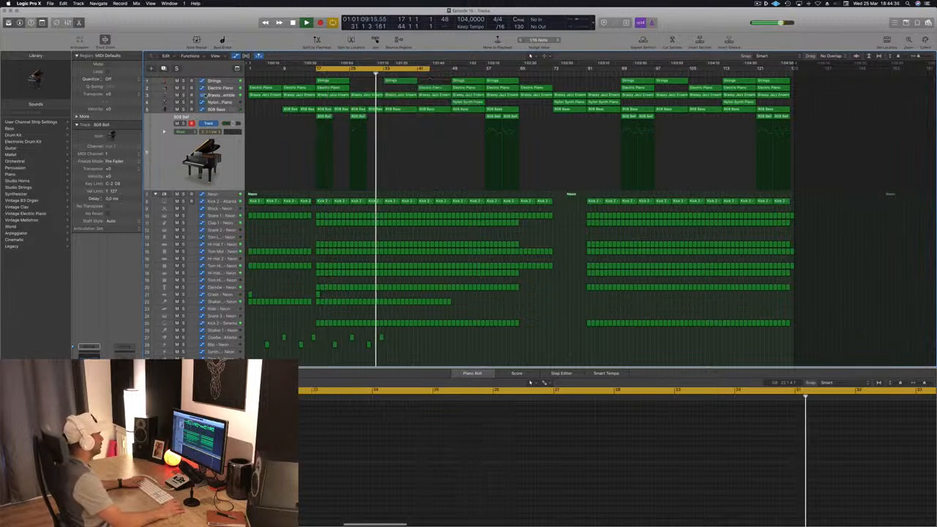
click(368, 97)
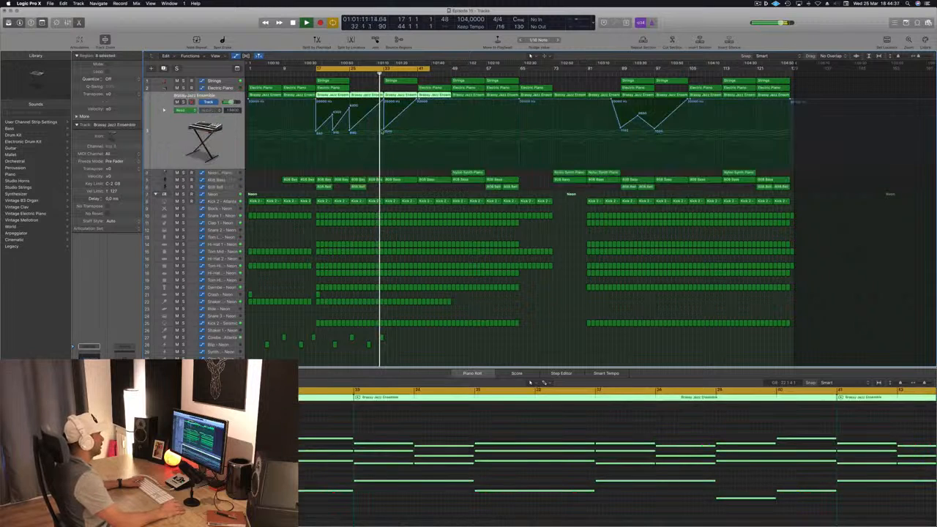
click(384, 131)
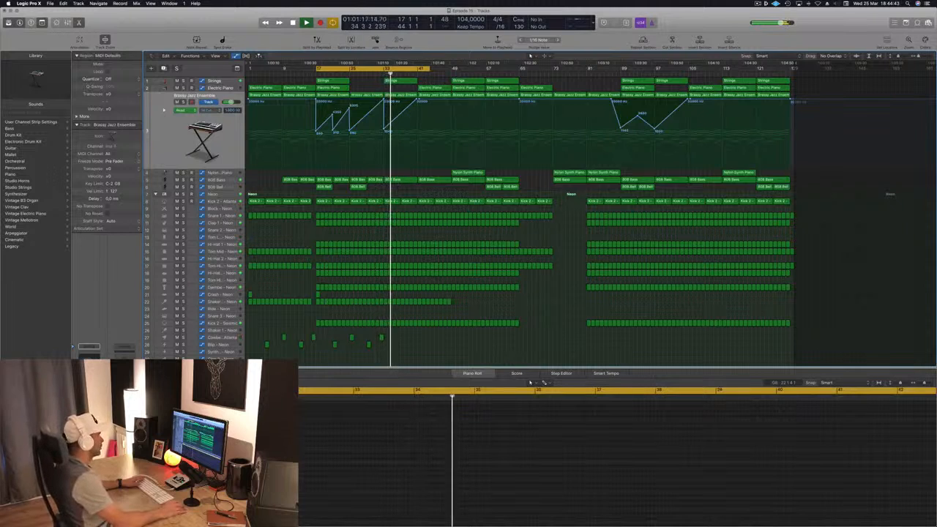
click(380, 74)
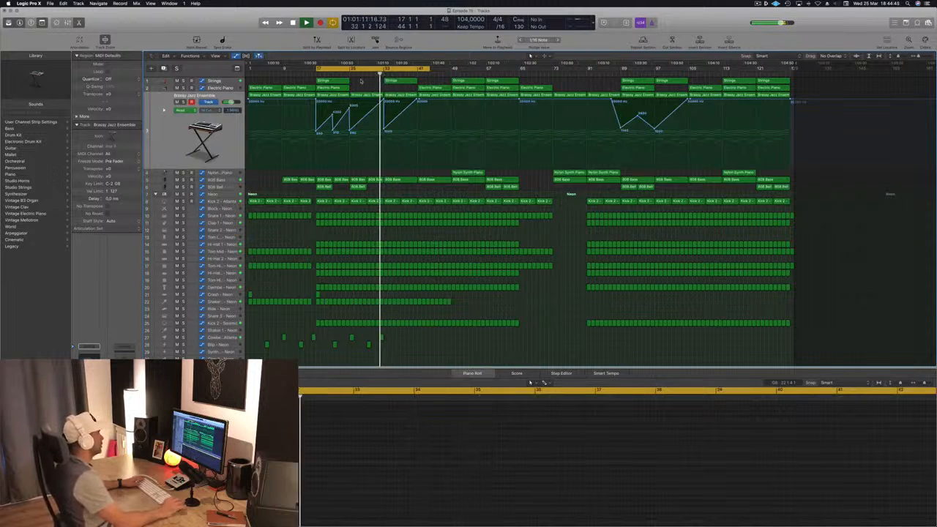
Copy the Electric Piano region at bar 41 to bar 33, and move the Nylon Synth Piano region from bar 49 to exactly bar 33
drag(434, 89, 400, 90)
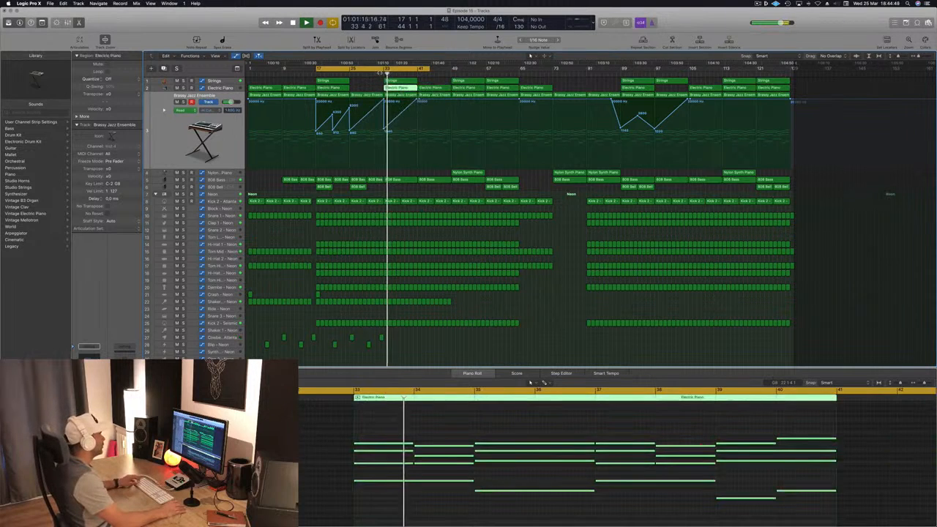
key(super+Right)
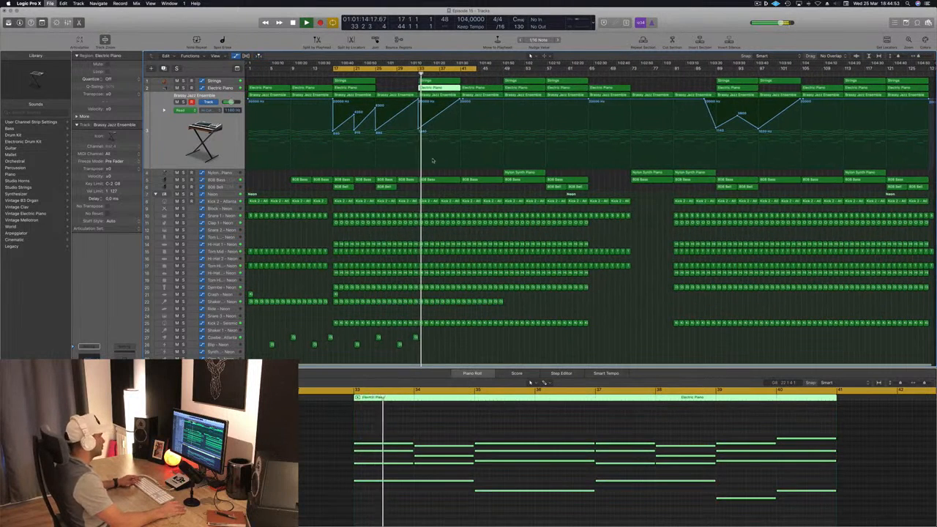
drag(529, 173, 441, 177)
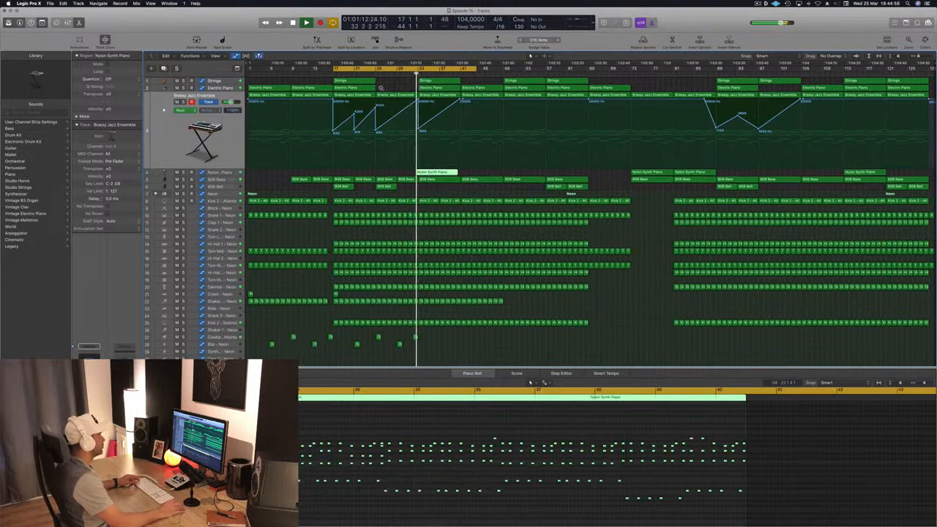
scroll(407, 121, up, 5)
scroll(411, 123, left, 5)
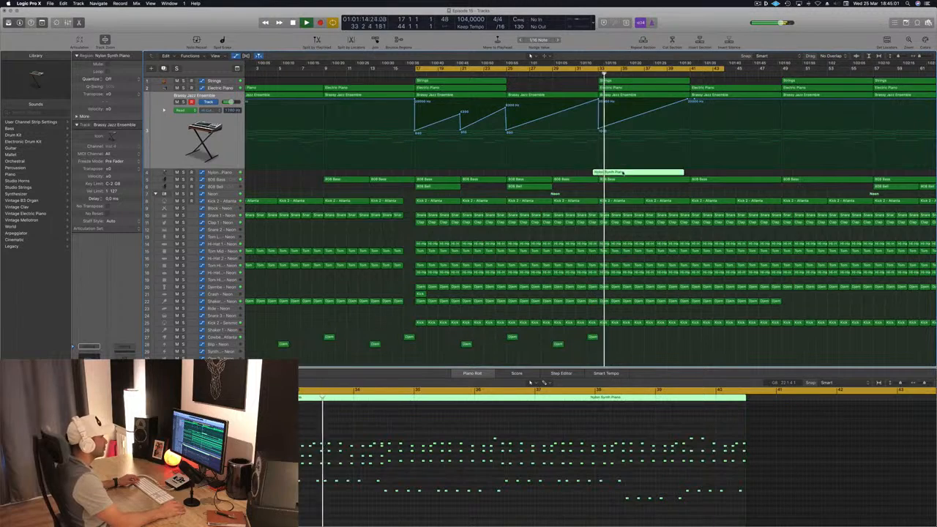
drag(622, 172, 628, 173)
scroll(591, 170, down, 5)
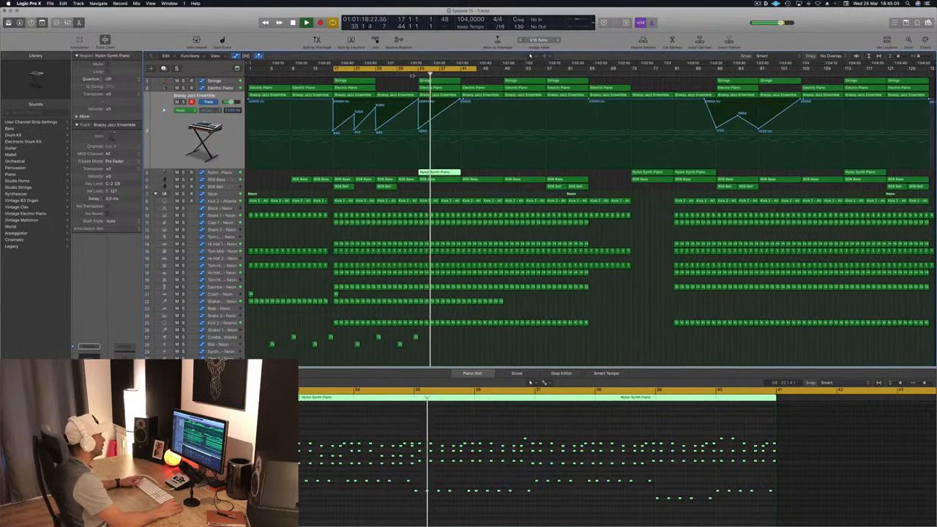
Select the Nylon Synth Piano track and shift the cycle range so that it starts at bar 33
click(225, 173)
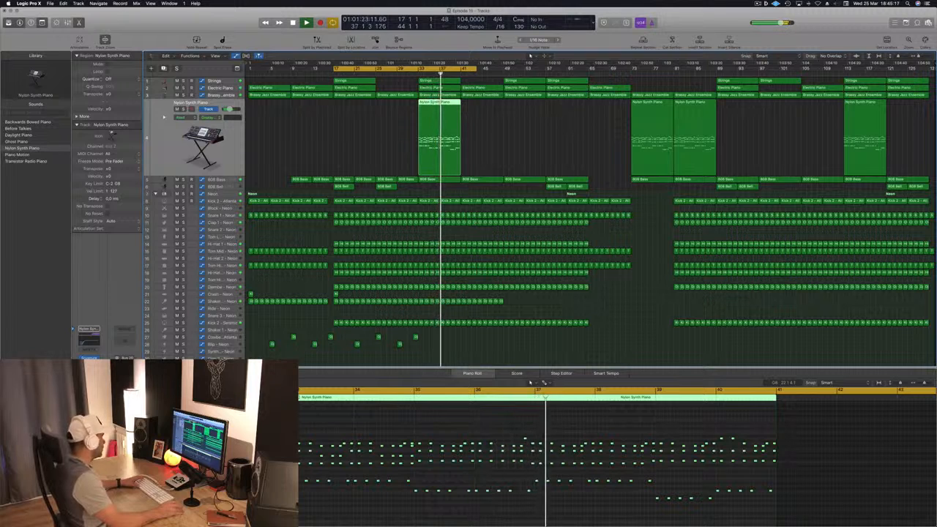
key(space)
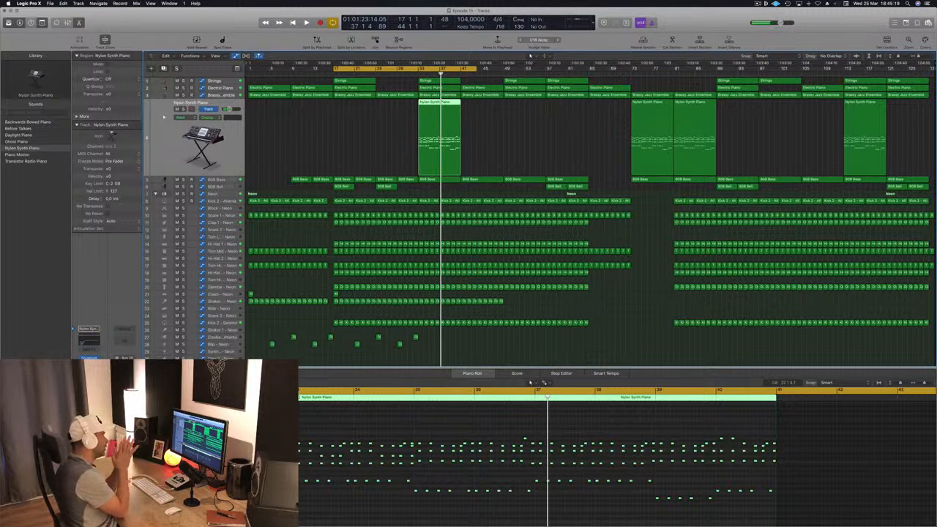
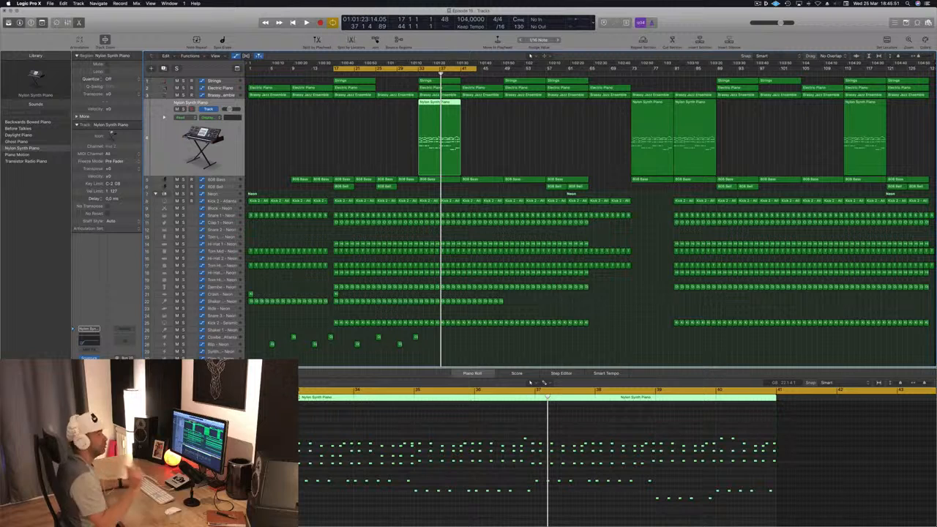
key(space)
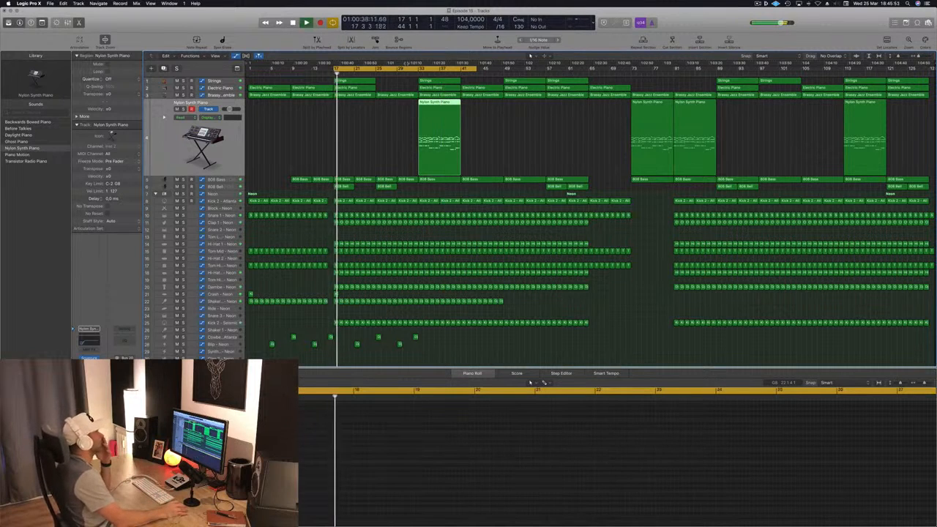
drag(418, 68, 505, 126)
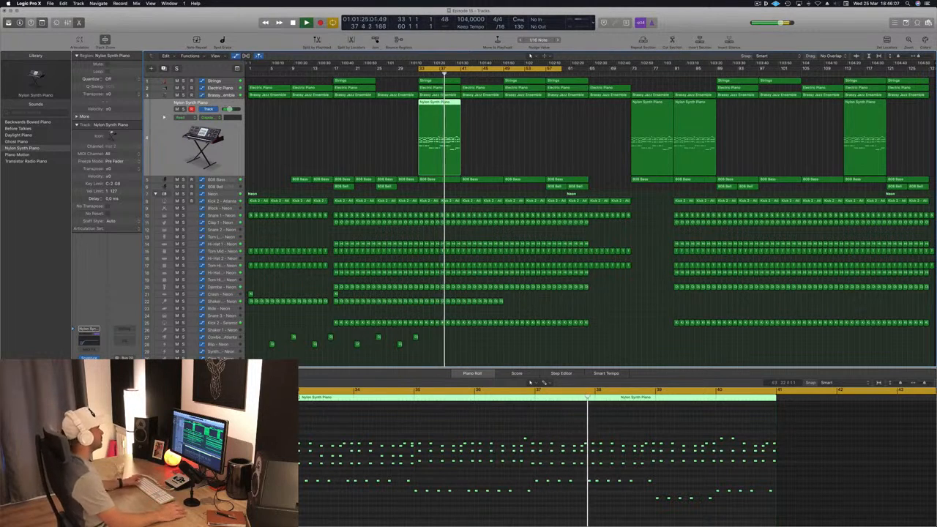
Copy the Nylon Synth Piano region at bar 33 to bar 41, directly after the original
click(493, 135)
scroll(500, 140, up, 1)
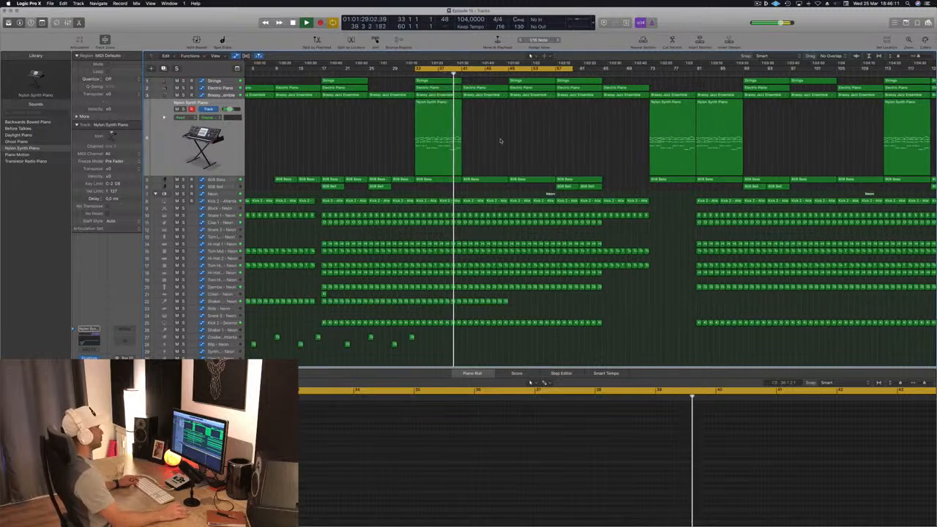
scroll(500, 140, down, 1)
click(454, 102)
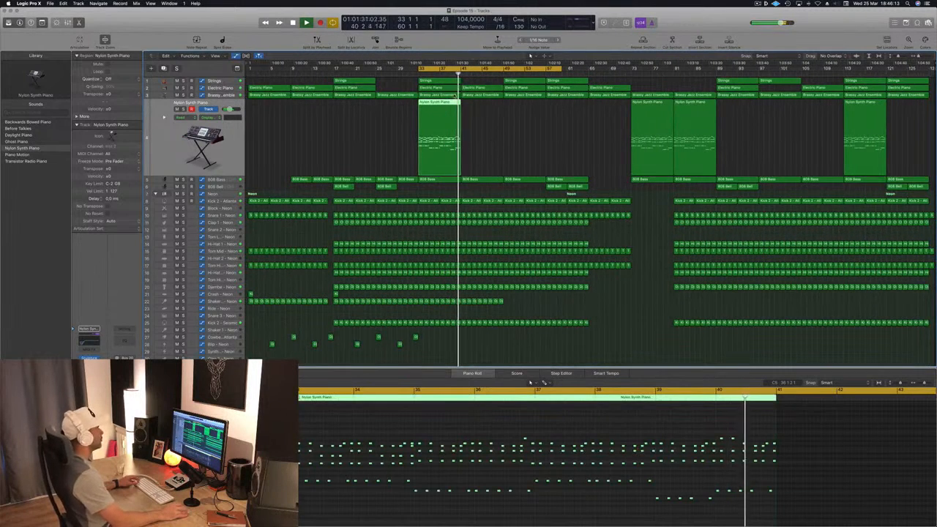
drag(455, 99, 475, 106)
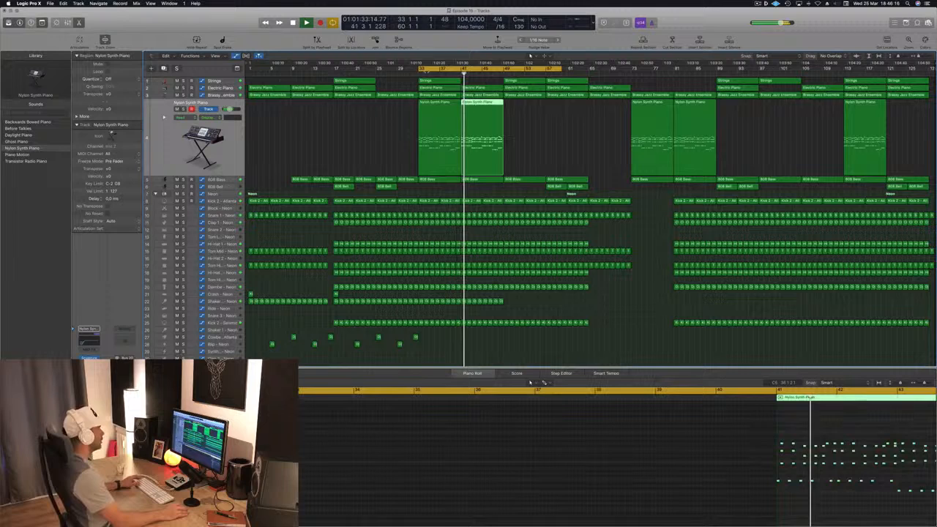
On the Brassy Jazz Ensemble track, pull the high-cut frequency automation down sharply at bar 41 so the filter rises again from there
click(209, 95)
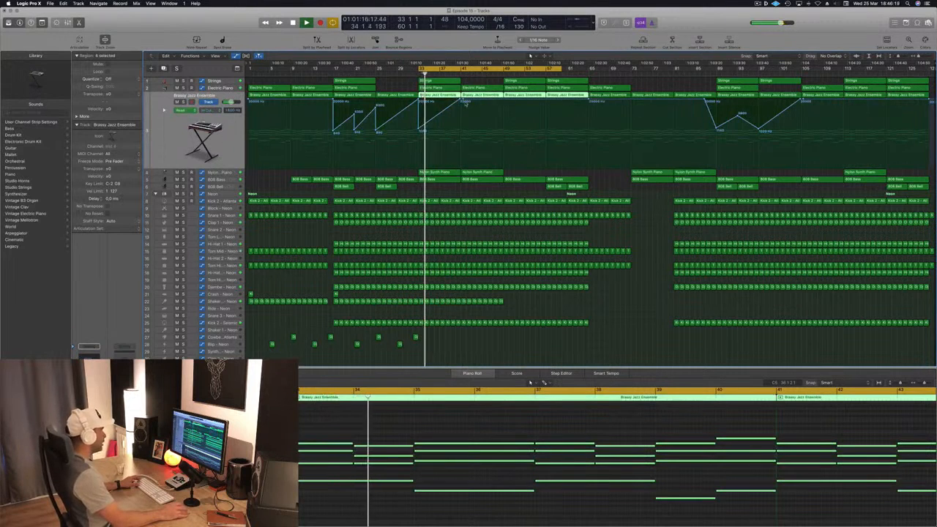
drag(464, 101, 463, 148)
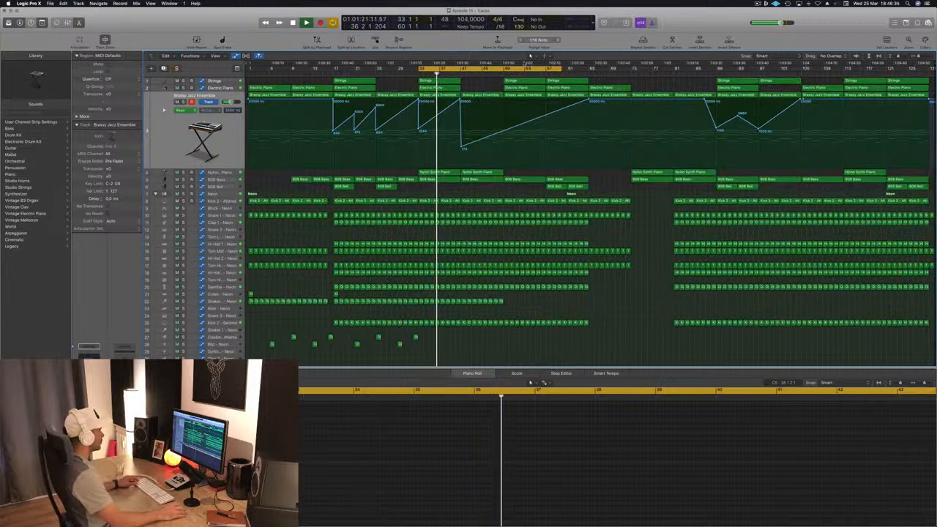
Copy the Strings region from bar 33 to bar 41, and the eight Shaker regions starting at bar 41 to bar 49
click(446, 81)
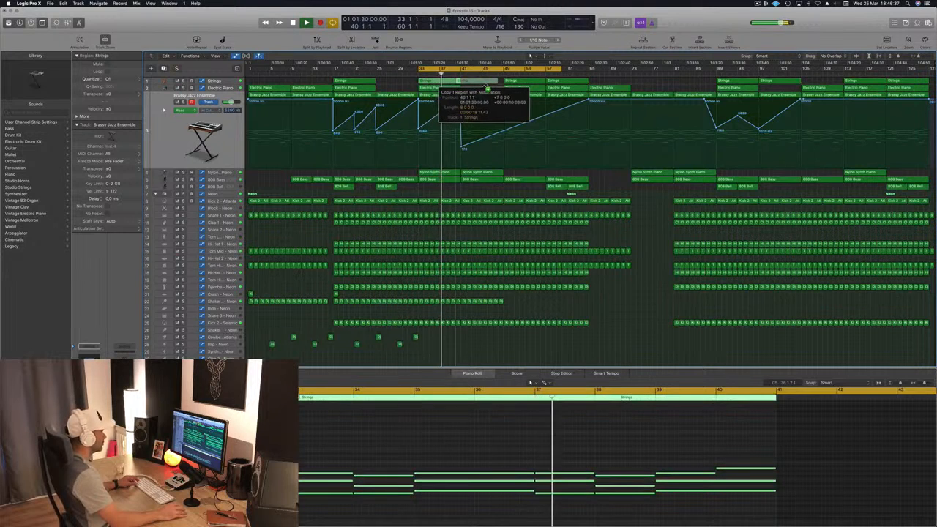
click(481, 82)
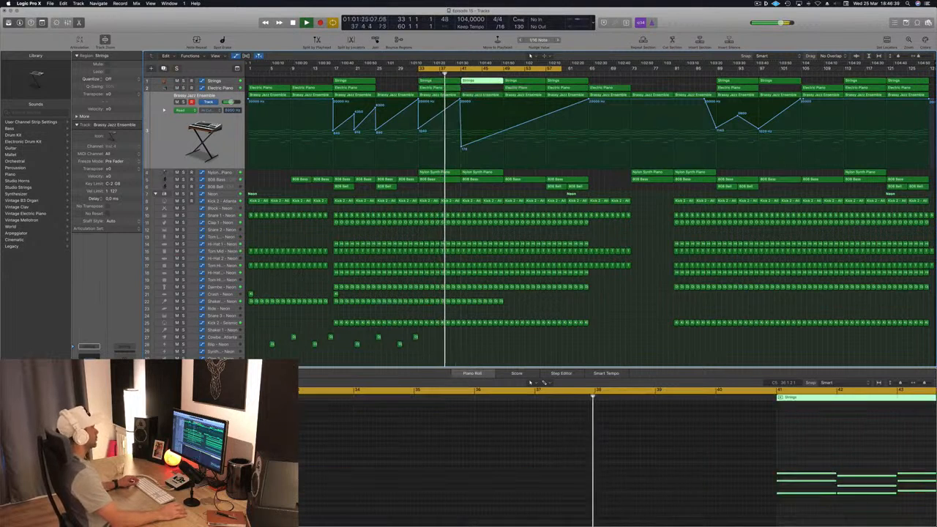
click(401, 83)
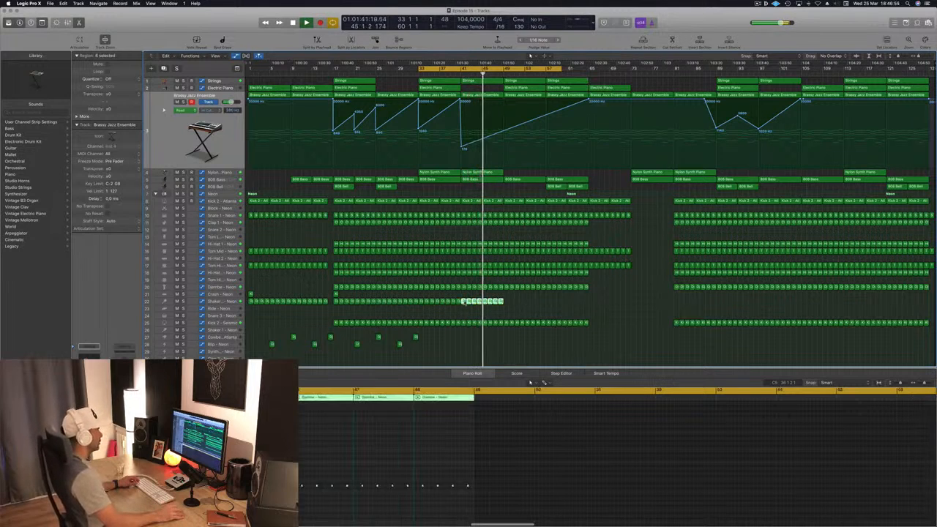
drag(467, 302, 508, 306)
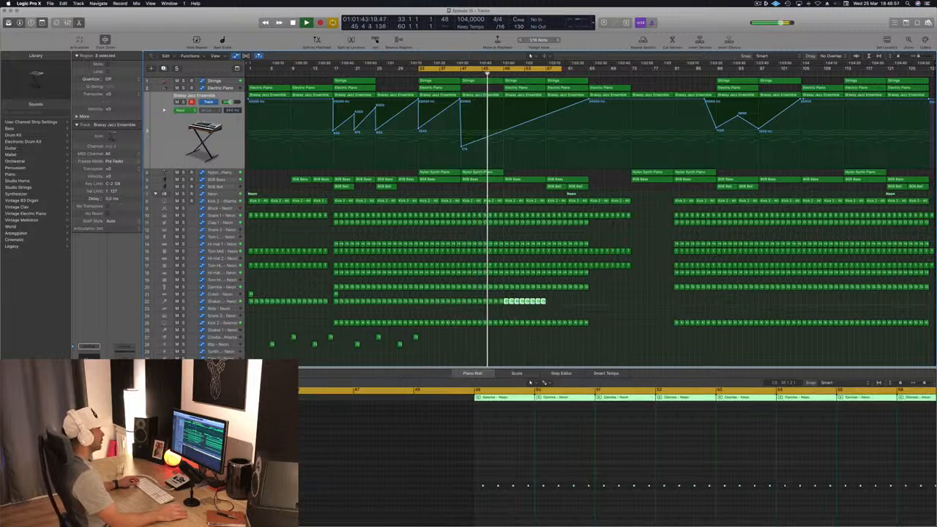
Add a high-cut automation point at bar 49 on the Brassy Jazz Ensemble, and copy the Nylon Synth Piano region from bar 41 to bar 49
click(456, 74)
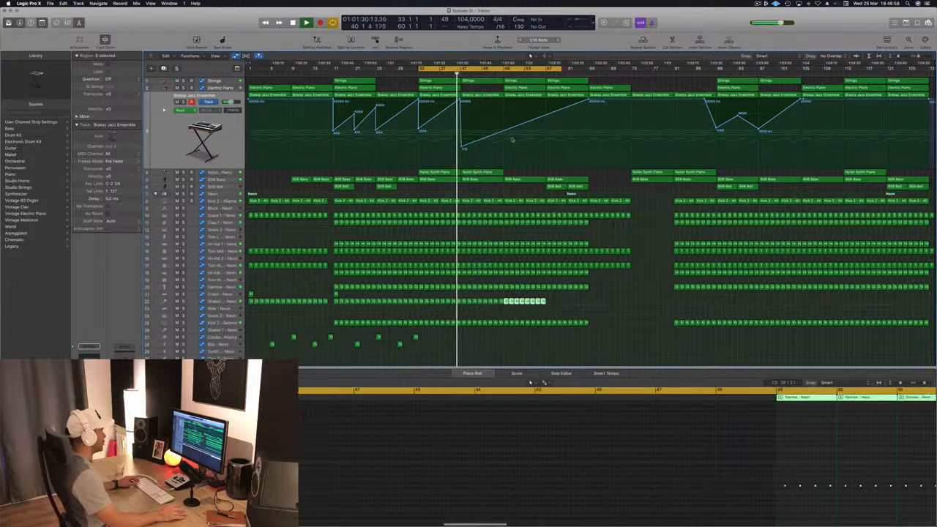
click(502, 134)
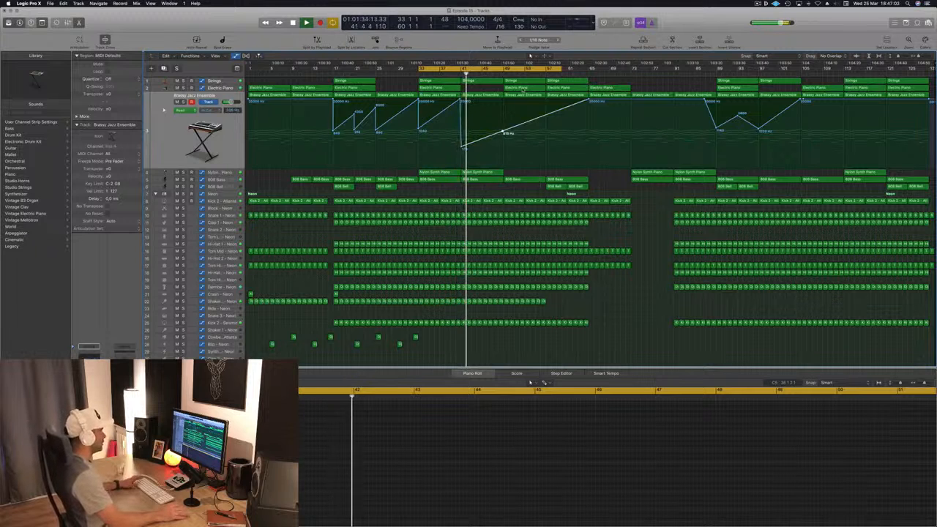
drag(494, 171, 529, 165)
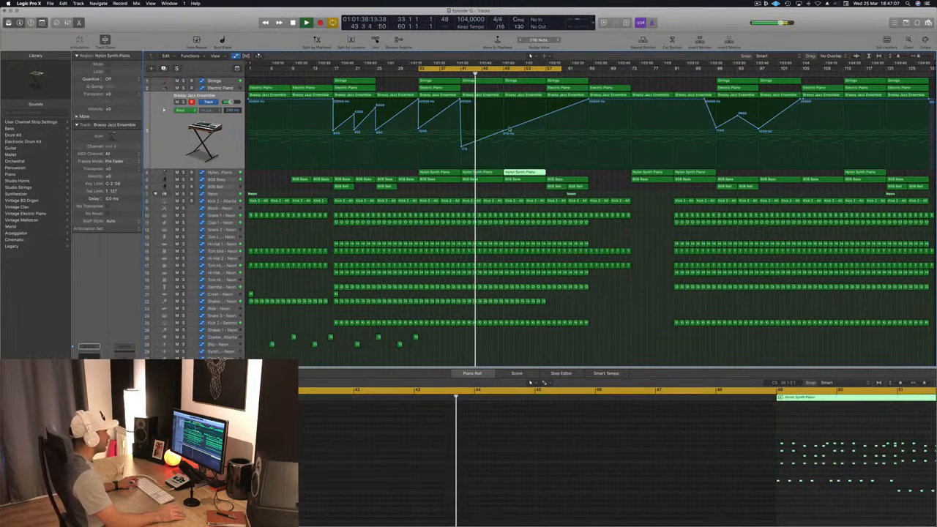
Try a sharp dip in the Brassy Jazz Ensemble high-cut automation at bar 49, and turn off the solo on Strings
click(504, 132)
drag(505, 133, 505, 140)
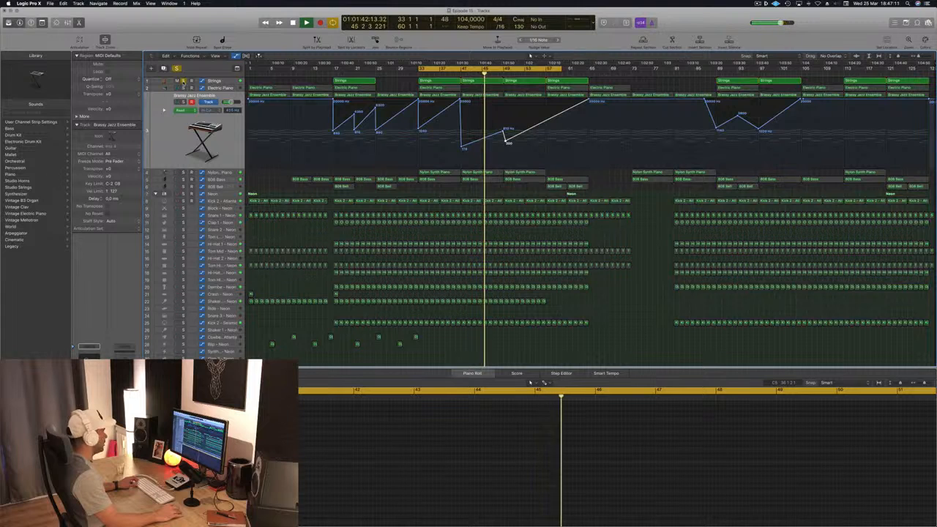
click(183, 81)
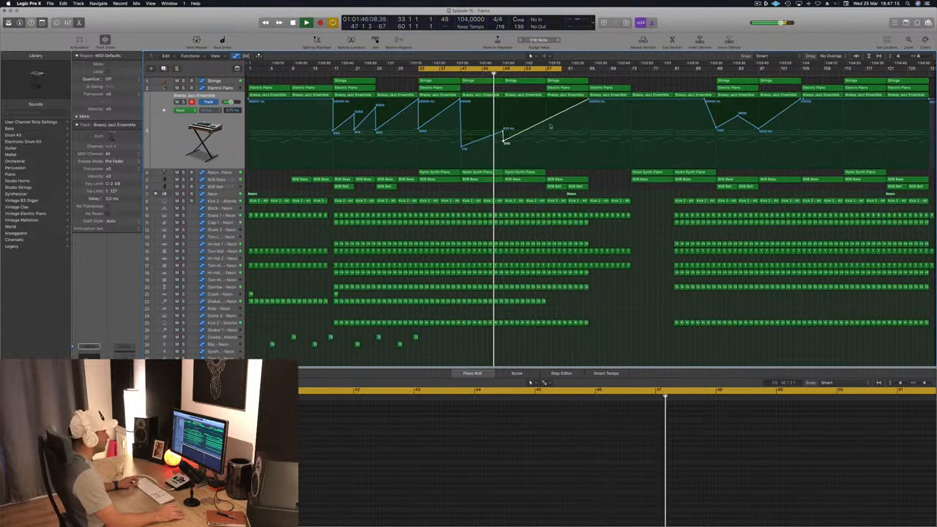
Add a high-cut automation point at bar 57 on the Brassy Jazz Ensemble, about level with the point at bar 49
drag(544, 122, 546, 132)
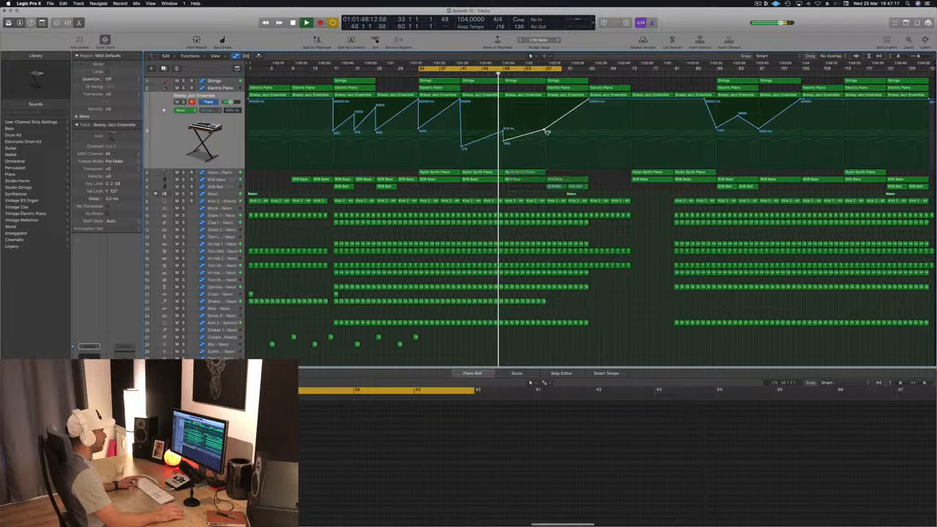
click(545, 131)
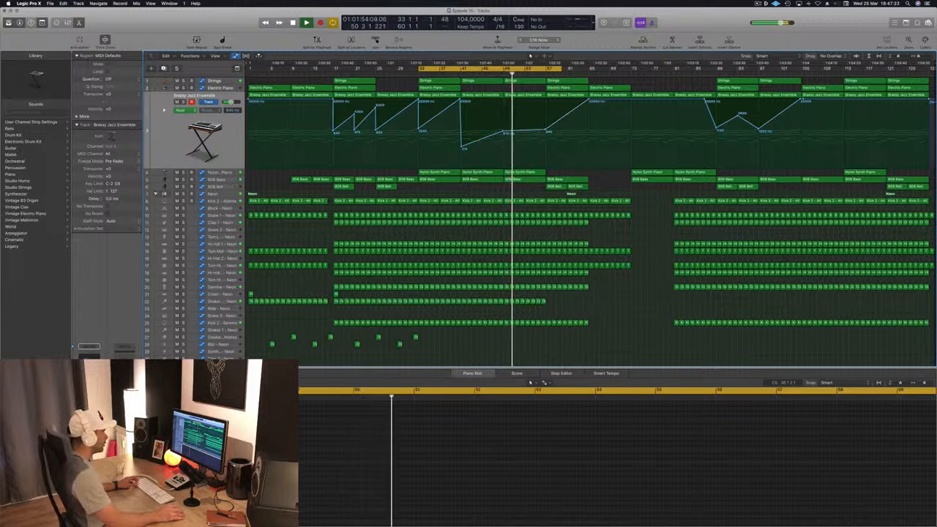
click(545, 132)
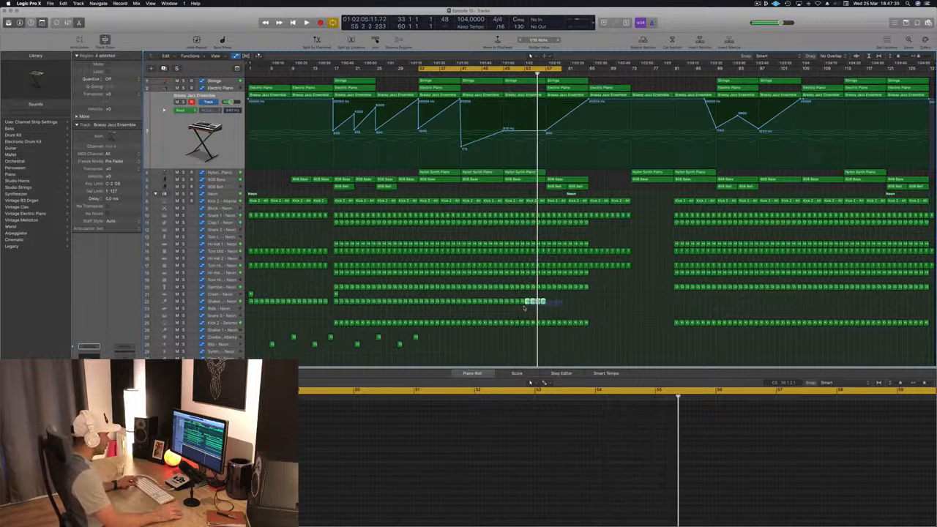
Copy the Shaker regions before bar 57 to fill the gap up to bar 65, and replay from about bar 49
drag(543, 302, 571, 303)
click(608, 305)
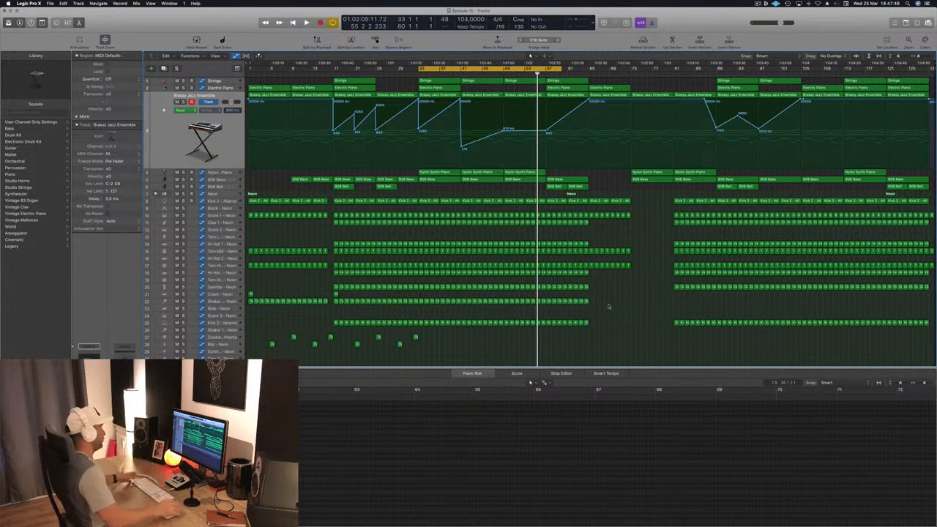
key(space)
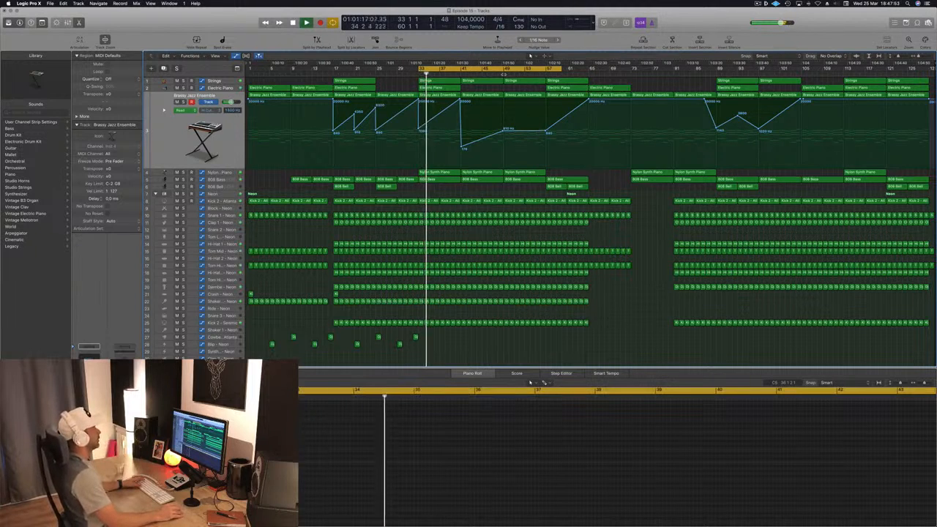
click(503, 74)
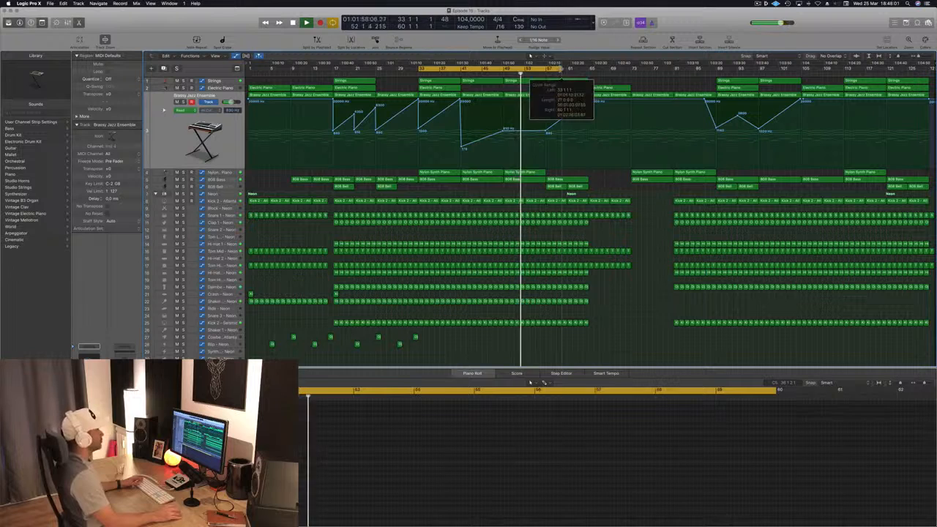
Adjust the cycle range so that it ends at bar 65, replaying the section from bar 49
drag(561, 68, 551, 68)
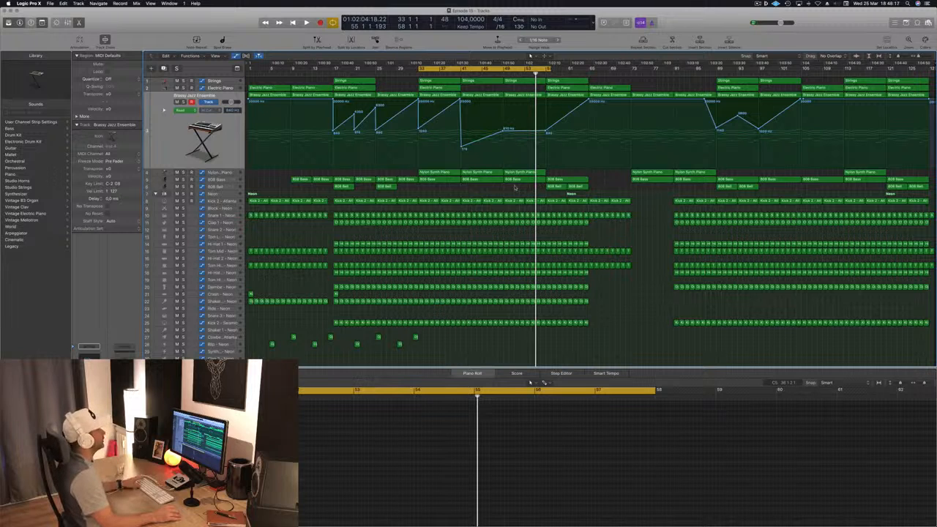
key(space)
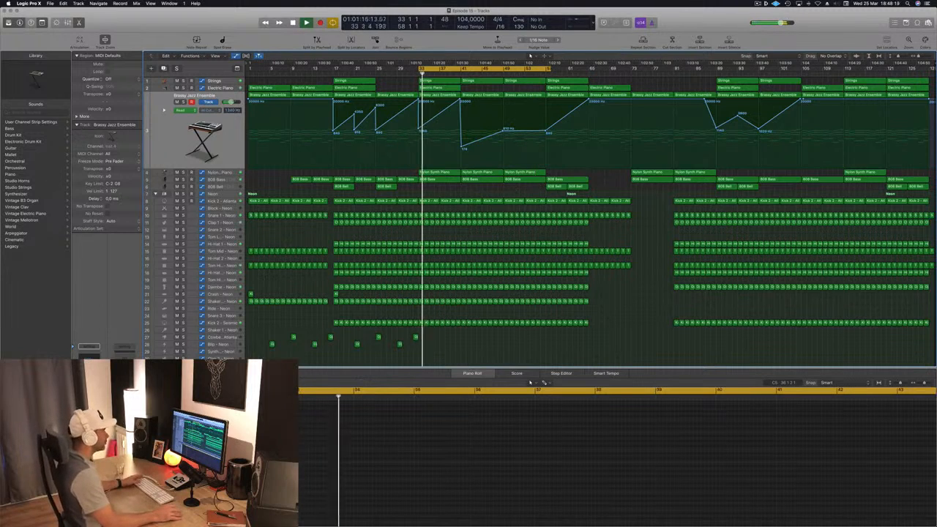
click(503, 73)
click(560, 95)
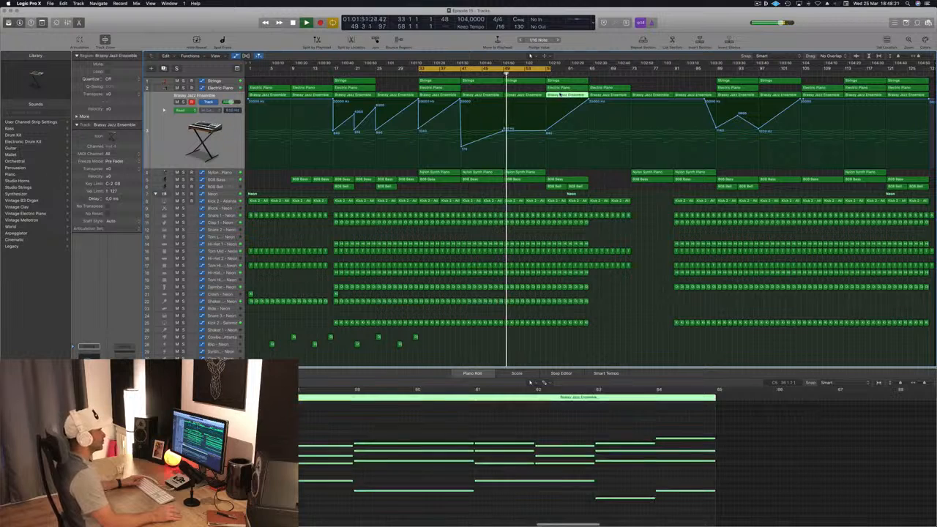
drag(550, 70, 589, 77)
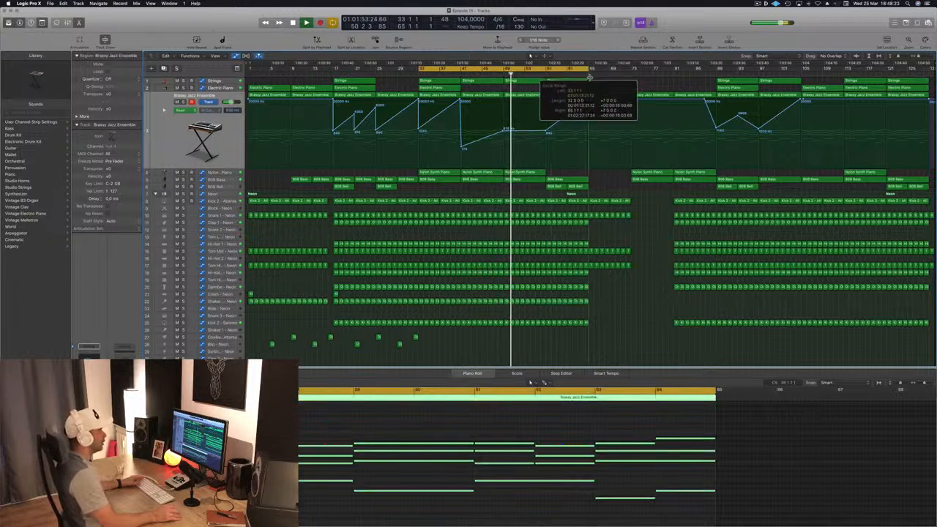
Delete the Electric Piano region at bar 57
click(601, 178)
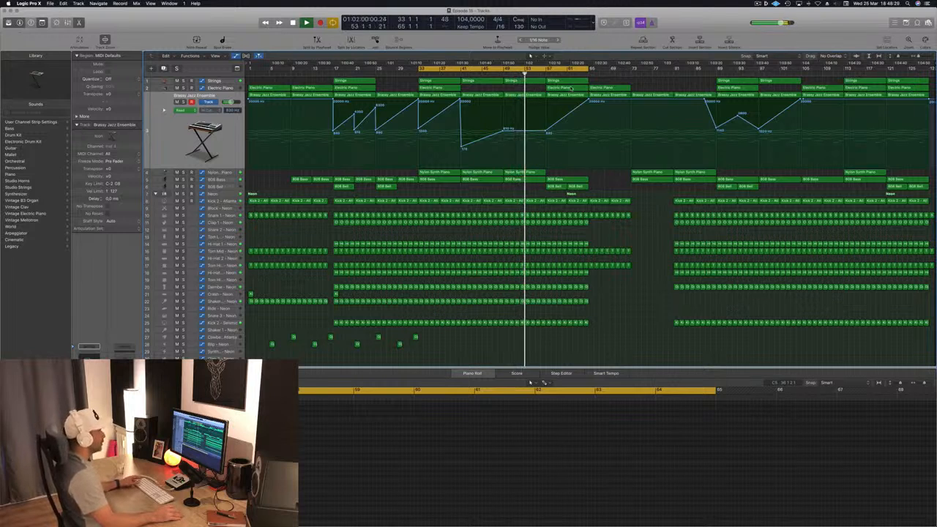
click(570, 89)
click(605, 177)
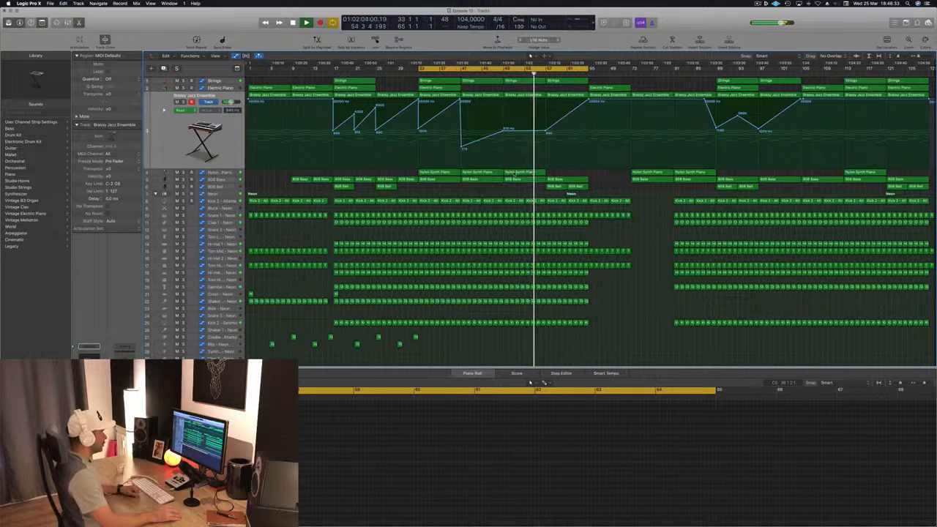
Check the Nylon Synth Piano region at bar 49 and the Crash track's region at bar 17 while the section plays
click(516, 173)
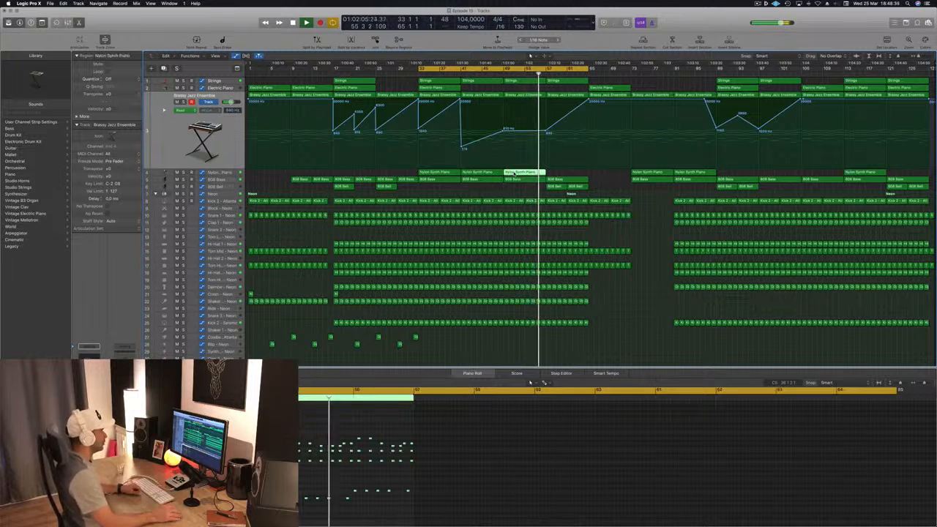
click(335, 295)
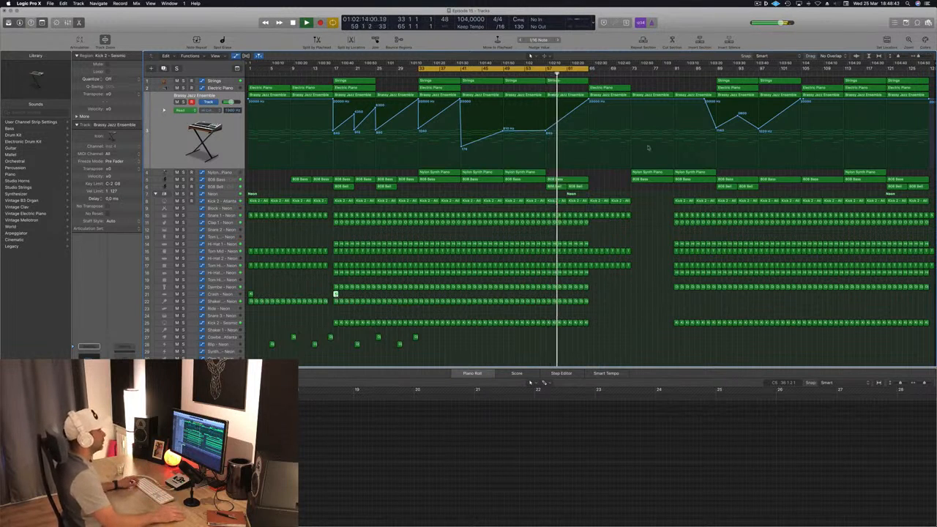
click(611, 181)
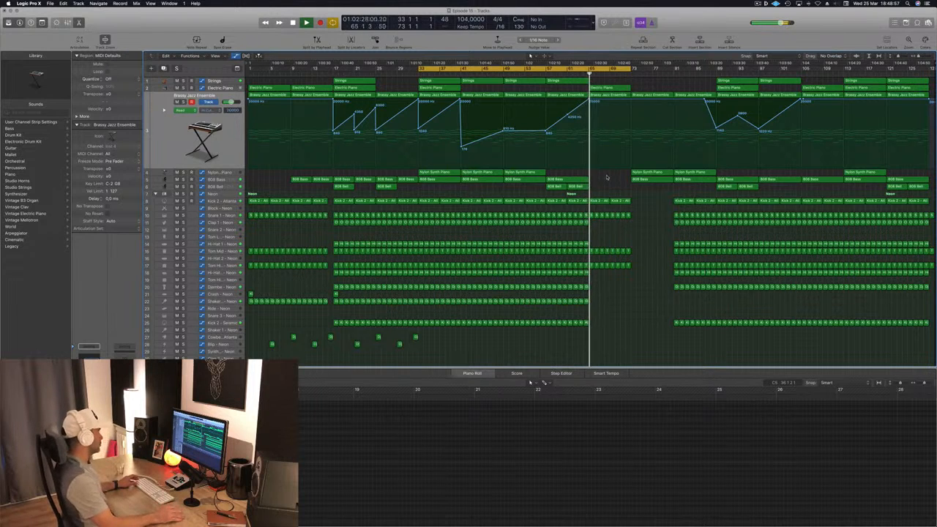
Save the project and replay the section from about bar 56 into the part after bar 65
click(614, 87)
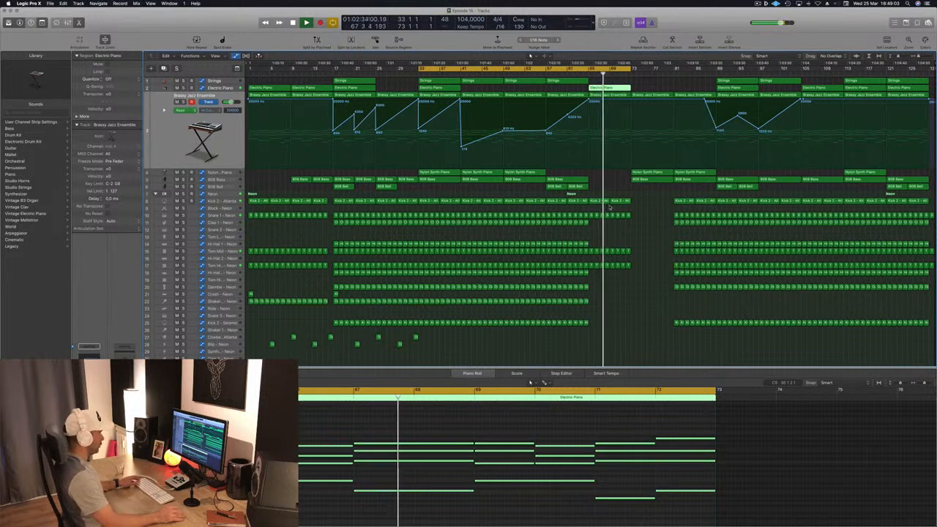
key(space)
key(space)
key(super+s)
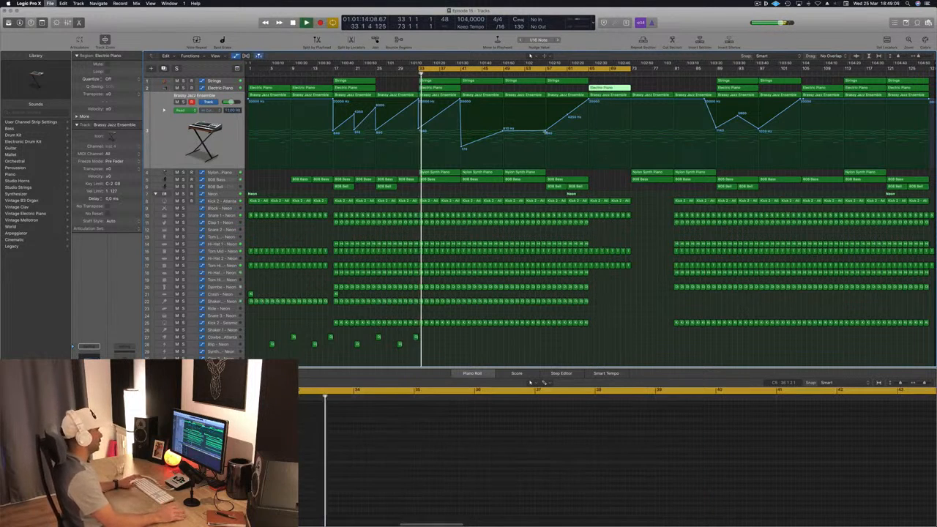
click(541, 72)
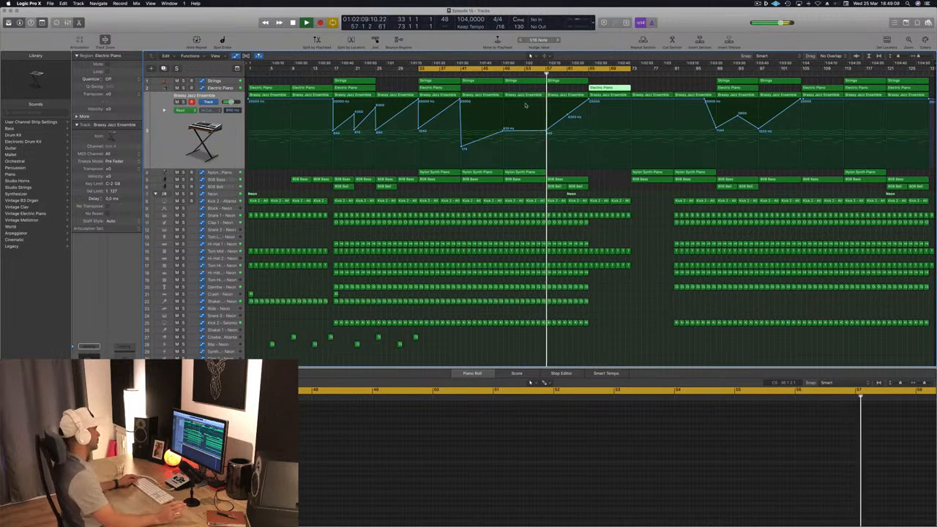
click(611, 188)
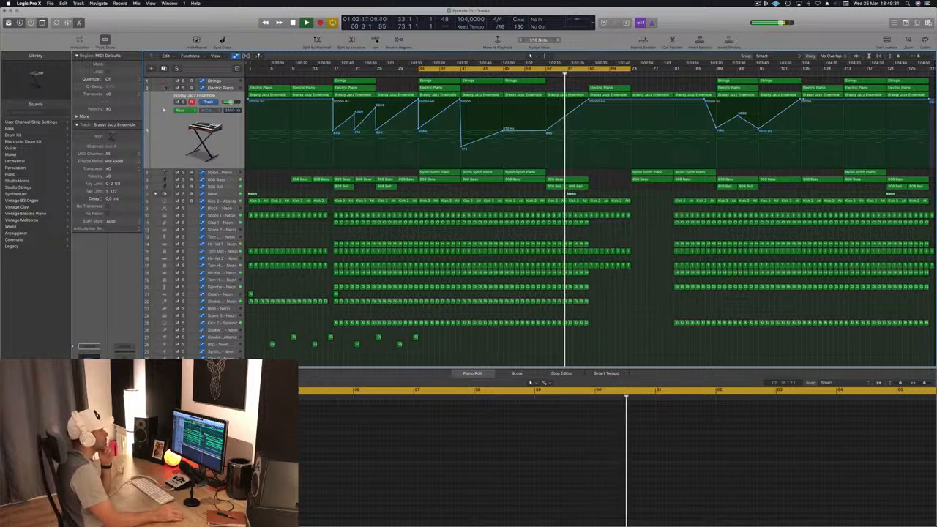
Try to drop the Brassy Jazz Ensemble high-cut automation steeply at bar 65
click(589, 99)
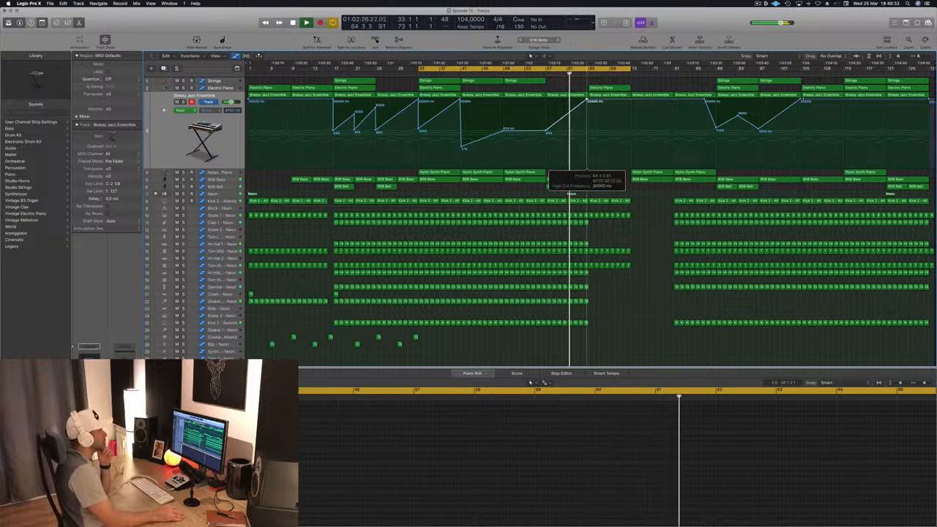
drag(589, 100, 589, 153)
click(585, 98)
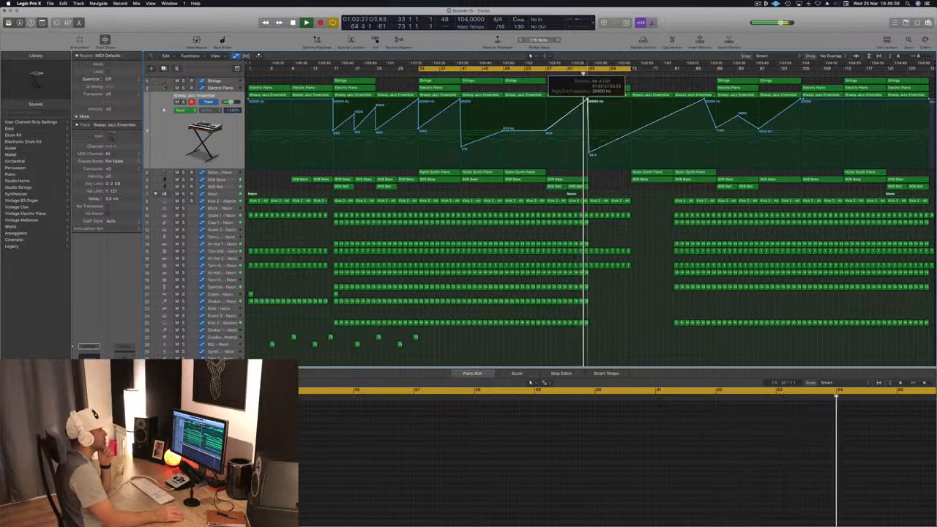
drag(589, 154, 590, 156)
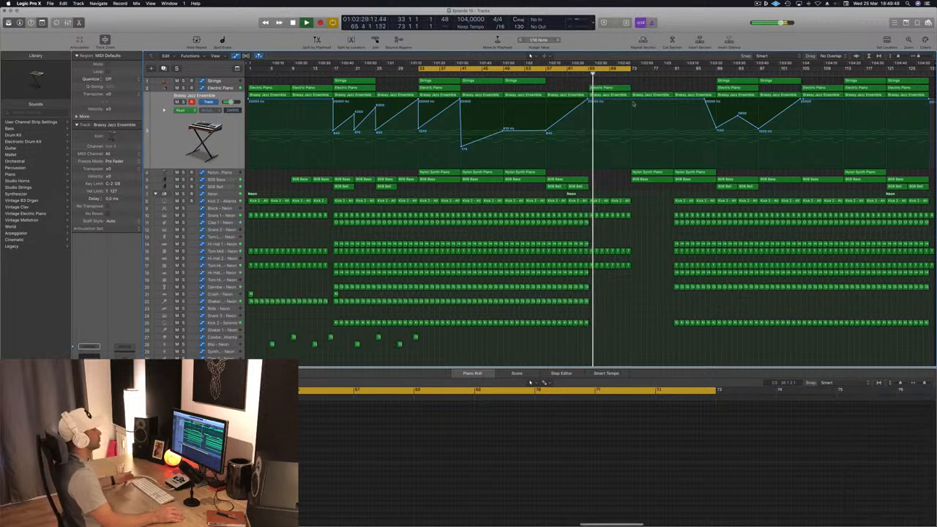
Pull the Brassy Jazz Ensemble high-cut automation down at bar 73, and extend the cycle range to bar 89
drag(632, 101, 632, 139)
drag(638, 69, 716, 78)
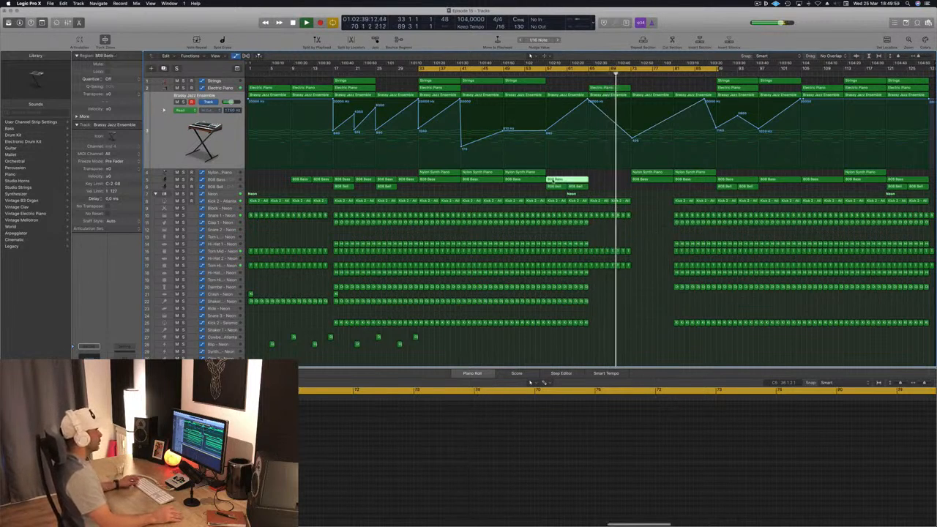
Copy the 808 Bass region from bar 57 to bar 65
drag(560, 180, 599, 184)
drag(601, 140, 597, 172)
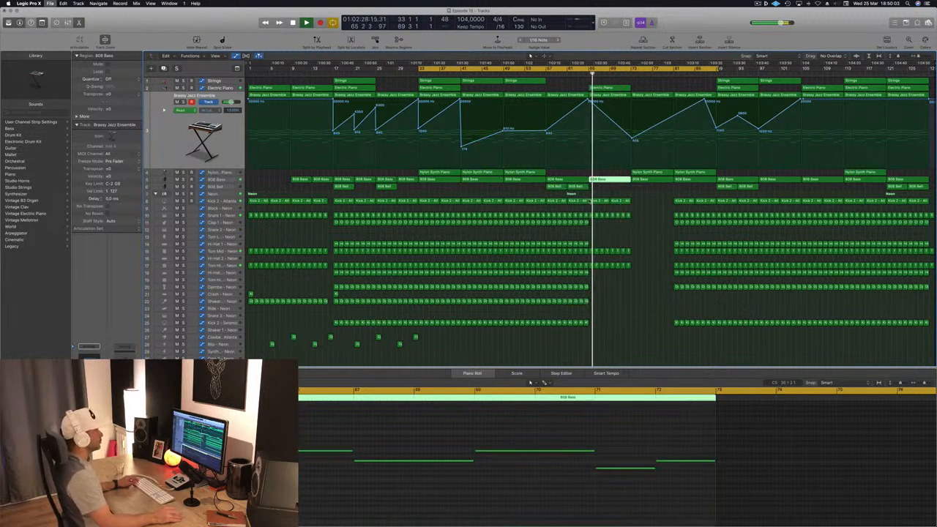
Delete all drum regions between bars 81 and 89, and remove the Electric Piano region at bar 65
click(612, 187)
click(613, 180)
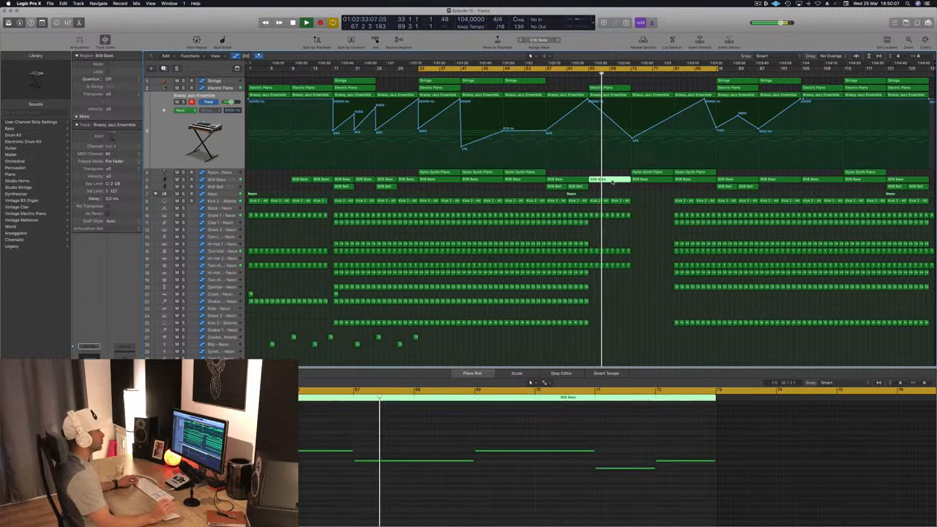
click(652, 215)
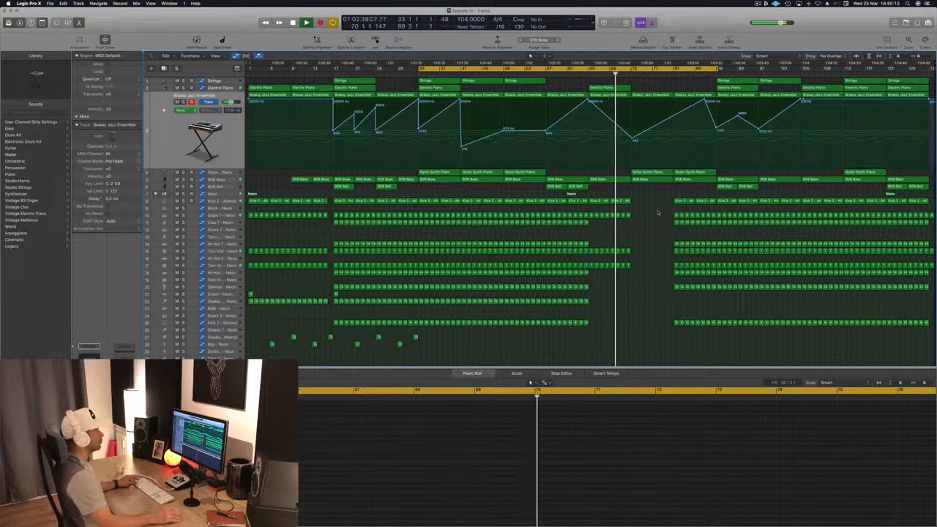
drag(664, 204, 696, 354)
key(Delete)
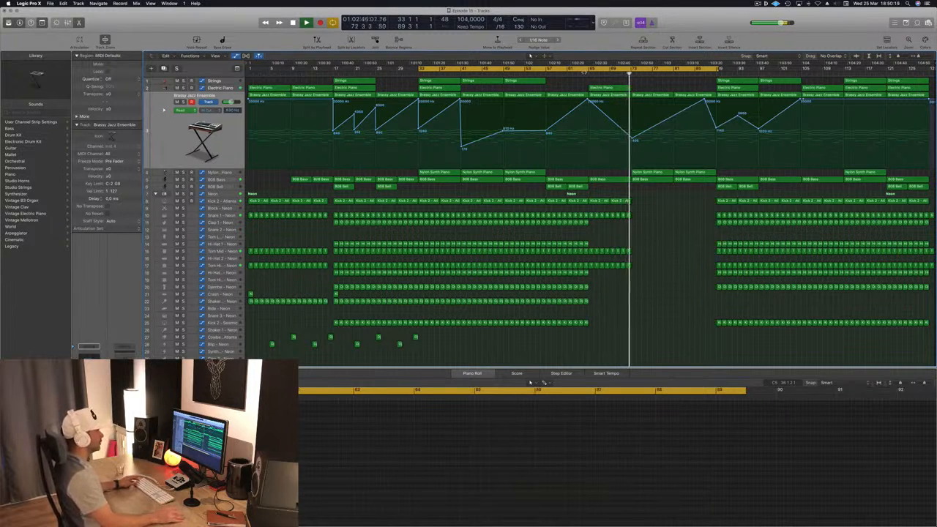
click(617, 88)
key(Delete)
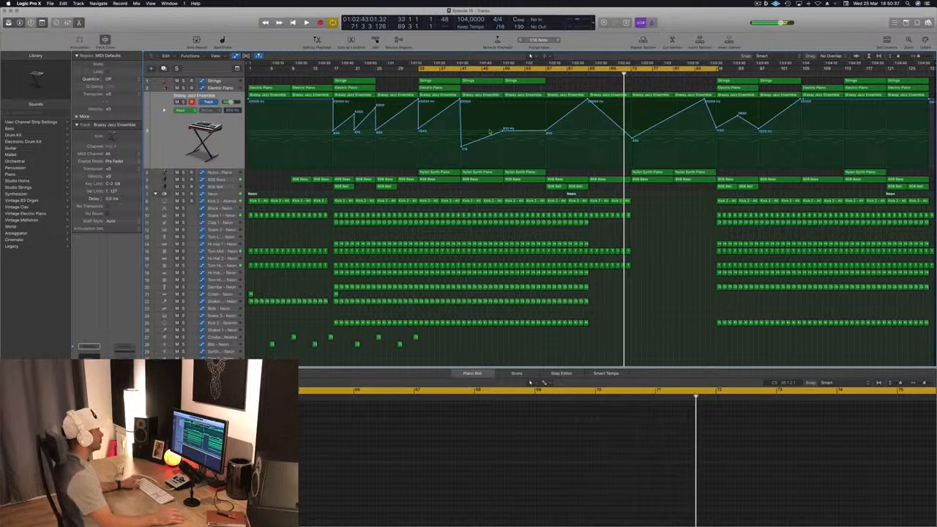
Copy a Djembe region onto the Ride track at bar 33 and shift its notes onto the off-beats
key(space)
key(space)
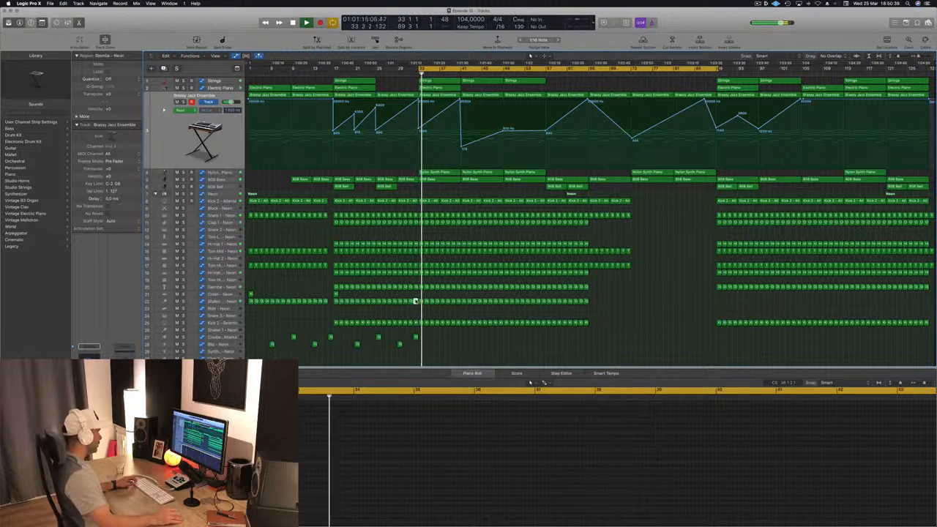
key(r)
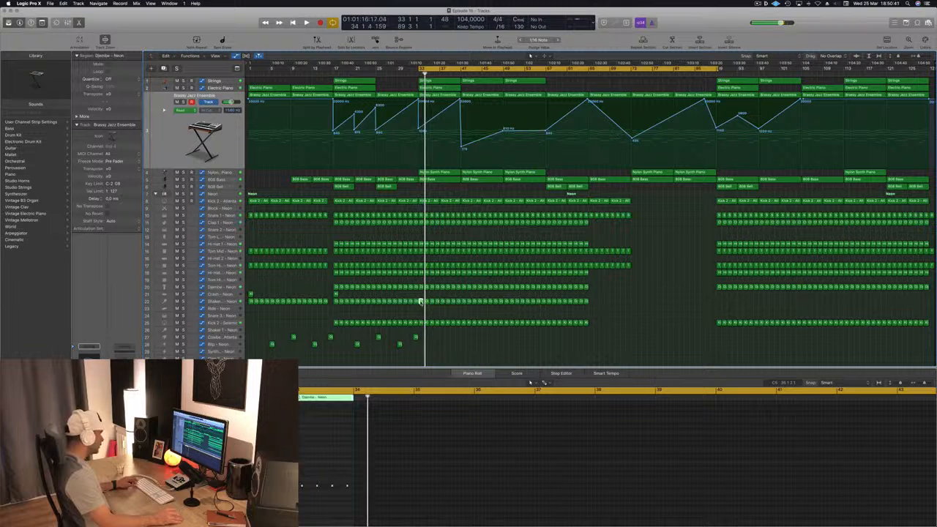
drag(421, 300, 421, 308)
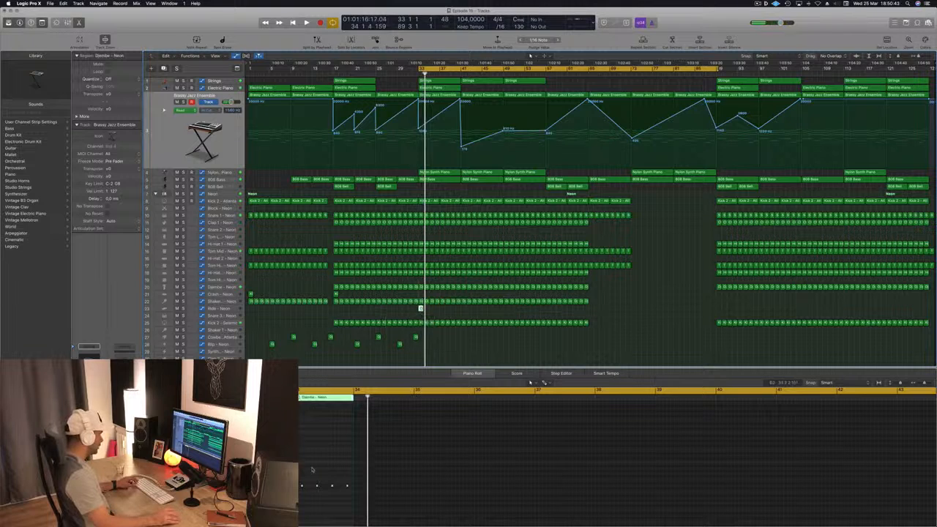
drag(300, 482, 349, 494)
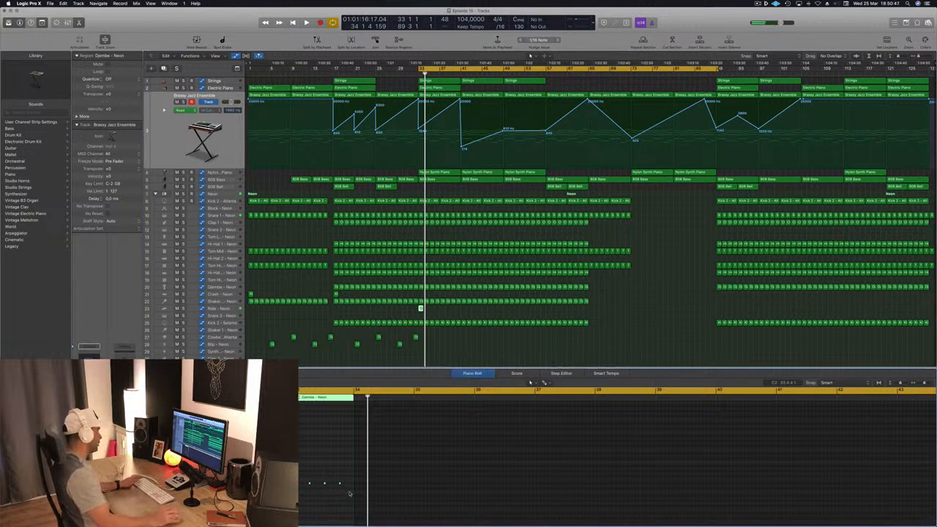
Play back the new Ride region from bar 33 and set the Ride track's volume to -17.0 dB
key(space)
click(219, 308)
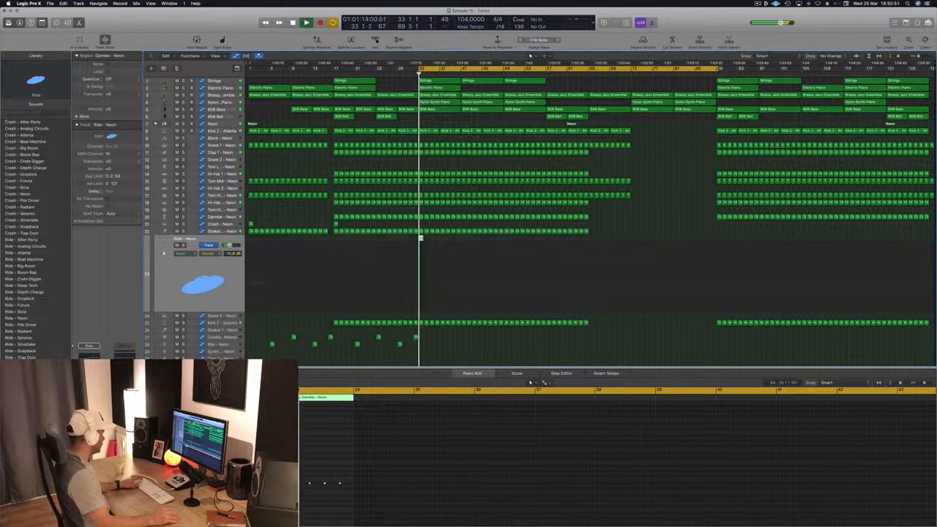
key(space)
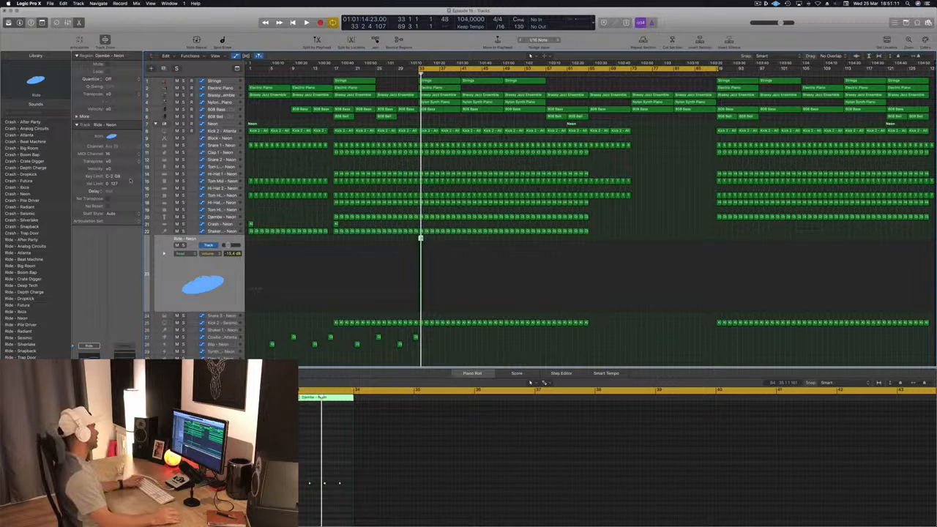
key(space)
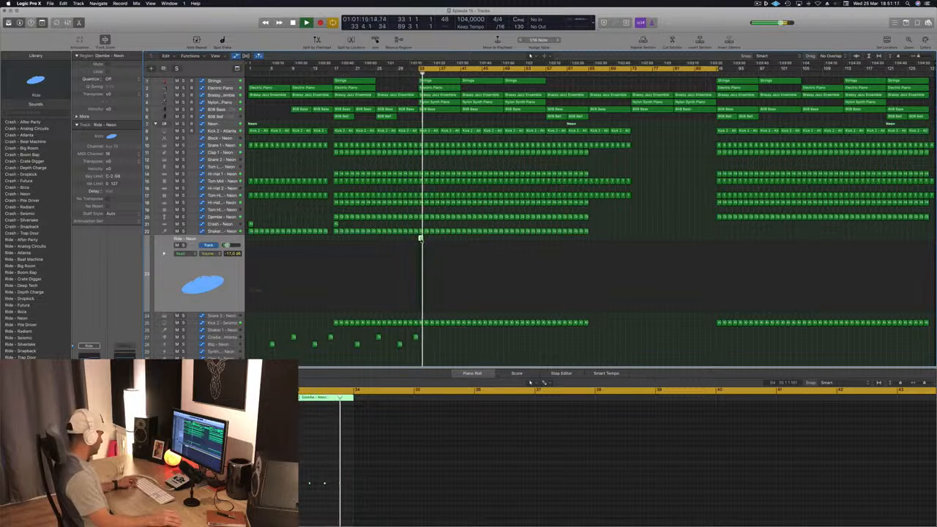
Repeat the Ride region along its track from bar 33 up to bar 65, and select all the Ride regions
drag(420, 238, 506, 242)
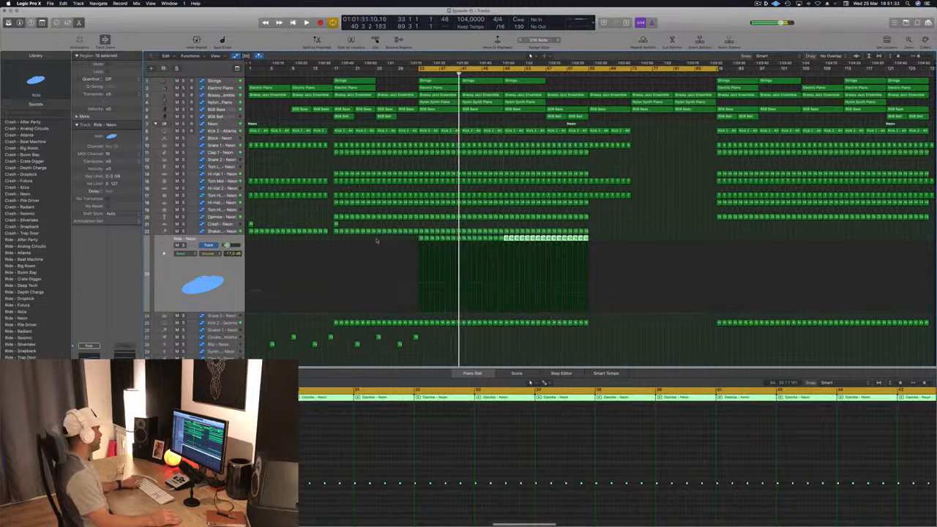
key(space)
click(175, 293)
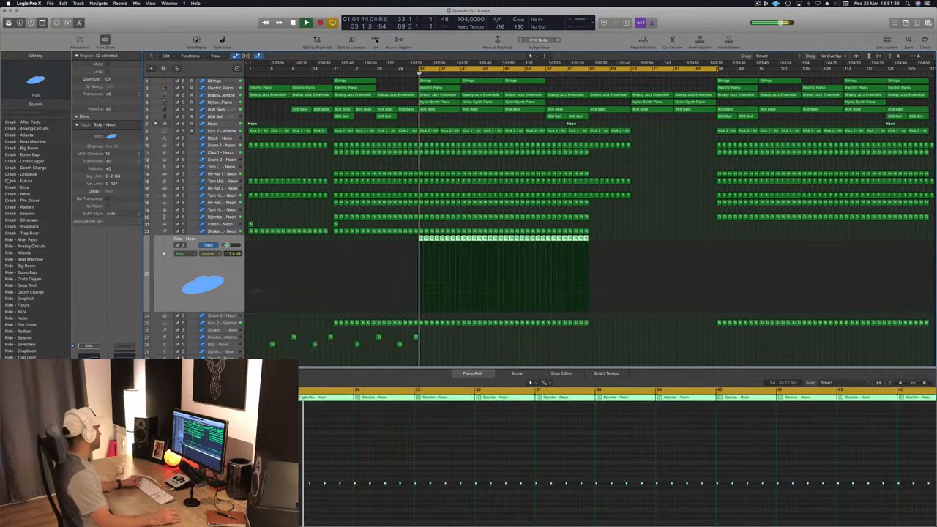
Audition alternative ride sounds from Ride - After Party through Ride - Ibiza during playback, and return to Ride - Neon
click(24, 240)
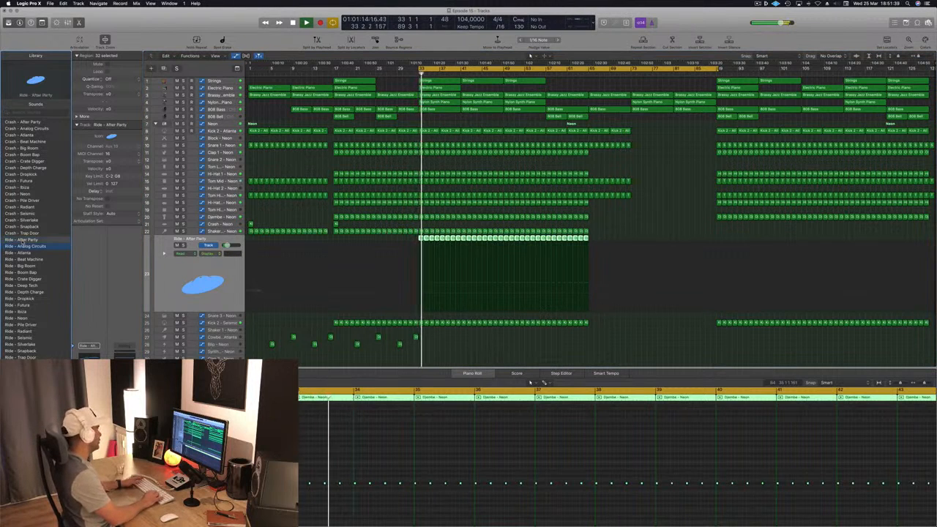
key(Down)
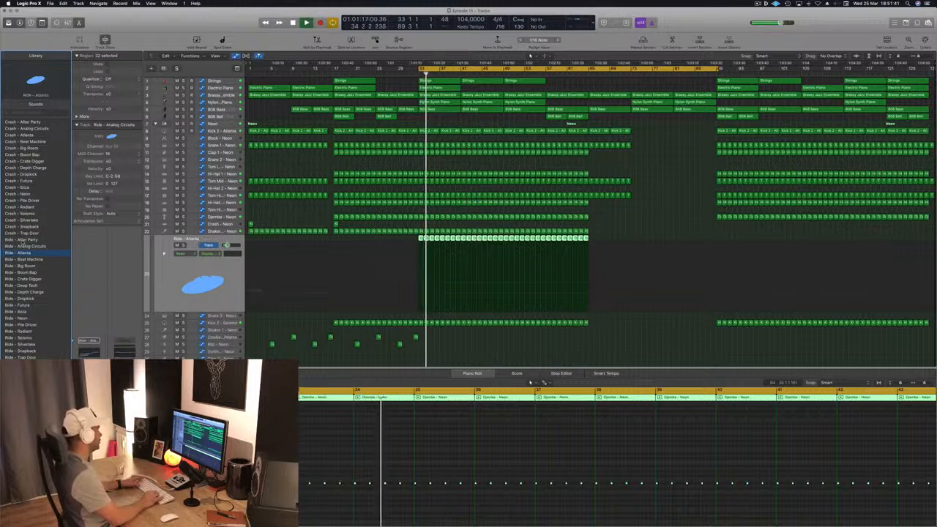
key(Down)
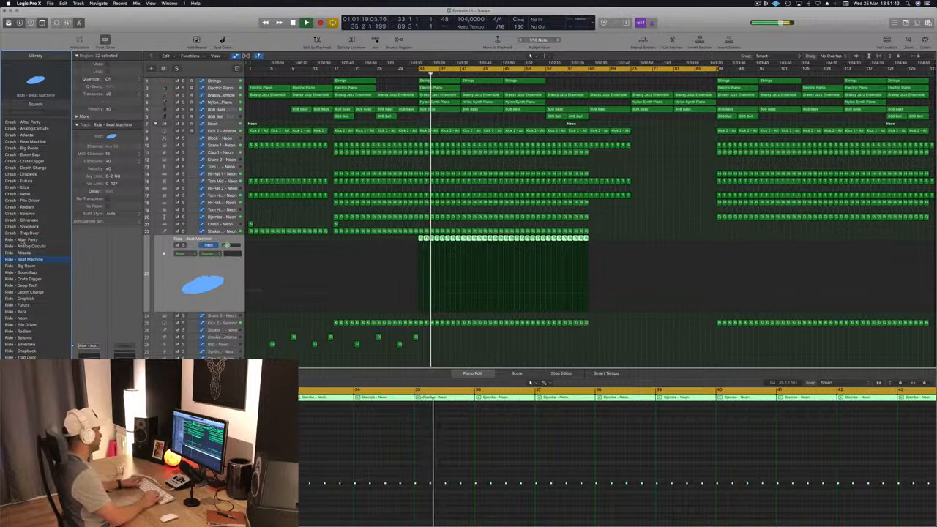
key(Down)
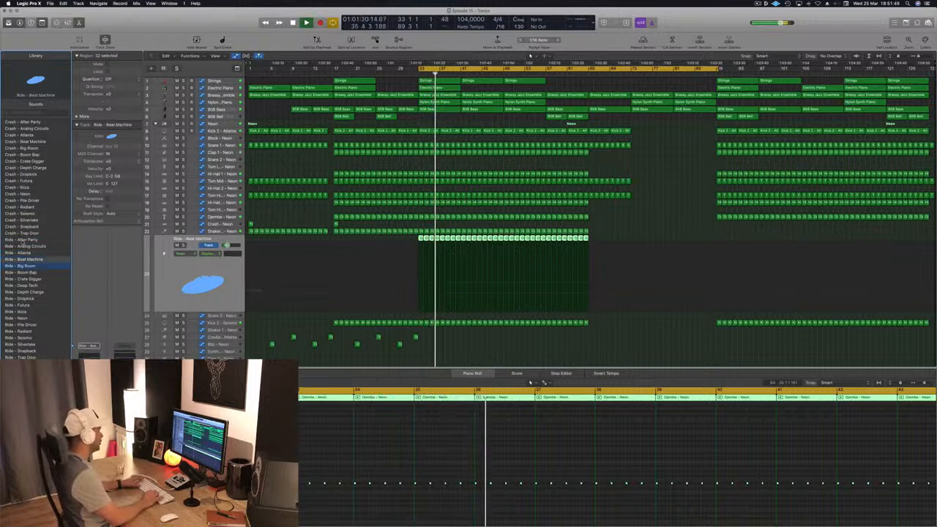
key(Down)
key(Down)
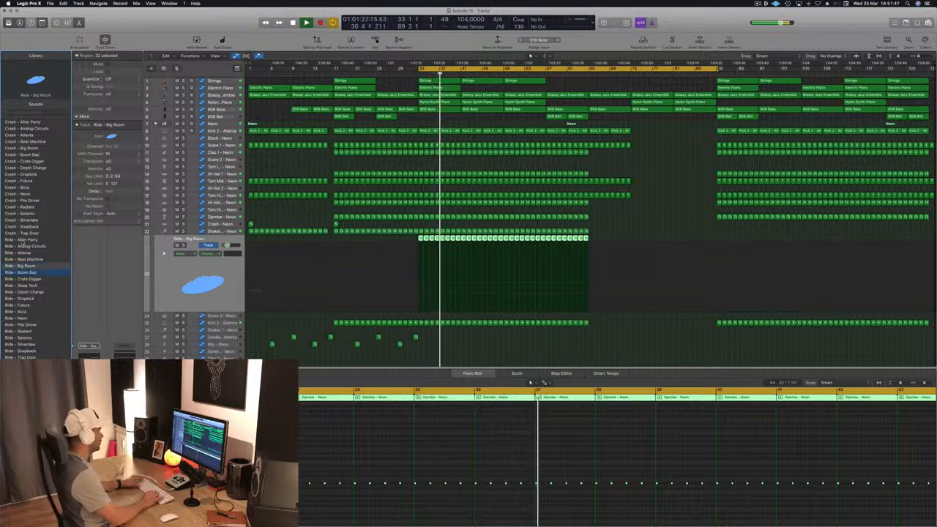
key(Down)
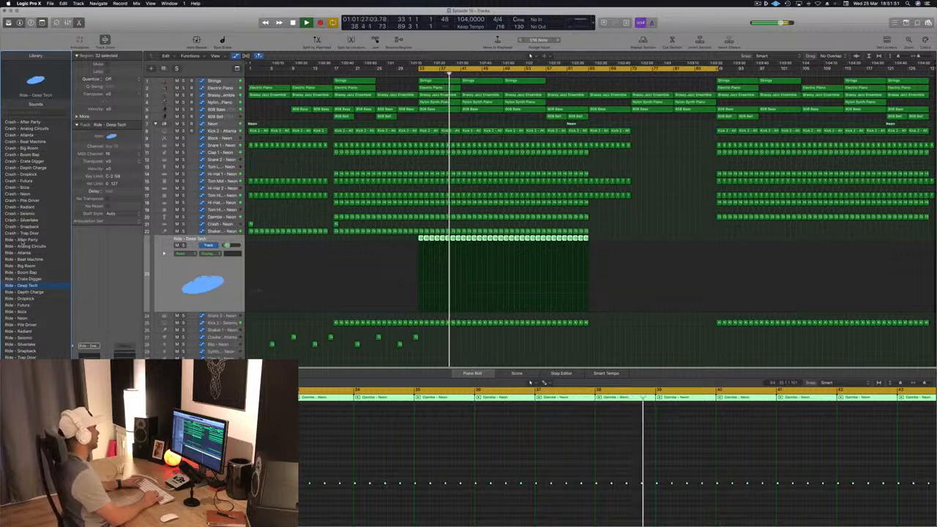
key(Down)
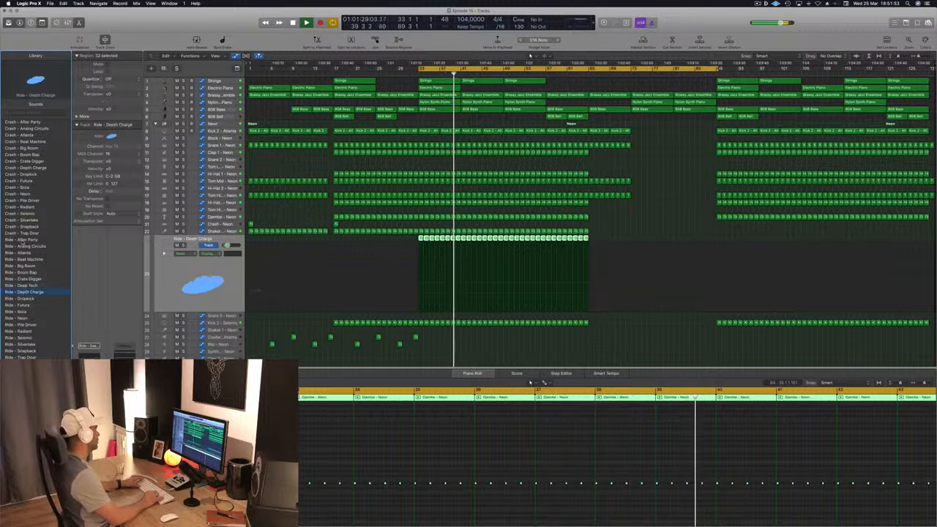
key(Down)
key(Down)
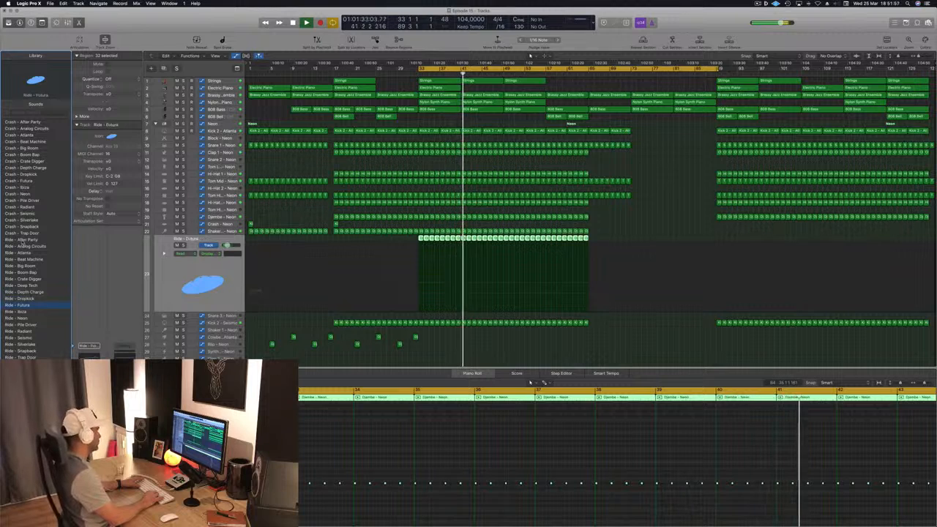
key(Down)
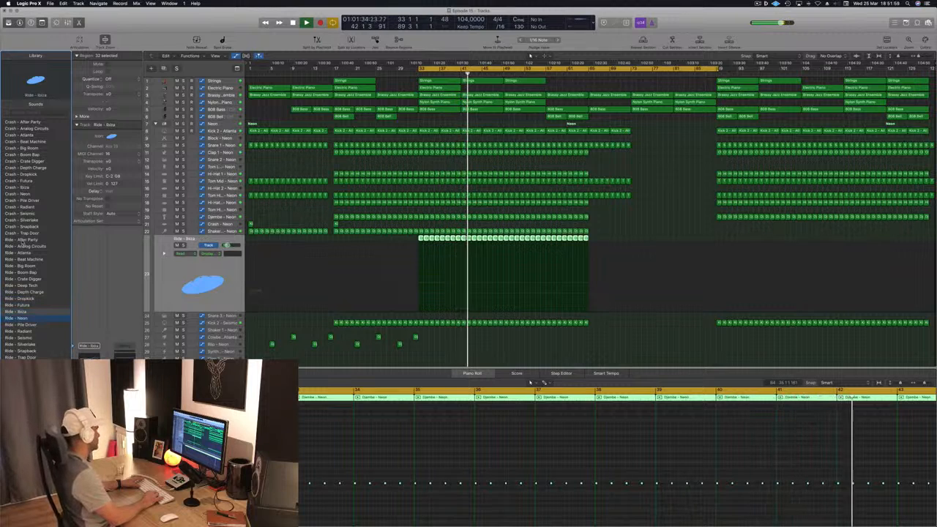
key(Down)
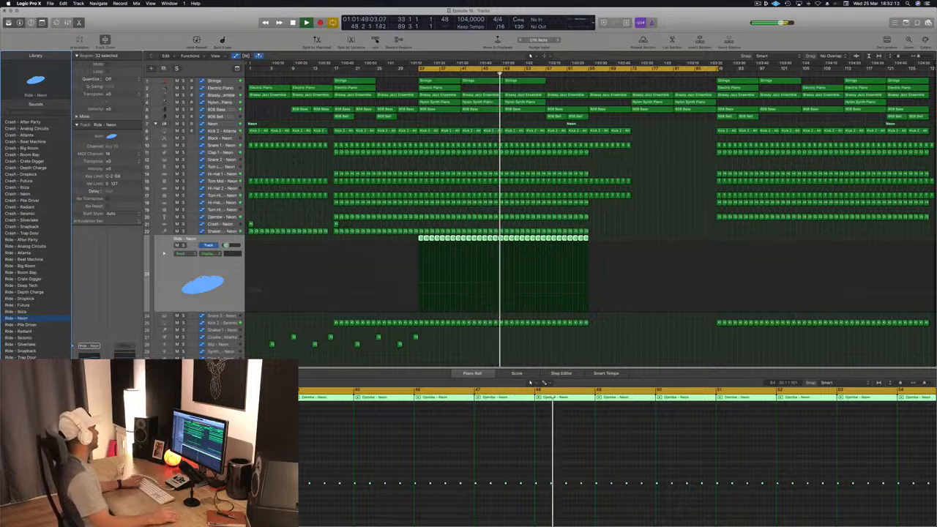
Deselect the Ride regions, resume playback from about bar 56, and save the project
click(588, 346)
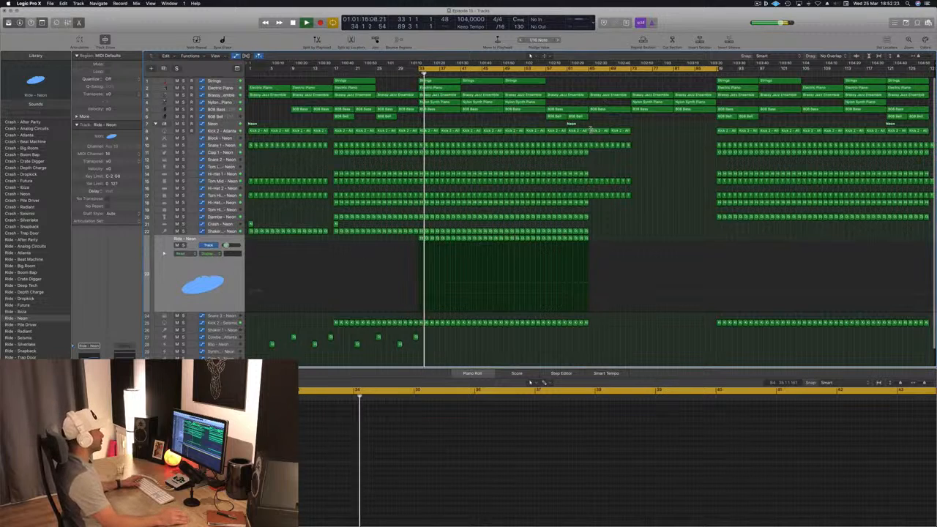
click(540, 74)
key(super+s)
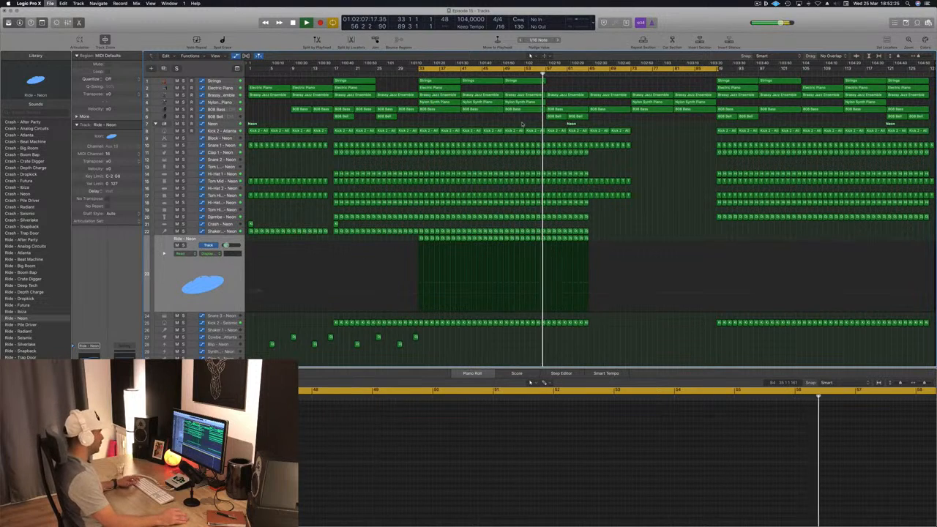
Try deleting the Shaker and Ride regions from bar 56 to bar 65, and undo the deletion
scroll(608, 218, down, 3)
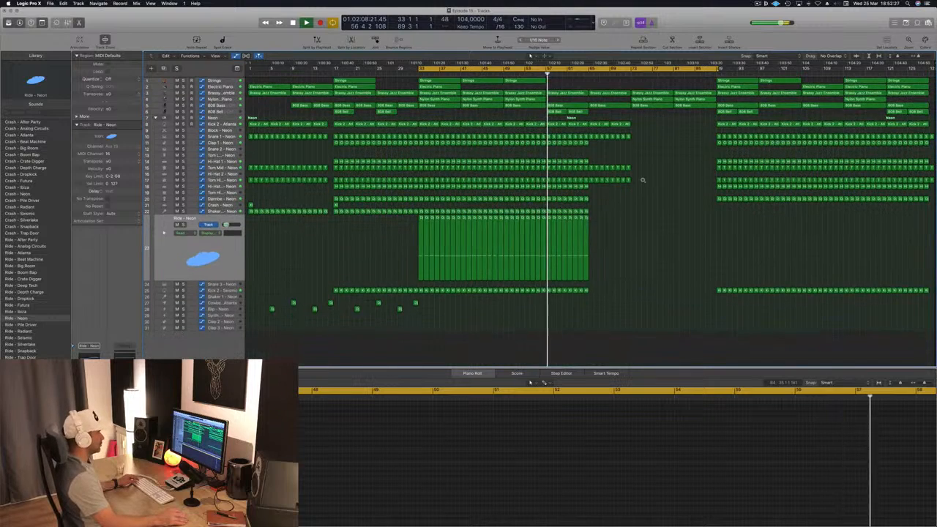
scroll(642, 179, down, 2)
scroll(630, 209, up, 4)
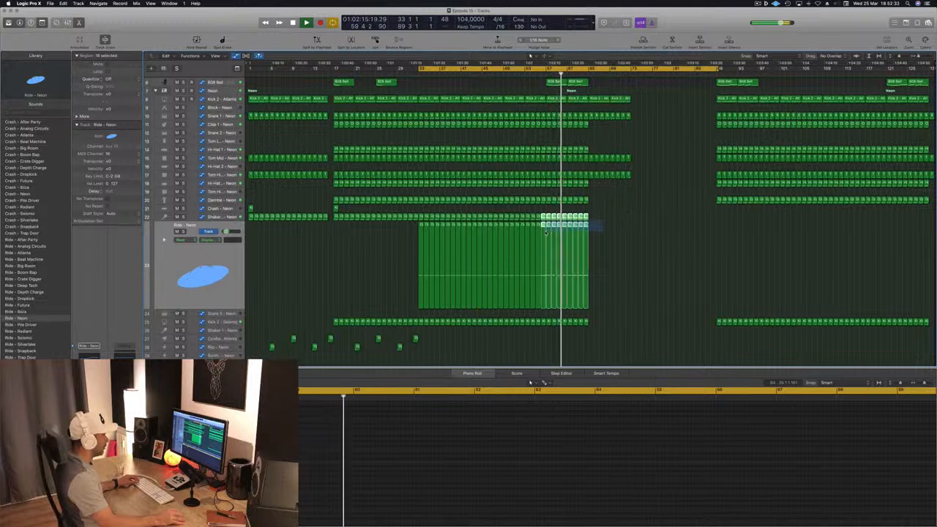
drag(545, 233, 547, 231)
click(604, 225)
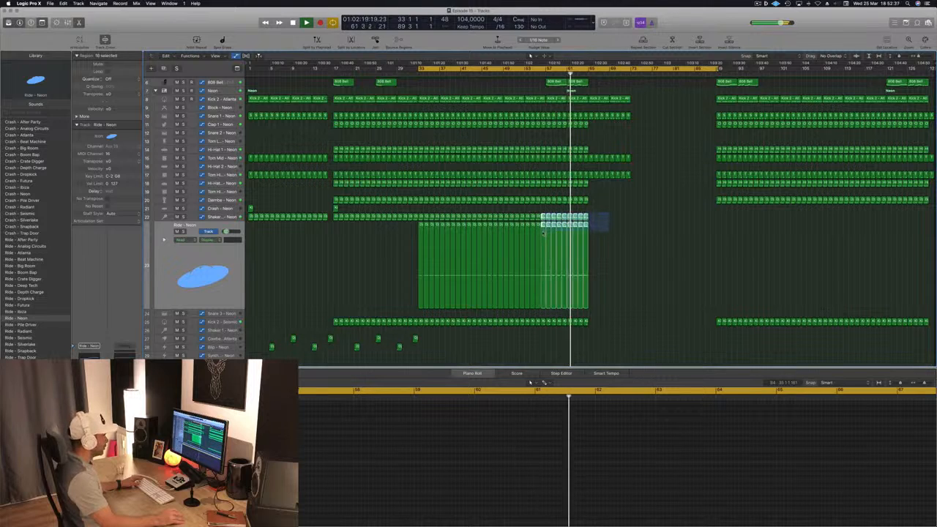
key(Delete)
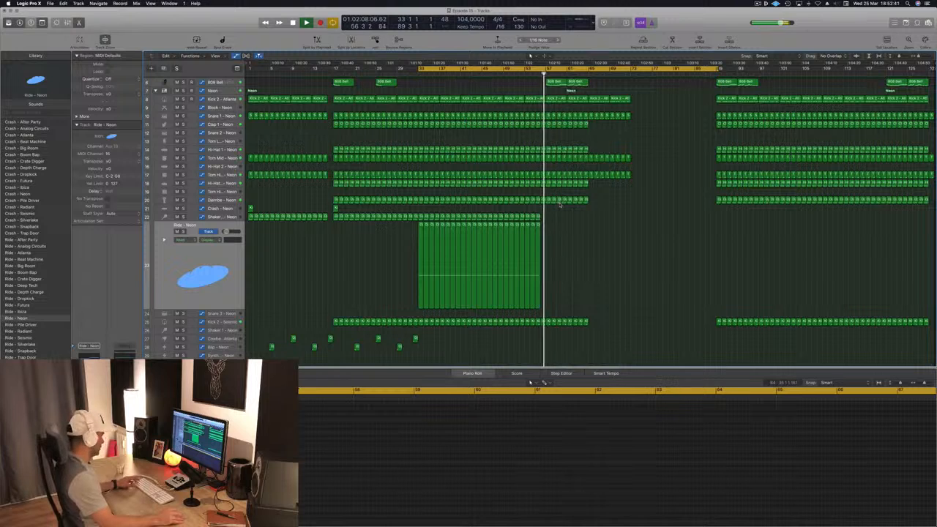
key(super+z)
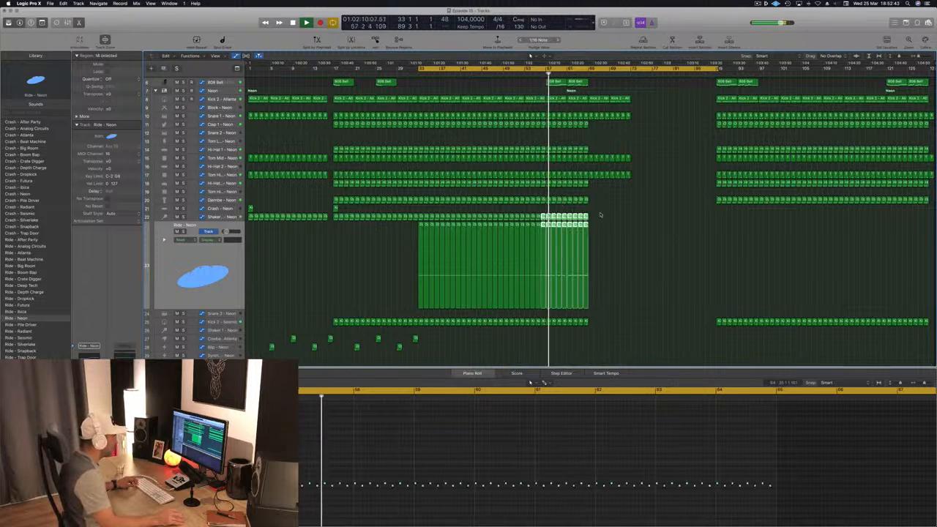
Delete the Shaker and Ride regions from bar 57 to bar 65
drag(601, 213, 560, 257)
key(Delete)
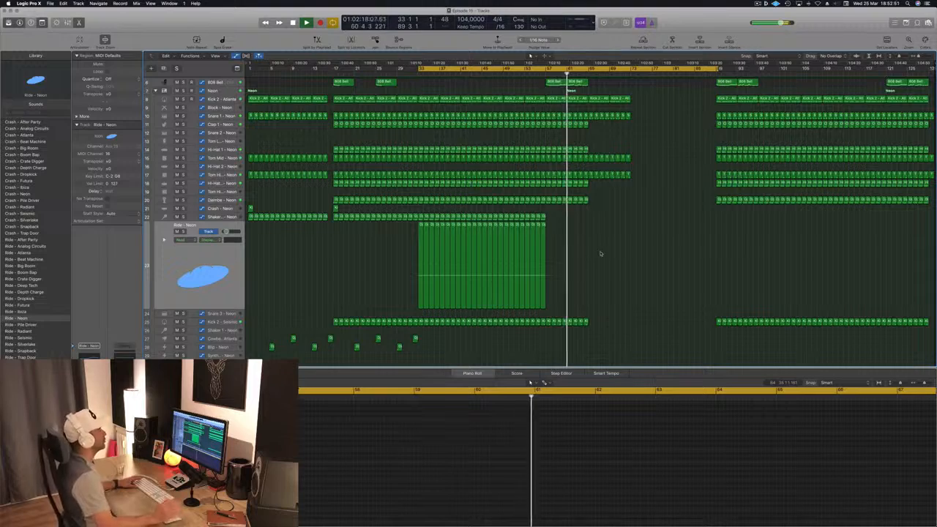
scroll(600, 253, up, 5)
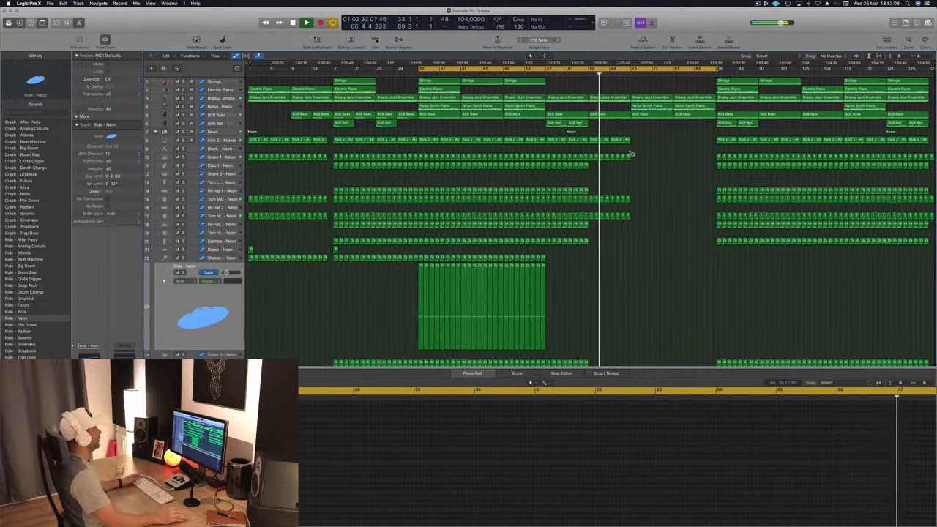
Play the transition from about bar 72 and delete the 808 Bass region at bar 81
click(626, 73)
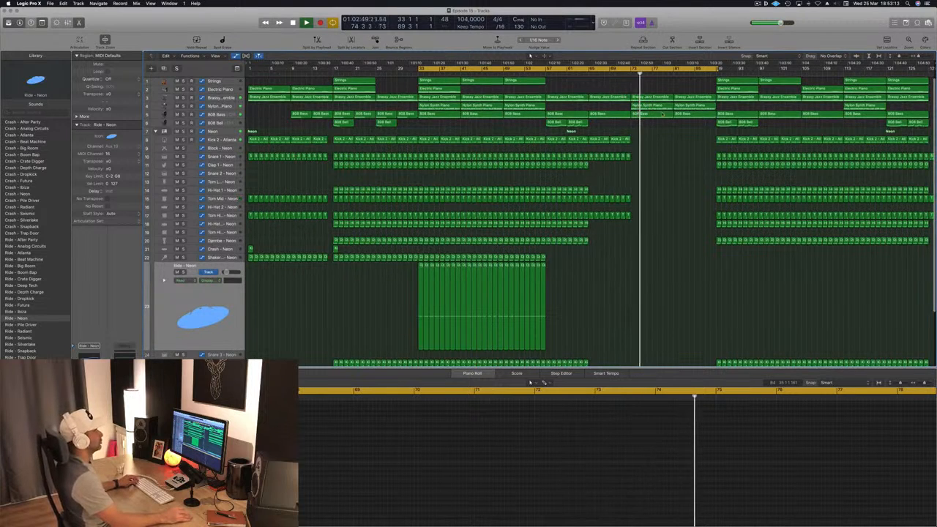
click(644, 115)
click(590, 81)
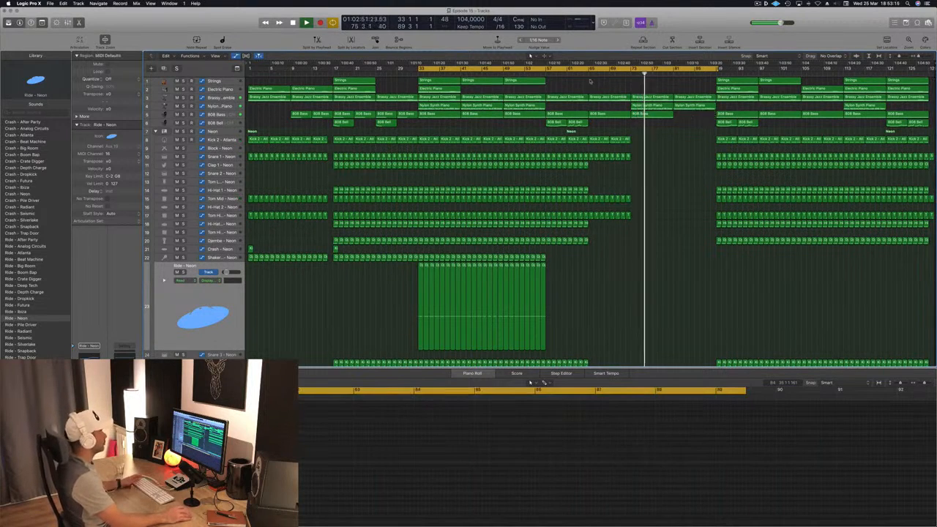
On the Brassy Jazz Ensemble's high-cut automation, add a point at bar 81 and remove the 20000 Hz peak just before bar 89
click(229, 99)
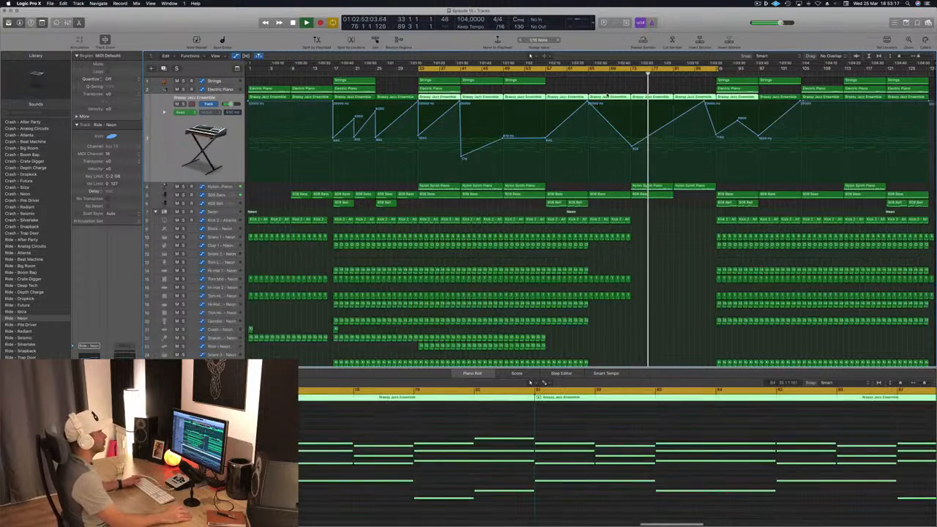
click(673, 120)
drag(673, 120, 673, 123)
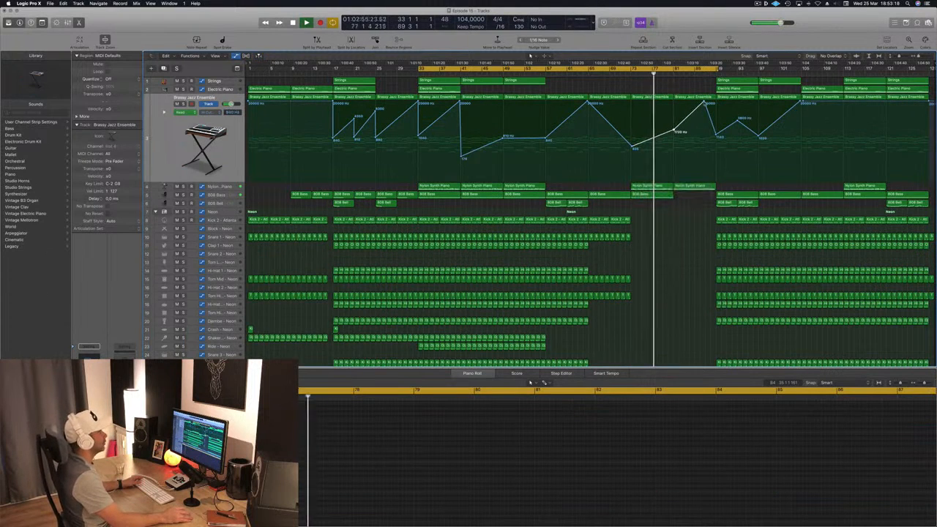
click(704, 102)
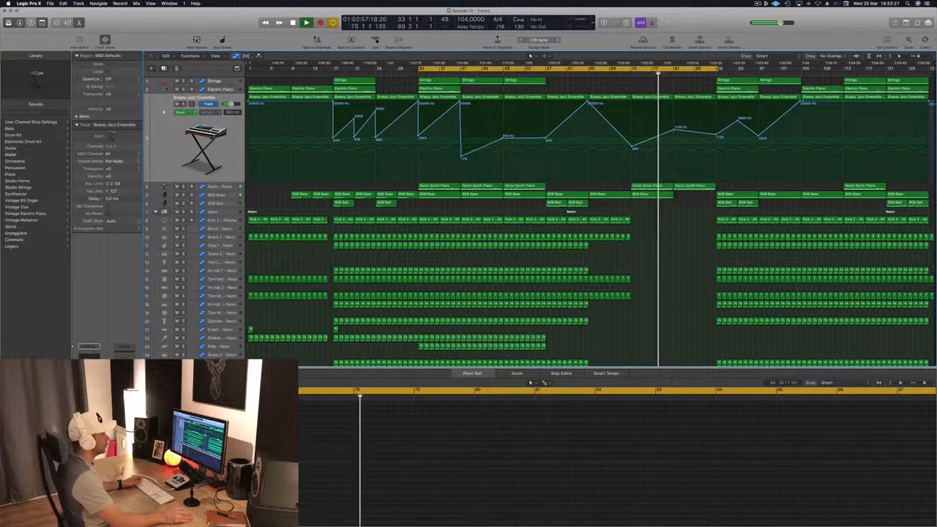
Copy the four Blip and Cowbell regions from bars 21 to 32 so the copies start at bar 81
scroll(289, 330, down, 3)
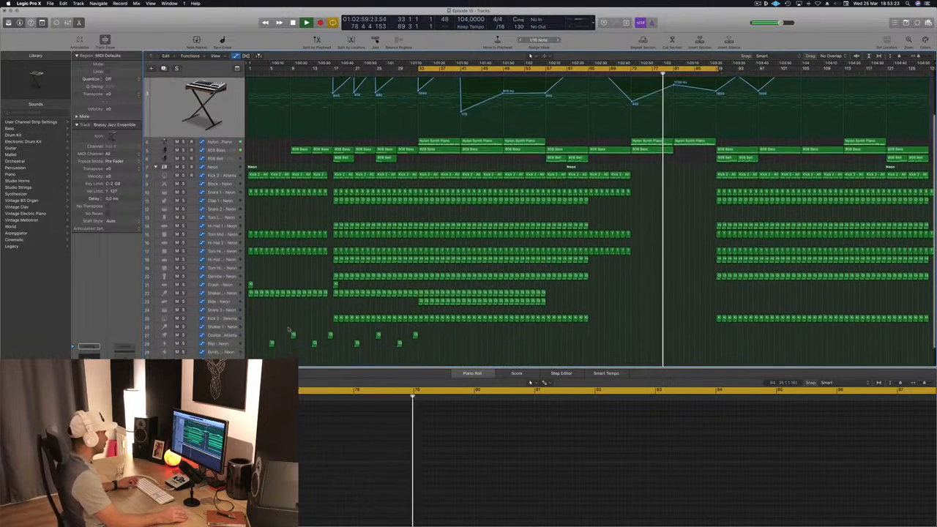
scroll(289, 330, down, 1)
click(355, 340)
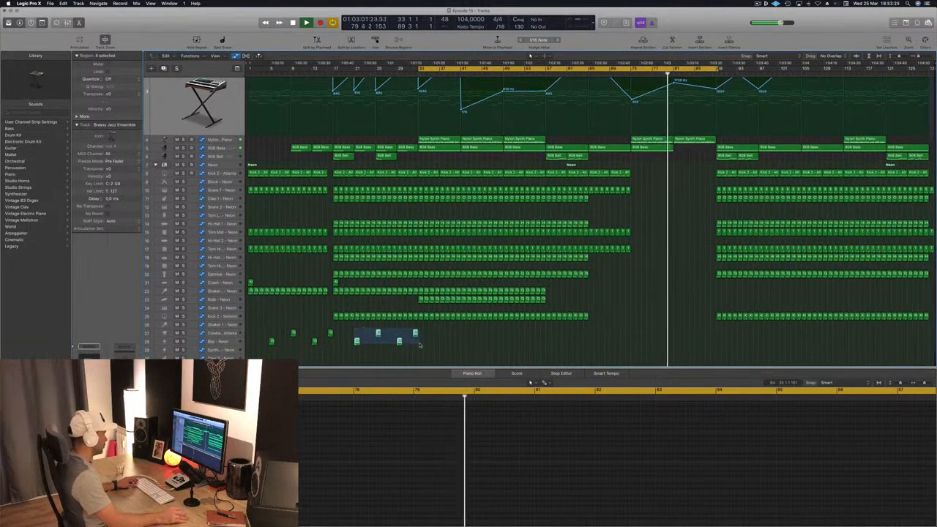
drag(357, 341, 685, 344)
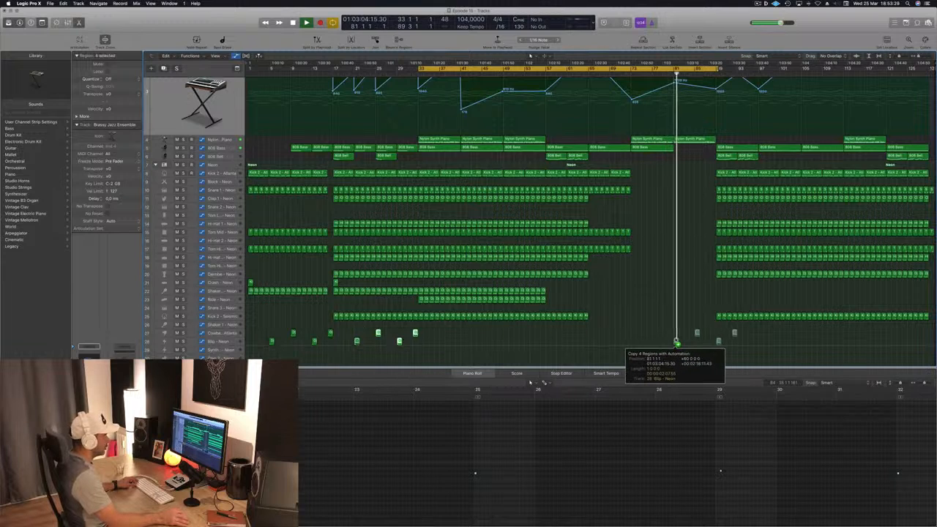
drag(679, 342, 679, 342)
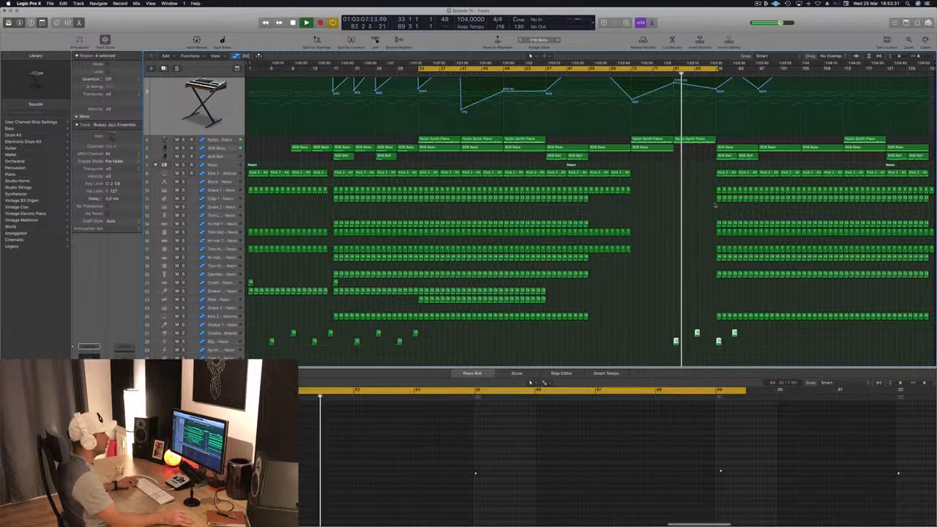
Play the transition from about bar 79, delete the Blip region at bar 81, and move the Cowbell region from bar 85 to bar 81
click(664, 74)
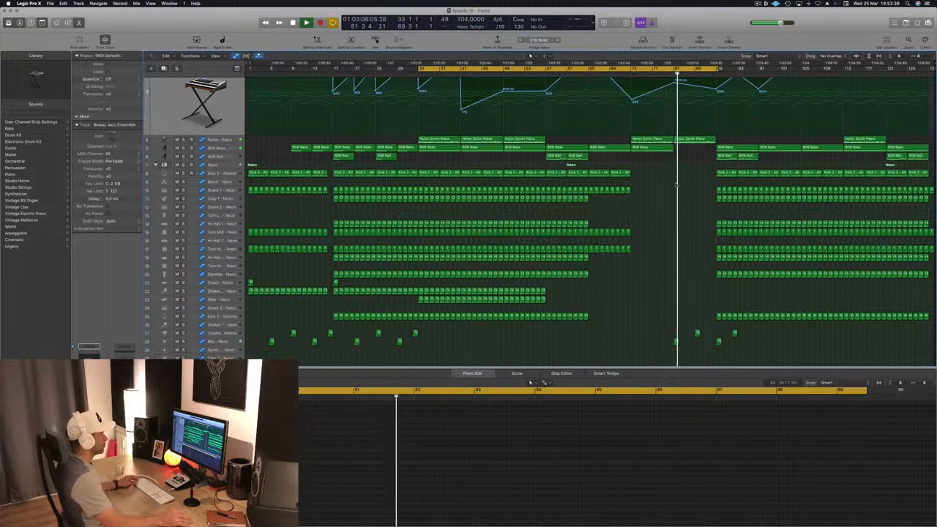
click(675, 341)
key(Delete)
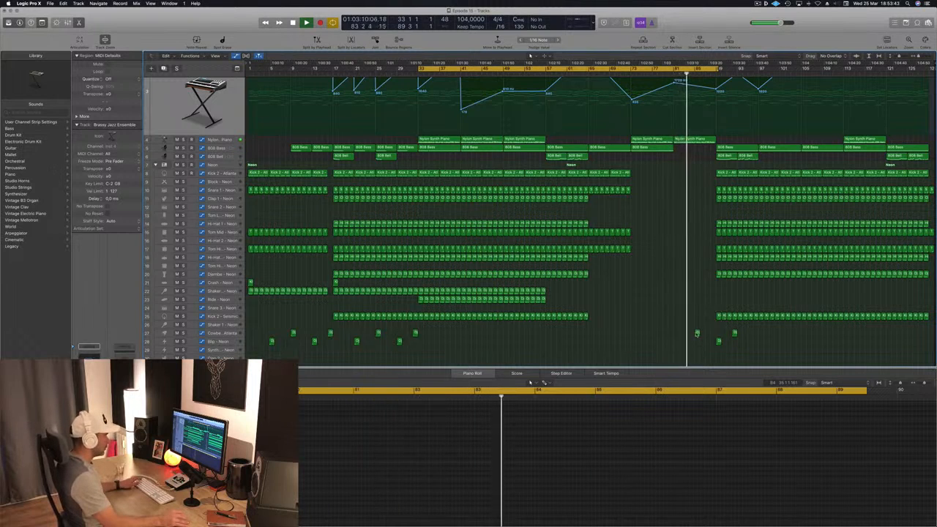
drag(697, 333, 675, 334)
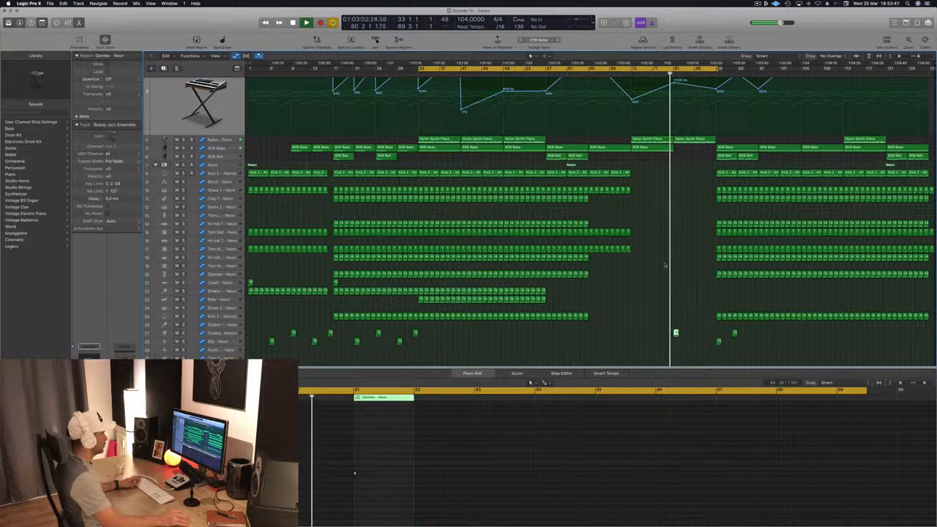
Delete the two remaining copied Blip and Cowbell regions at bars 89 and 92
click(641, 279)
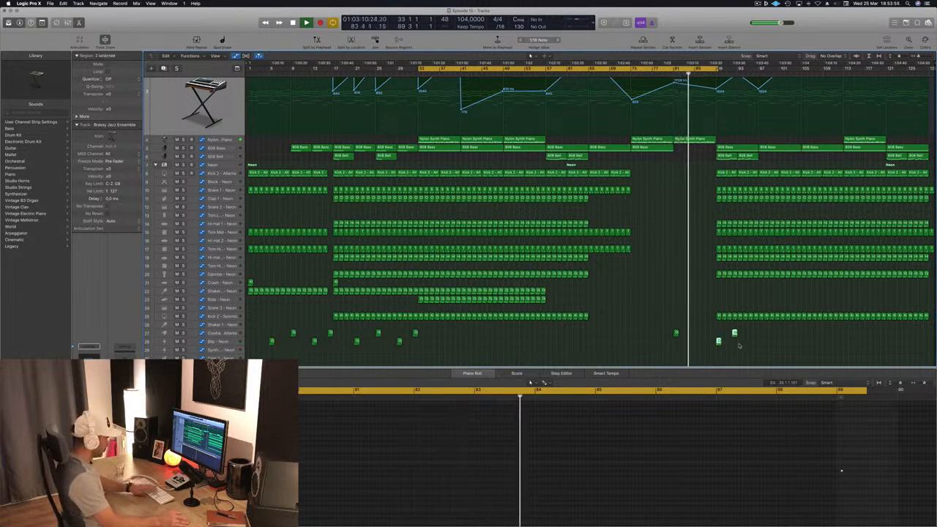
key(Delete)
scroll(680, 277, up, 3)
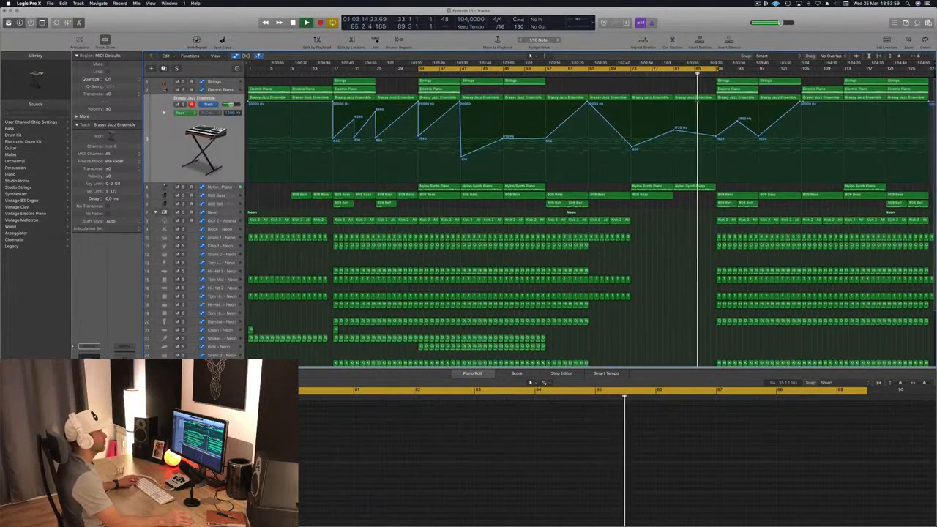
Resume playback from about bar 72 and delete all drum regions from bar 89 to bar 105
click(629, 74)
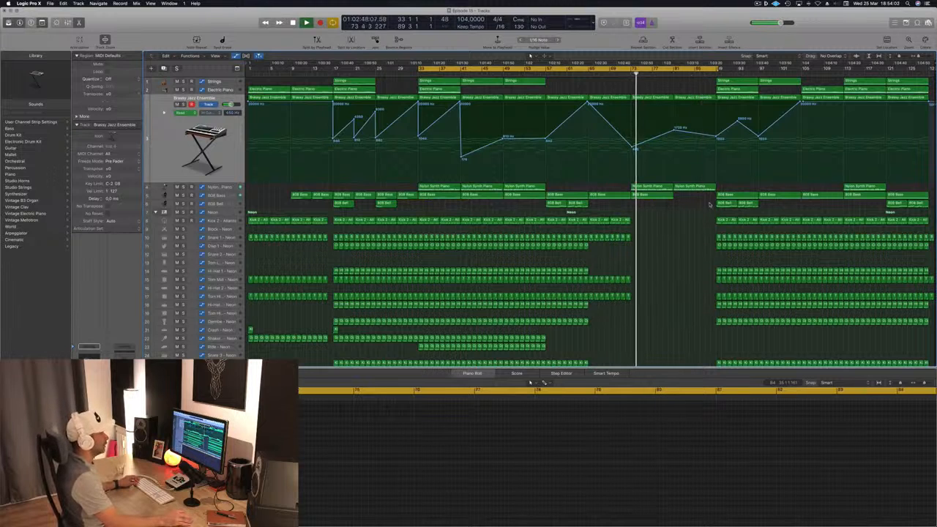
scroll(706, 197, down, 3)
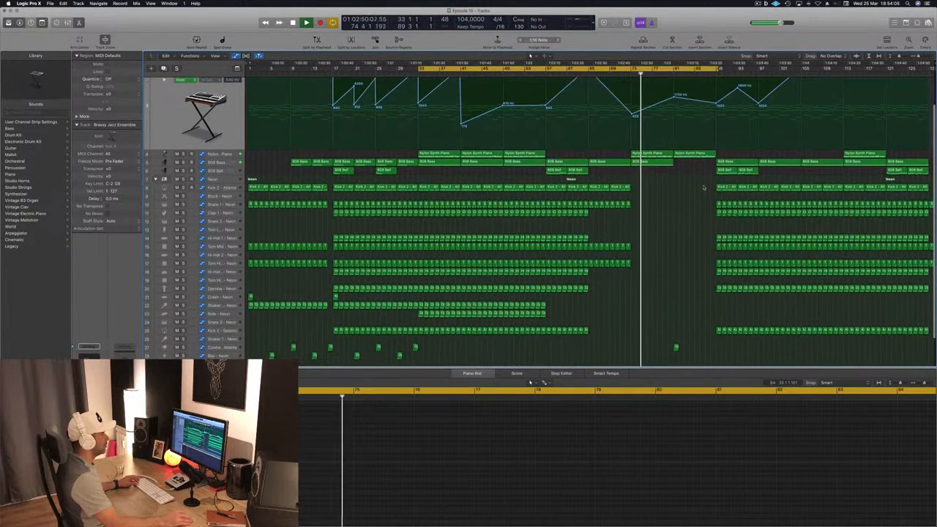
drag(704, 187, 798, 336)
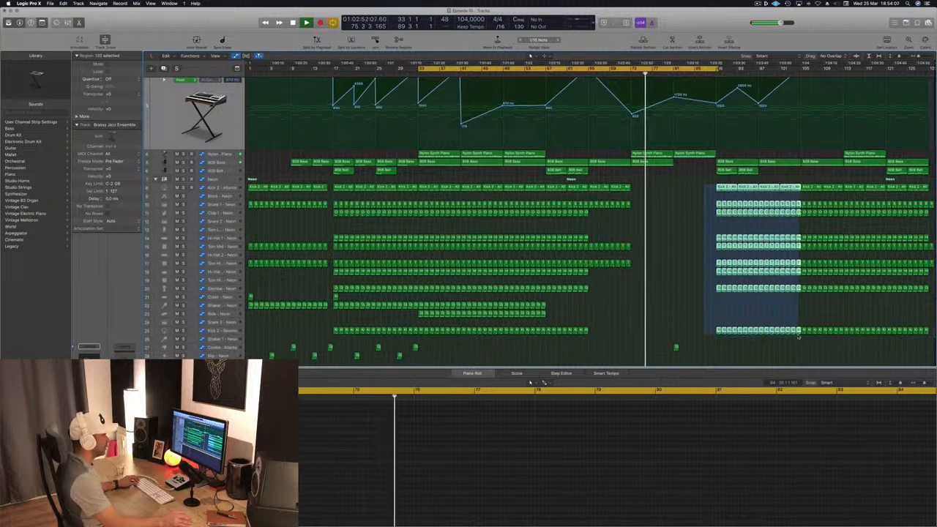
key(Delete)
scroll(762, 278, up, 3)
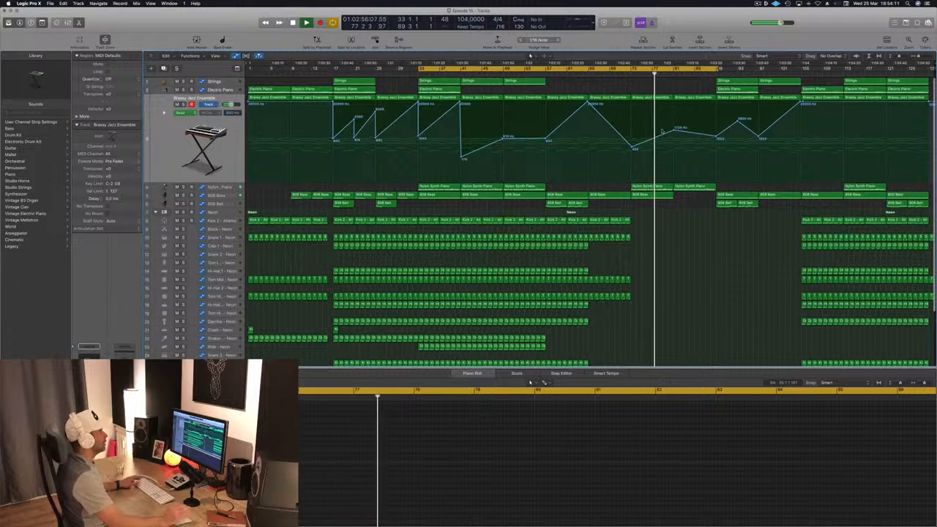
Extend the cycle range to bar 105 and reshape the Brassy Jazz Ensemble automation at bars 93 and 97 into a steady rise
click(694, 73)
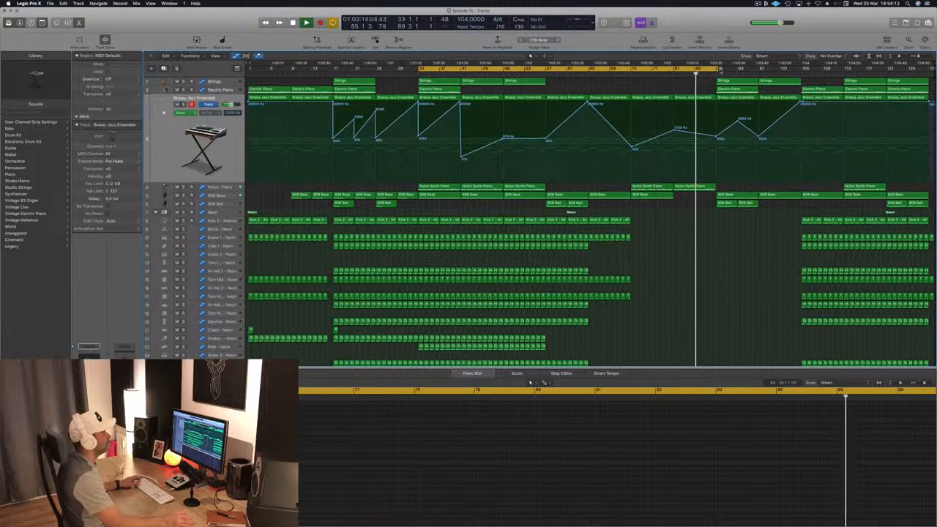
drag(719, 70, 809, 70)
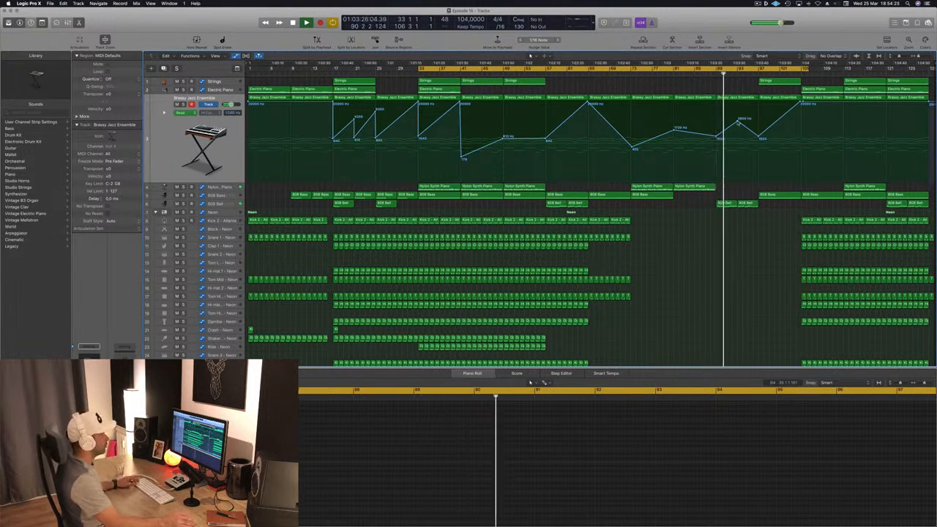
drag(738, 123, 738, 131)
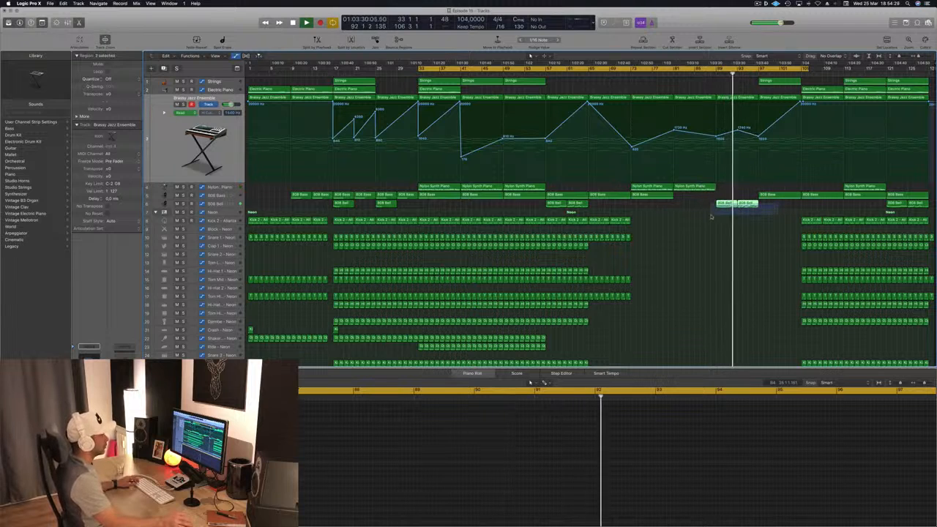
drag(709, 216, 710, 218)
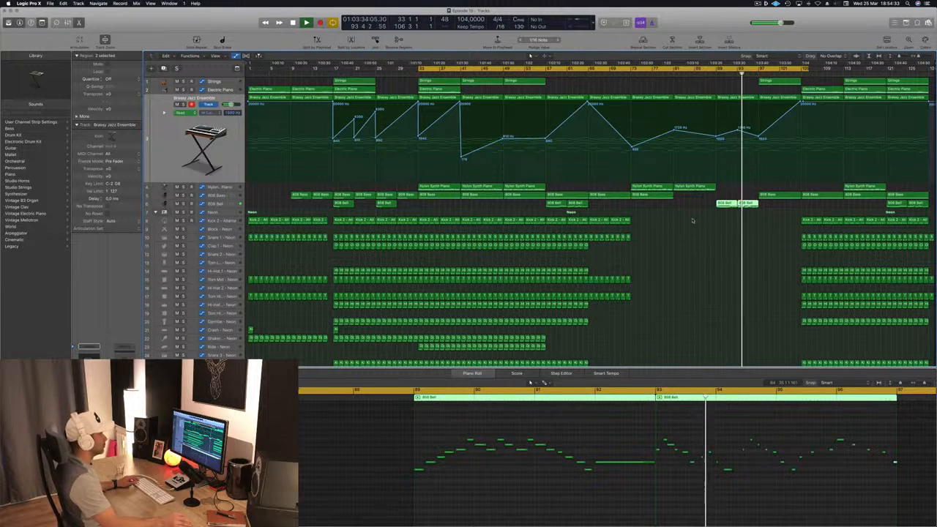
drag(761, 139, 759, 122)
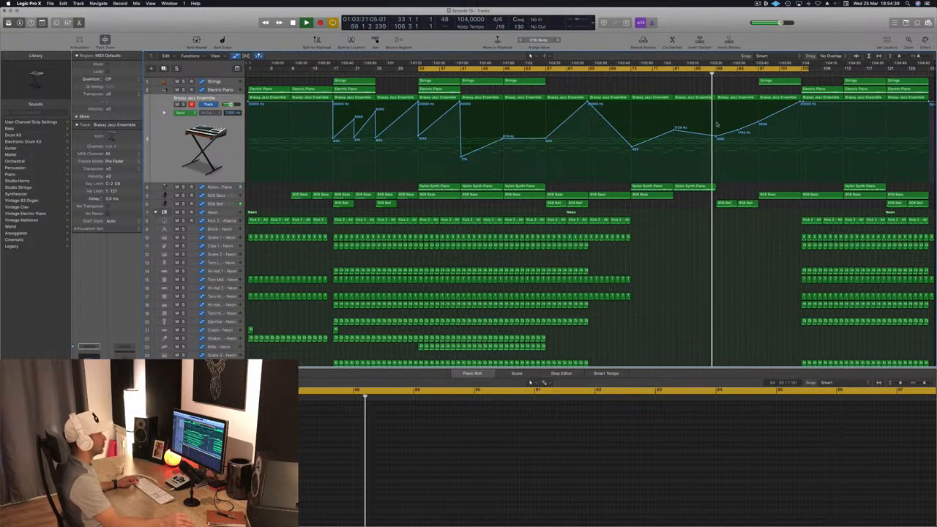
Copy the 808 Bass region from bar 97 to bar 89 and deselect it
drag(772, 195, 735, 200)
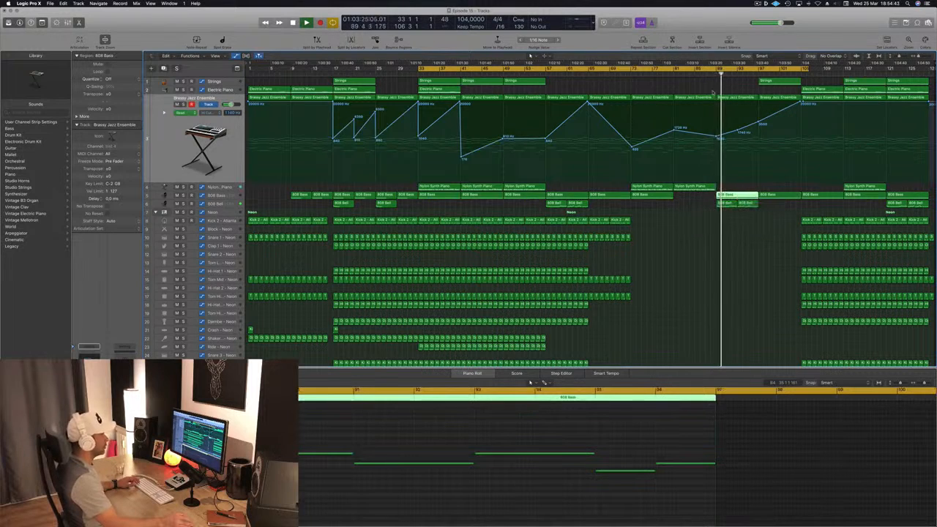
click(699, 300)
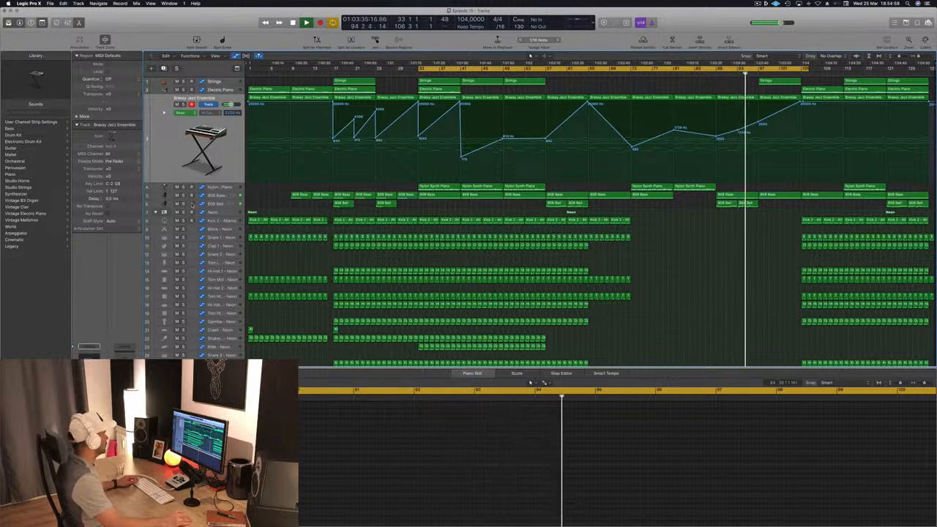
Solo the 808 Bell track to hear its regions alone, select the track, and turn the solo off
click(183, 203)
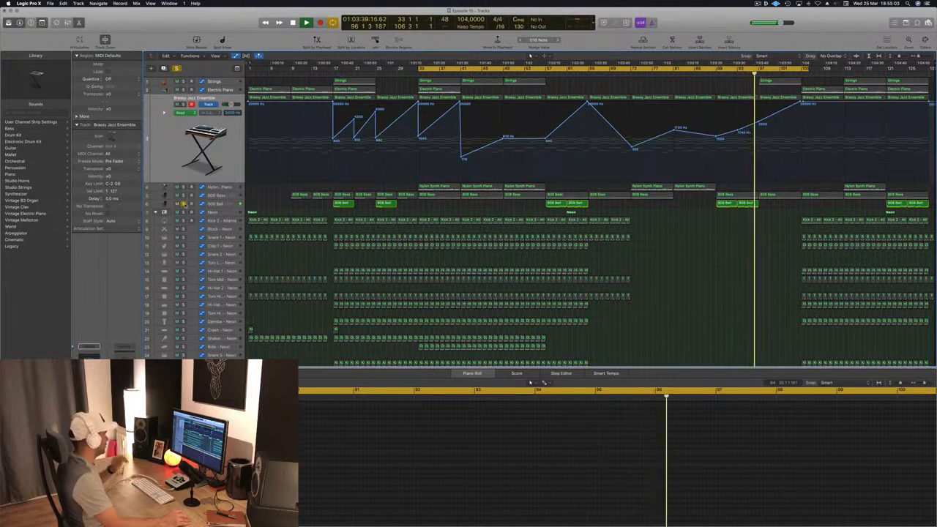
click(220, 206)
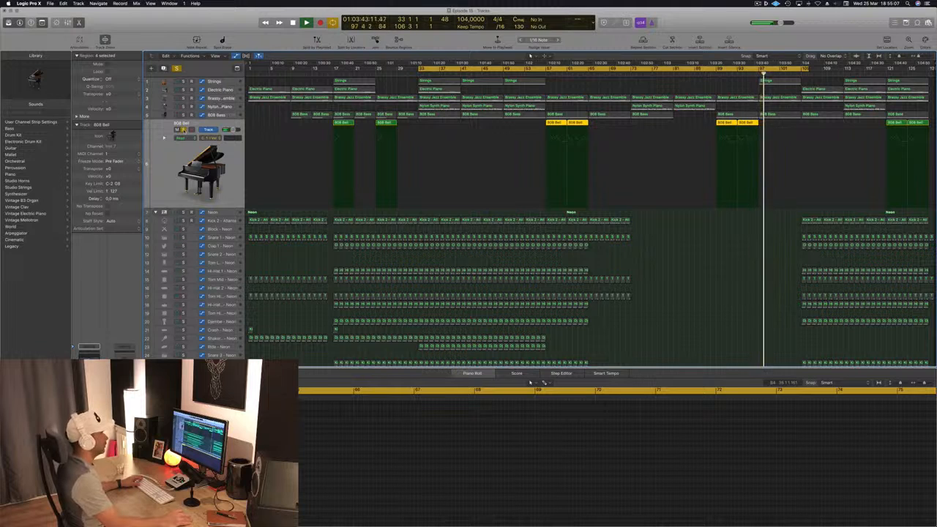
click(184, 129)
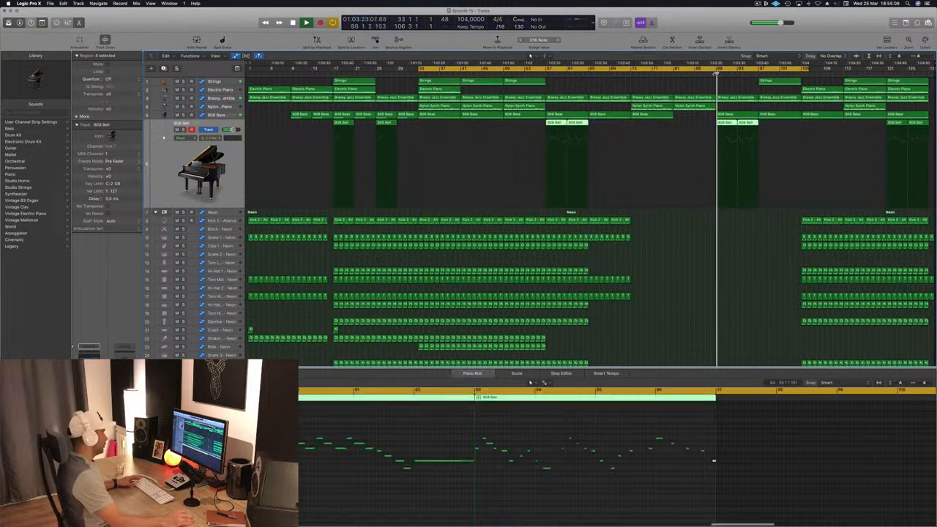
Deselect the 808 Bell regions and close the Piano Roll so the arrangement fills the full height
key(super+Up)
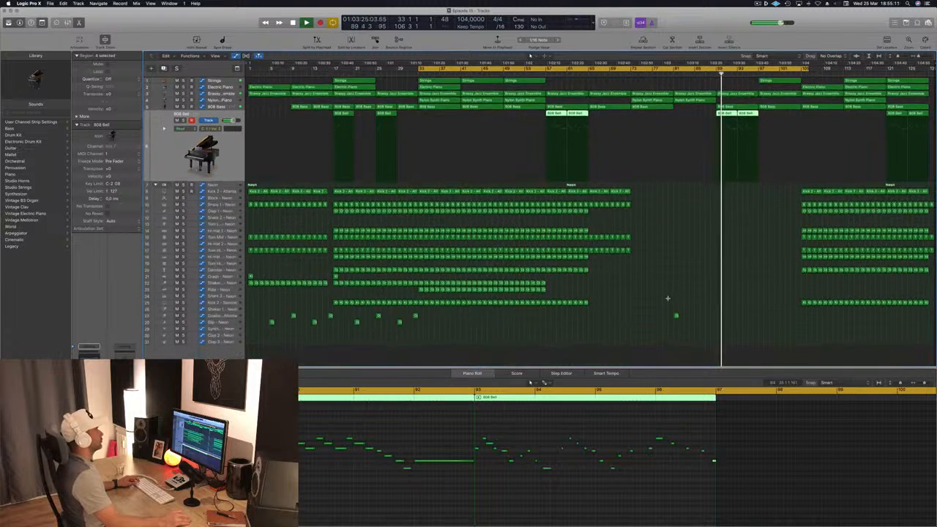
scroll(636, 295, up, 2)
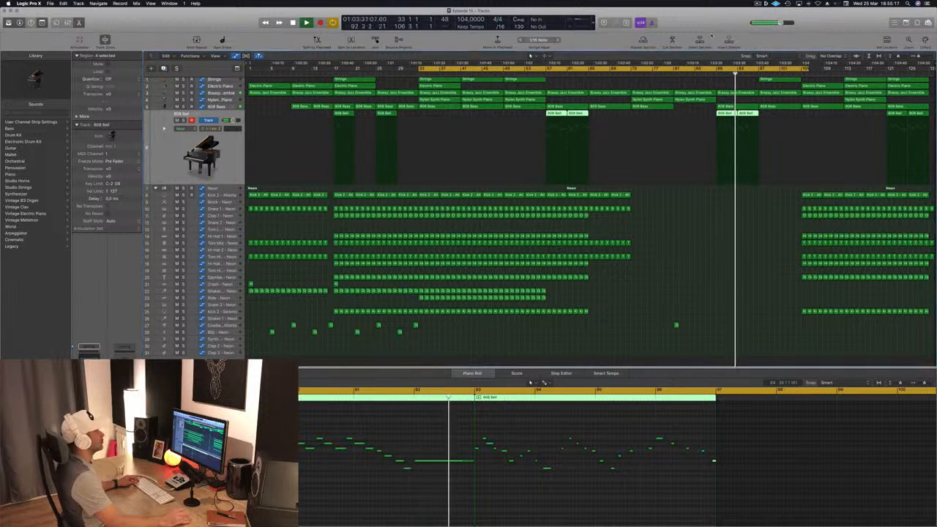
click(650, 300)
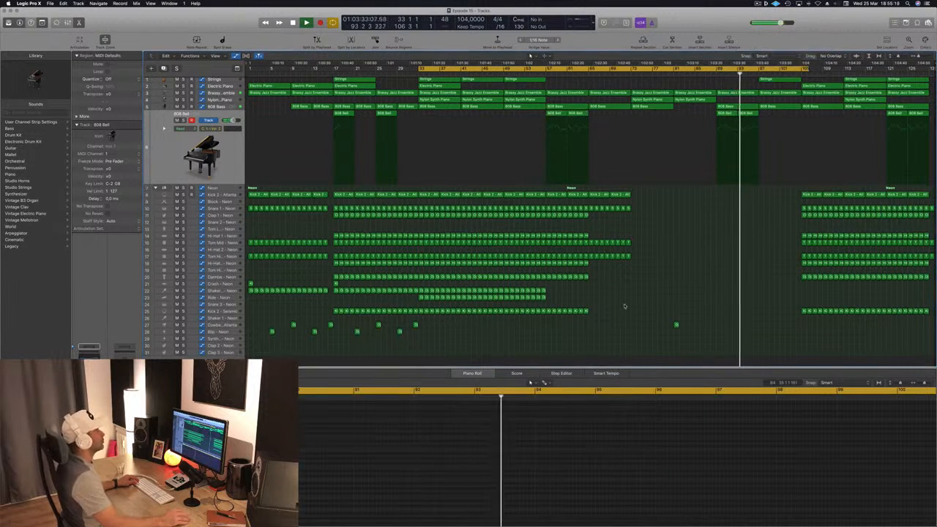
scroll(625, 306, up, 1)
scroll(672, 260, down, 4)
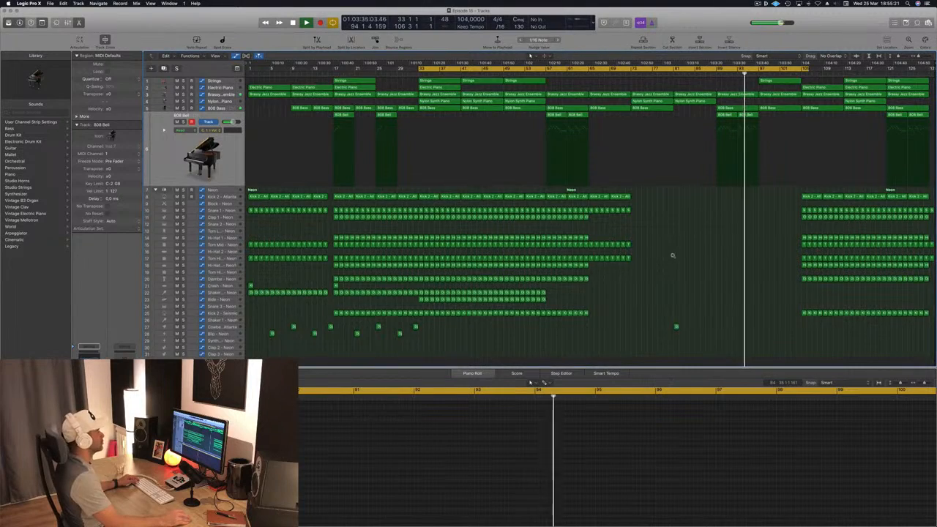
scroll(674, 274, up, 4)
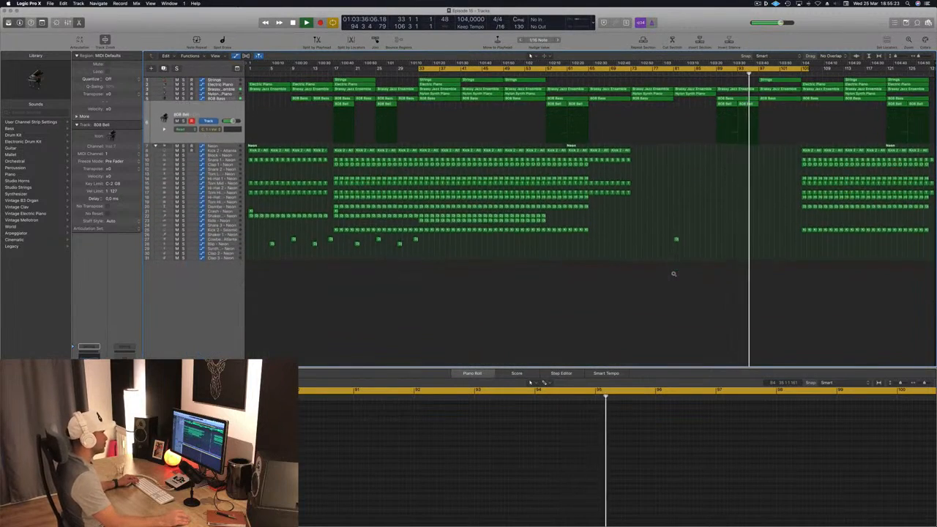
key(x)
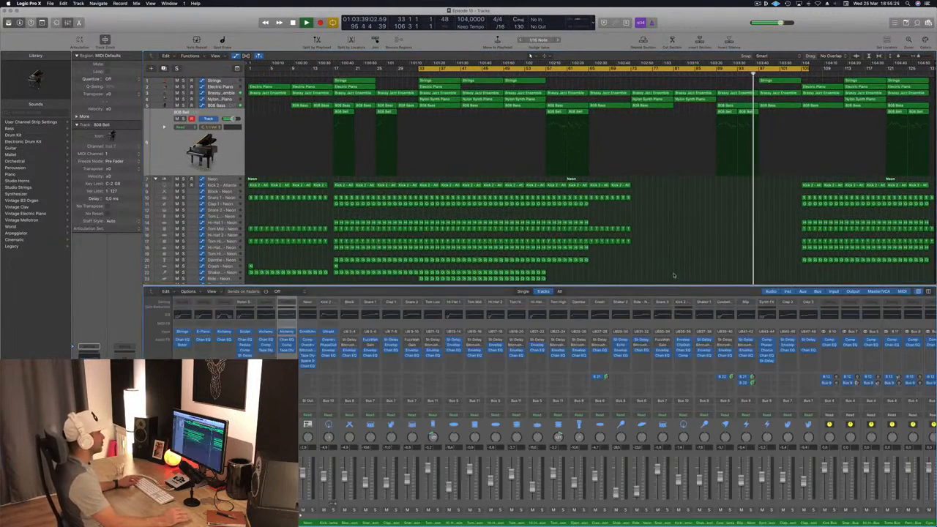
key(x)
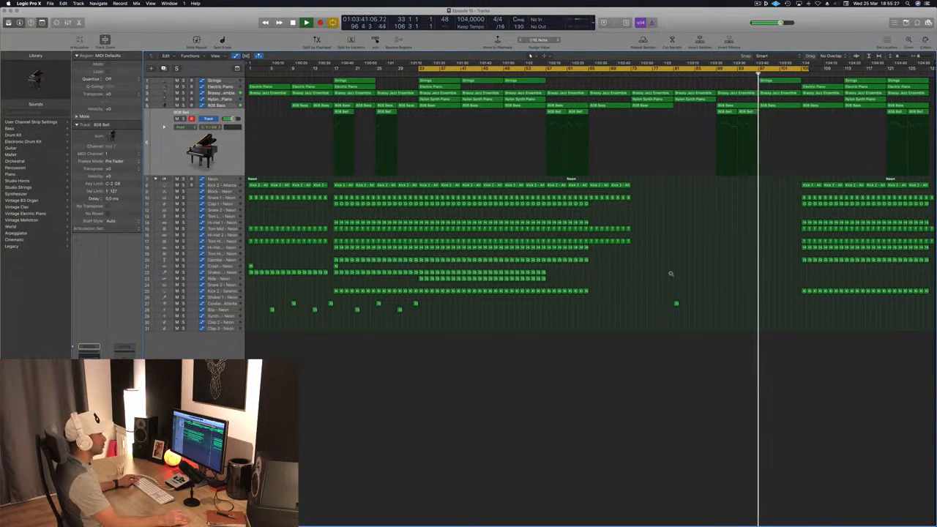
scroll(670, 274, down, 1)
scroll(695, 256, up, 4)
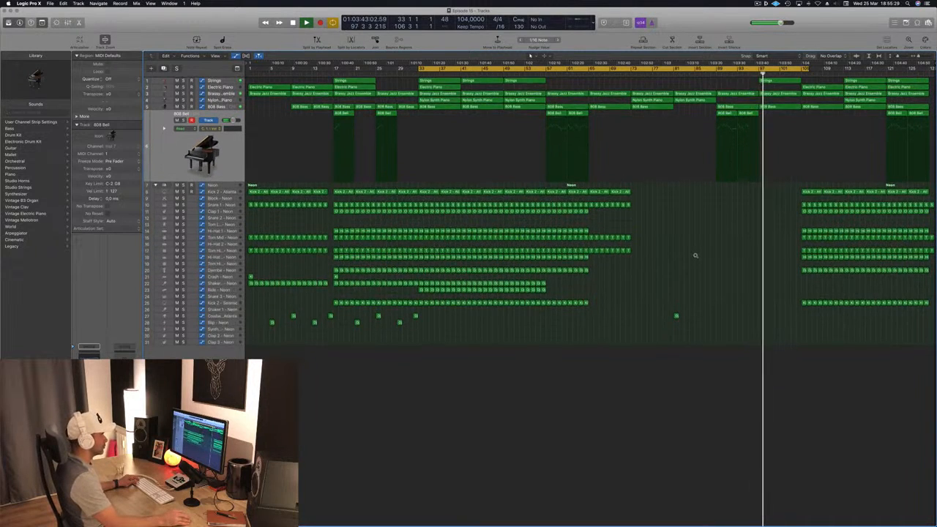
scroll(696, 256, up, 1)
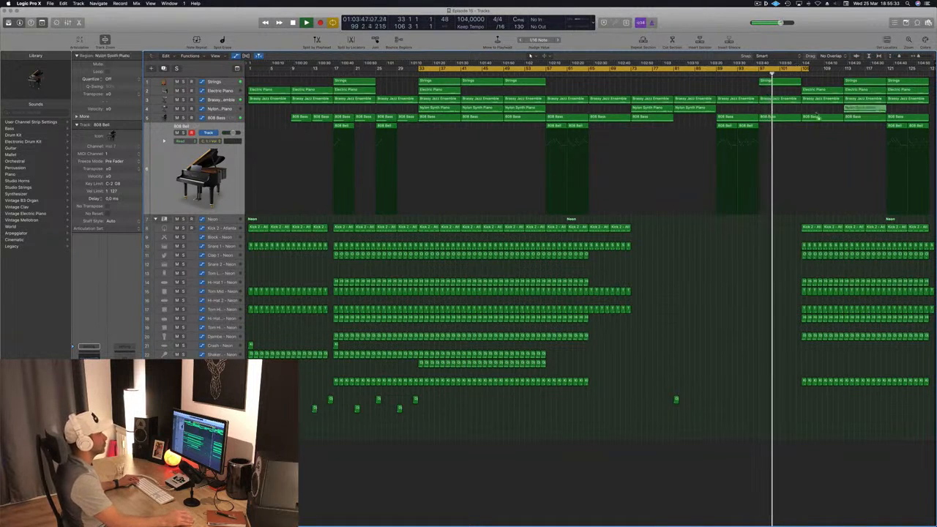
Copy the Nylon Synth Piano region from bar 113 to bar 97 and play the passage from bars 89 and 97
drag(818, 117, 785, 117)
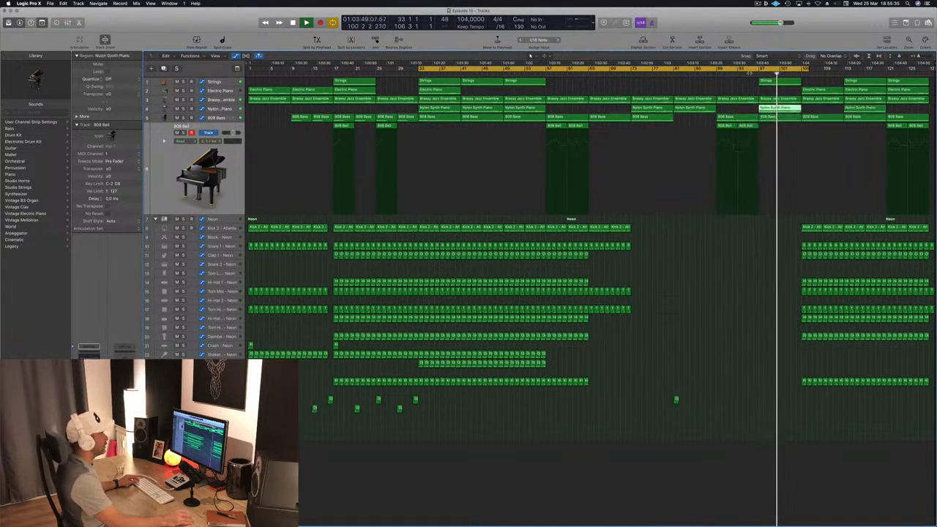
click(716, 73)
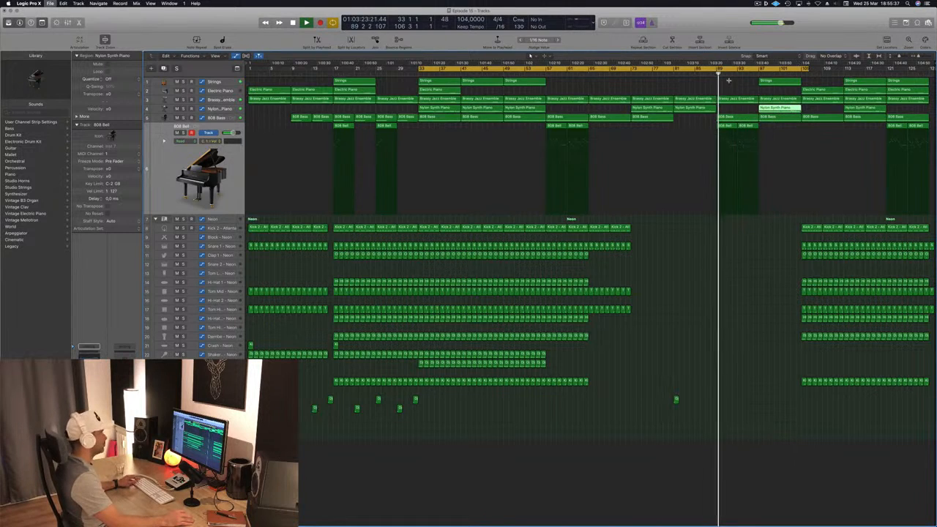
click(753, 73)
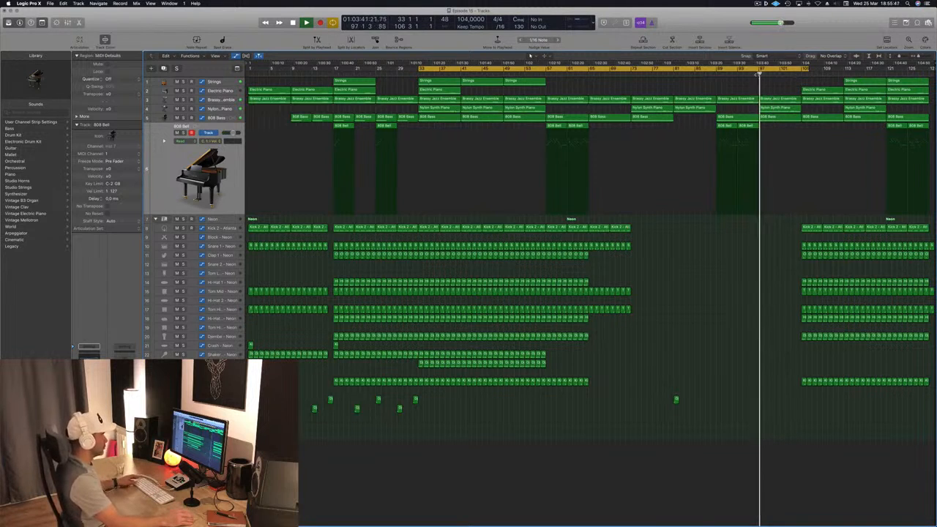
click(753, 74)
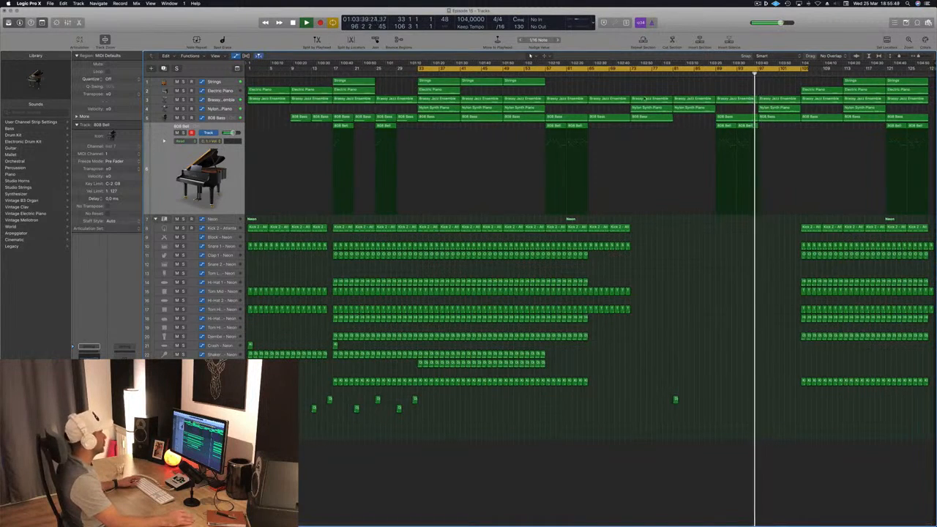
Raise the Brassy Jazz Ensemble automation at bar 97 to 20000 Hz and remove the automation point at bar 93
click(233, 101)
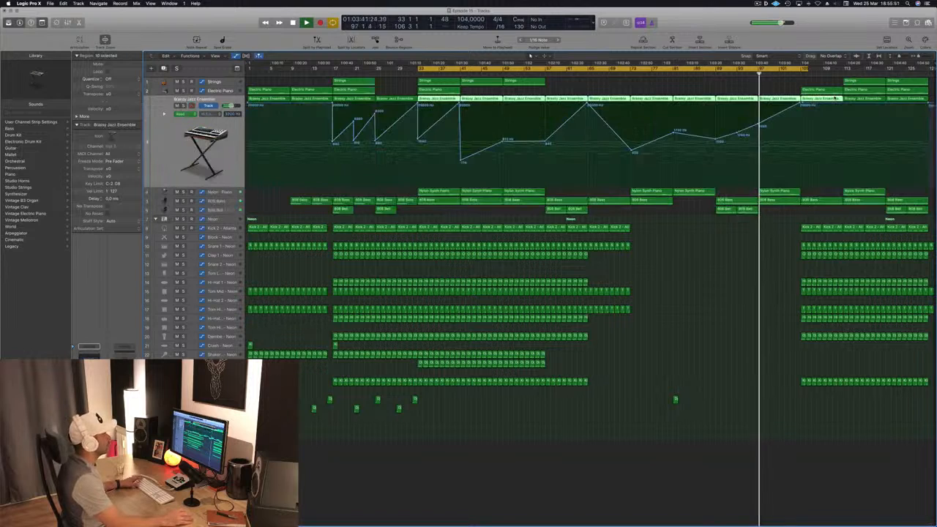
drag(757, 125, 757, 100)
click(710, 74)
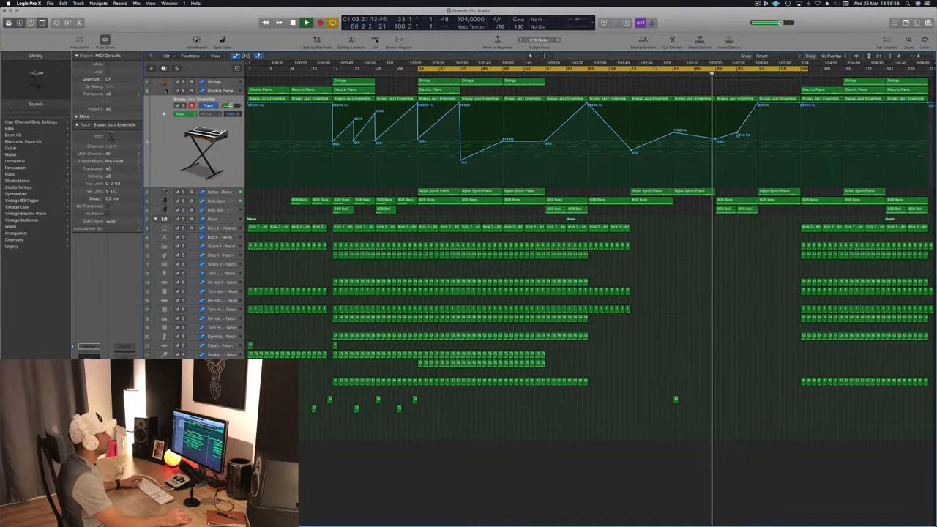
click(737, 133)
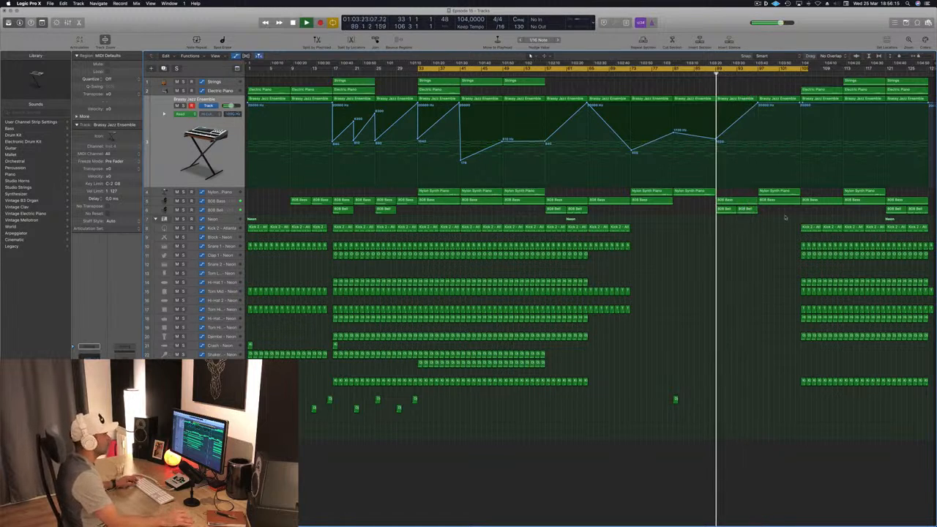
Copy the Kick 2 and Snare 1 regions from bar 105 to bar 97 and save the project
drag(741, 230, 725, 229)
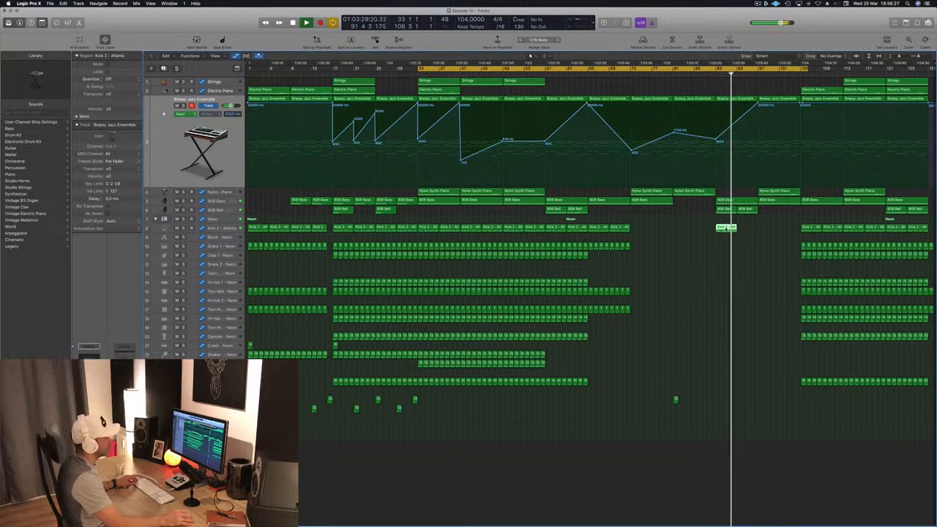
key(Delete)
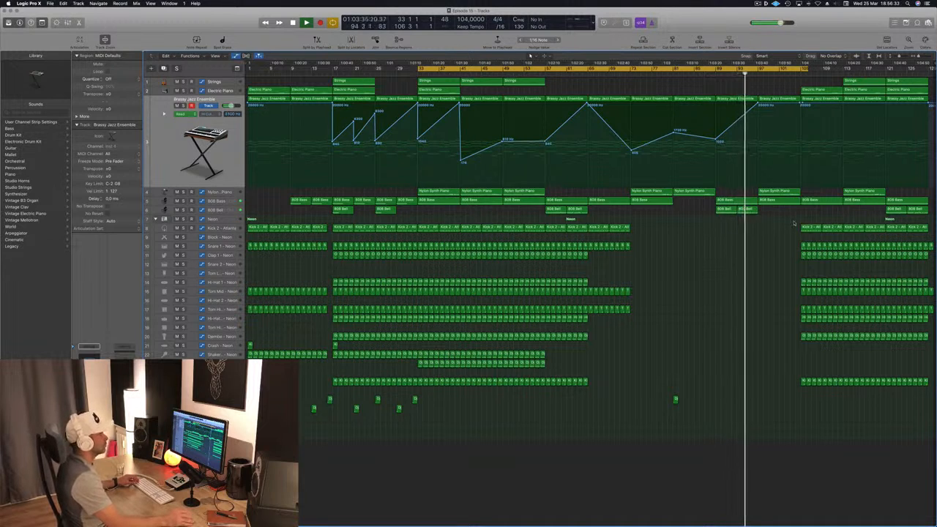
drag(792, 221, 774, 232)
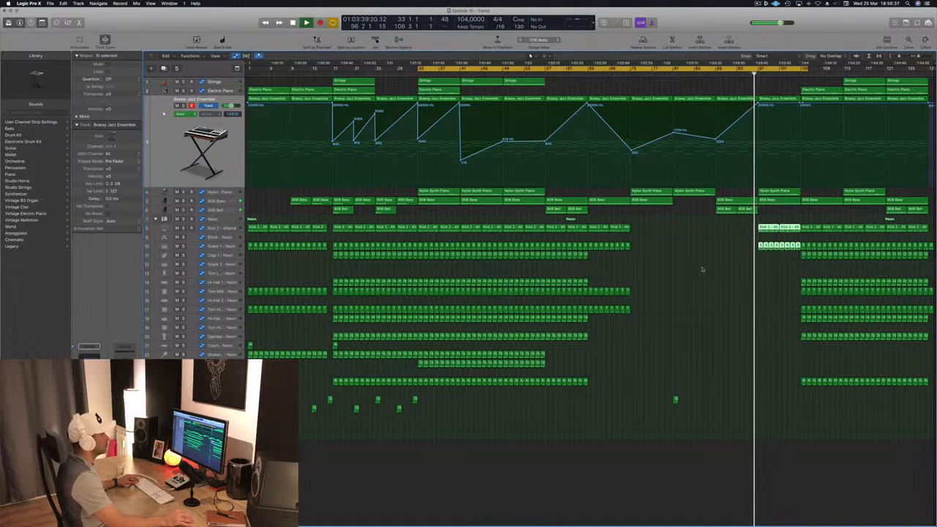
key(super+s)
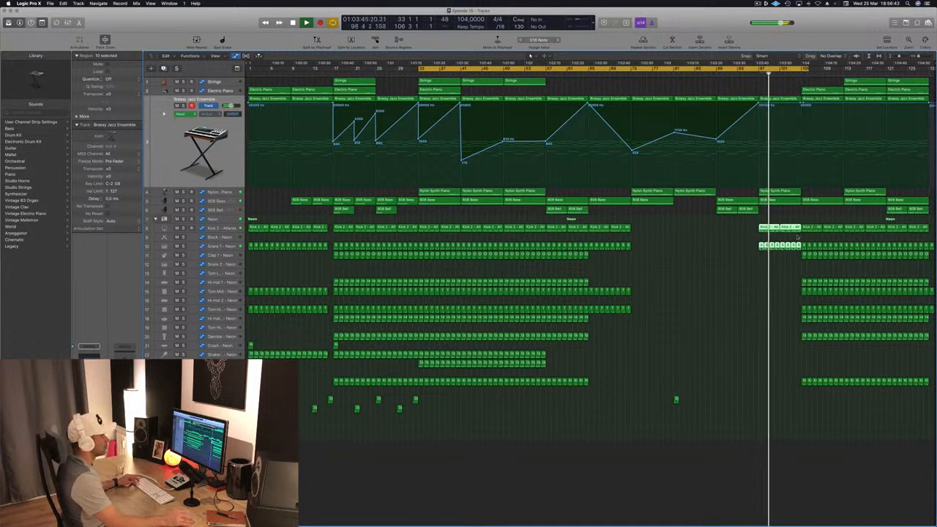
Delete the last bar of the Kick 2 and Snare 1 regions just before bar 105
key(super+Right)
key(super+Right)
key(super+Right)
key(super+Right)
key(super+Right)
key(super+Right)
drag(829, 221, 841, 262)
key(Delete)
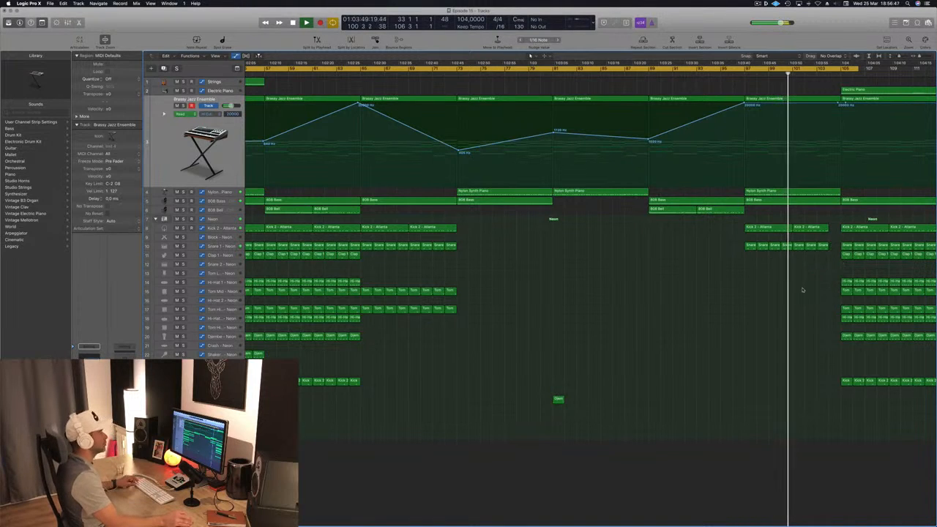
Dip the Brassy Jazz Ensemble automation at bar 105 with a rise to bar 121, and delete the Electric Piano region at bar 113
key(super+Left)
key(super+Left)
key(super+Left)
key(super+Left)
key(super+Left)
key(super+Left)
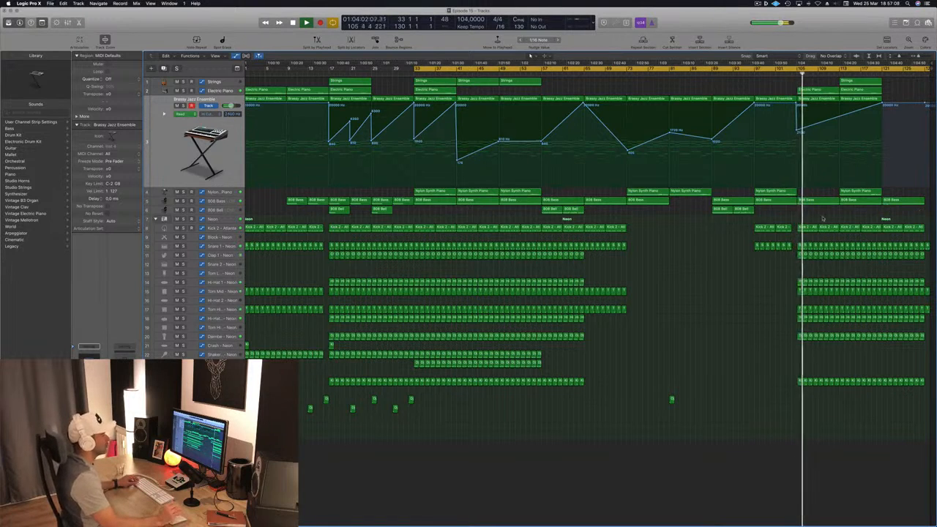
click(767, 244)
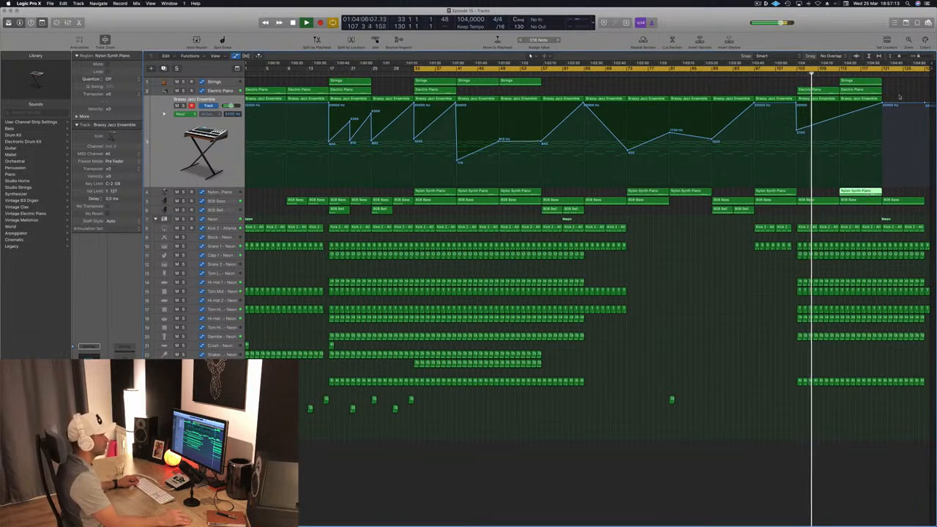
click(855, 89)
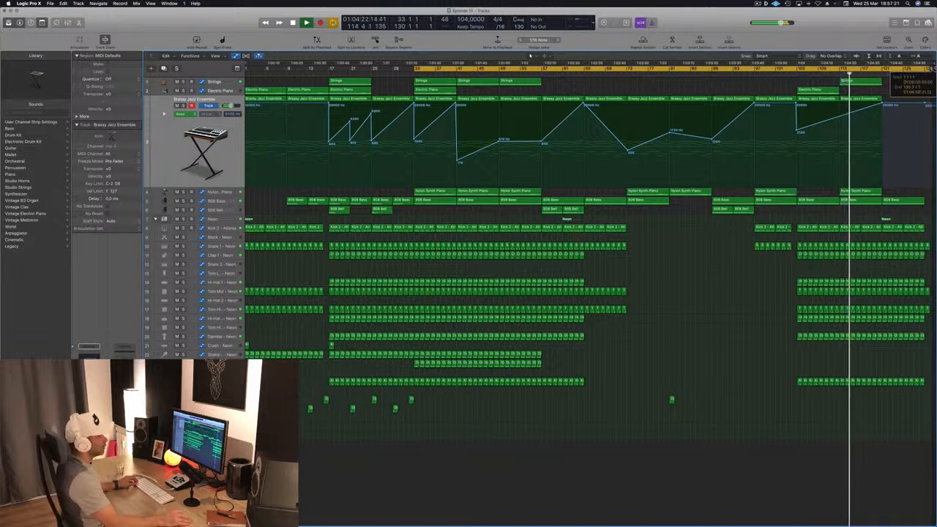
Extend the cycle range to bar 129 and delete the drum and percussion regions beyond that bar
drag(932, 69, 935, 69)
mouse_move(908, 223)
mouse_down()
mouse_move(886, 368)
mouse_move(876, 370)
mouse_up()
key(Delete)
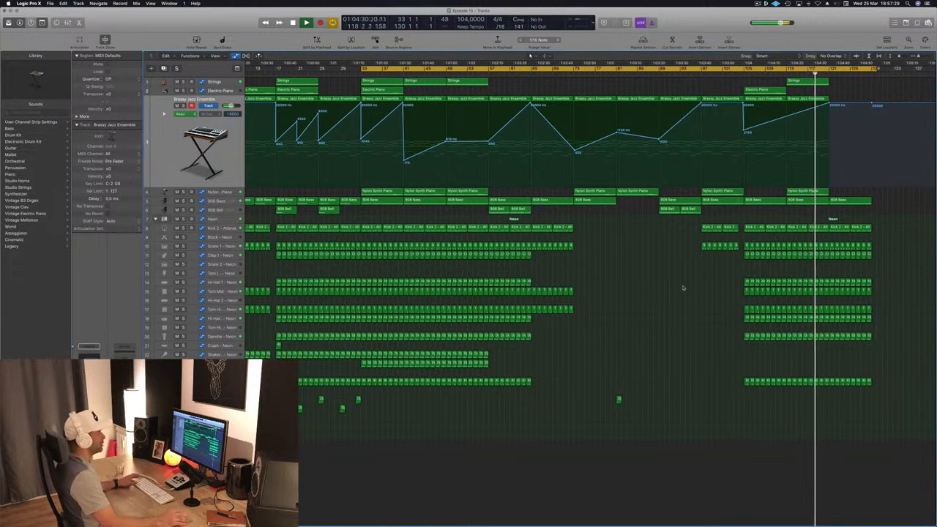
scroll(683, 287, left, 3)
scroll(683, 286, right, 1)
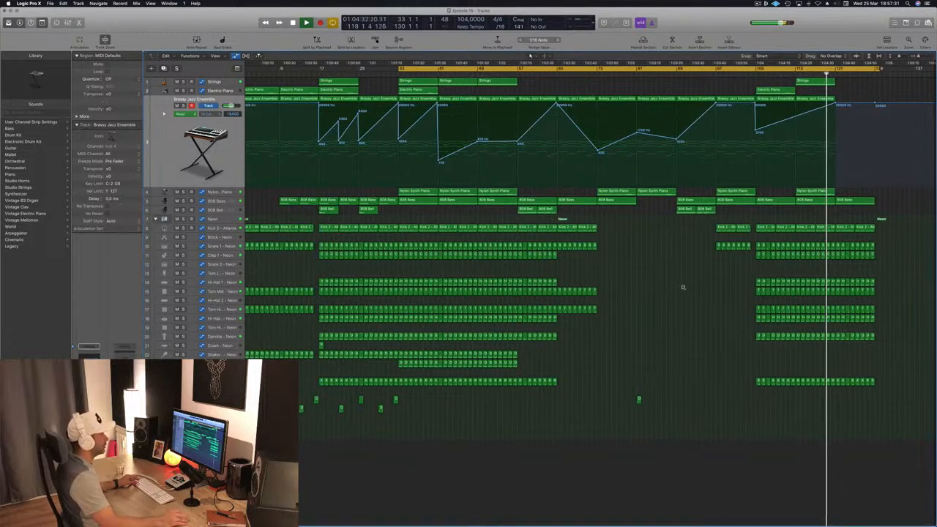
scroll(683, 288, up, 1)
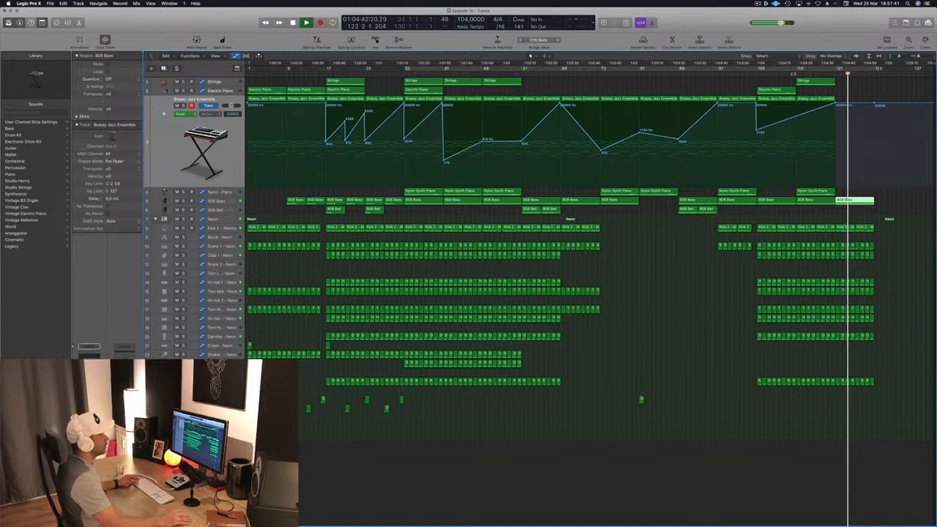
Add a Brassy Jazz Ensemble automation point at bar 113 and drop the curve at bar 121 before a rise to 20000 Hz at bar 129
click(791, 73)
click(798, 69)
click(795, 117)
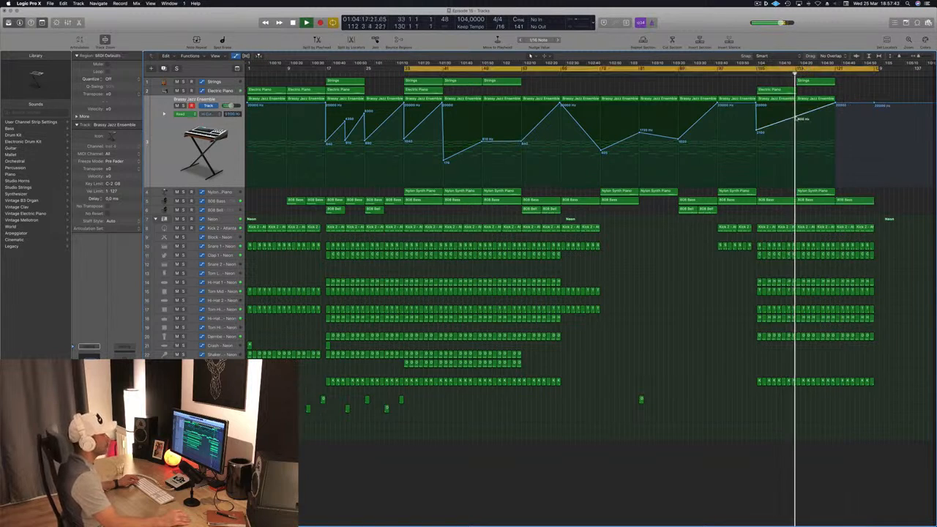
click(835, 104)
drag(834, 104, 838, 121)
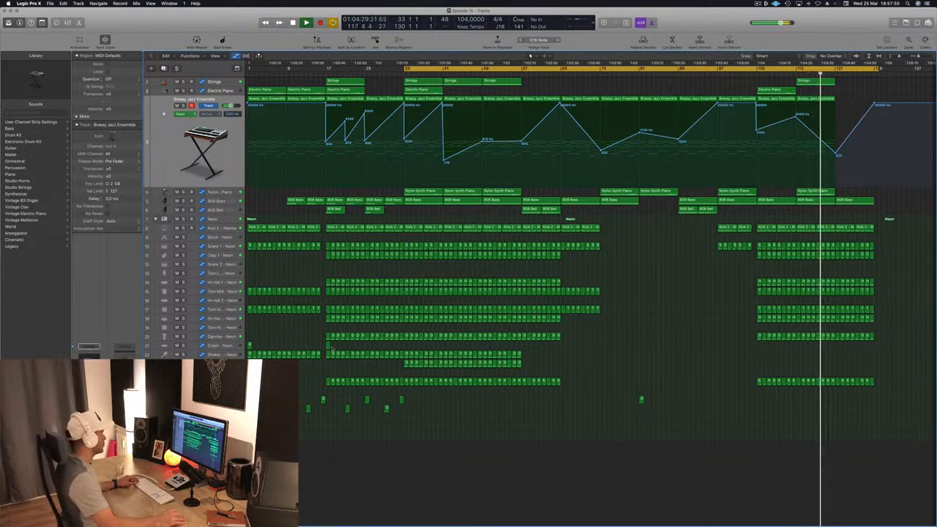
Copy the Crash region from bar 17 to bar 105 and place two consecutive copies of the Shaker and Ride regions from bar 105
drag(331, 350, 761, 352)
drag(524, 349, 780, 356)
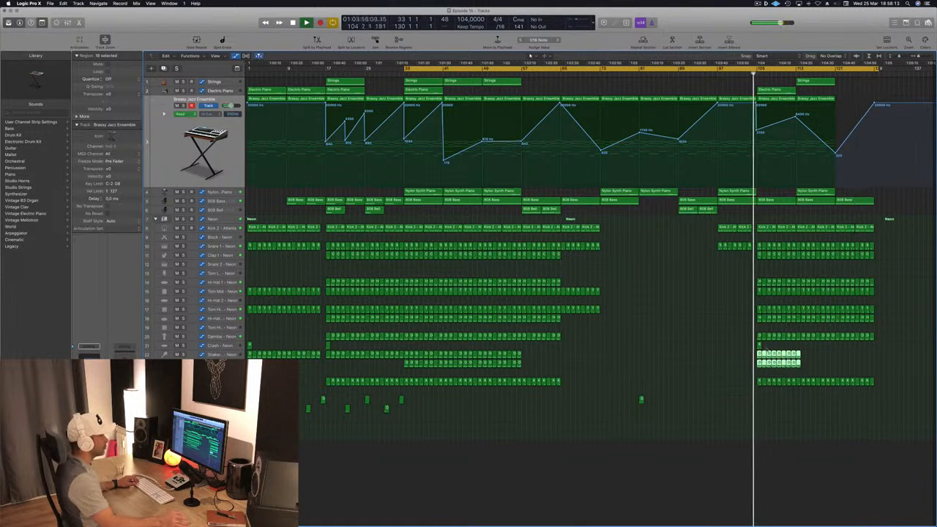
drag(780, 356, 805, 360)
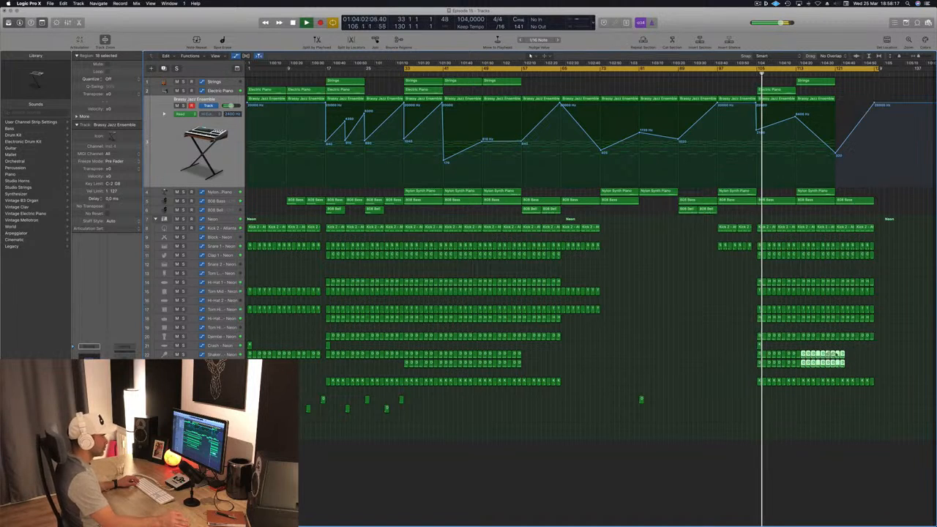
Delete the surplus Shaker and Ride regions after bar 121 and save the project
drag(876, 351, 837, 366)
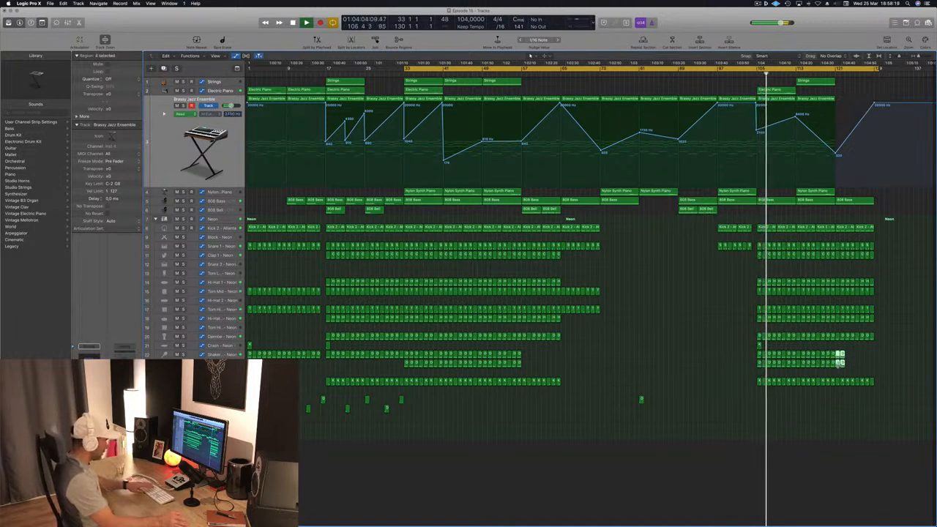
key(Delete)
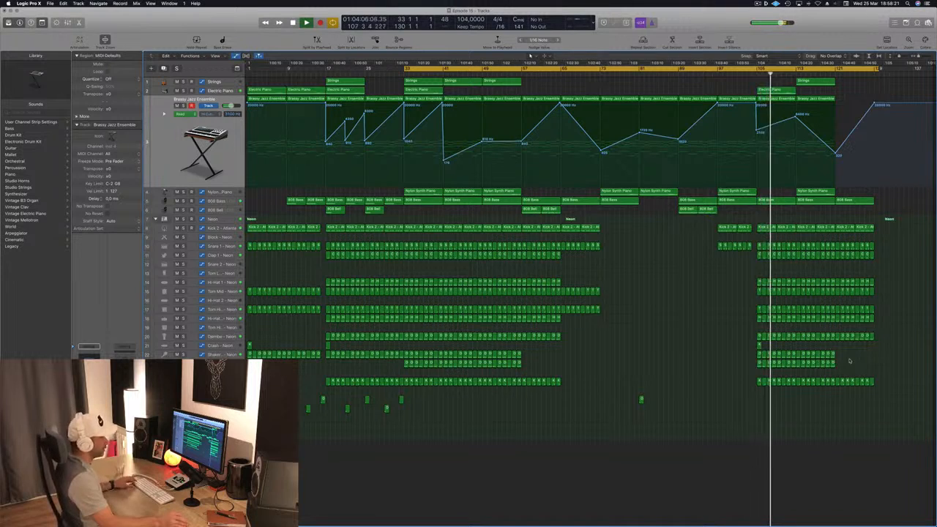
key(super+s)
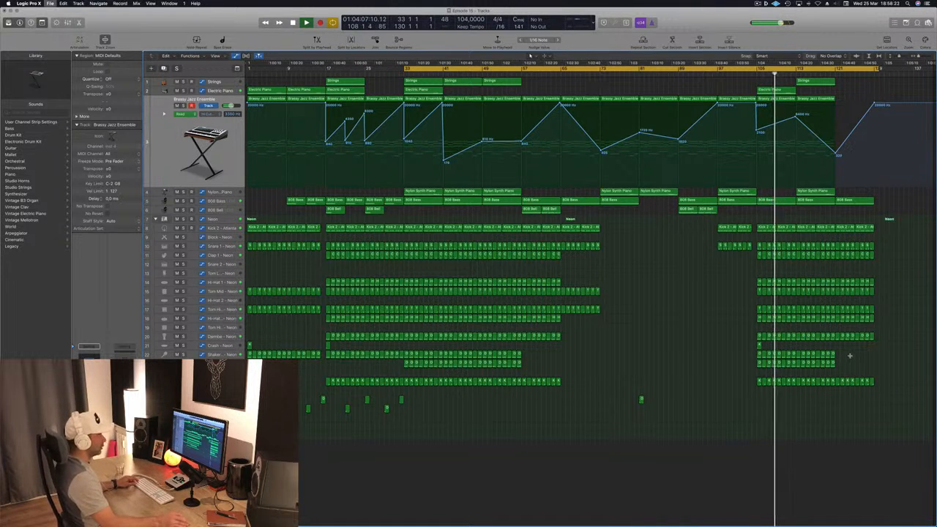
key(super+Right)
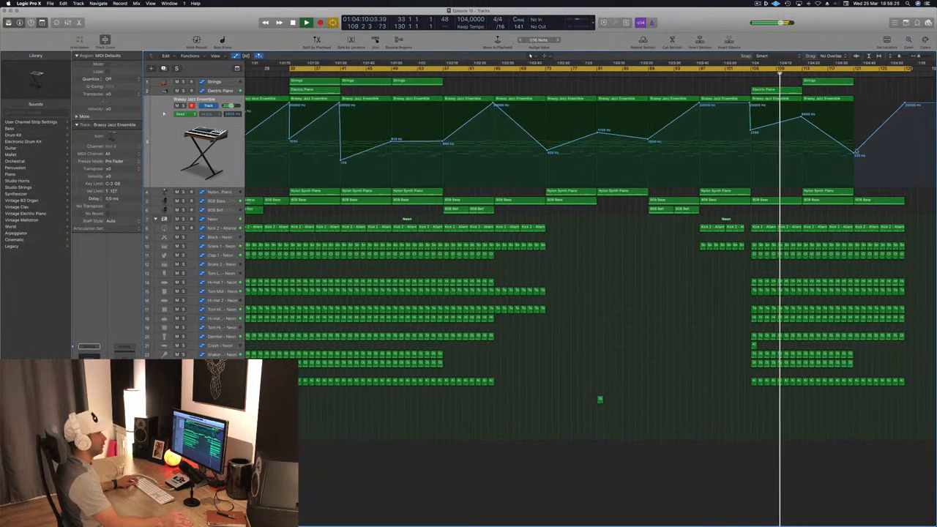
key(super+Left)
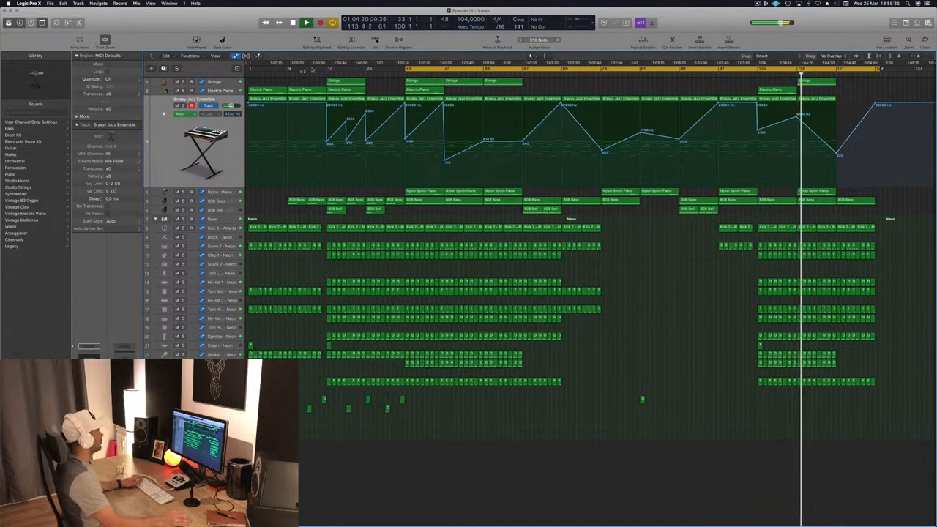
Select the Strings track and shorten the cycle range to bars 33–41 for looped playback
key(space)
key(space)
click(203, 82)
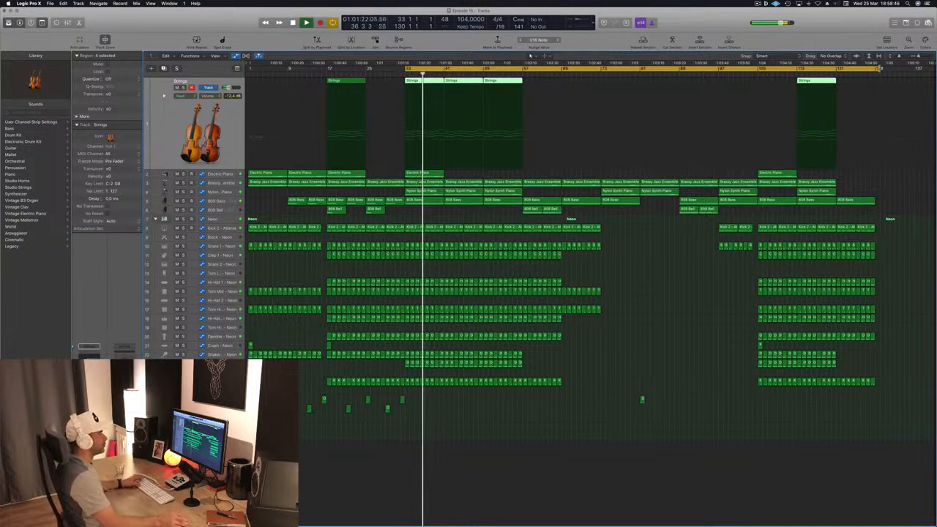
drag(880, 69, 442, 98)
key(space)
key(space)
Solo the Neon drum kit and select its Kick 2 - Seismic track
click(219, 219)
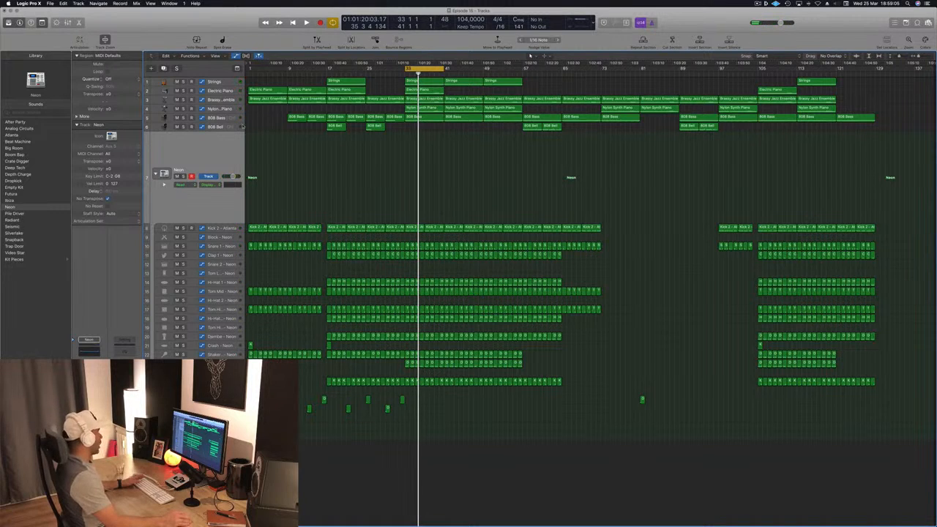
click(183, 176)
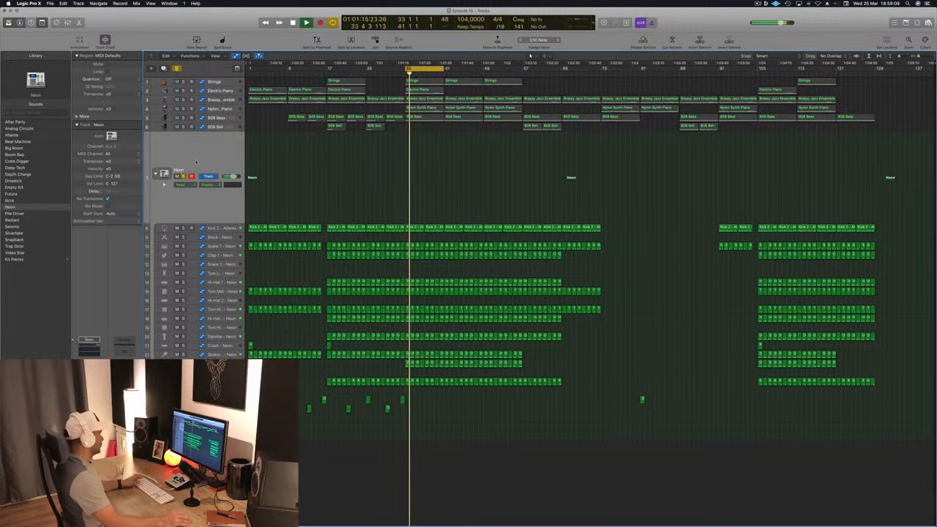
click(168, 381)
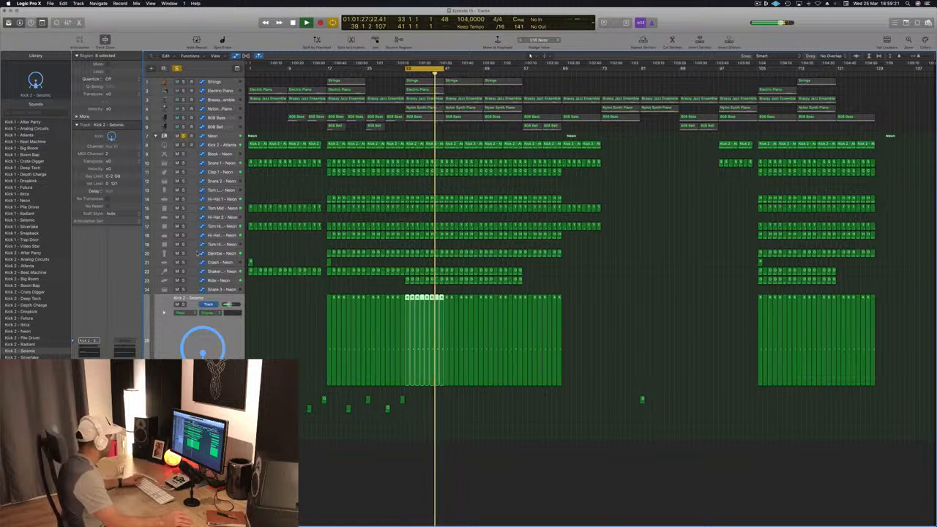
Solo the Djembe - Neon track briefly to check its sound, turn the solo off and select the track
click(183, 253)
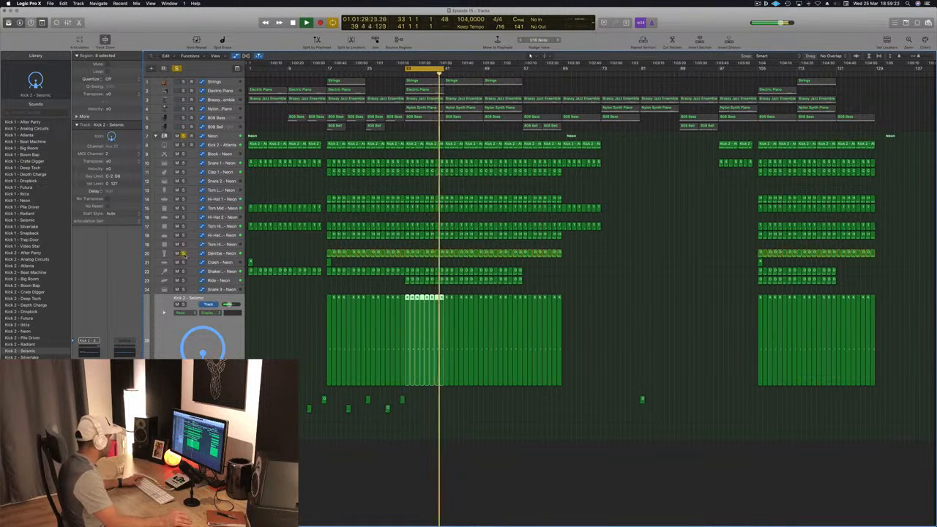
click(183, 253)
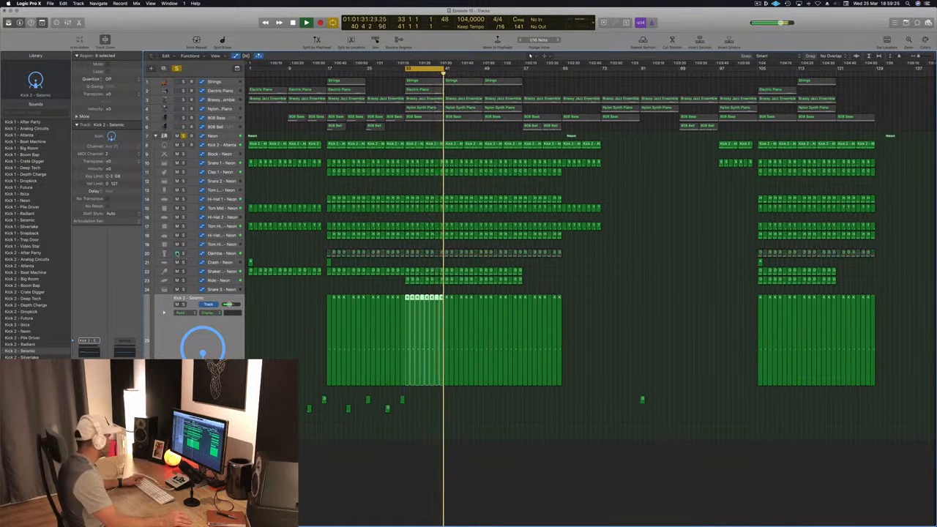
click(230, 253)
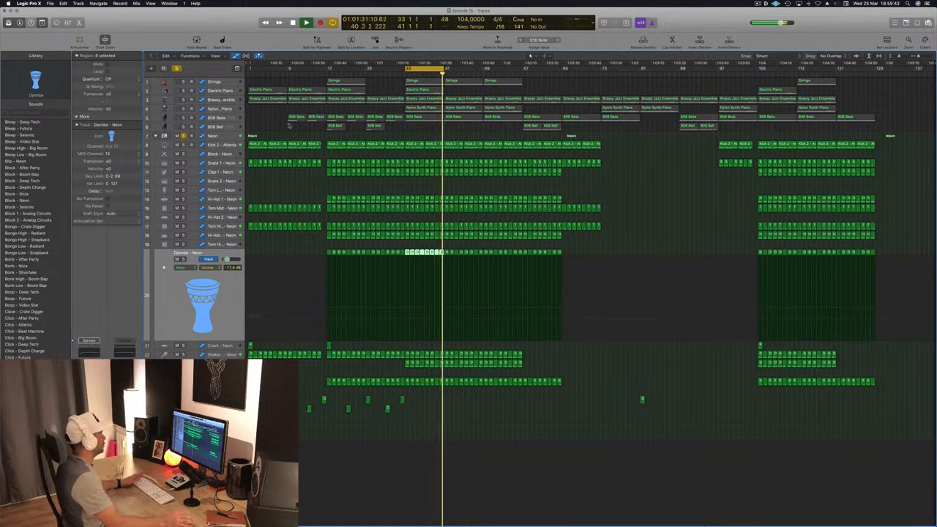
Solo the 808 Bass track and adjust the threshold of its Vintage VCA compressor slightly during playback
click(208, 118)
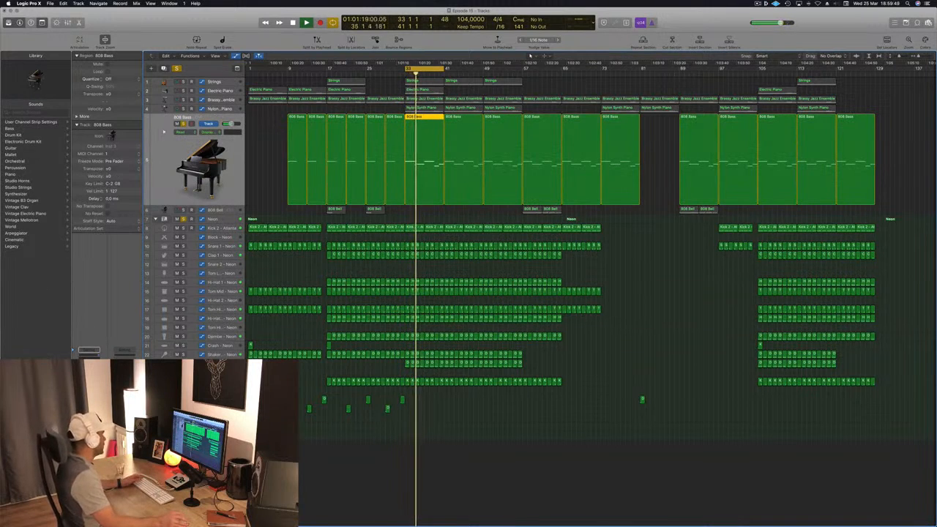
key(v)
drag(245, 26, 692, 186)
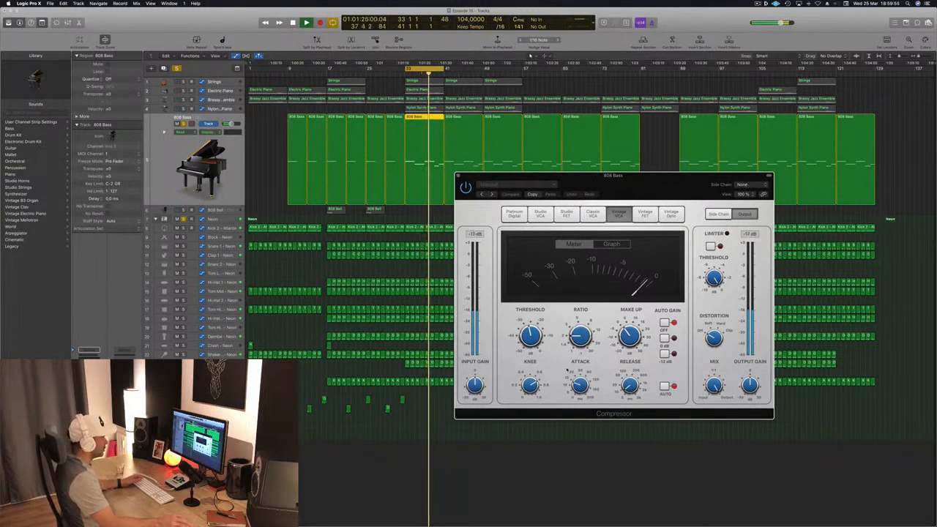
drag(536, 333, 535, 338)
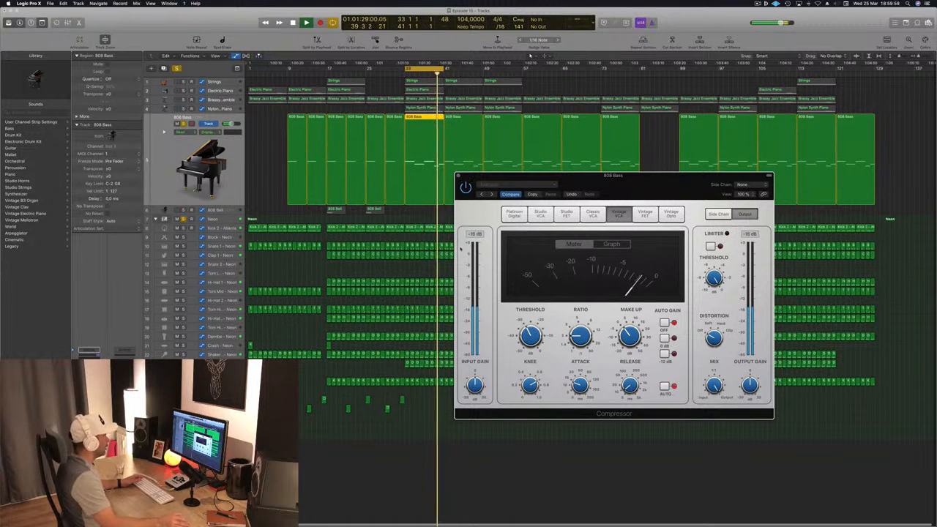
mouse_move(532, 338)
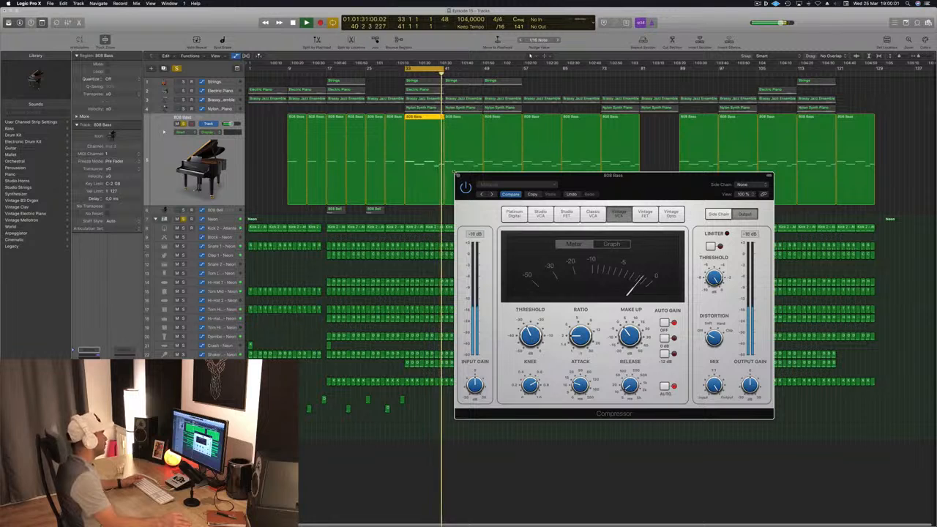
click(458, 175)
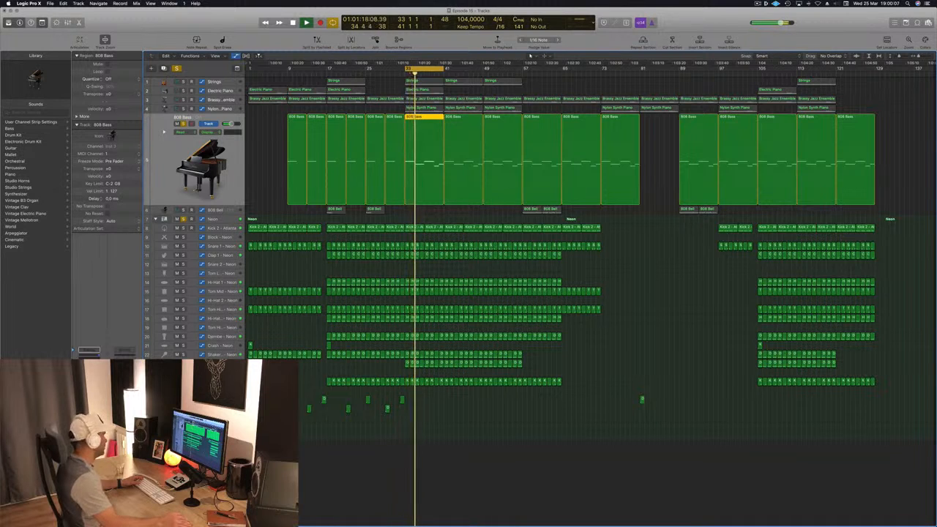
Side-chain the 808 Bass track's Platinum Digital compressor to Bus 10 (the kick bus) and raise its ratio
click(89, 387)
drag(217, 29, 502, 86)
click(575, 83)
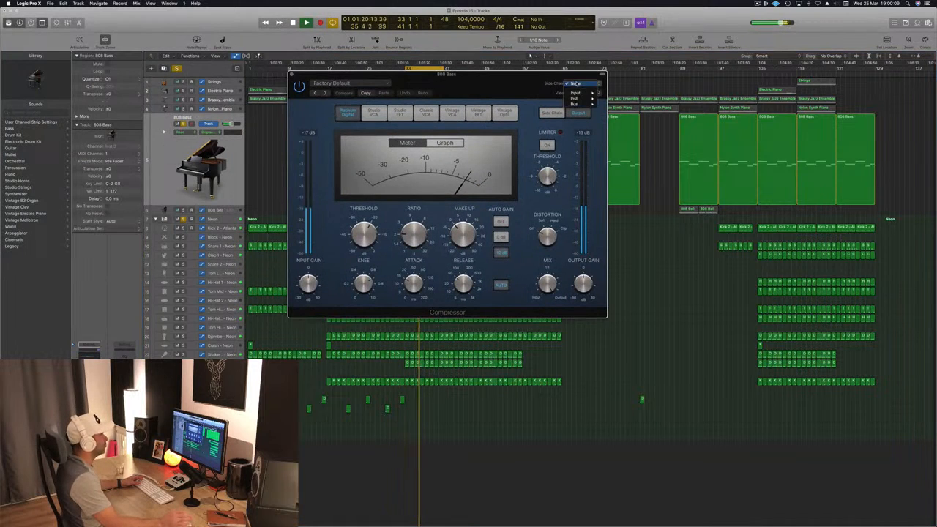
mouse_move(579, 105)
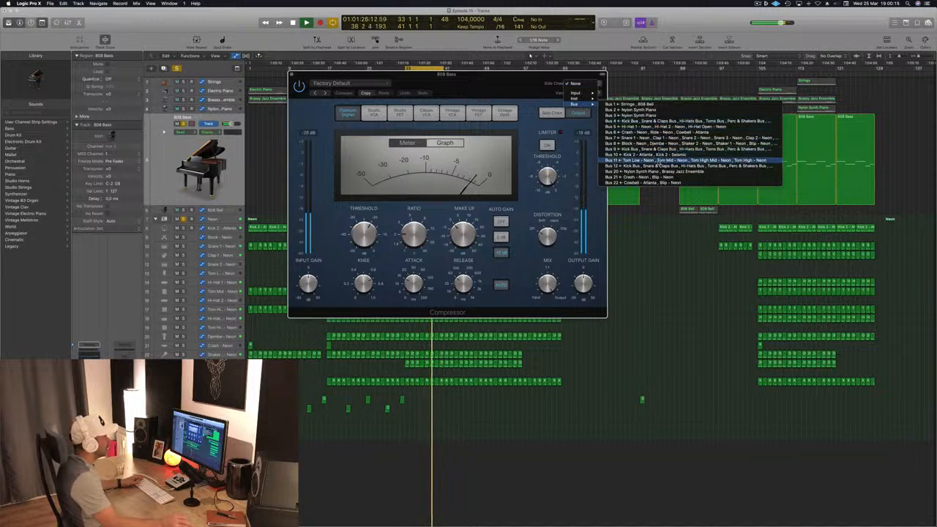
click(644, 154)
drag(496, 88, 642, 200)
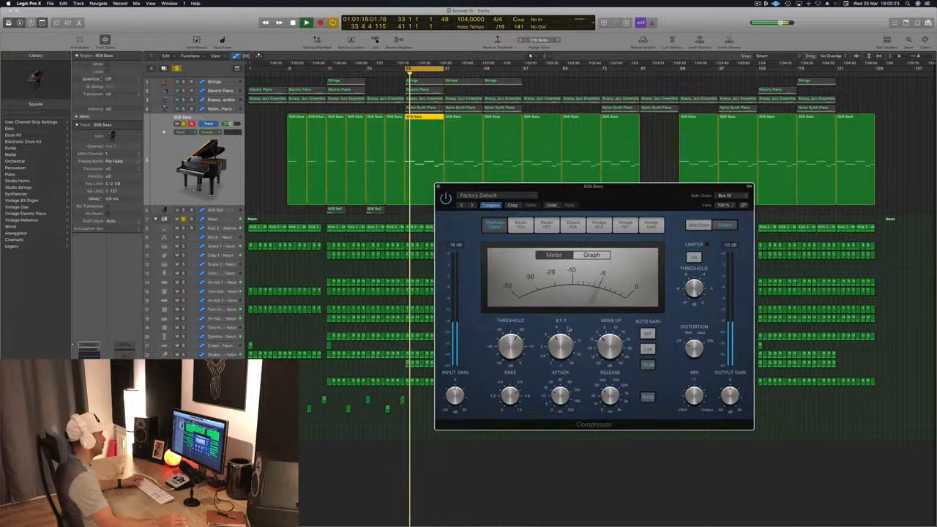
drag(652, 194, 583, 258)
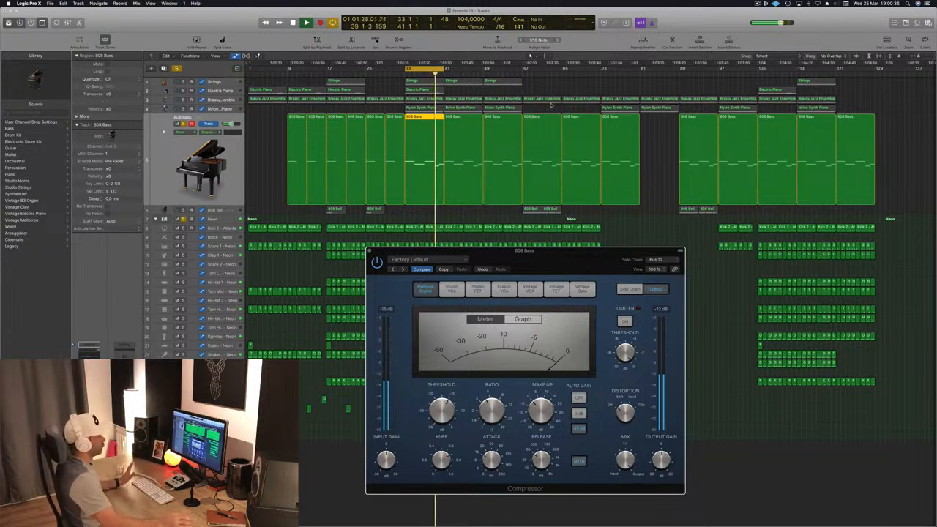
drag(525, 251, 493, 253)
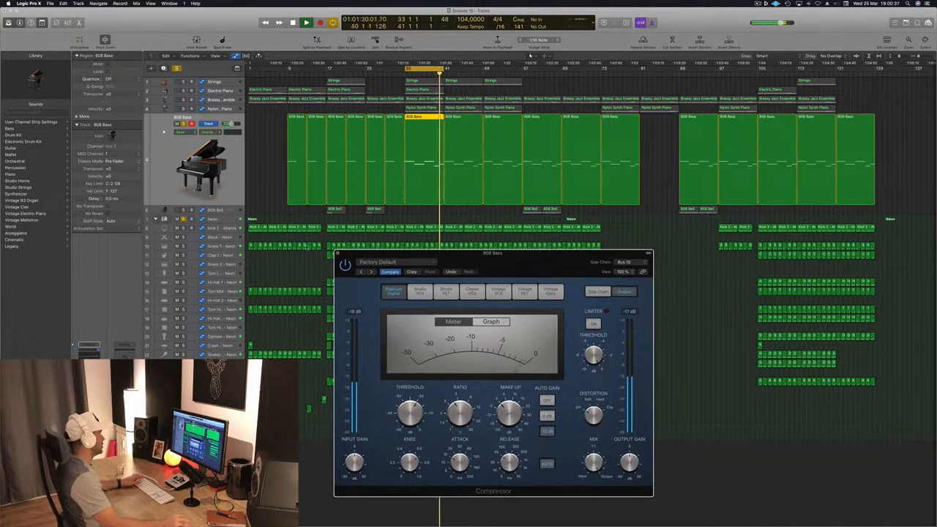
click(337, 254)
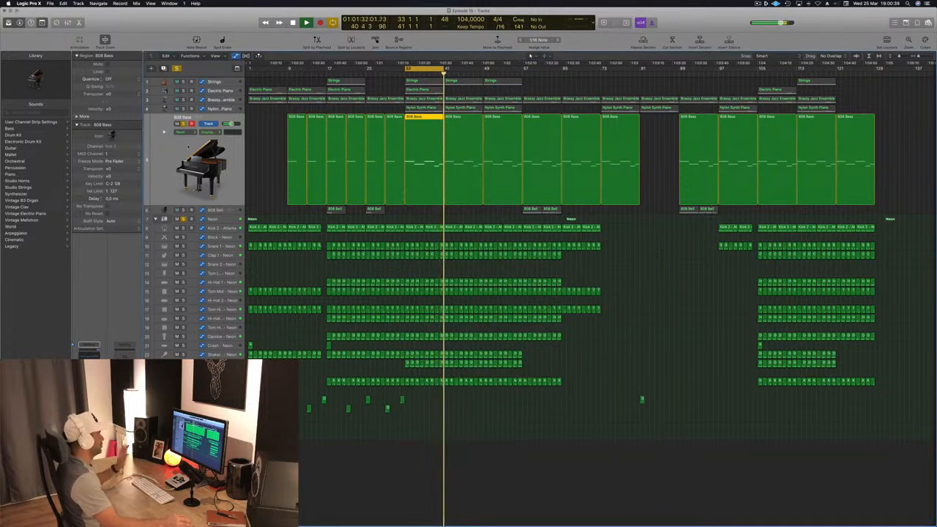
Solo the Nylon Synth Piano track as well and side-chain its Vintage FET compressor to Bus 10
click(227, 109)
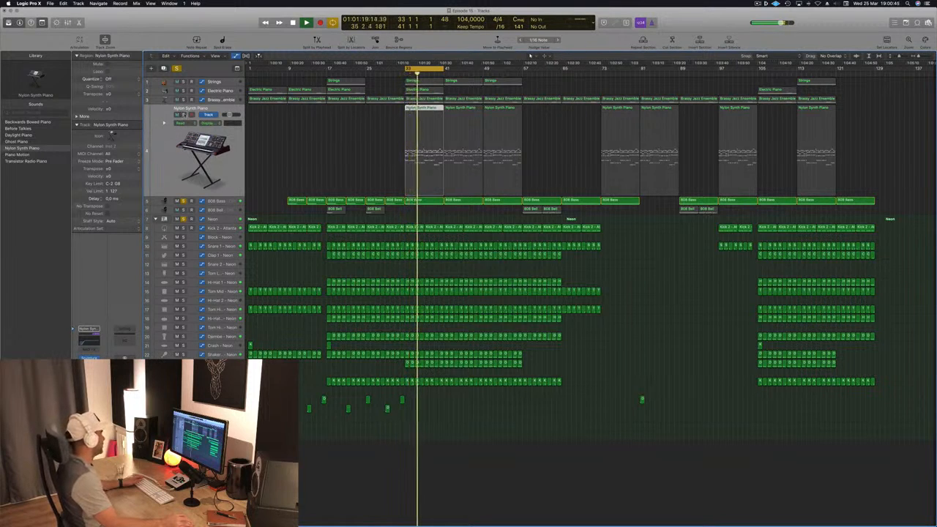
click(183, 115)
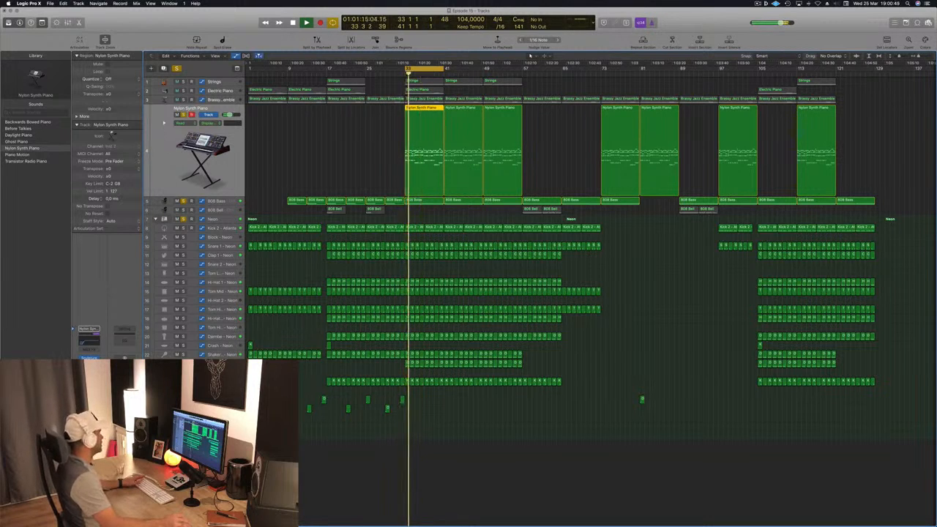
key(v)
drag(238, 14, 474, 63)
click(560, 58)
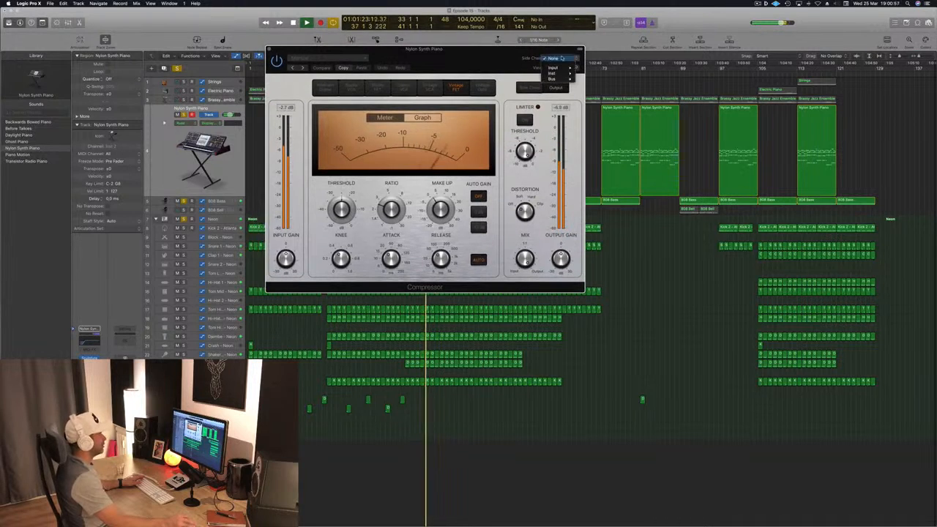
mouse_move(569, 78)
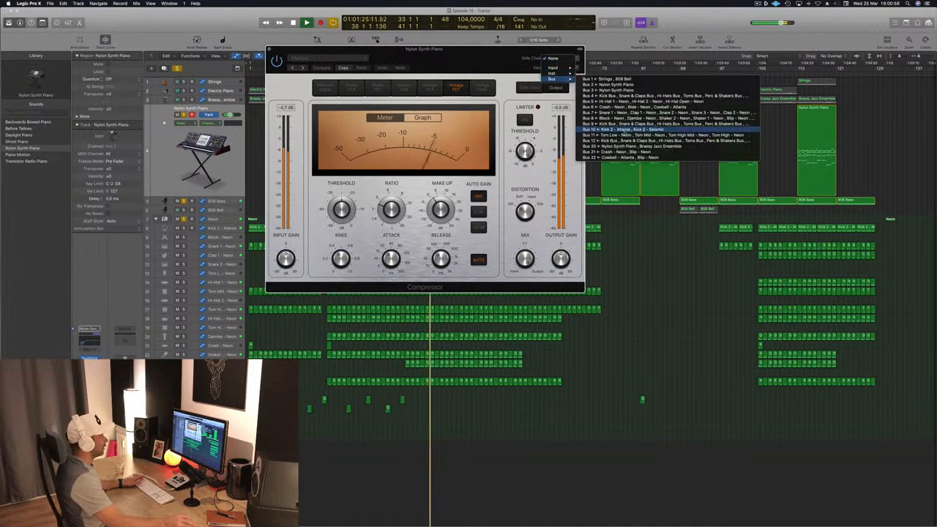
click(622, 130)
drag(468, 62, 490, 128)
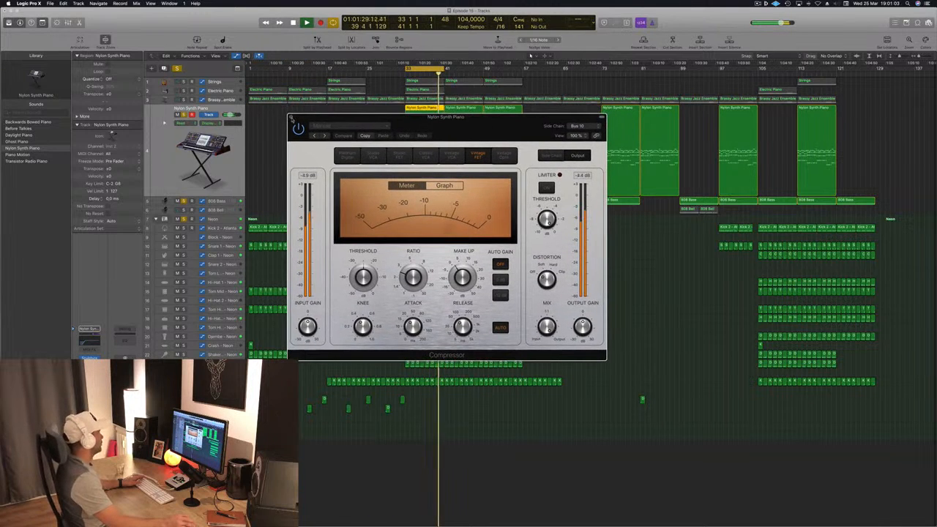
click(291, 117)
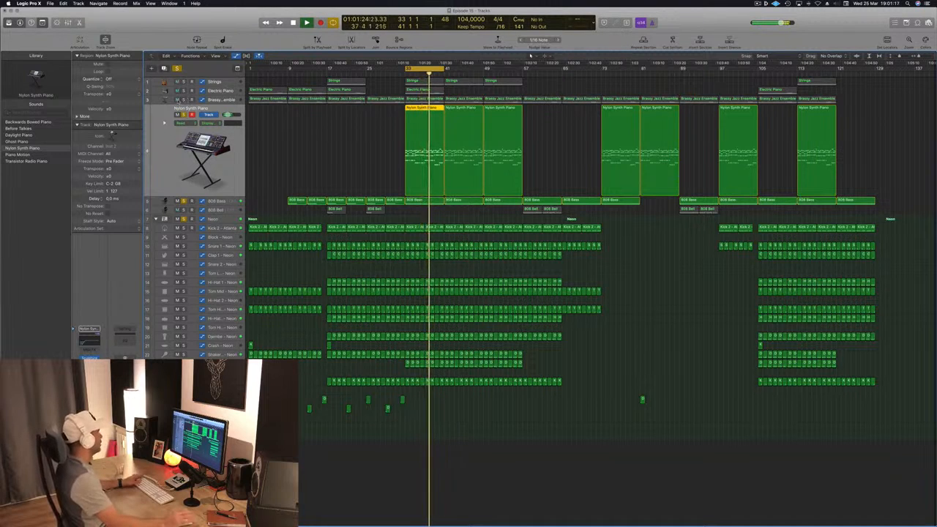
Add the Brassy Jazz Ensemble track to the solo and examine its Channel EQ during playback
click(187, 101)
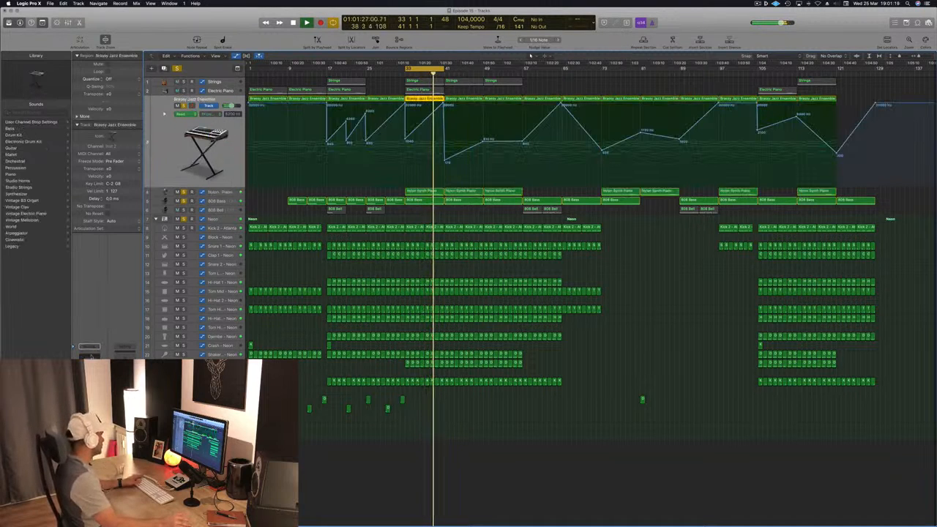
click(90, 367)
drag(216, 24, 513, 216)
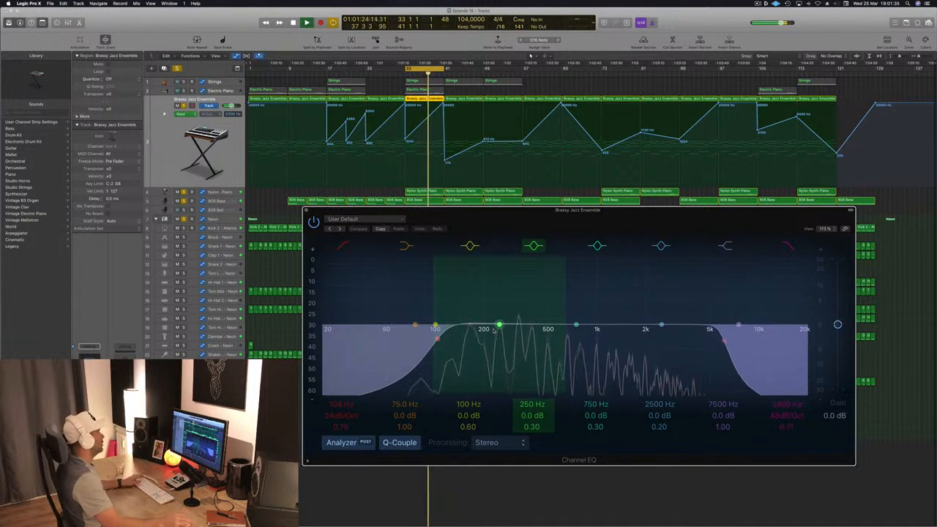
drag(644, 212, 536, 222)
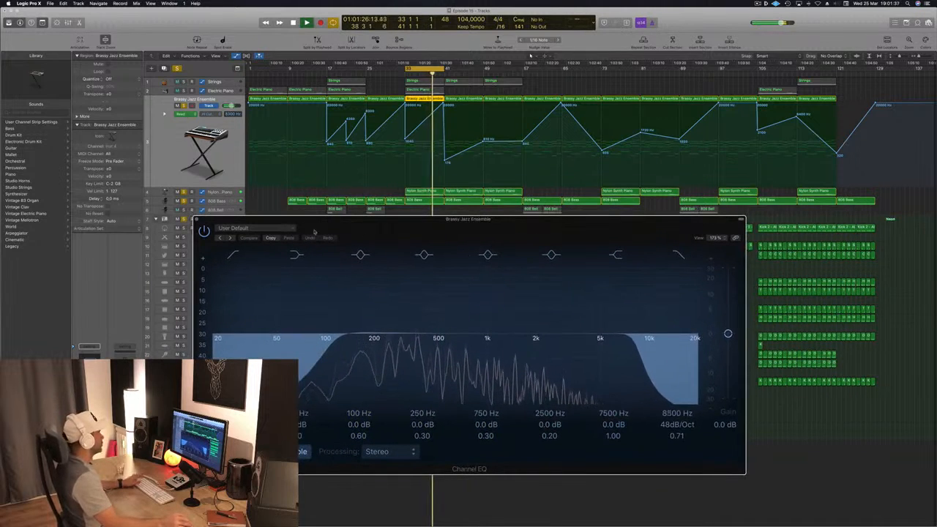
click(196, 219)
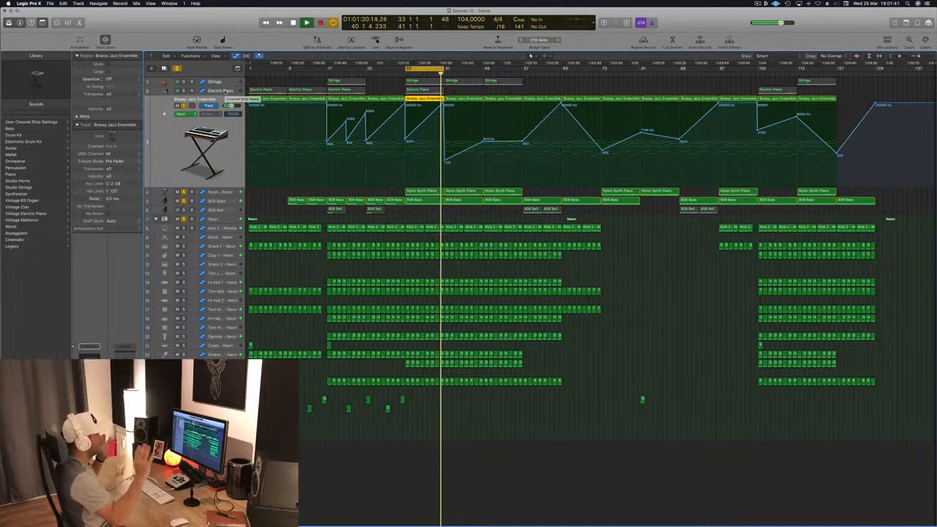
Solo the Electric Piano and, in its Channel EQ, cut 3 dB at 315 Hz and set the output gain to +1.5 dB
click(183, 90)
click(223, 90)
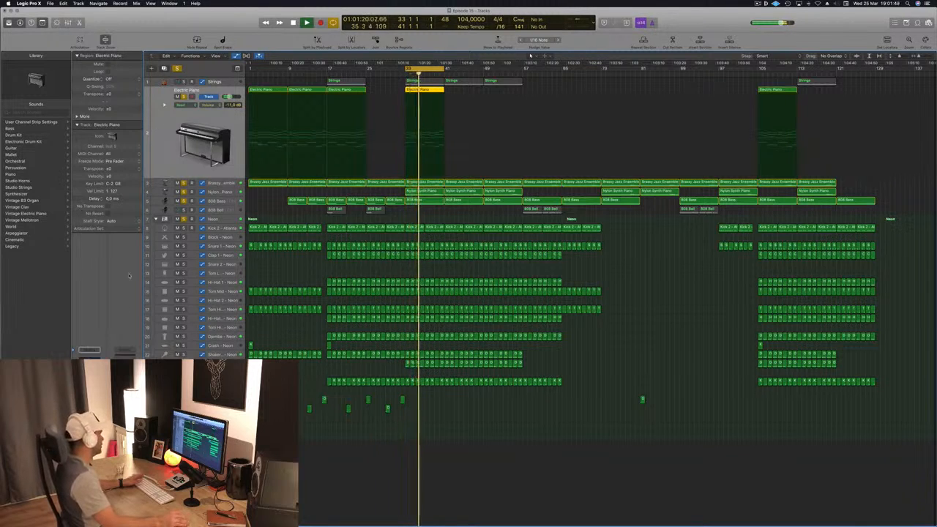
click(89, 366)
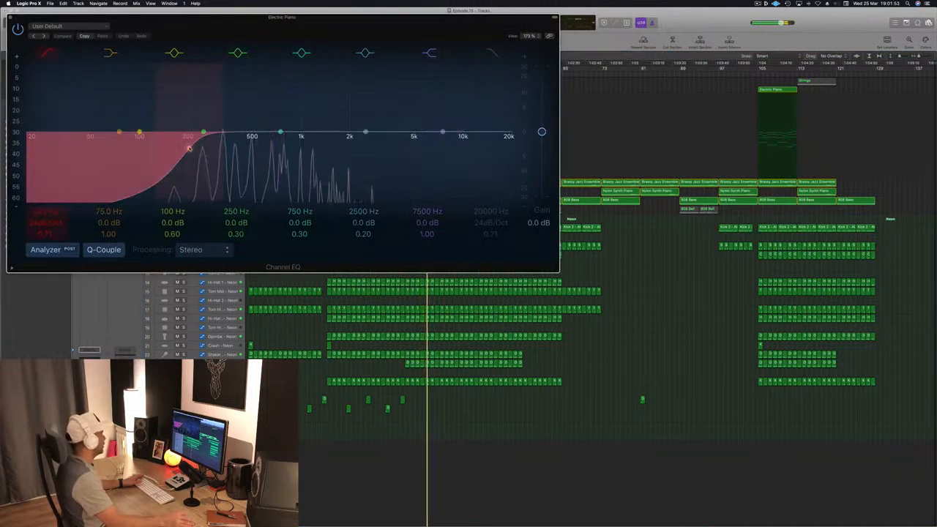
drag(280, 132, 223, 142)
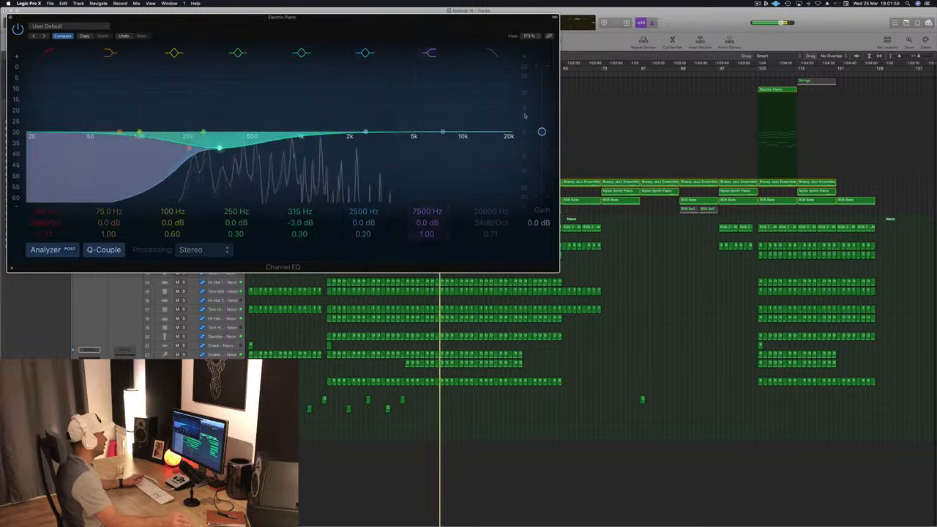
mouse_move(542, 132)
mouse_down()
mouse_move(541, 104)
mouse_move(541, 126)
mouse_up()
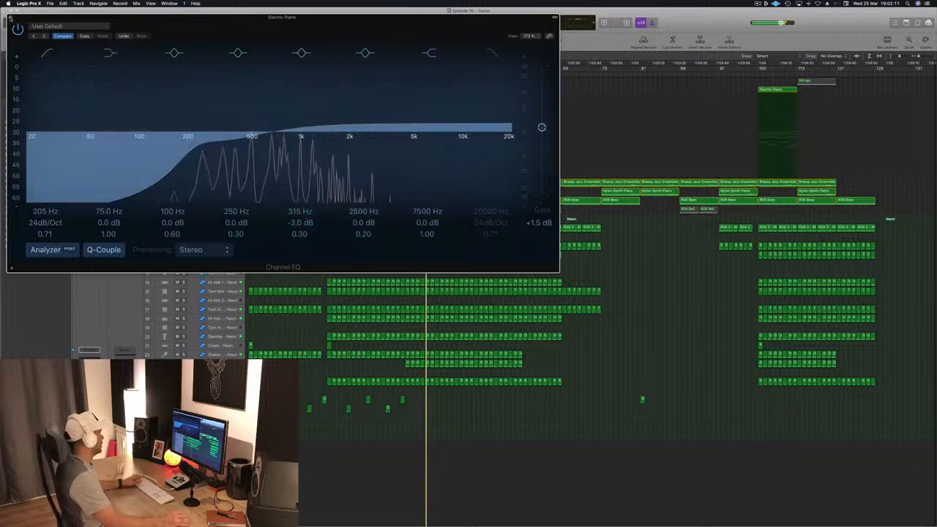
click(9, 17)
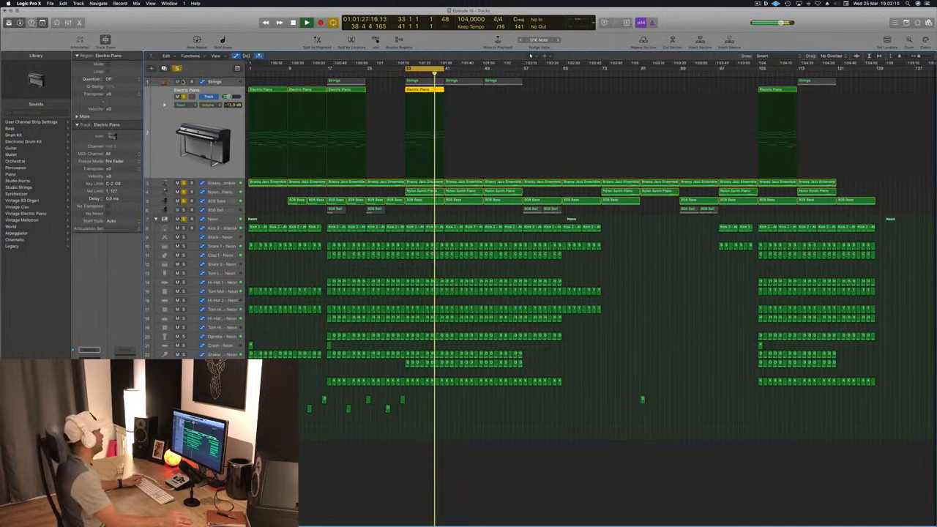
Clear the solos on all tracks and solo only the Strings track
click(183, 82)
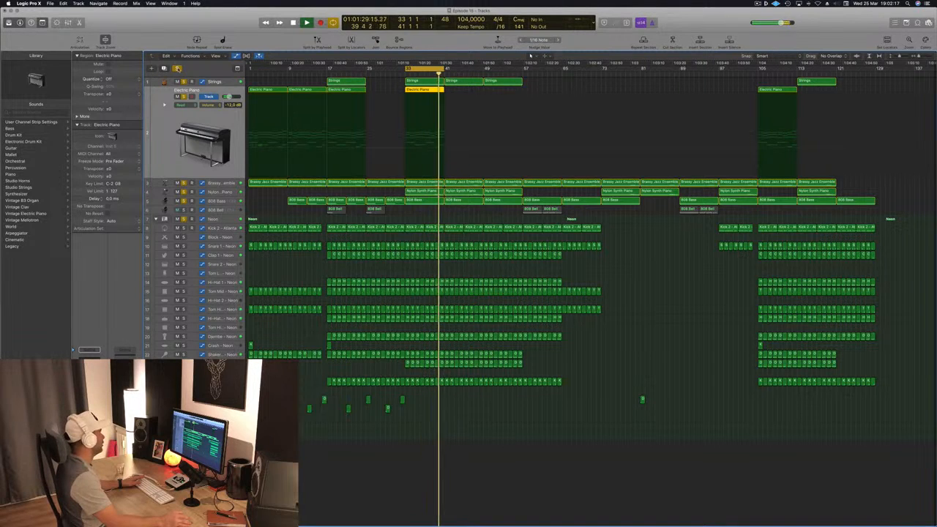
click(177, 69)
click(183, 85)
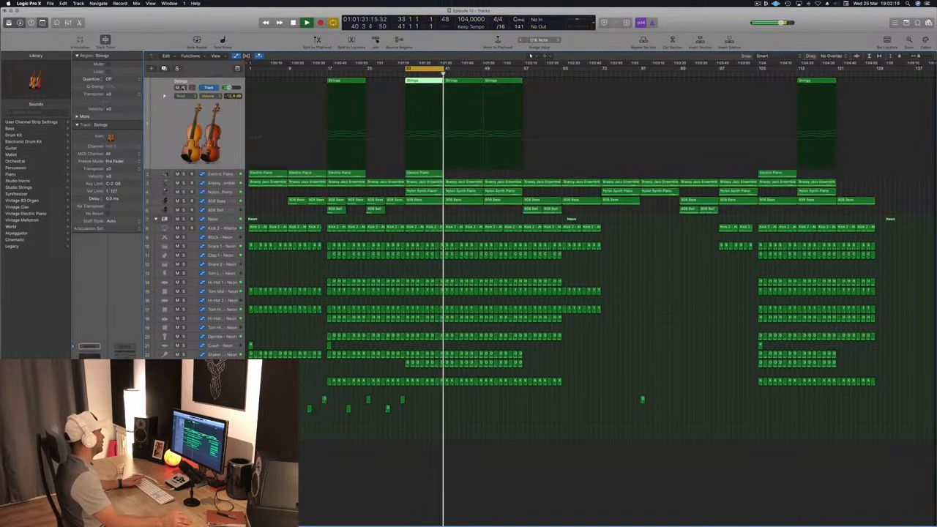
click(183, 87)
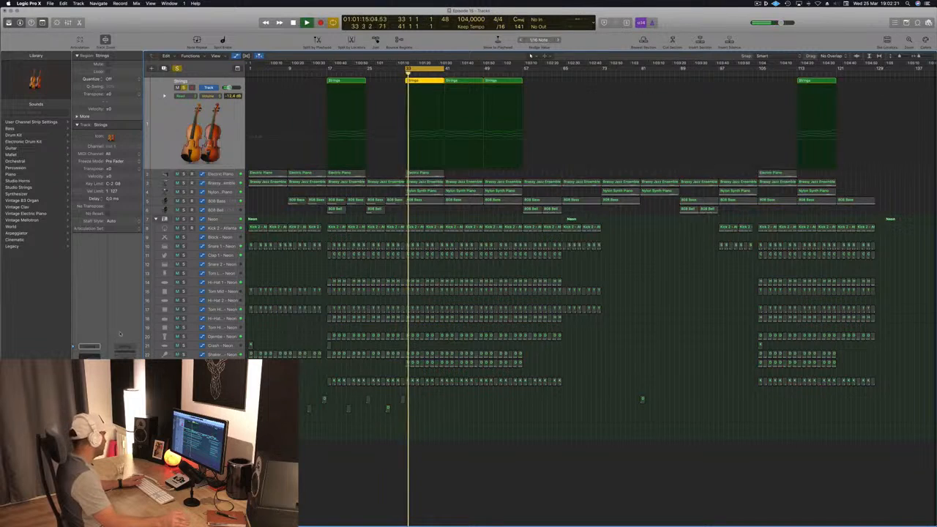
Lower the Strings track's Channel EQ low cut to 110 Hz
click(90, 358)
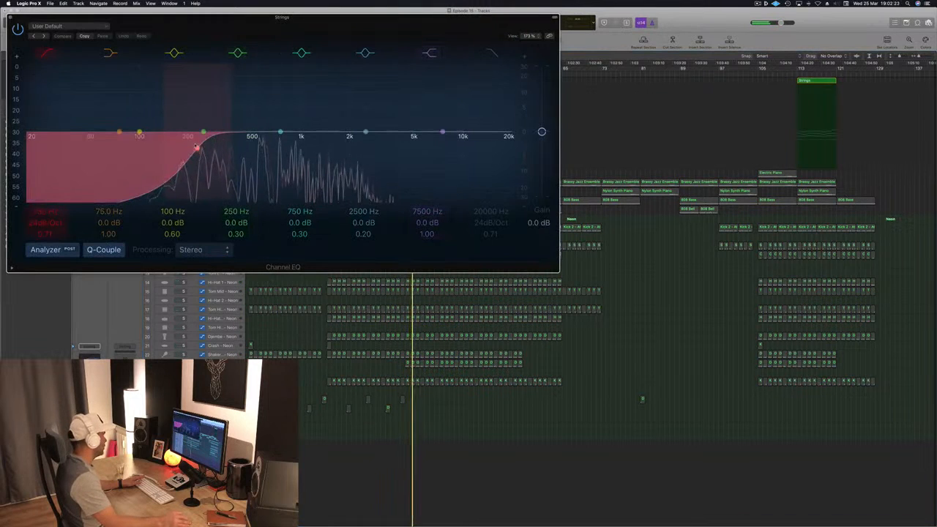
drag(197, 147, 136, 147)
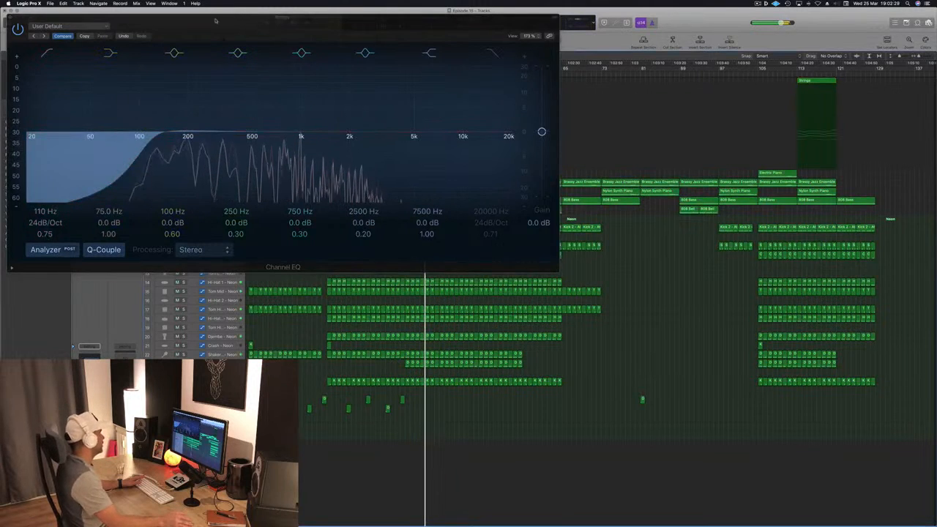
drag(226, 24, 416, 46)
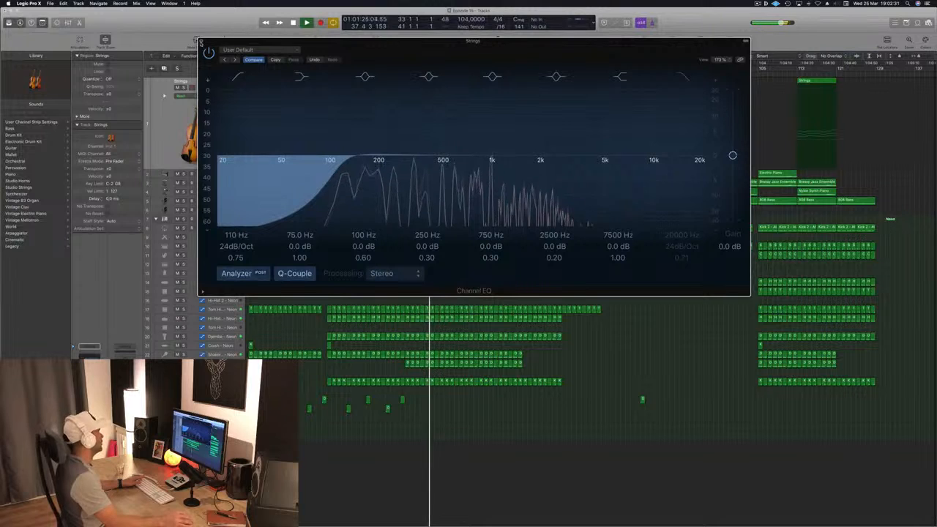
click(202, 42)
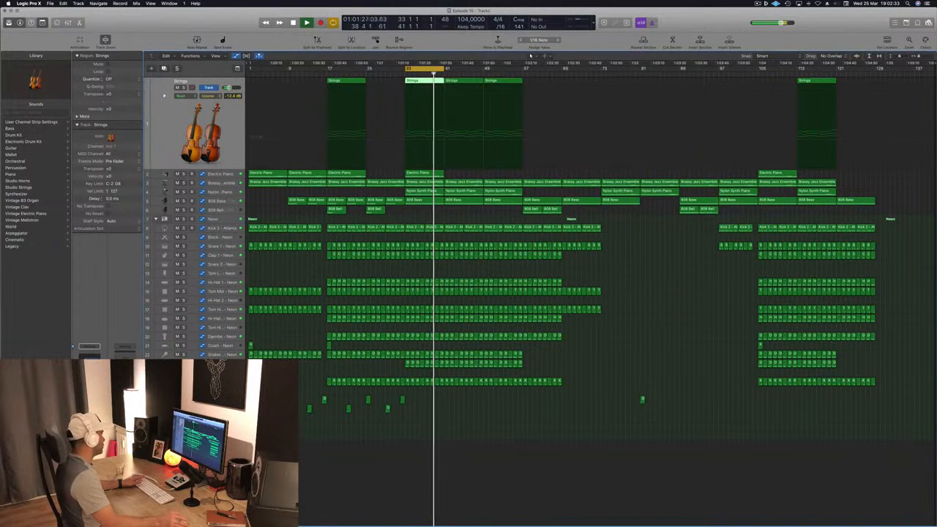
Deselect the regions and restart looped playback of the full mix from bar 33
click(545, 443)
key(space)
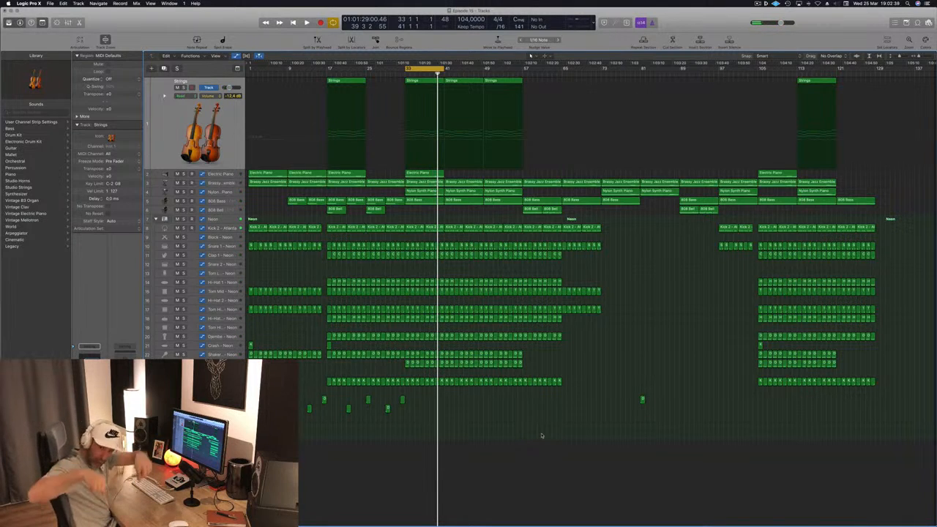
key(space)
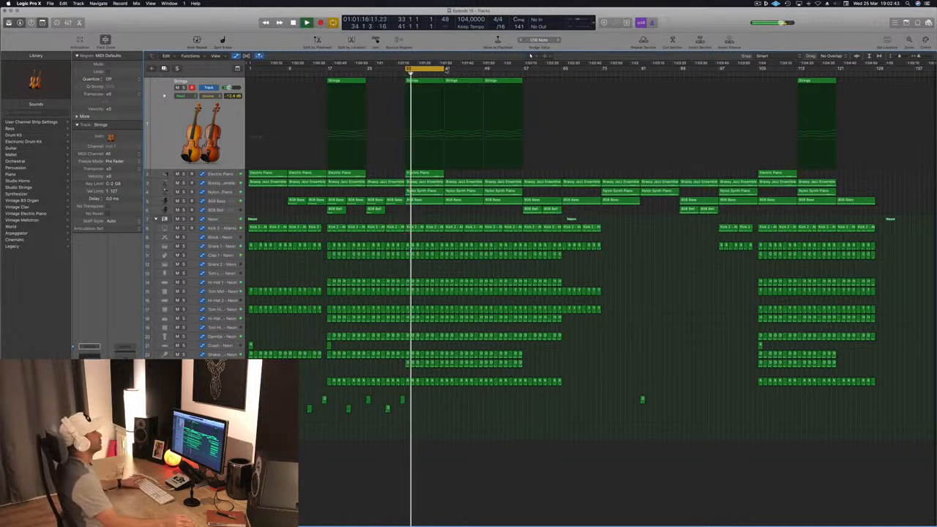
Extend the cycle range to cover the whole song, bars 1 to 129, and start playback from bar 1
drag(444, 68, 877, 79)
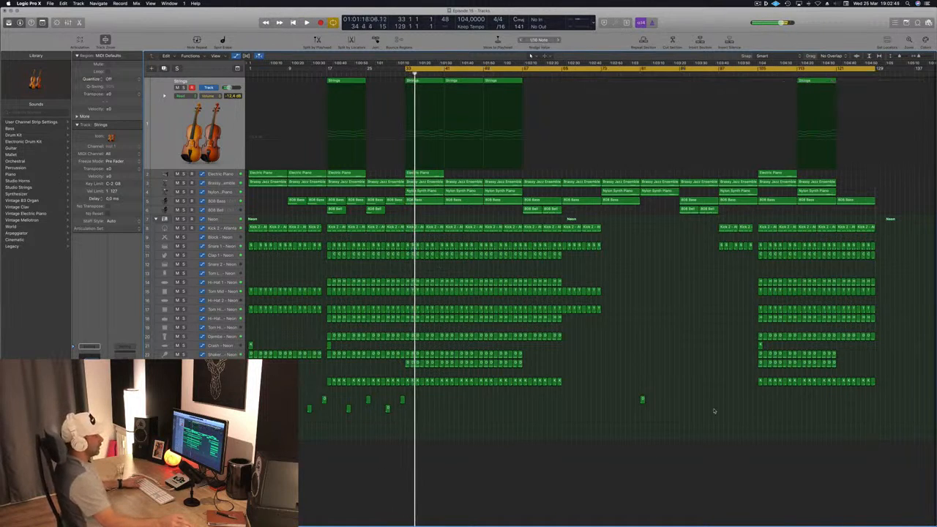
key(space)
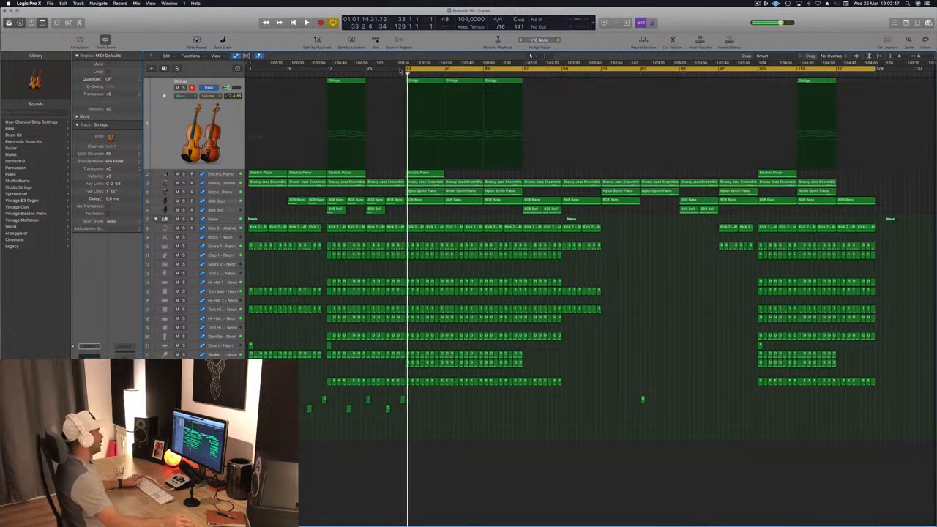
drag(407, 69, 247, 78)
key(space)
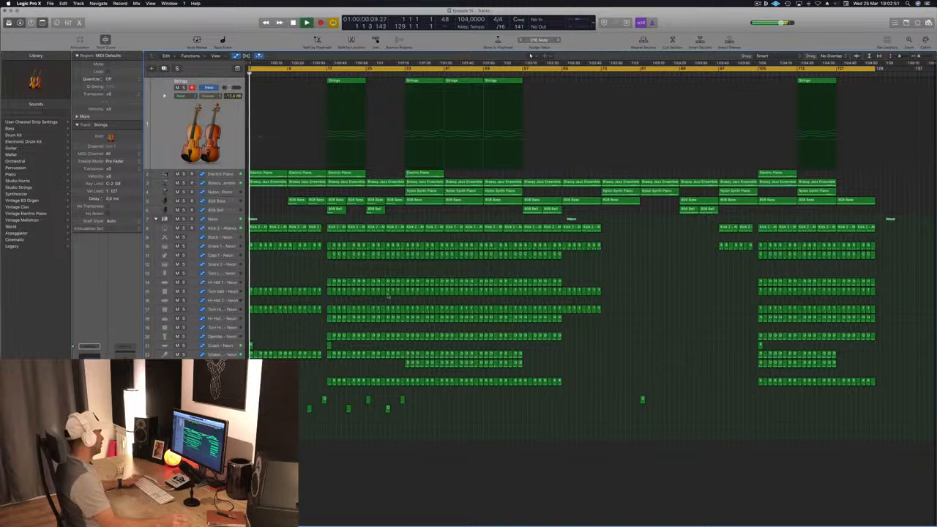
Lower the Crash - Neon track's volume to -12.0 dB while replaying the song's opening
click(219, 345)
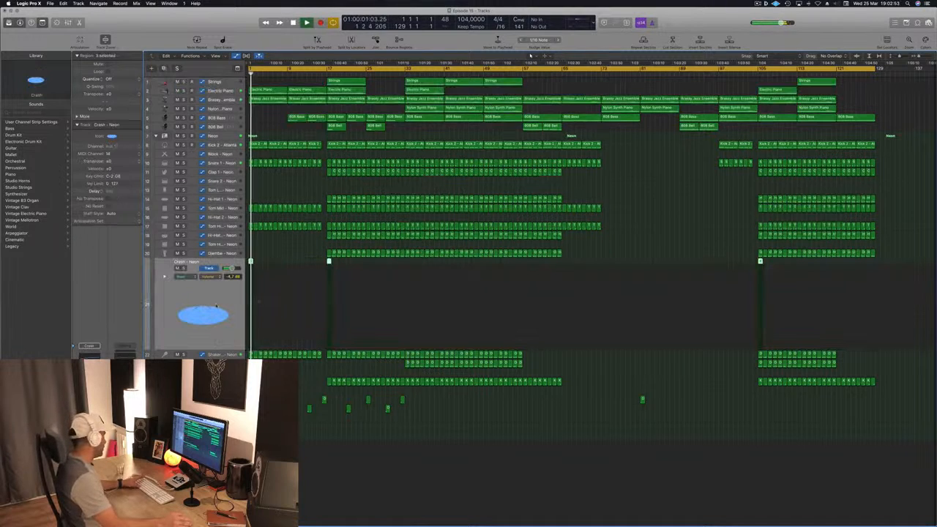
key(space)
key(space)
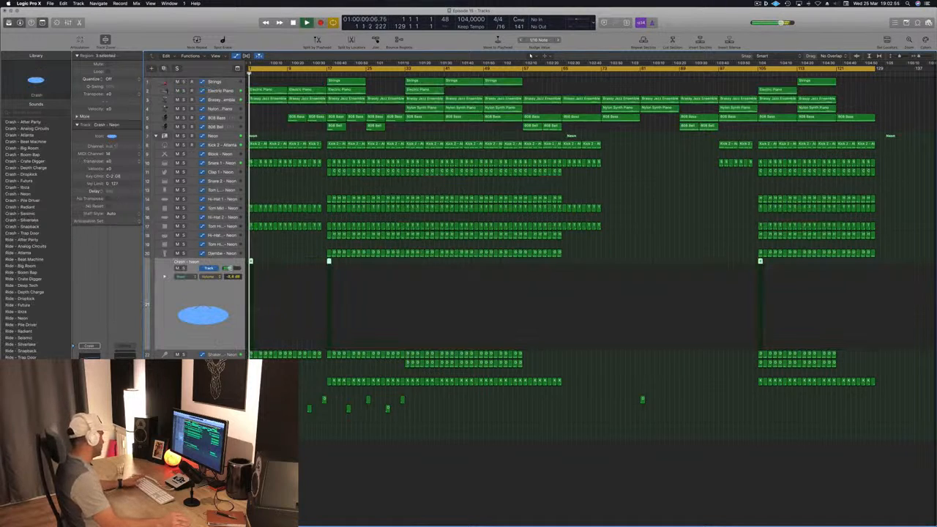
key(space)
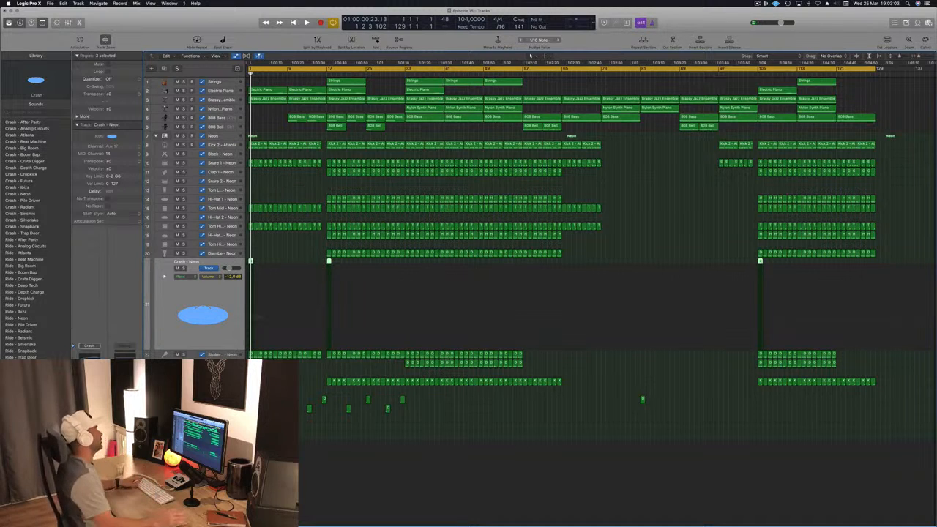
key(space)
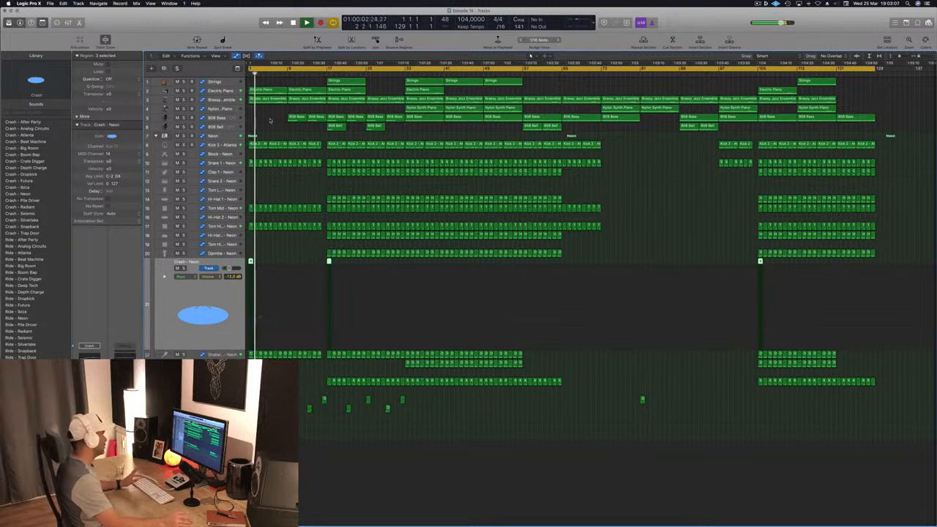
Audition the mix from about bar 8, checking the Brassy Jazz Ensemble, Cowbell - Atlanta and Blip - Neon tracks
click(283, 85)
click(283, 73)
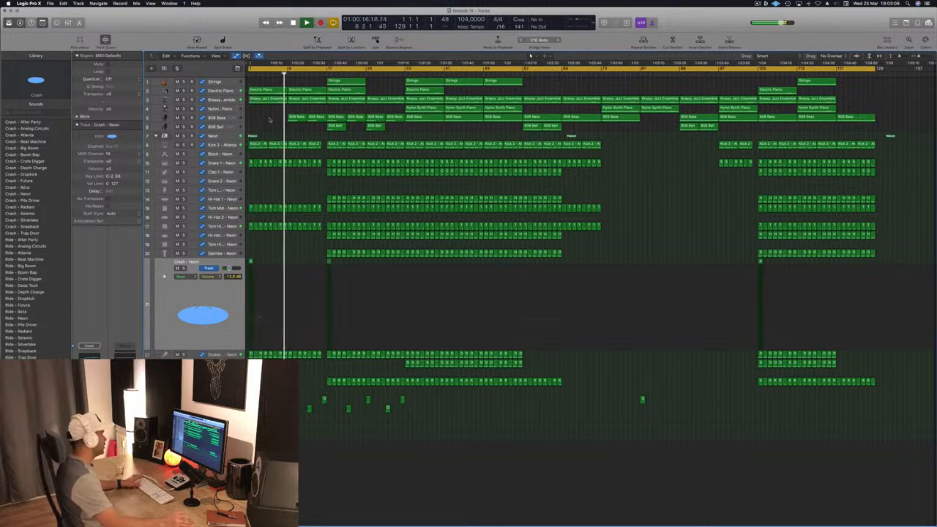
click(228, 101)
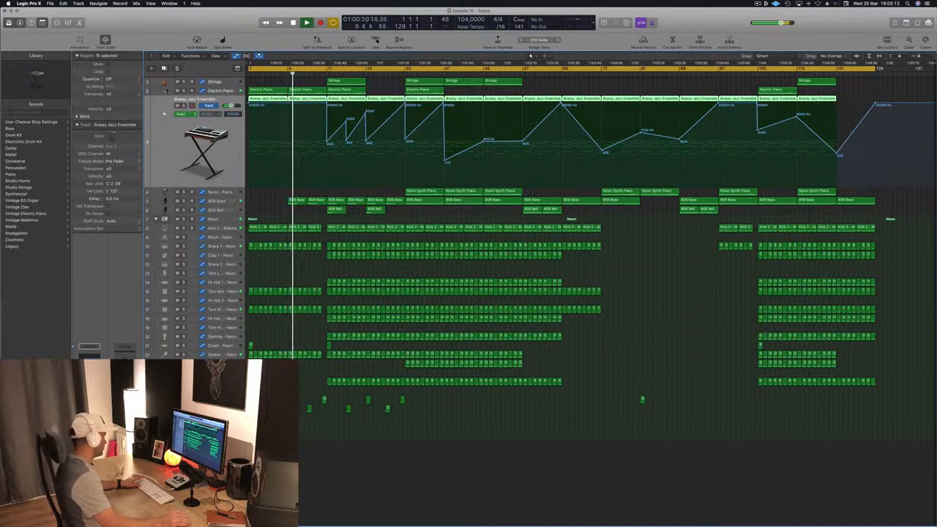
click(222, 399)
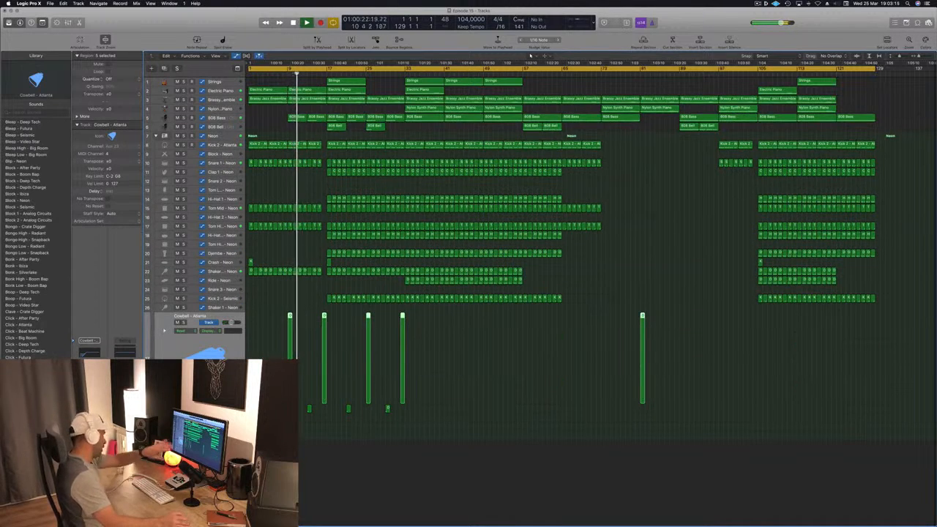
key(Down)
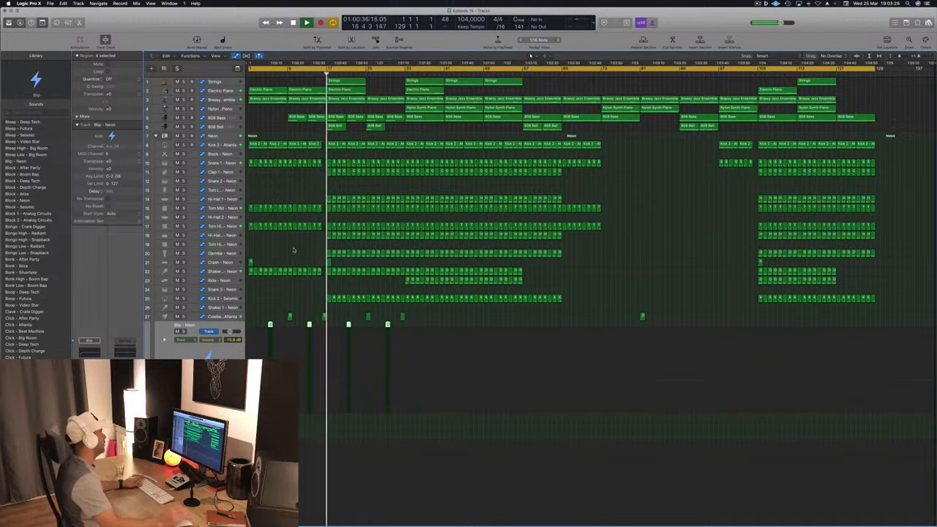
click(273, 117)
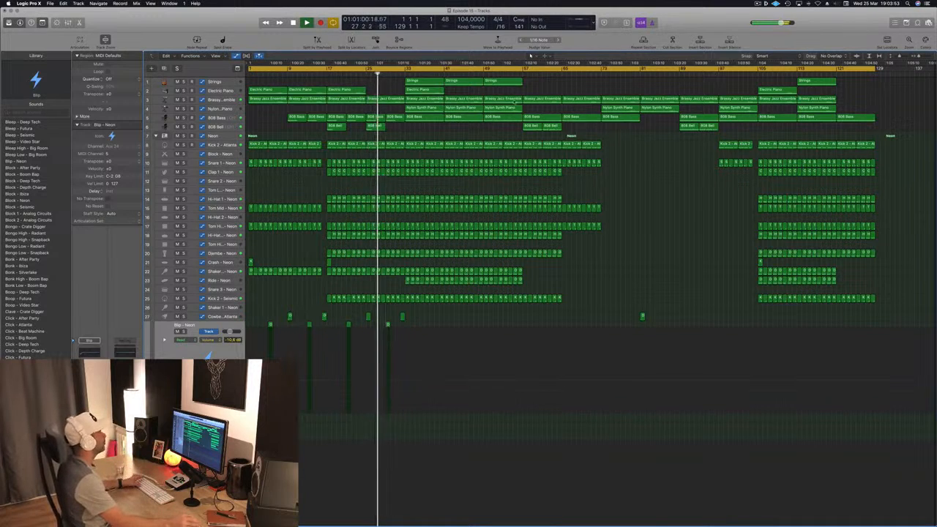
Audition the mix from bar 33 and from about bar 56, checking the 808 Bell track and its regions
click(404, 73)
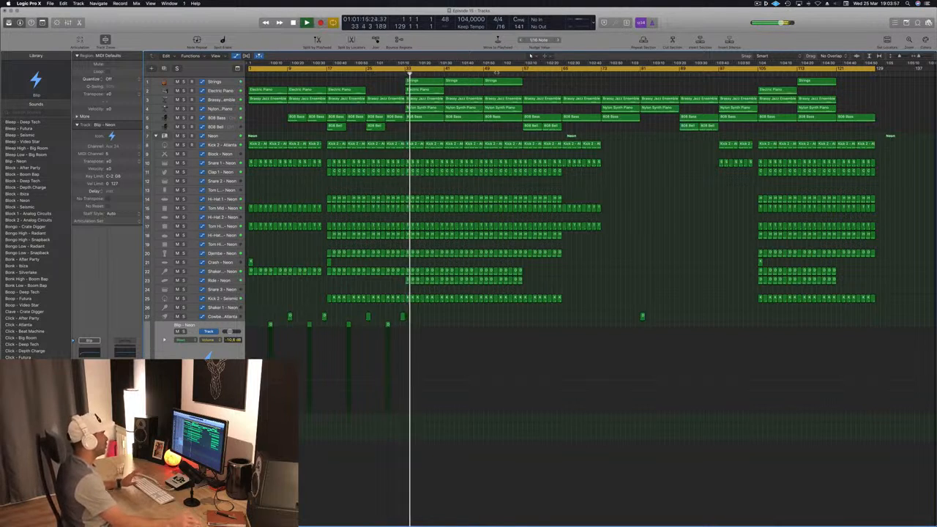
click(518, 73)
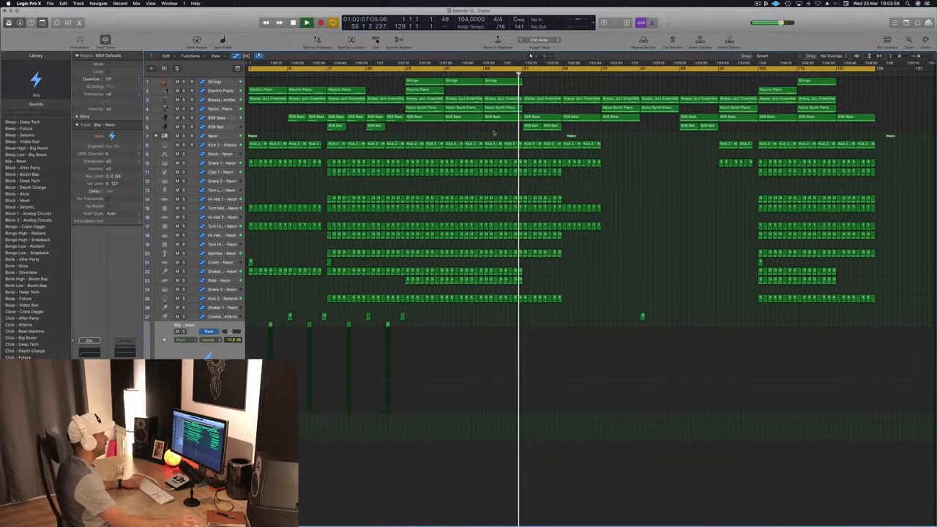
click(223, 128)
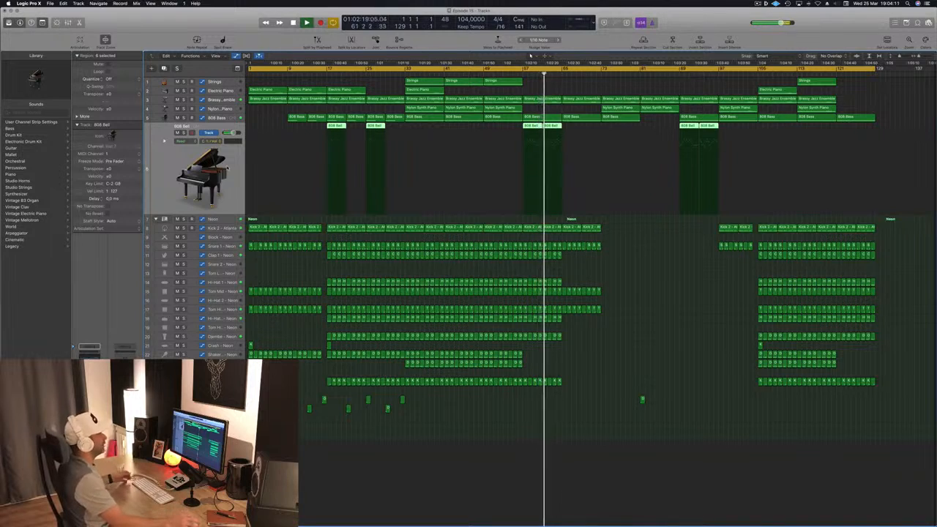
click(305, 134)
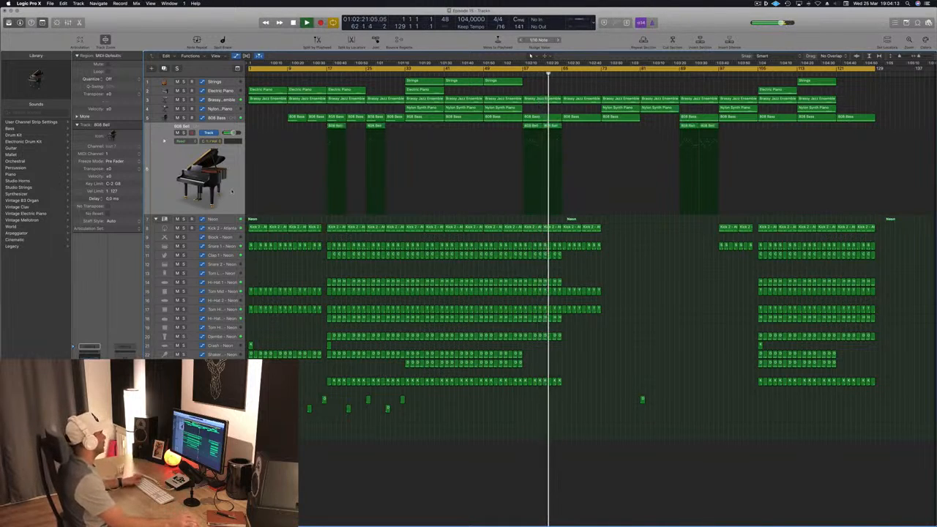
click(232, 192)
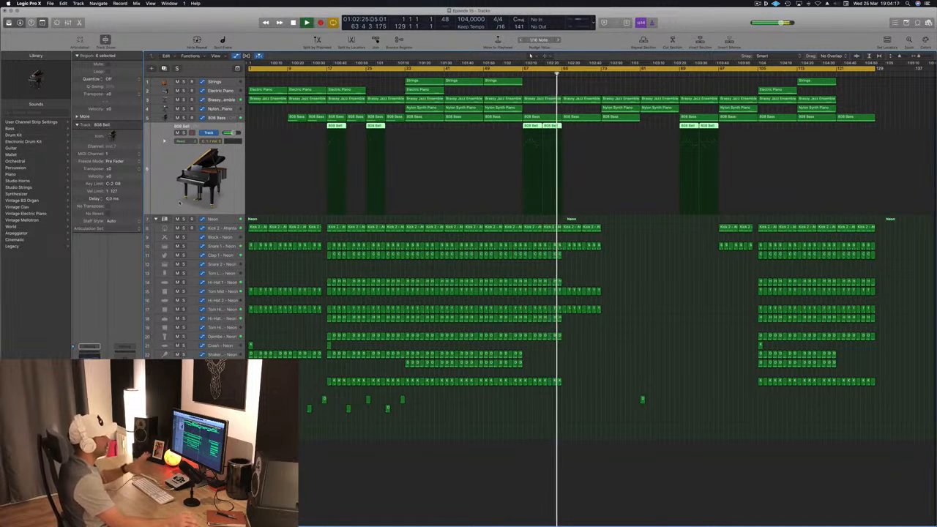
click(643, 252)
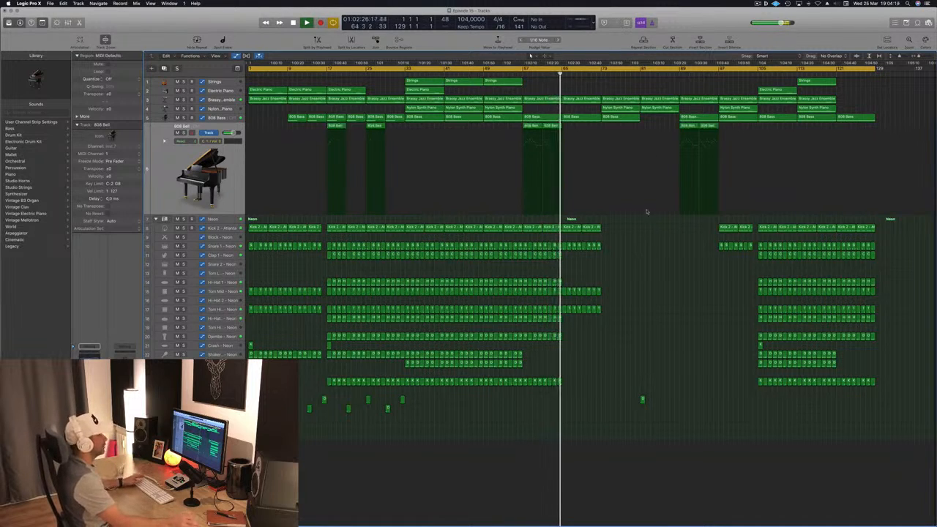
Spot-check the mix around bars 73, 88, 105, 121 and 113, and examine the Brassy Jazz Ensemble track's filter automation
click(601, 71)
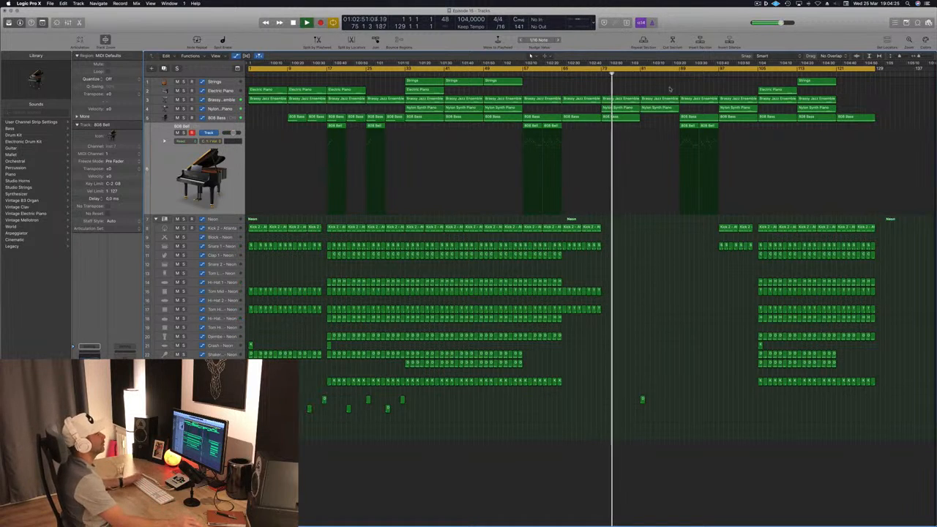
click(675, 71)
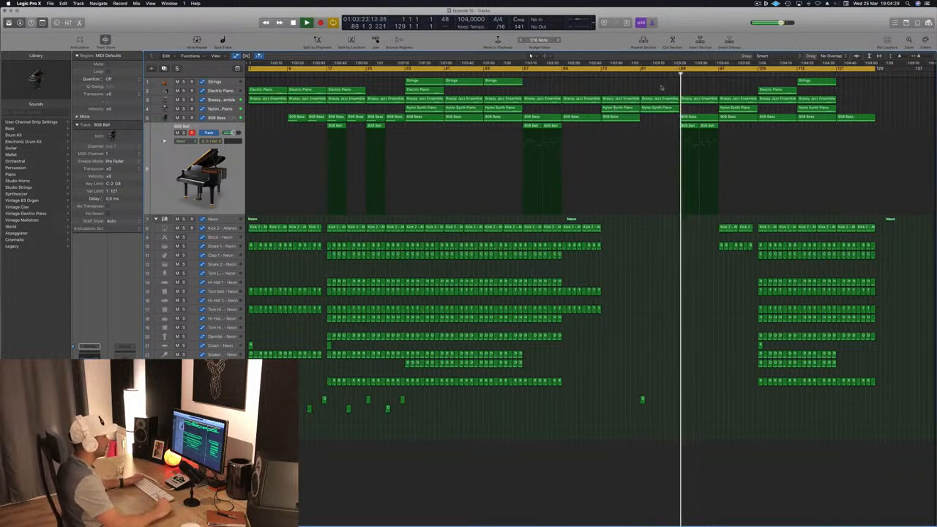
click(758, 71)
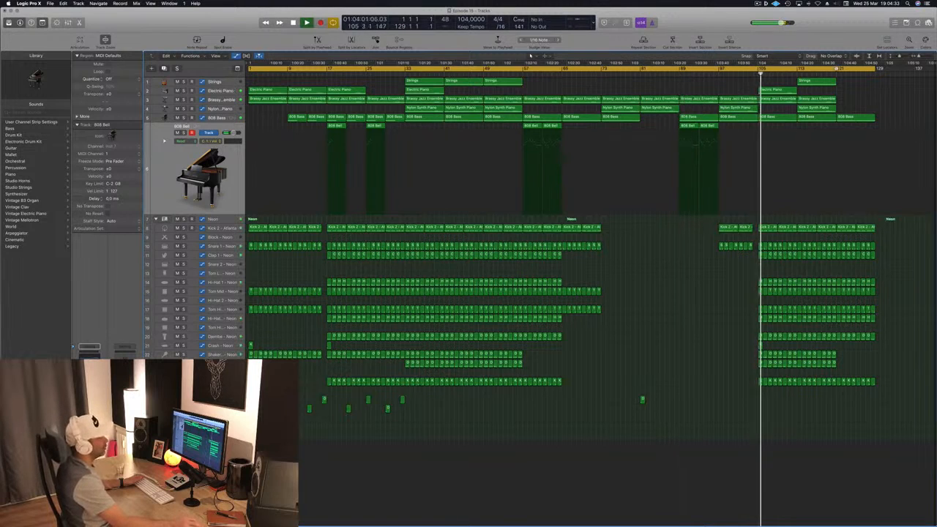
click(835, 73)
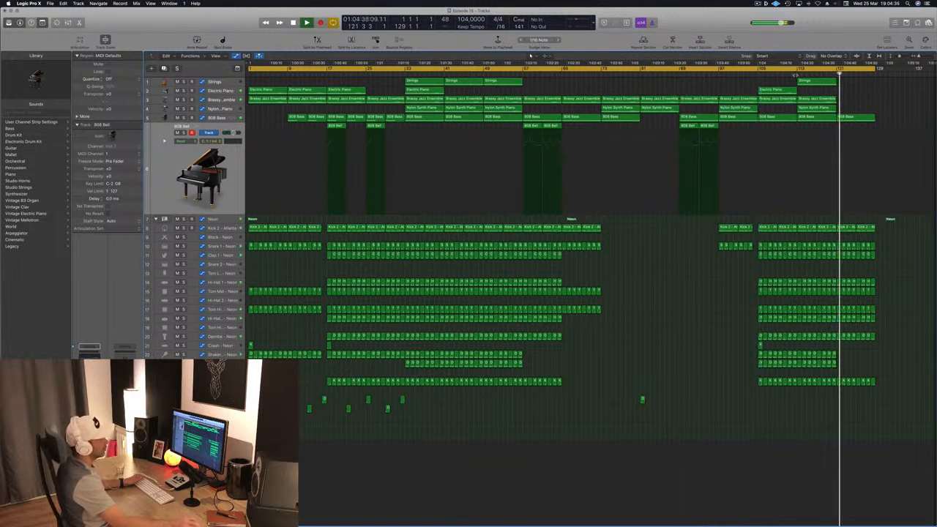
click(795, 74)
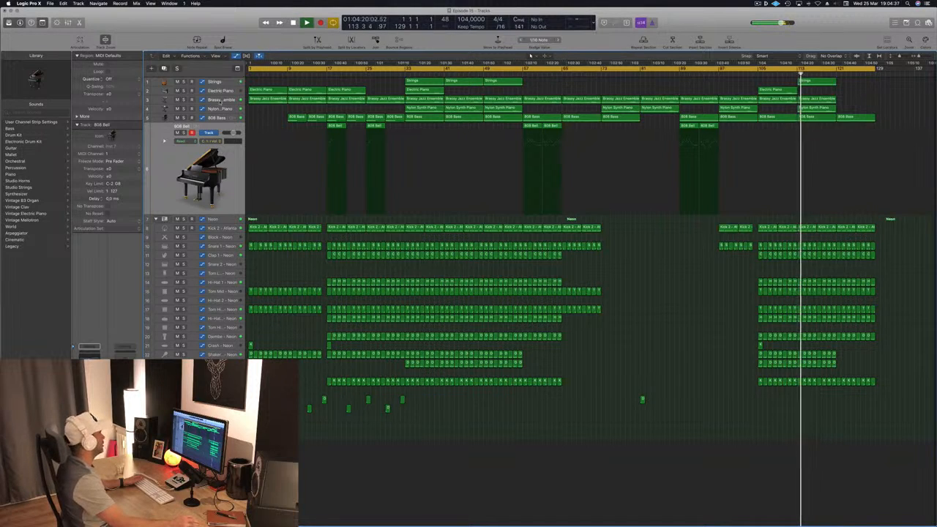
click(220, 101)
click(662, 83)
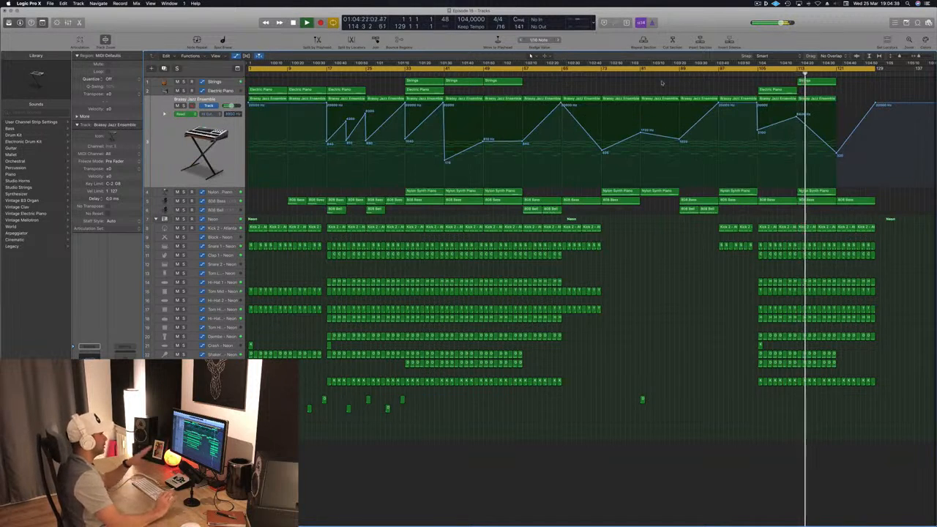